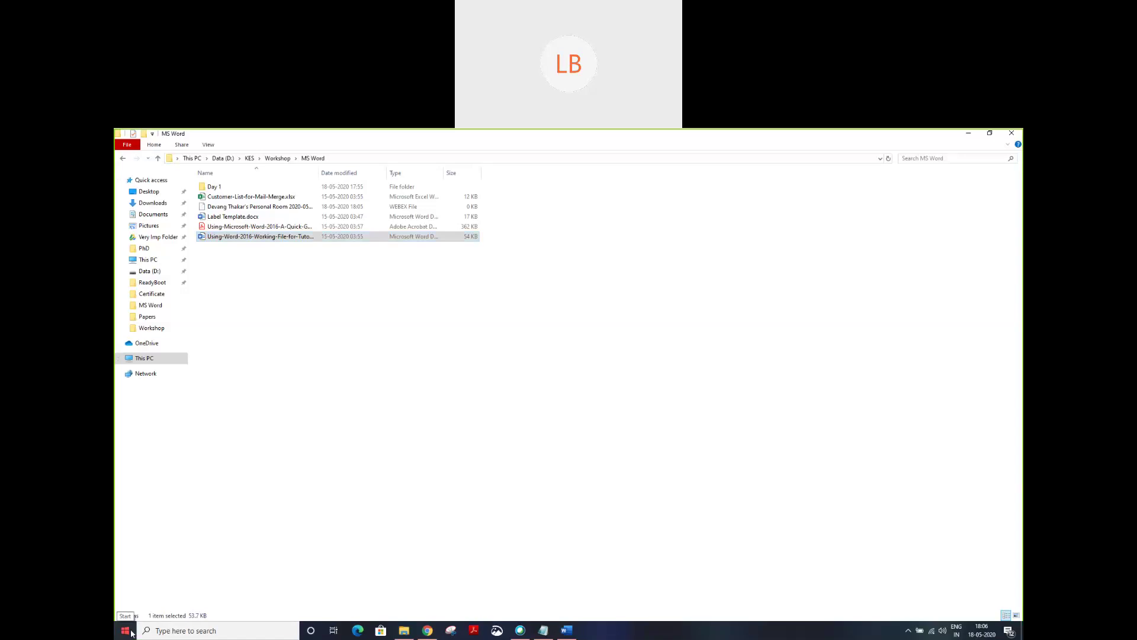
Step: Find Word among the installed programs, launch it and maximize its start window
{"action": "left_click", "coordinate": [125, 630]}
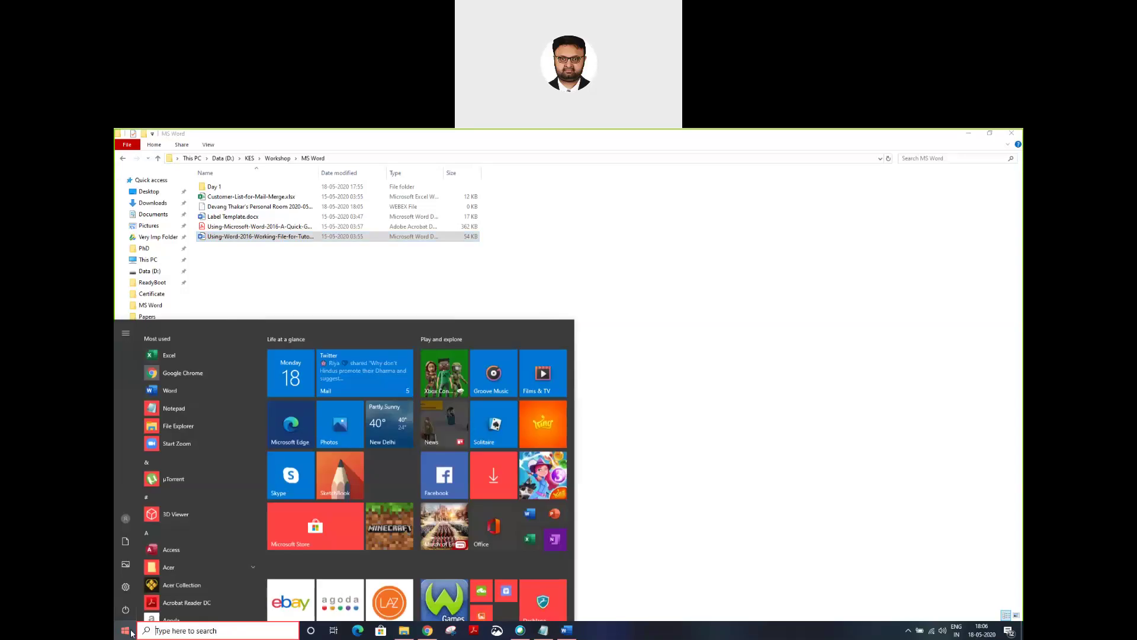
{"action": "type", "text": "word"}
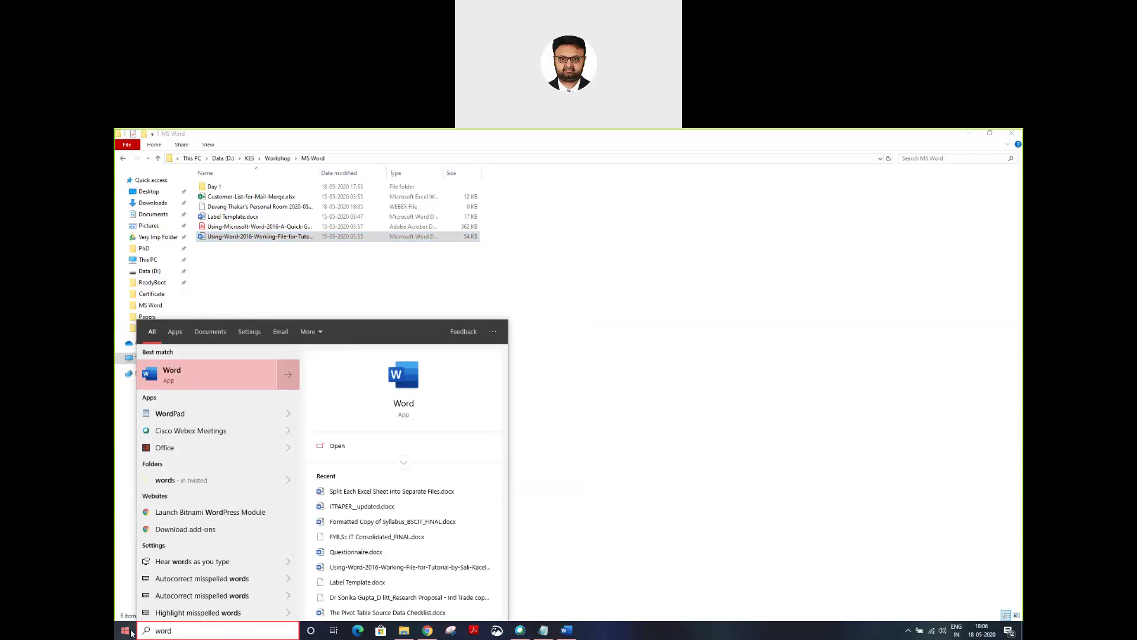
{"action": "left_click", "coordinate": [182, 372]}
{"action": "left_click", "coordinate": [191, 378]}
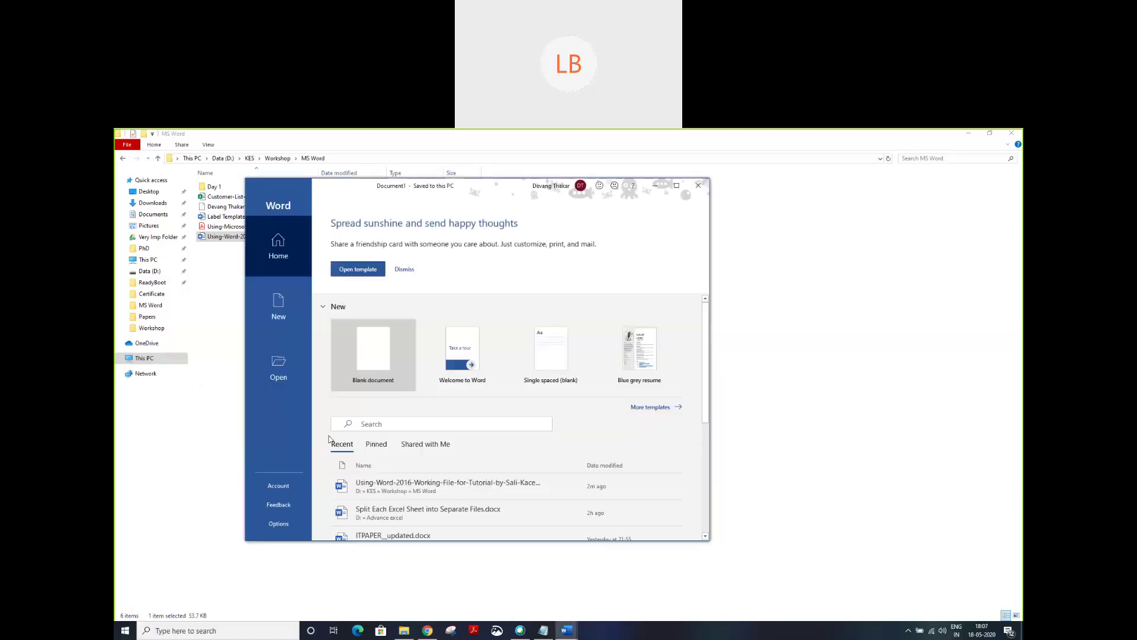
{"action": "left_click", "coordinate": [677, 186]}
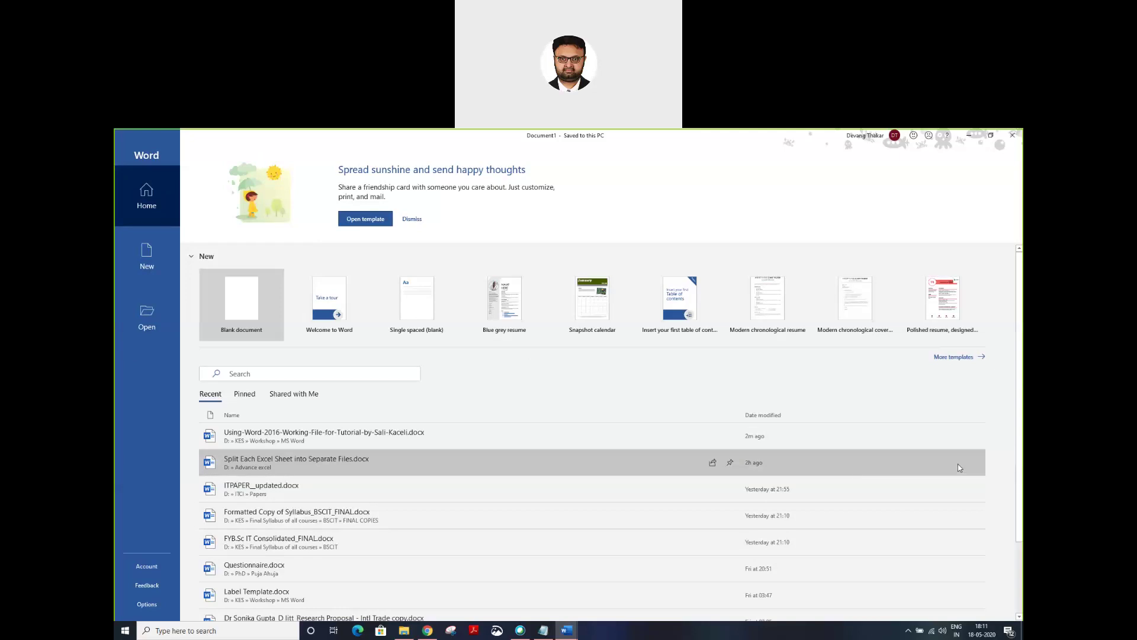
{"action": "key", "text": "alt"}
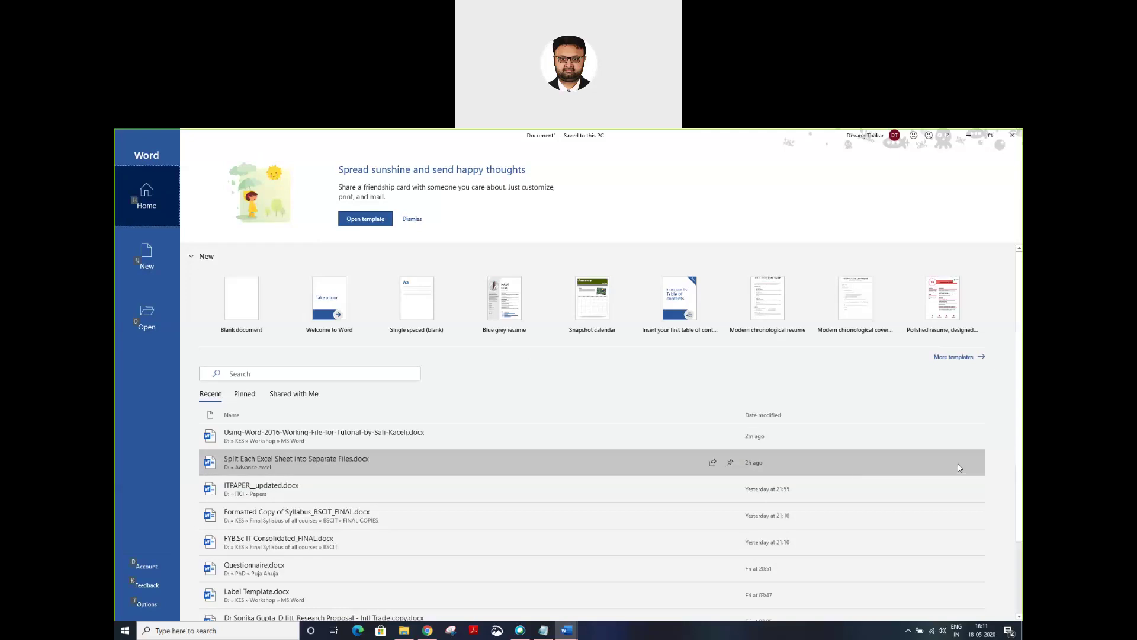
{"action": "key", "text": "Escape"}
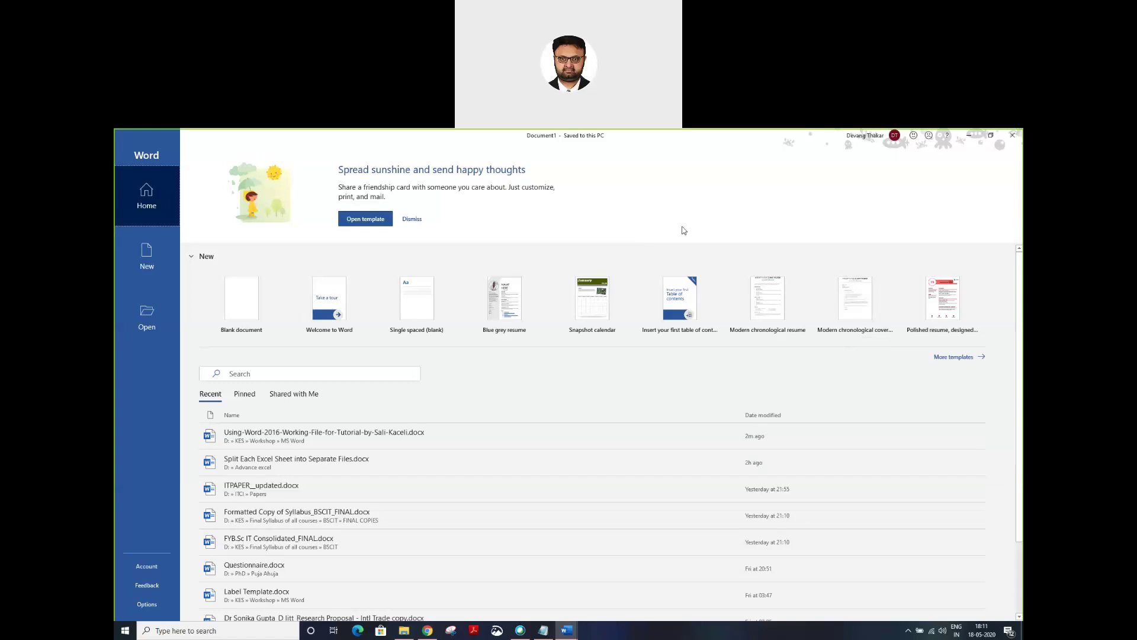
{"action": "key", "text": "alt"}
{"action": "key", "text": "Escape"}
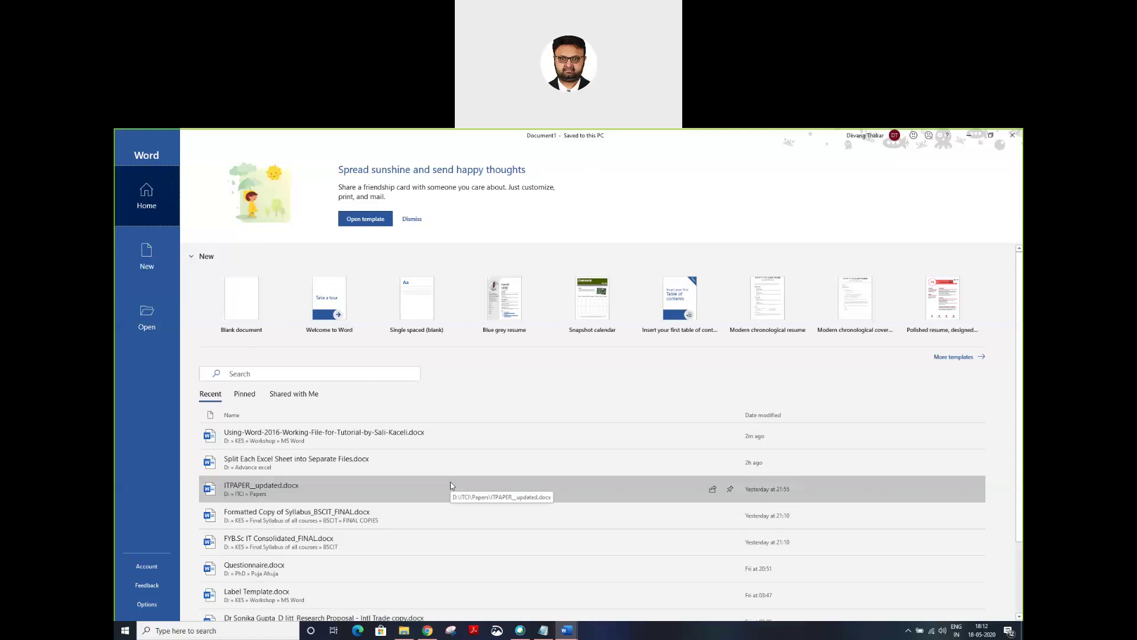
Step: Look through the template gallery for new documents and the list of recent files available to open
{"action": "left_click", "coordinate": [155, 266]}
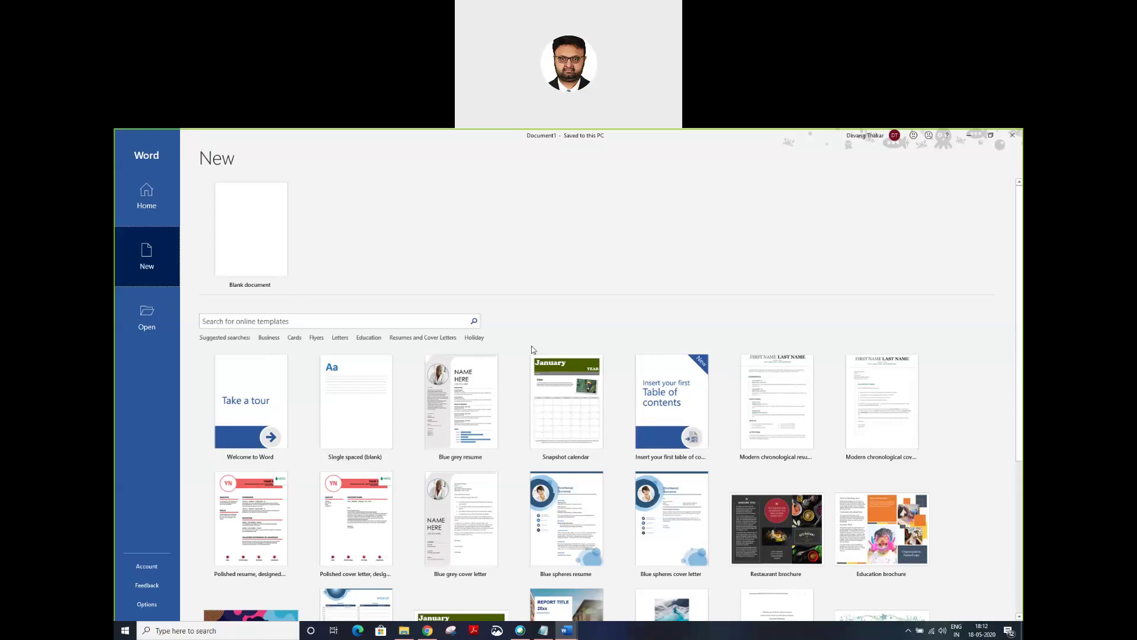
{"action": "left_click", "coordinate": [158, 320]}
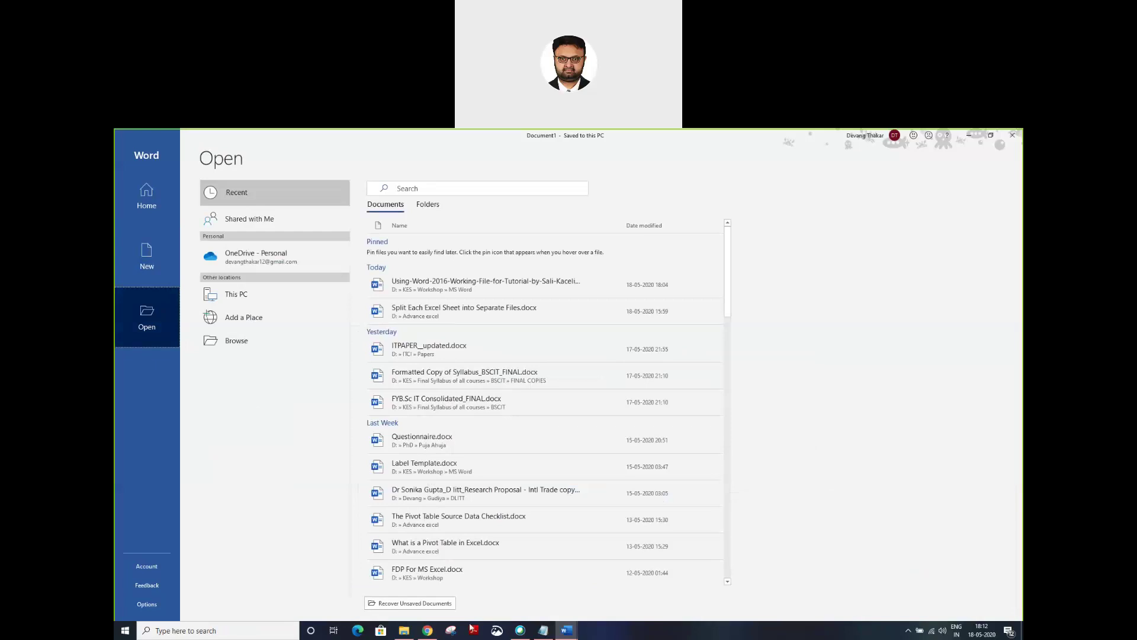
Step: Switch to File Explorer, view the full file names in the MS Word folder, narrow the Name column and minimize the window
{"action": "left_click", "coordinate": [404, 630]}
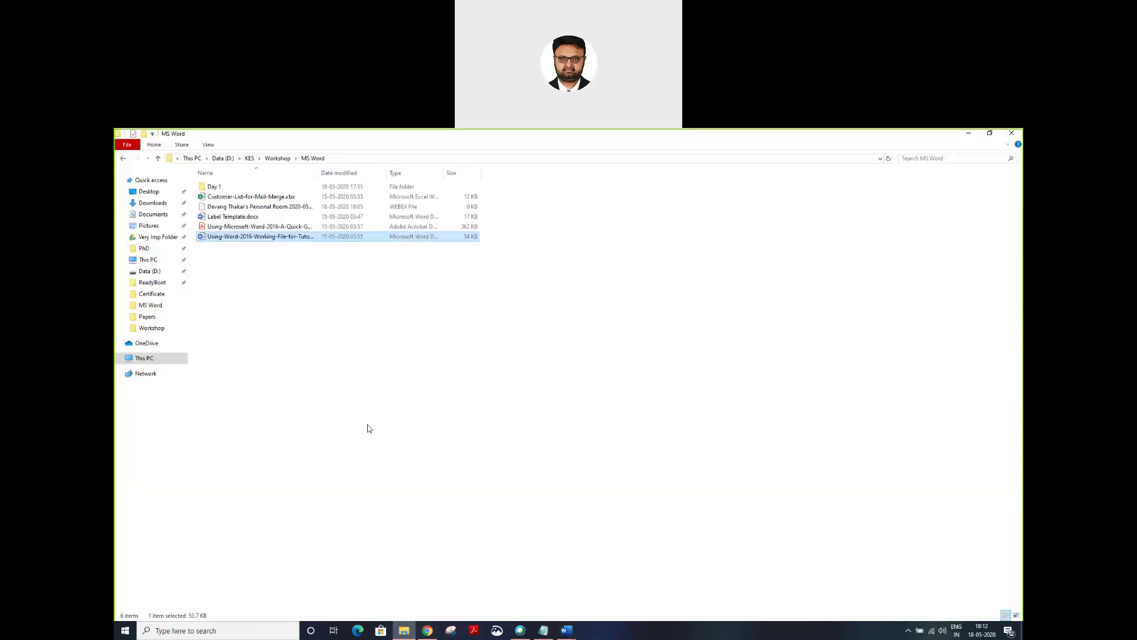
{"action": "double_click", "coordinate": [318, 173]}
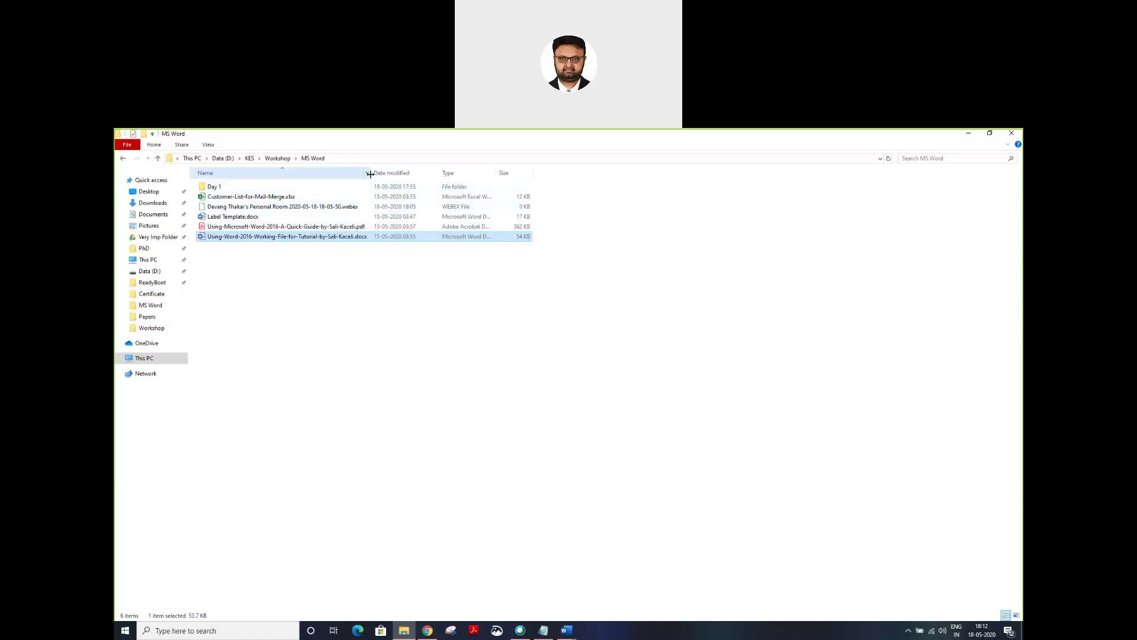
{"action": "left_click_drag", "start_coordinate": [372, 173], "coordinate": [329, 173]}
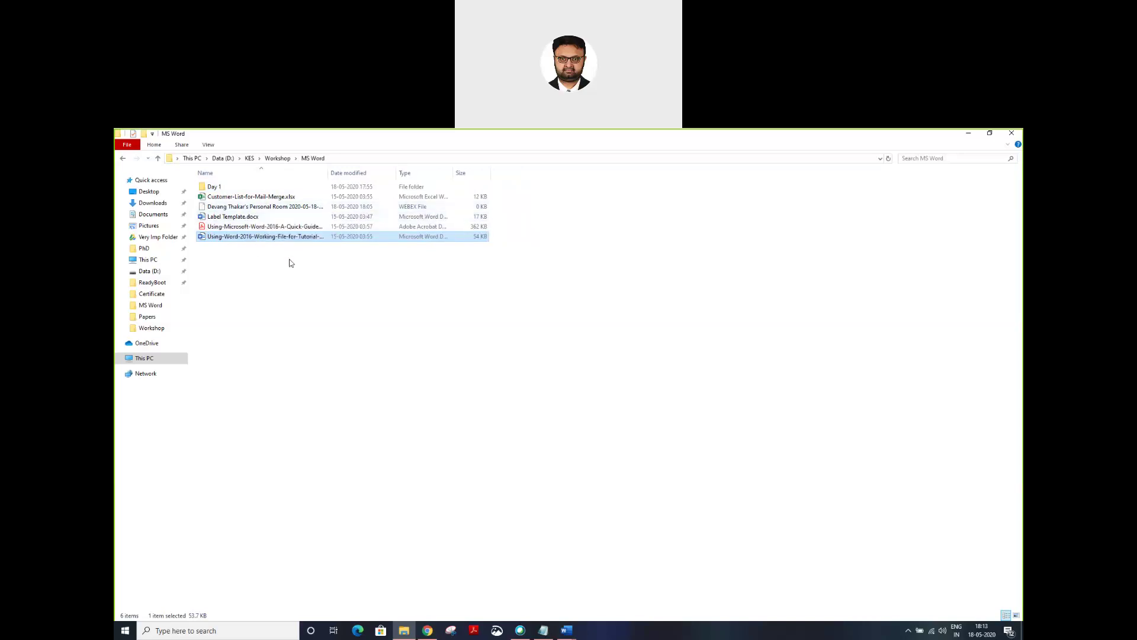
{"action": "left_click", "coordinate": [966, 135]}
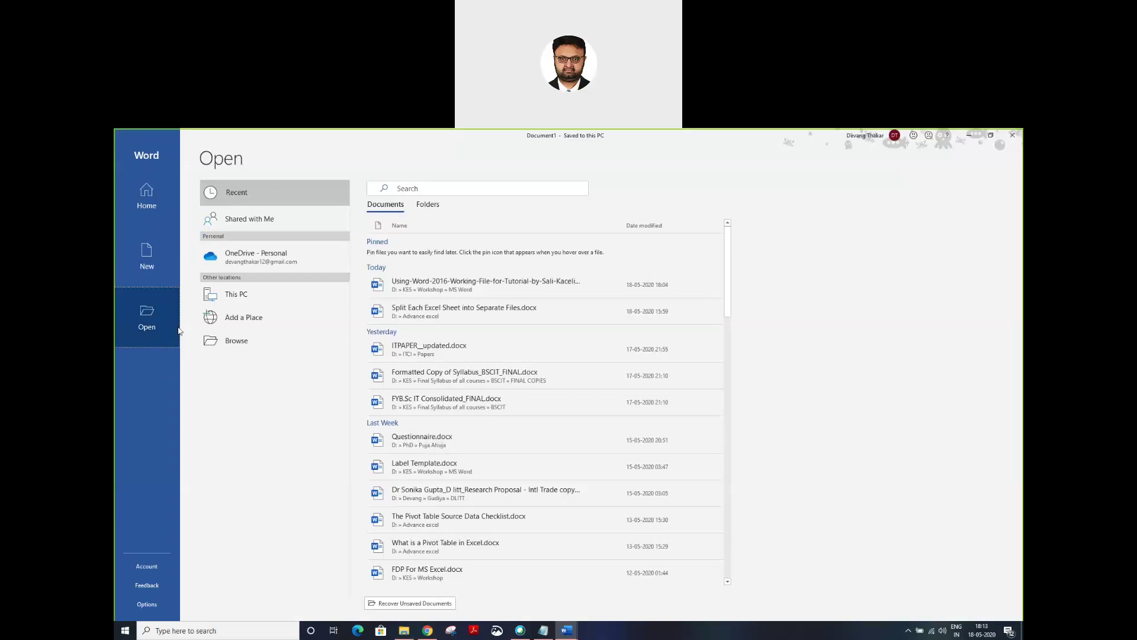
Step: Create a new blank document from the template gallery
{"action": "left_click", "coordinate": [158, 261]}
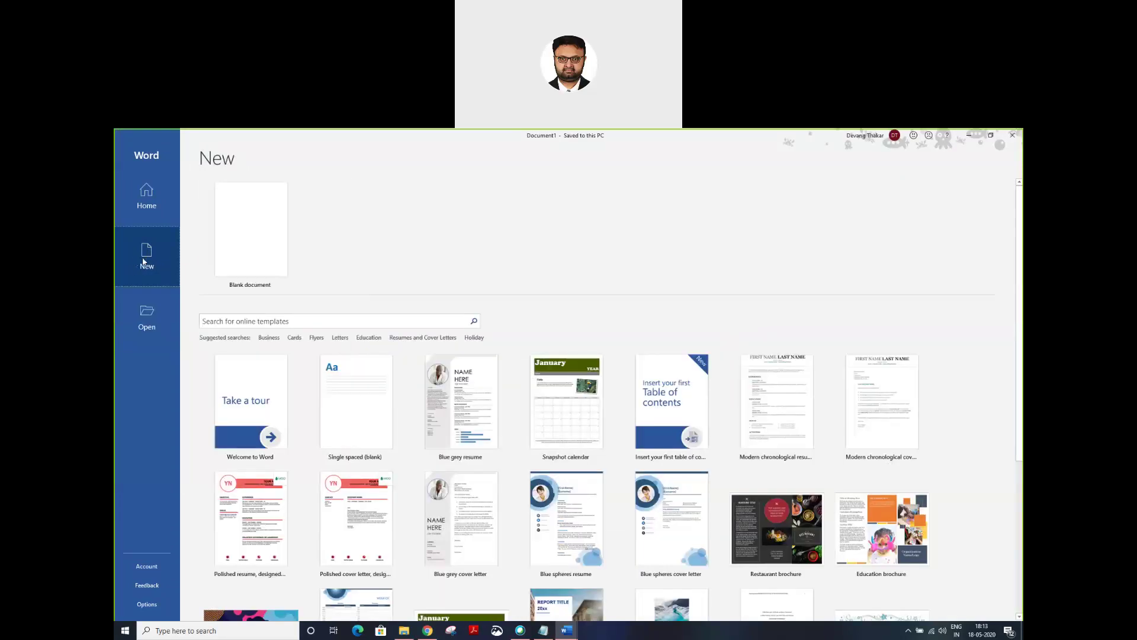
{"action": "left_click", "coordinate": [225, 256]}
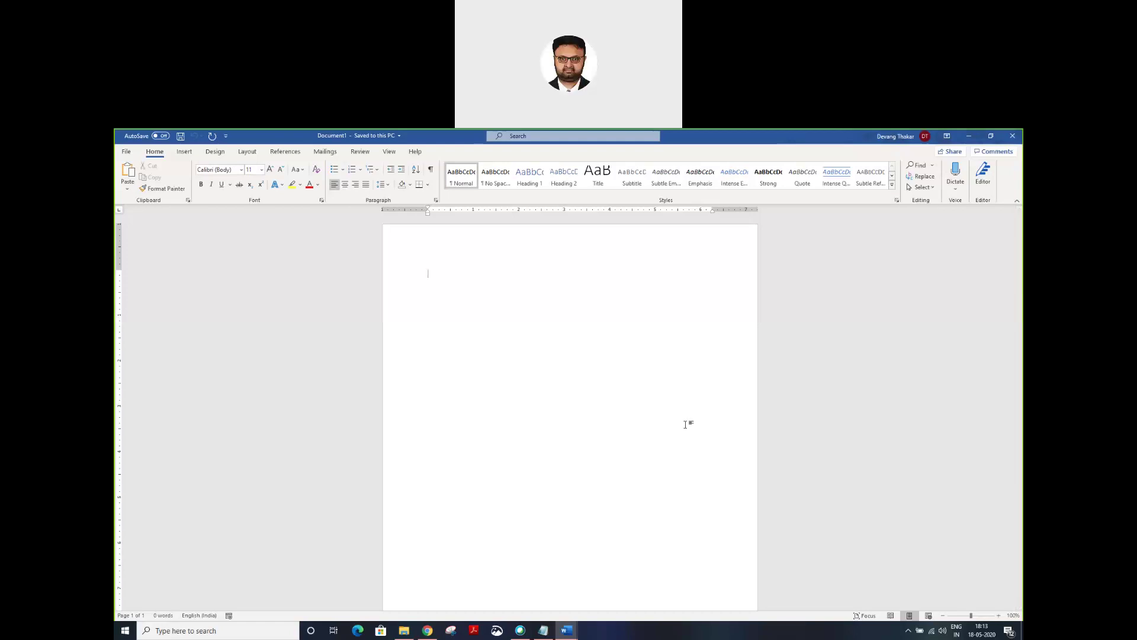
Step: Close the blank document and the open Word 2016 tutorial working file, and refresh the desktop
{"action": "left_click", "coordinate": [1014, 136]}
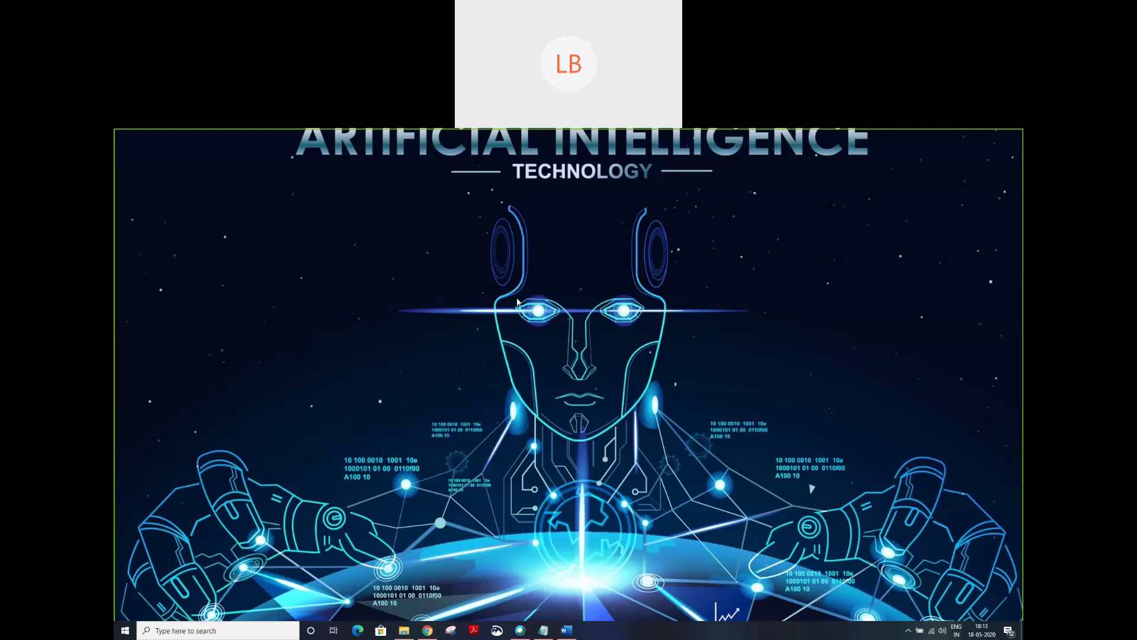
{"action": "left_click", "coordinate": [561, 629]}
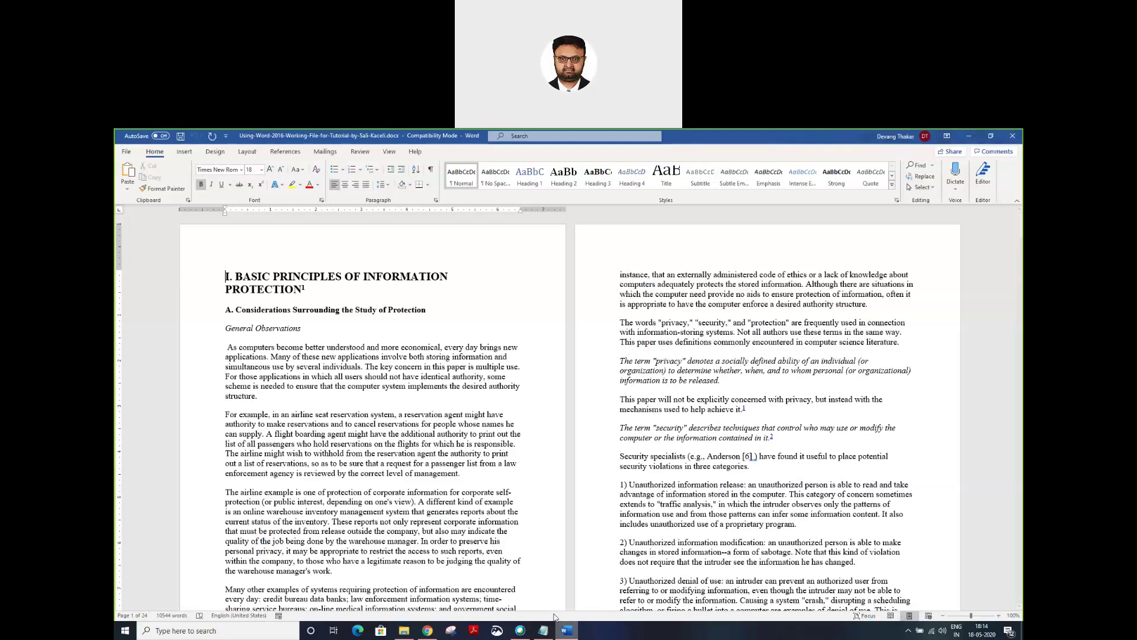
{"action": "key", "text": "alt+F4"}
{"action": "right_click", "coordinate": [464, 326]}
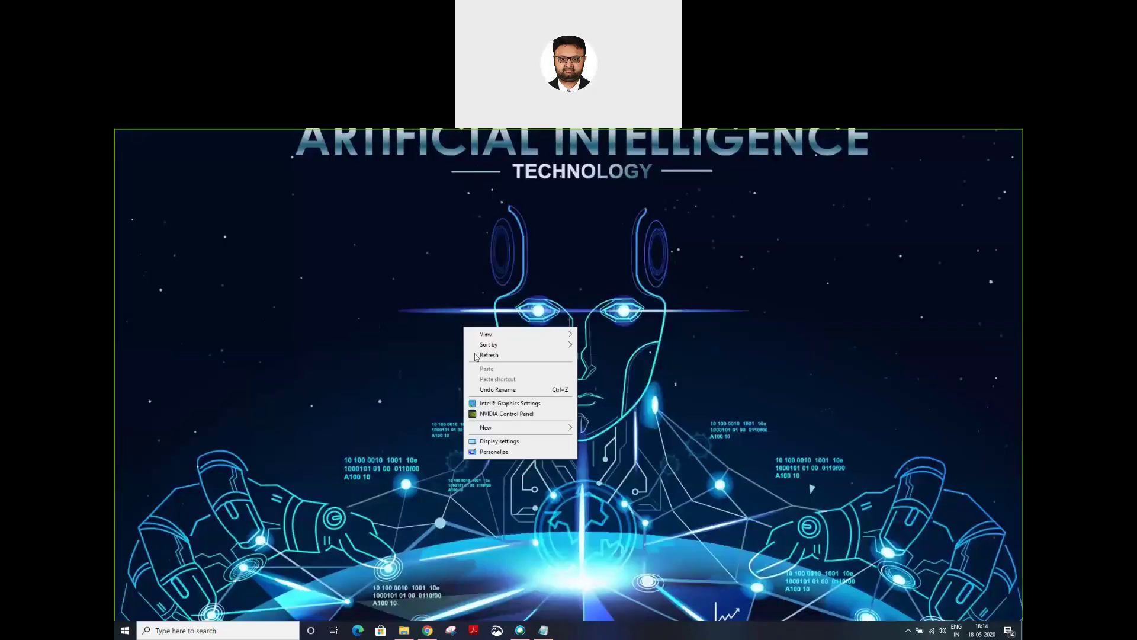
{"action": "left_click", "coordinate": [475, 356]}
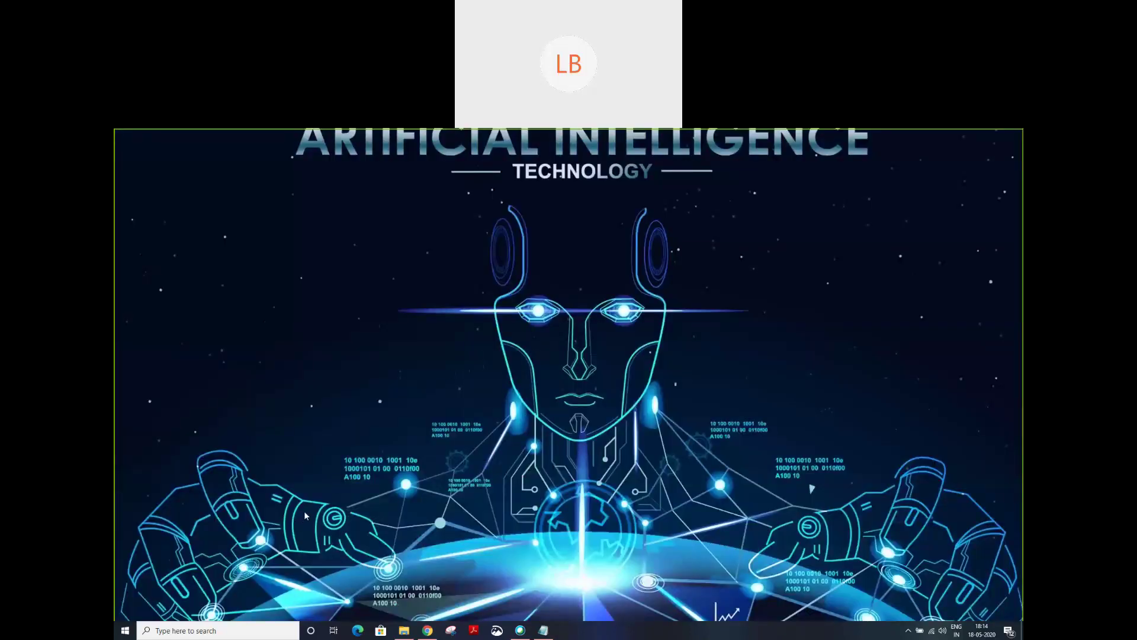
Step: Relaunch Word, create a blank document and enter a single space in it
{"action": "left_click", "coordinate": [125, 631]}
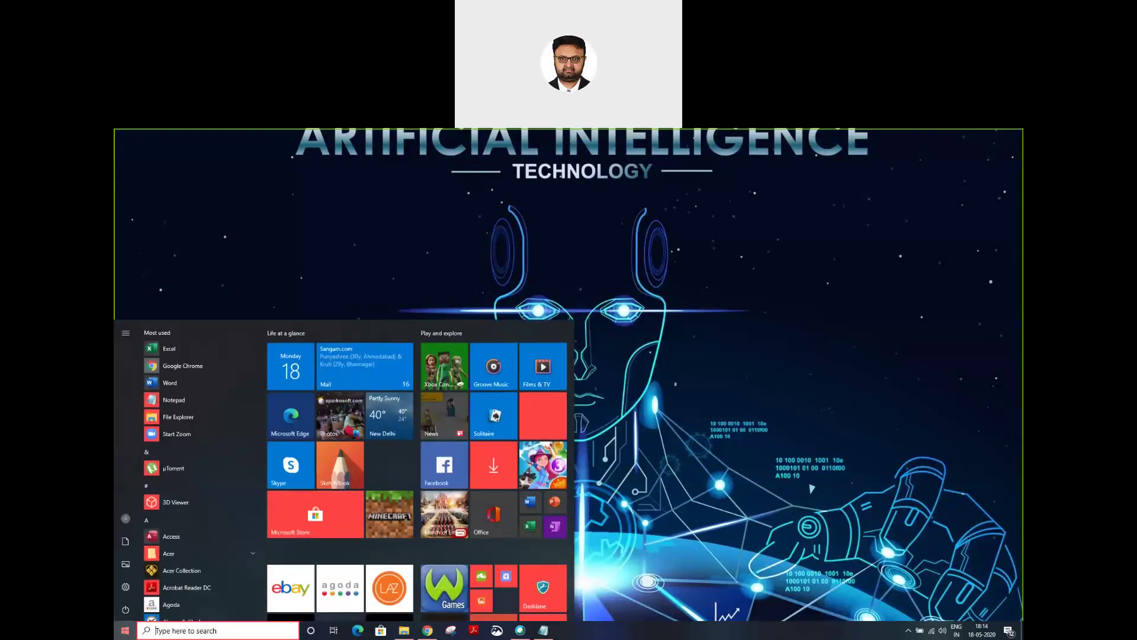
{"action": "type", "text": "word"}
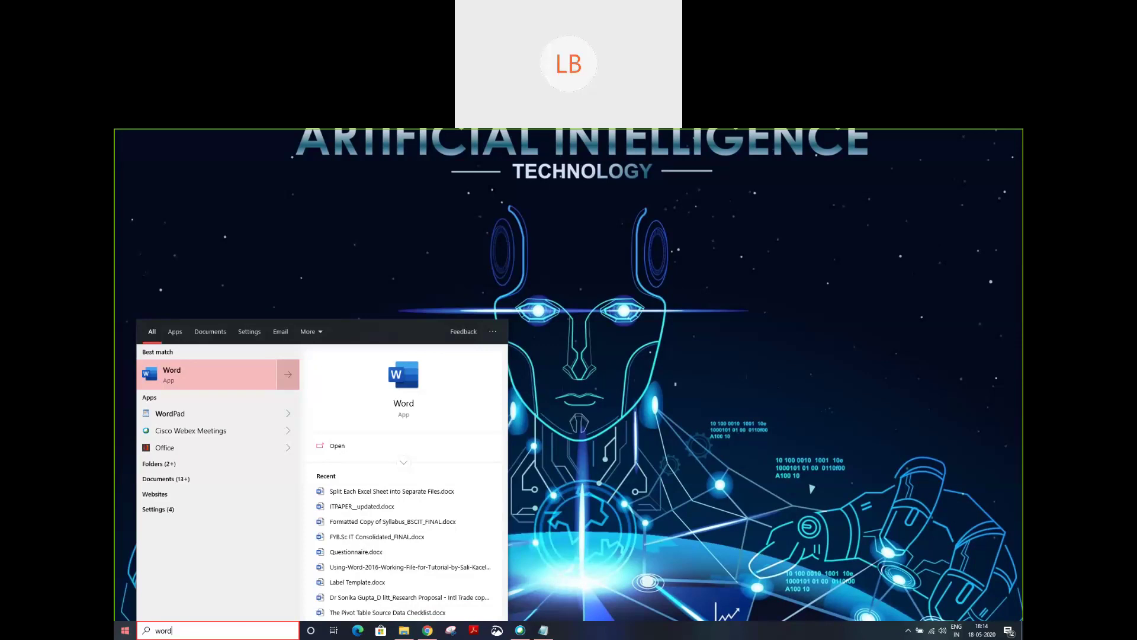
{"action": "left_click", "coordinate": [182, 379]}
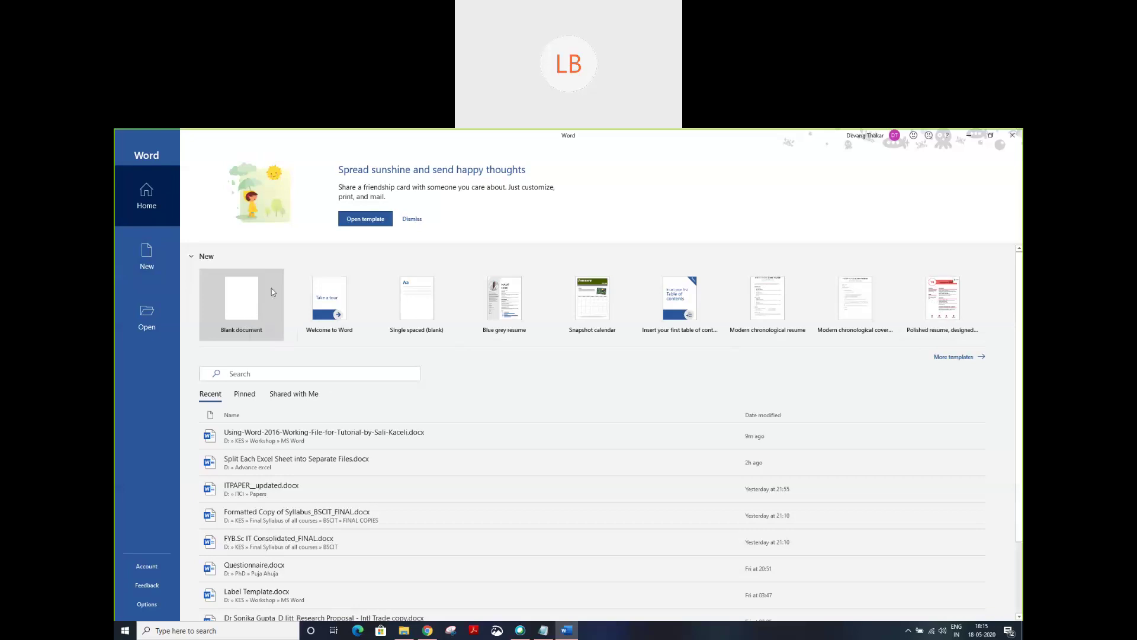
{"action": "left_click", "coordinate": [248, 310]}
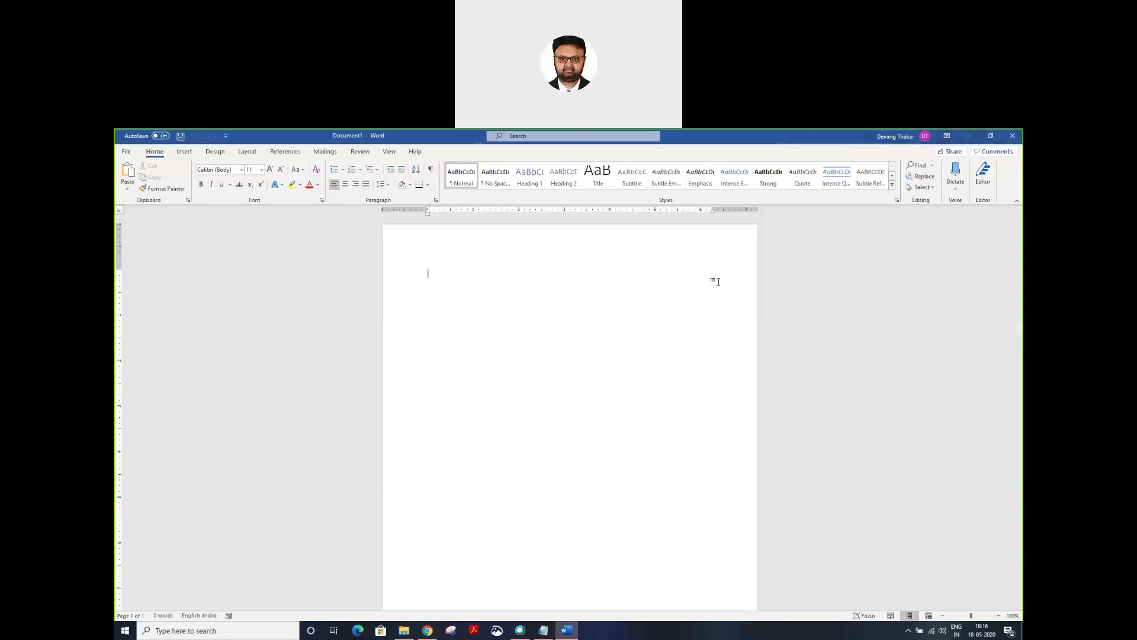
{"action": "key", "text": "space"}
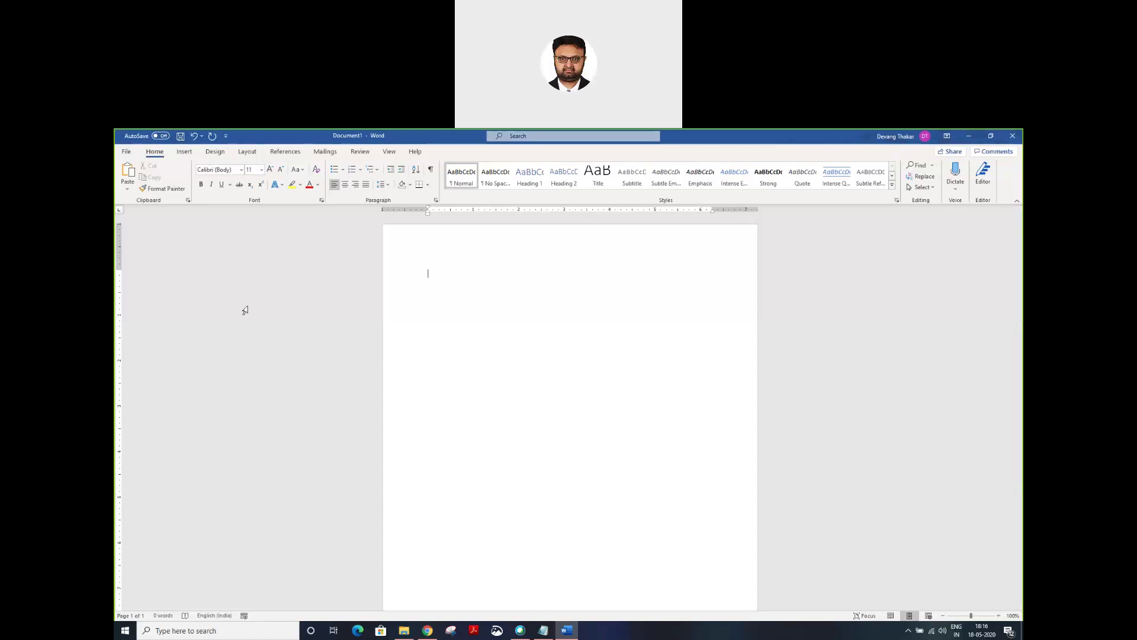
Step: Remove the Undo, Redo and Save commands from the Quick Access Toolbar
{"action": "left_click", "coordinate": [227, 140]}
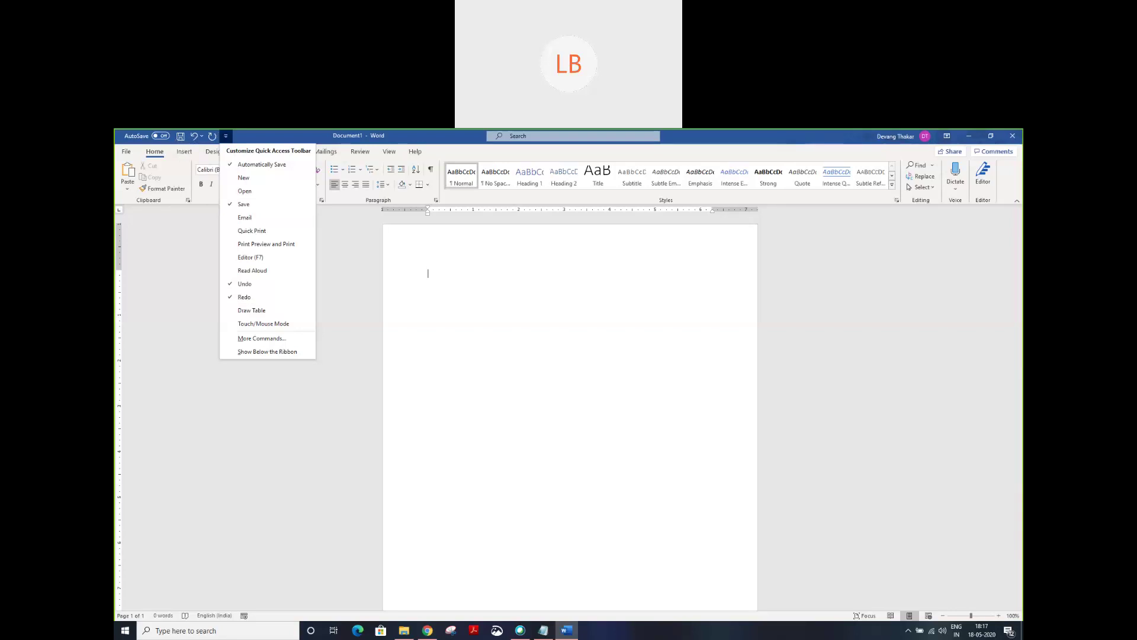
{"action": "left_click", "coordinate": [169, 248]}
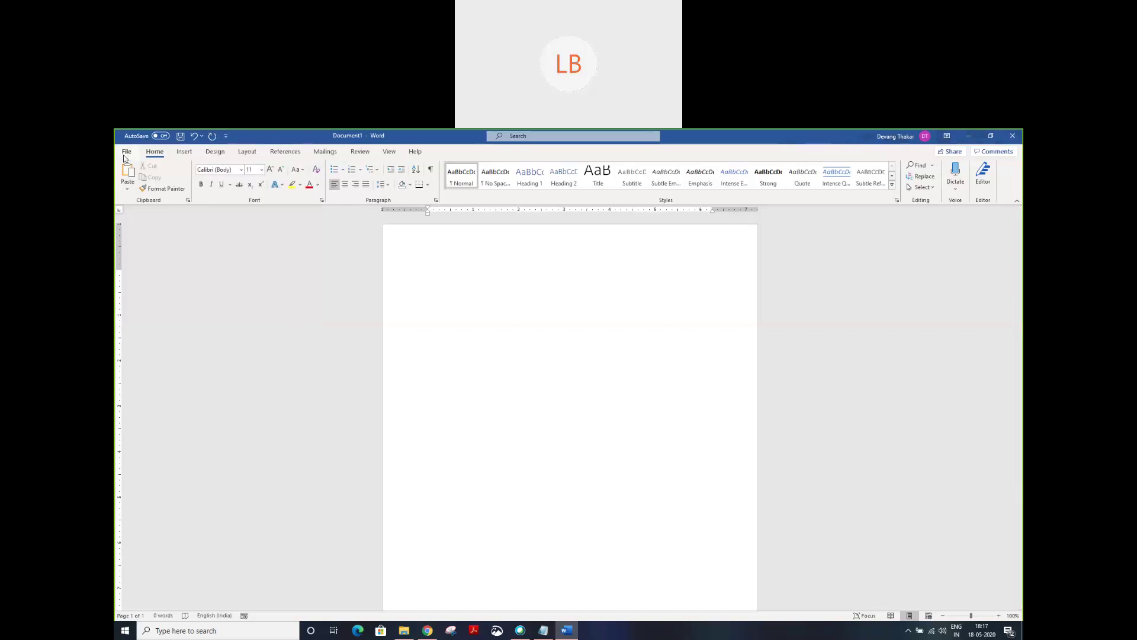
{"action": "left_click", "coordinate": [225, 138]}
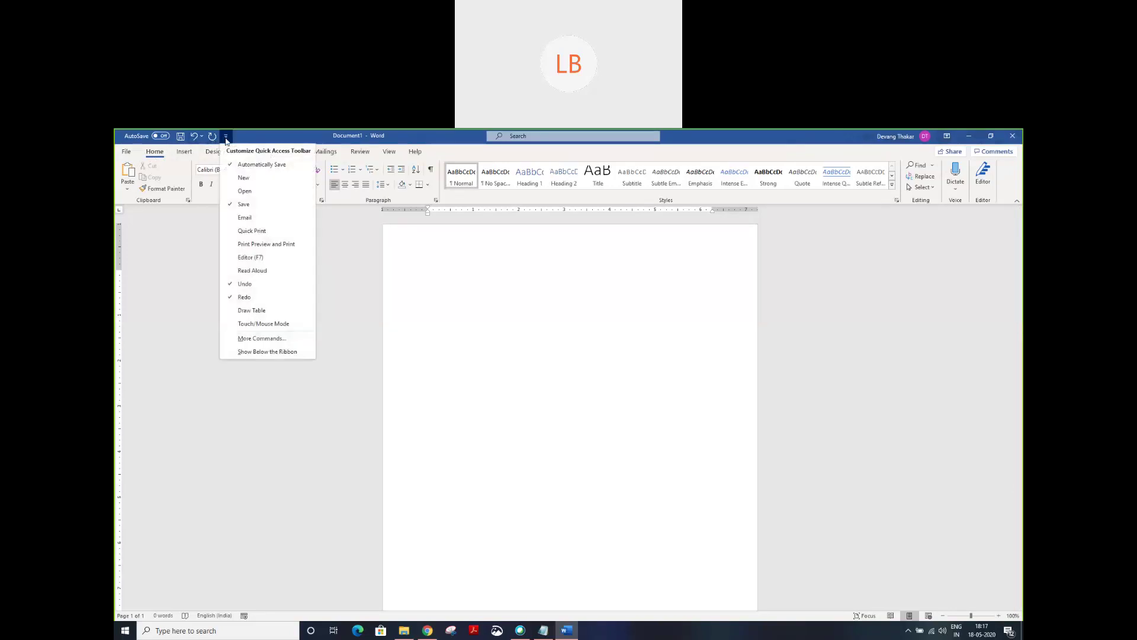
{"action": "left_click", "coordinate": [259, 283]}
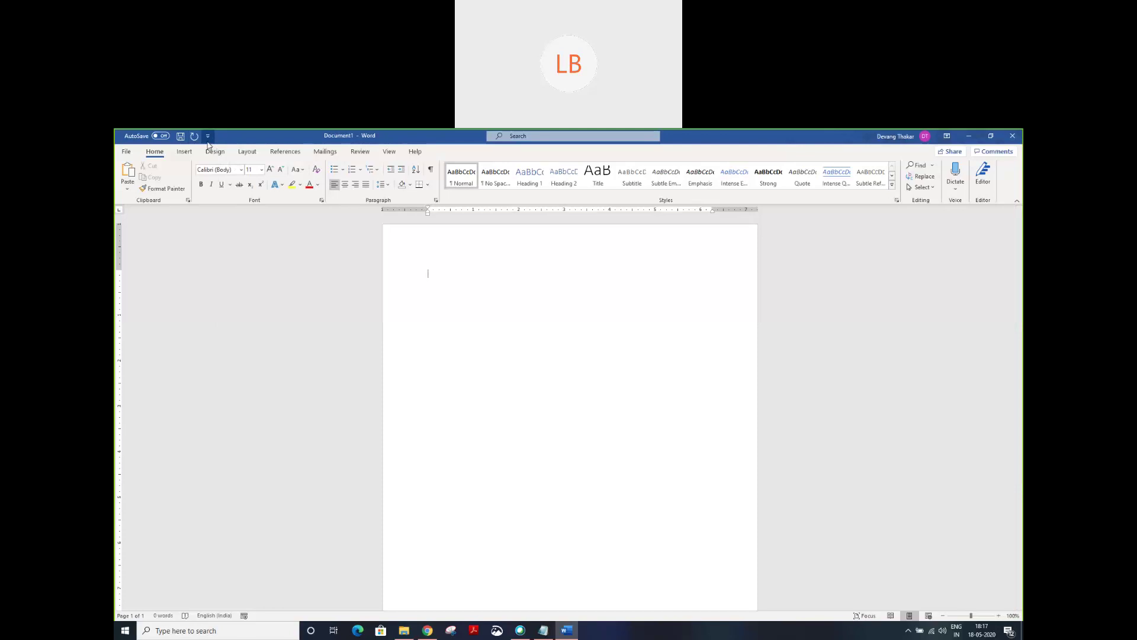
{"action": "left_click", "coordinate": [208, 139]}
{"action": "left_click", "coordinate": [237, 296]}
{"action": "left_click", "coordinate": [194, 137]}
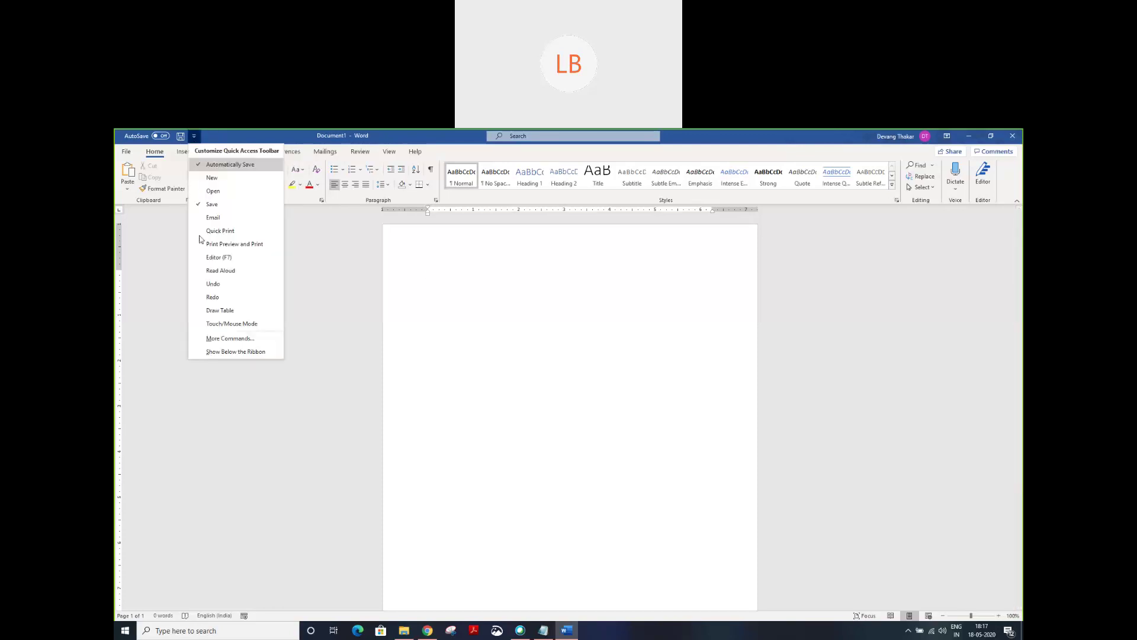
{"action": "left_click", "coordinate": [215, 216]}
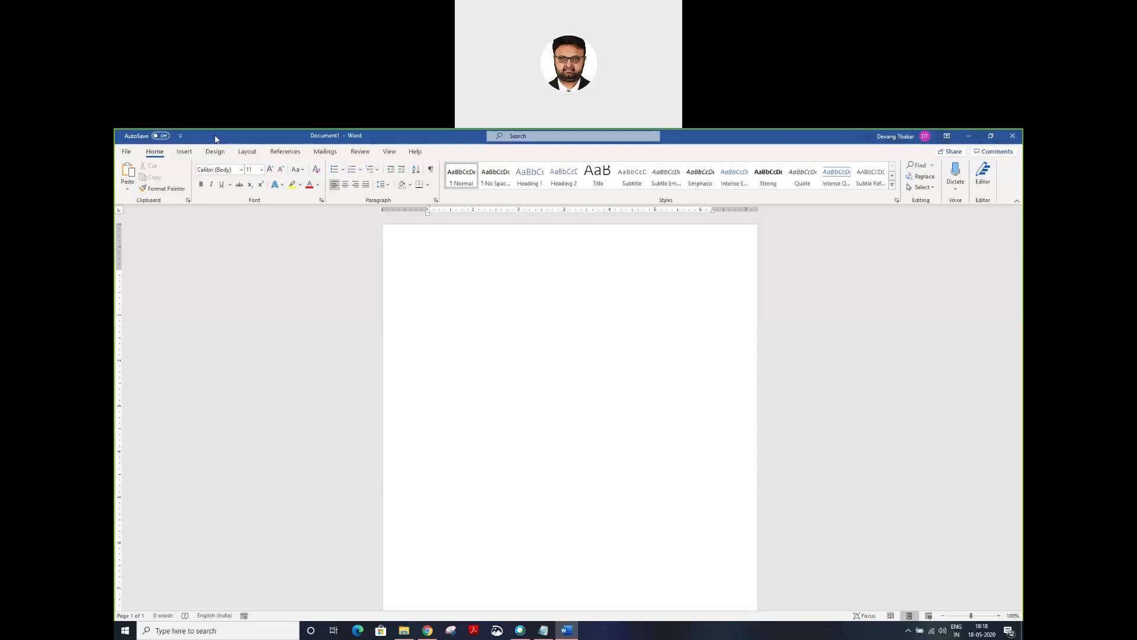
Step: Add the Save, Undo and Redo commands back to the Quick Access Toolbar
{"action": "left_click", "coordinate": [181, 138]}
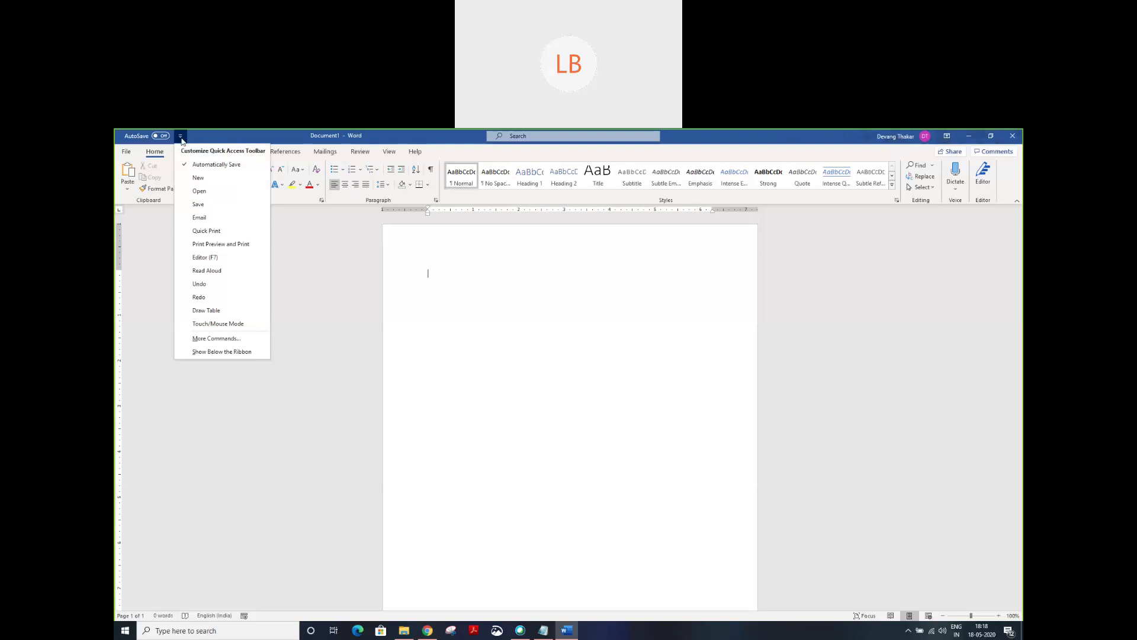
{"action": "left_click", "coordinate": [200, 207]}
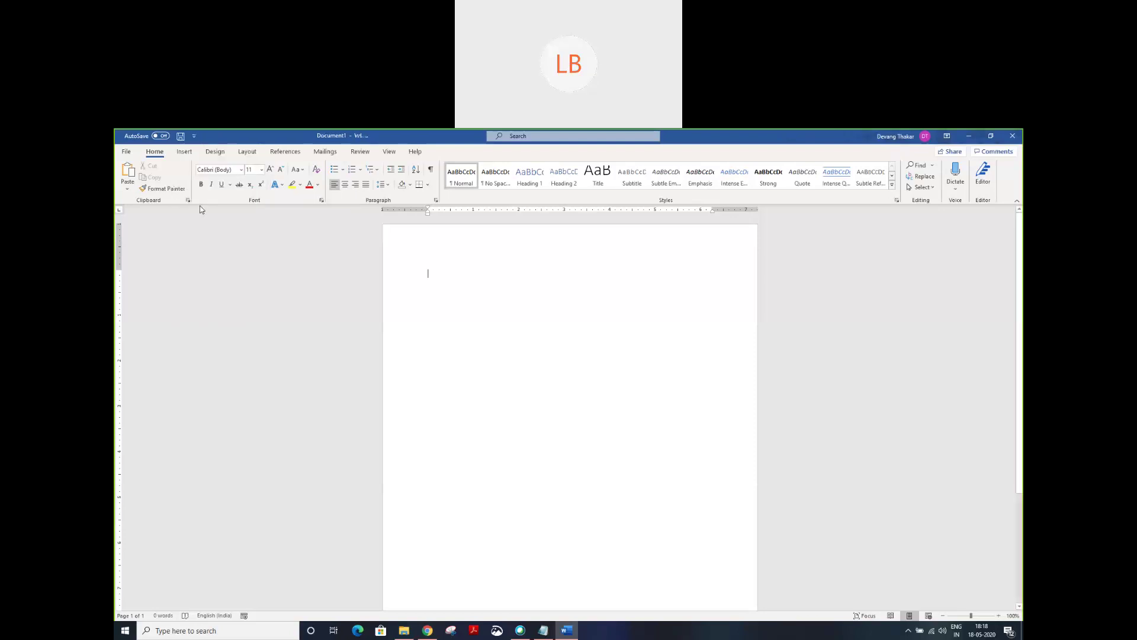
{"action": "left_click", "coordinate": [194, 136]}
{"action": "left_click", "coordinate": [219, 285]}
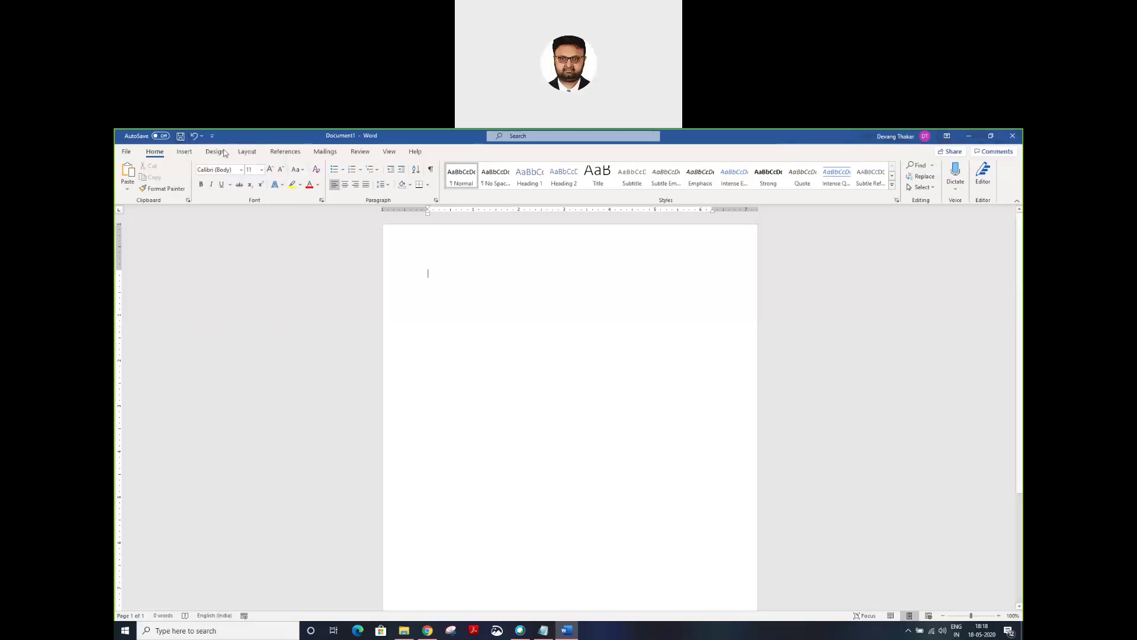
{"action": "left_click", "coordinate": [212, 136]}
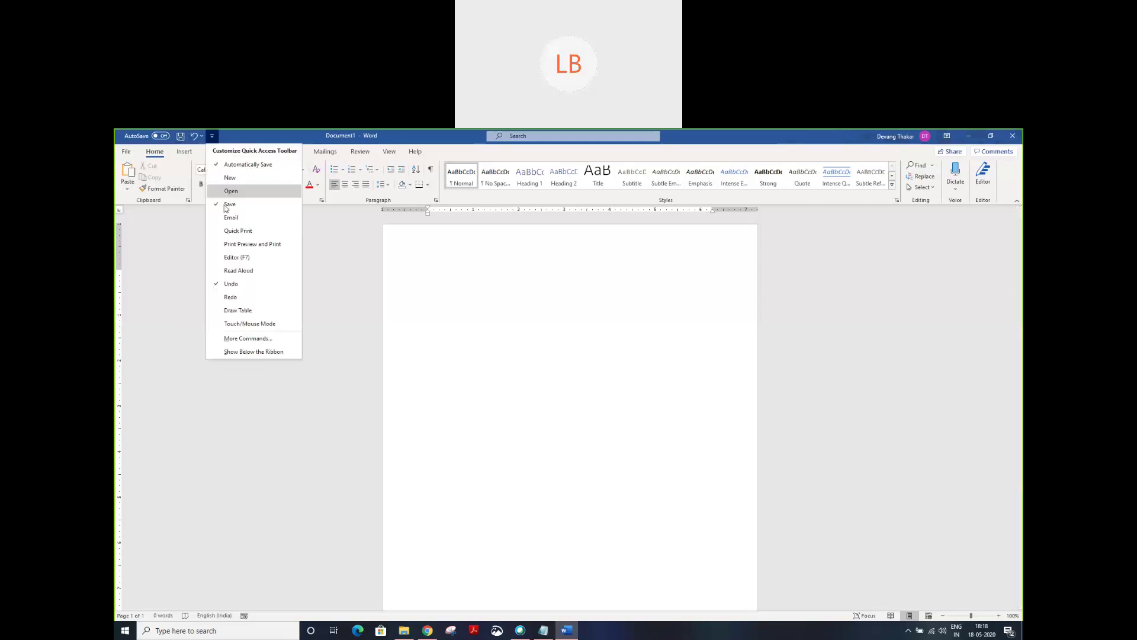
{"action": "left_click", "coordinate": [233, 297]}
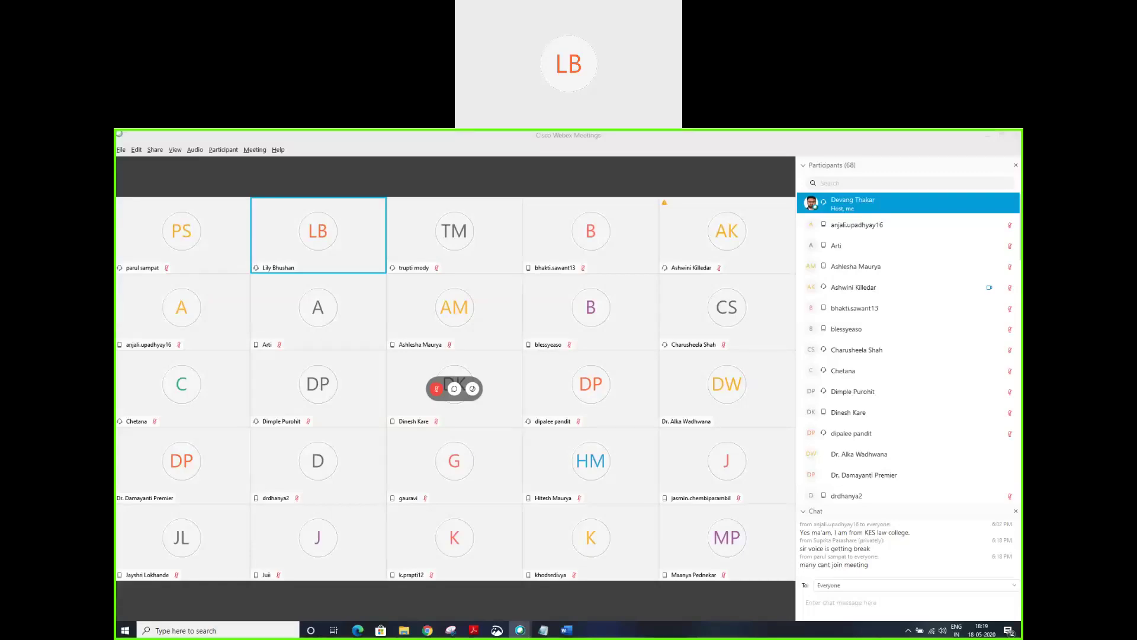
Step: Switch back to the blank Word document and add the Draw Table command to the Quick Access Toolbar
{"action": "key", "text": "alt+Tab"}
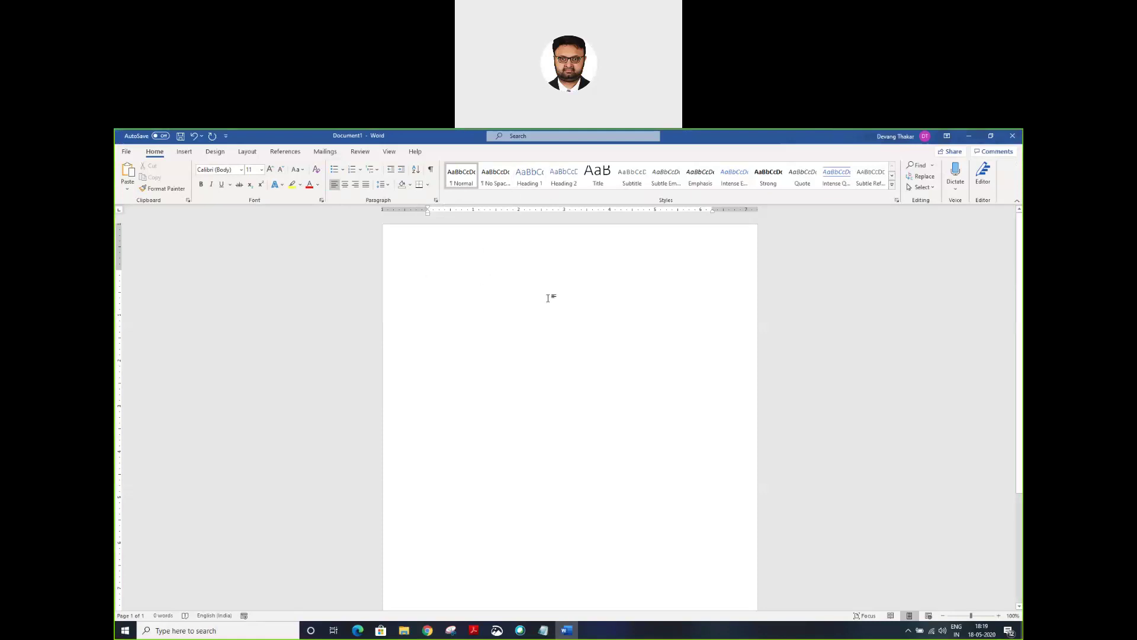
{"action": "left_click", "coordinate": [226, 137]}
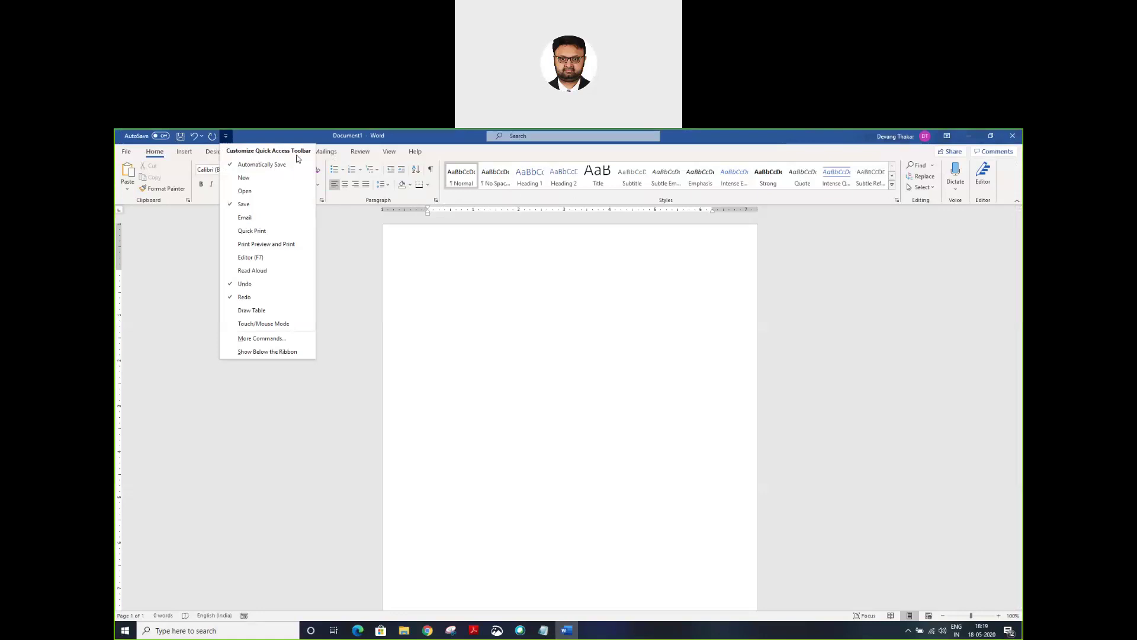
{"action": "left_click", "coordinate": [458, 376]}
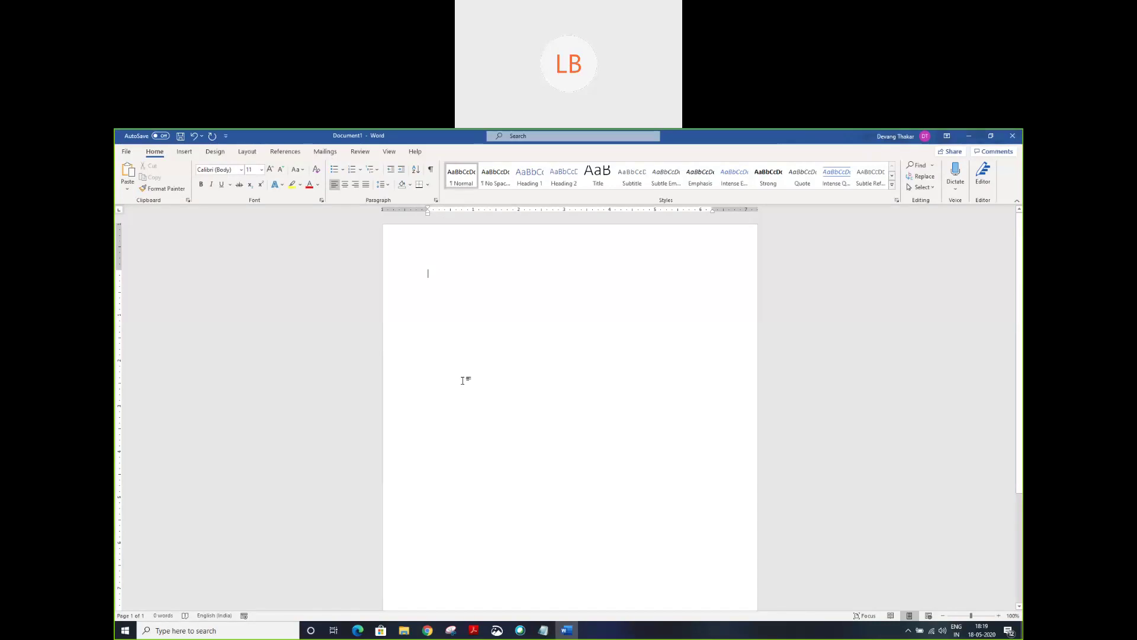
{"action": "left_click", "coordinate": [228, 136]}
{"action": "left_click", "coordinate": [306, 315]}
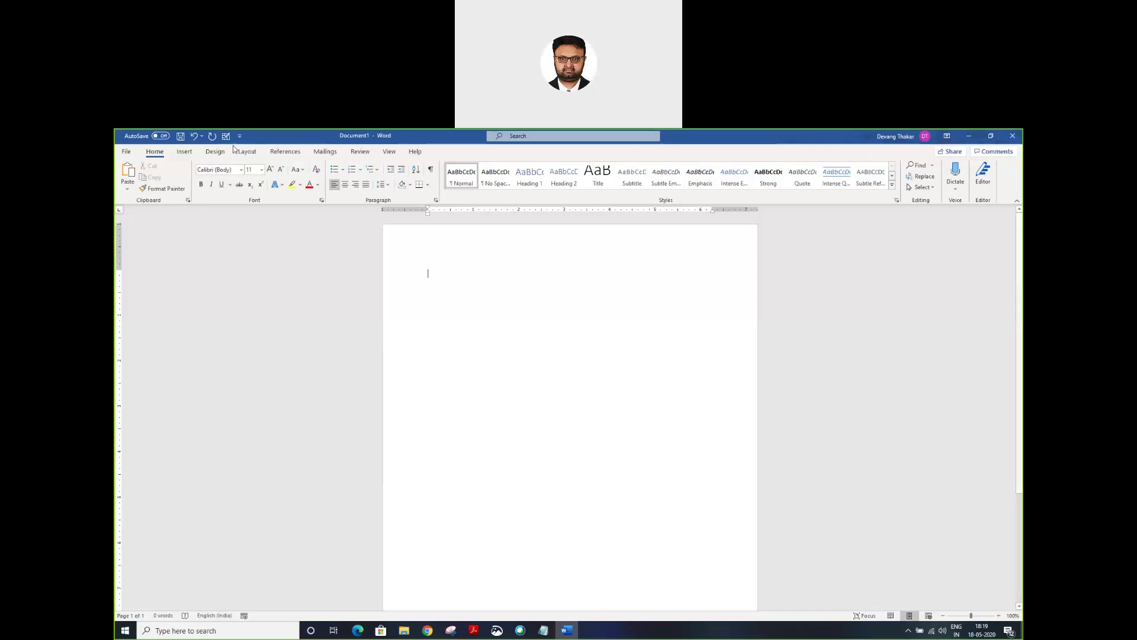
Step: Browse the popular commands available through the toolbar's More Commands customization, and close the dialog without changes
{"action": "left_click", "coordinate": [240, 137]}
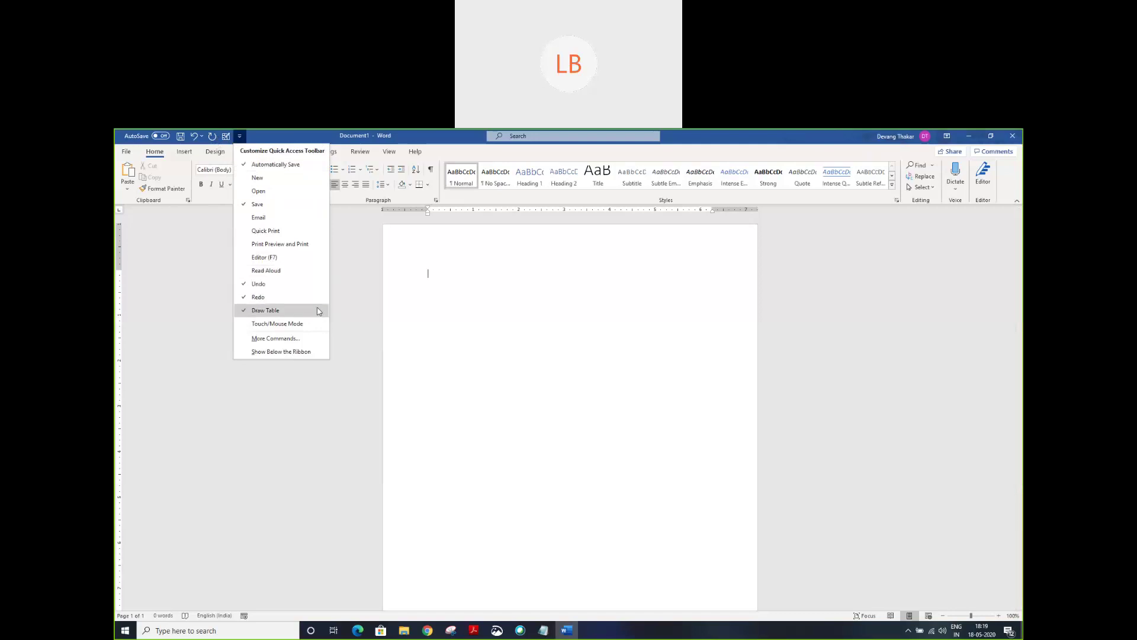
{"action": "left_click", "coordinate": [268, 338]}
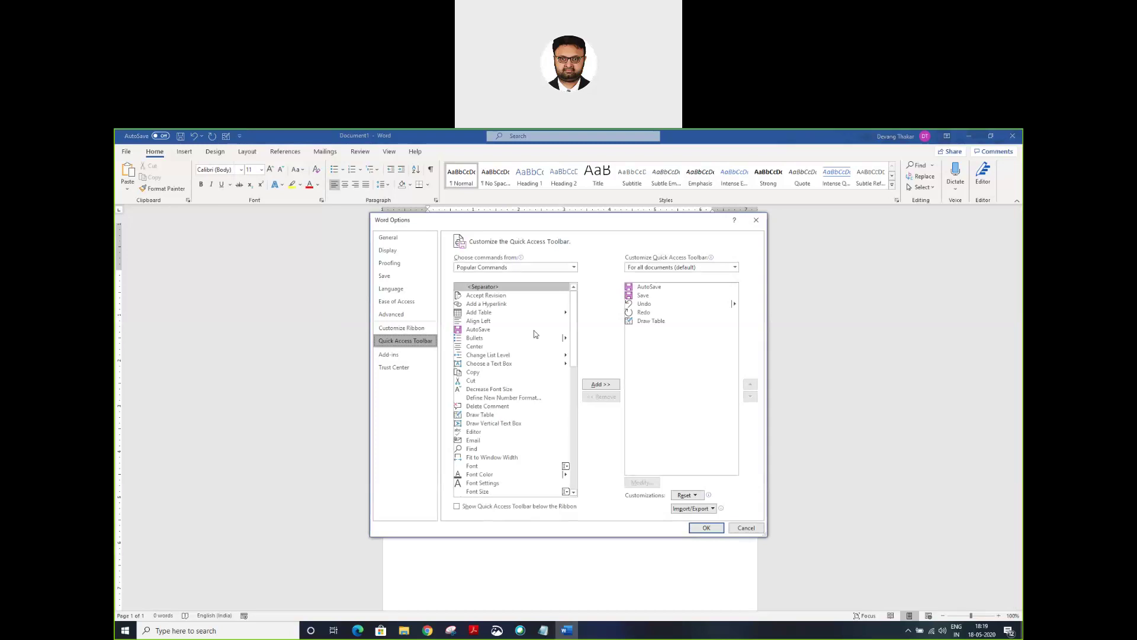
{"action": "left_click_drag", "start_coordinate": [574, 352], "coordinate": [581, 437]}
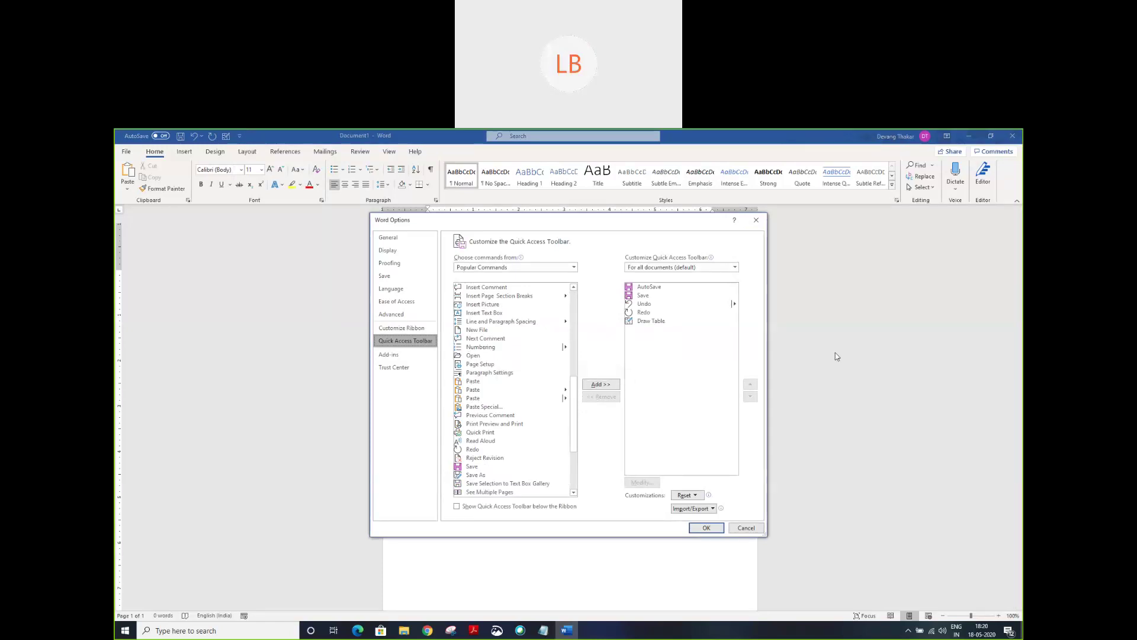
{"action": "left_click", "coordinate": [757, 220]}
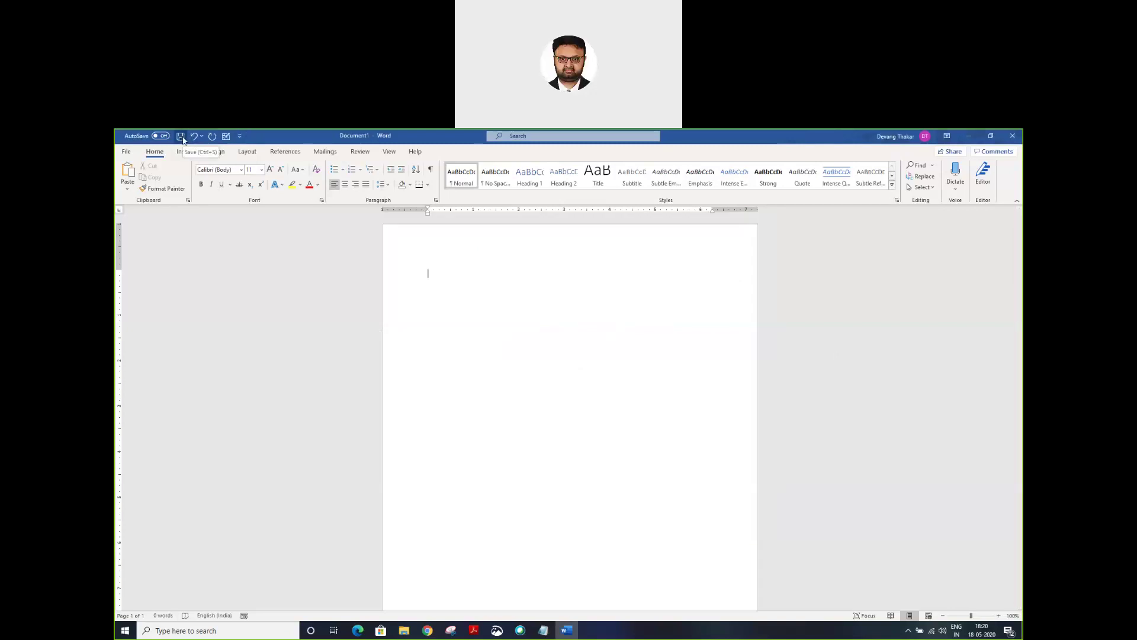
Step: Reach the Quick Access Toolbar settings through Word Options, look through the available commands and cancel the dialog
{"action": "left_click", "coordinate": [128, 151]}
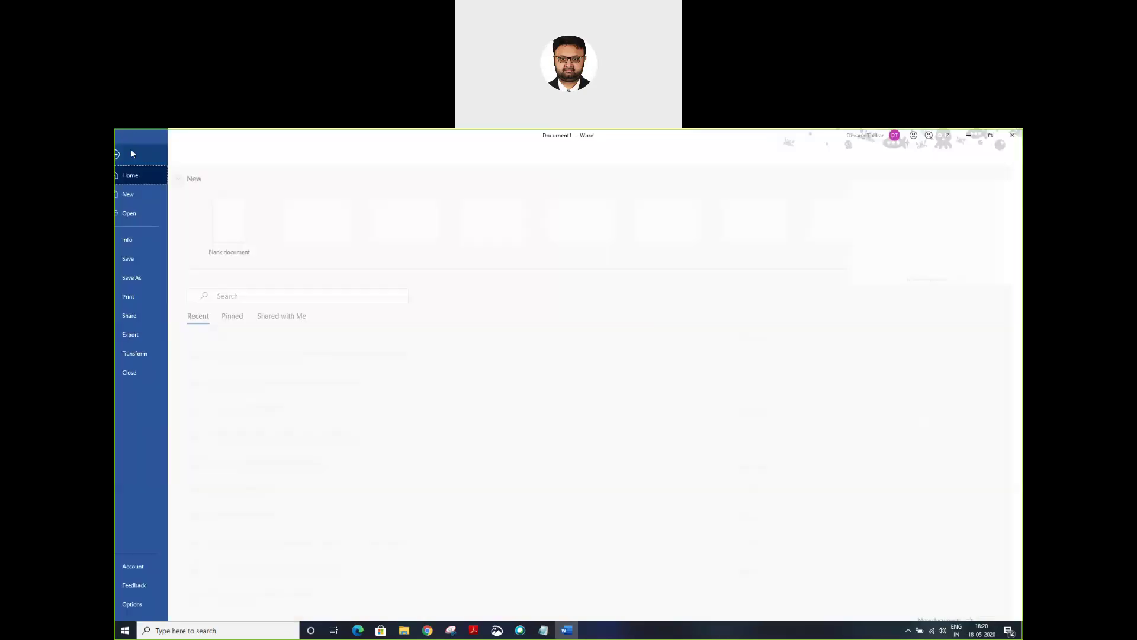
{"action": "left_click", "coordinate": [145, 605]}
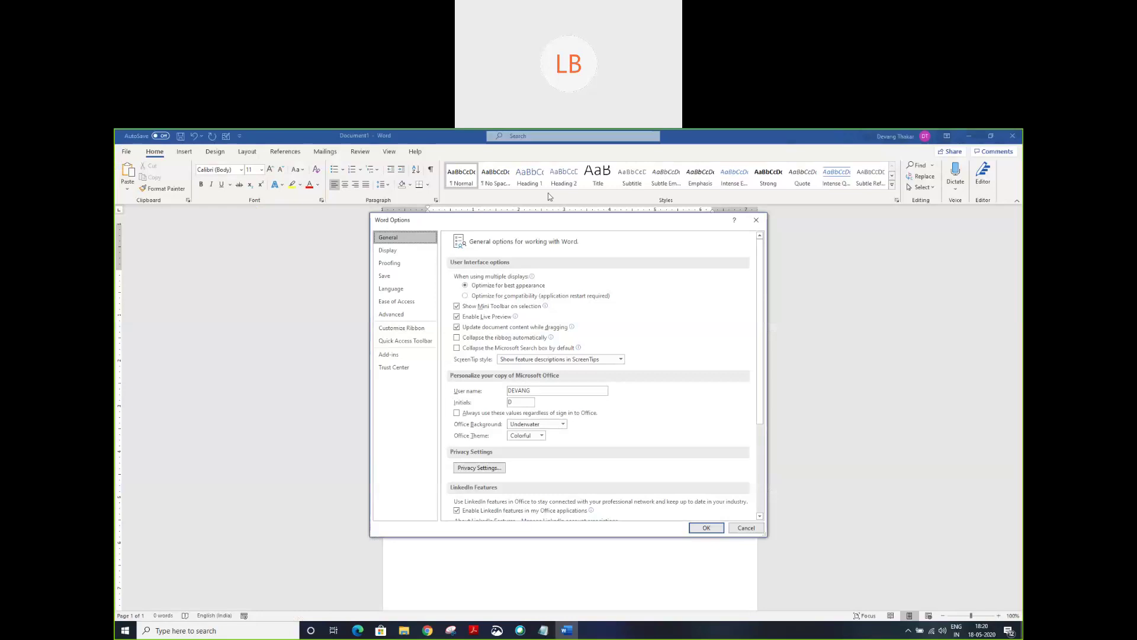
{"action": "left_click", "coordinate": [422, 347]}
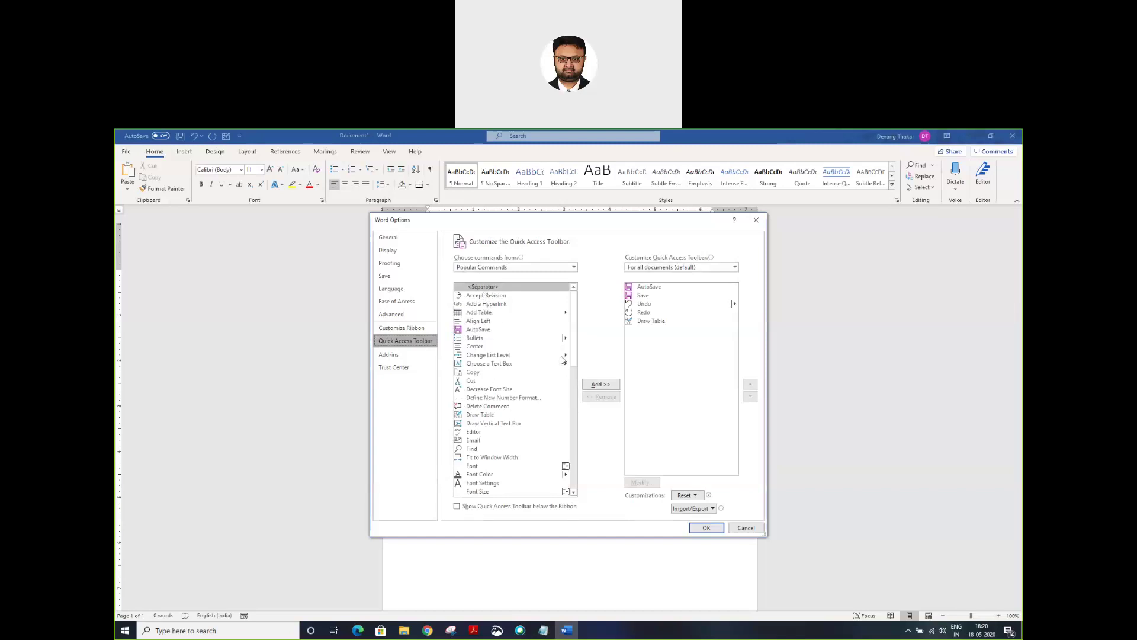
{"action": "scroll", "coordinate": [570, 359], "scroll_direction": "down", "scroll_amount": 2}
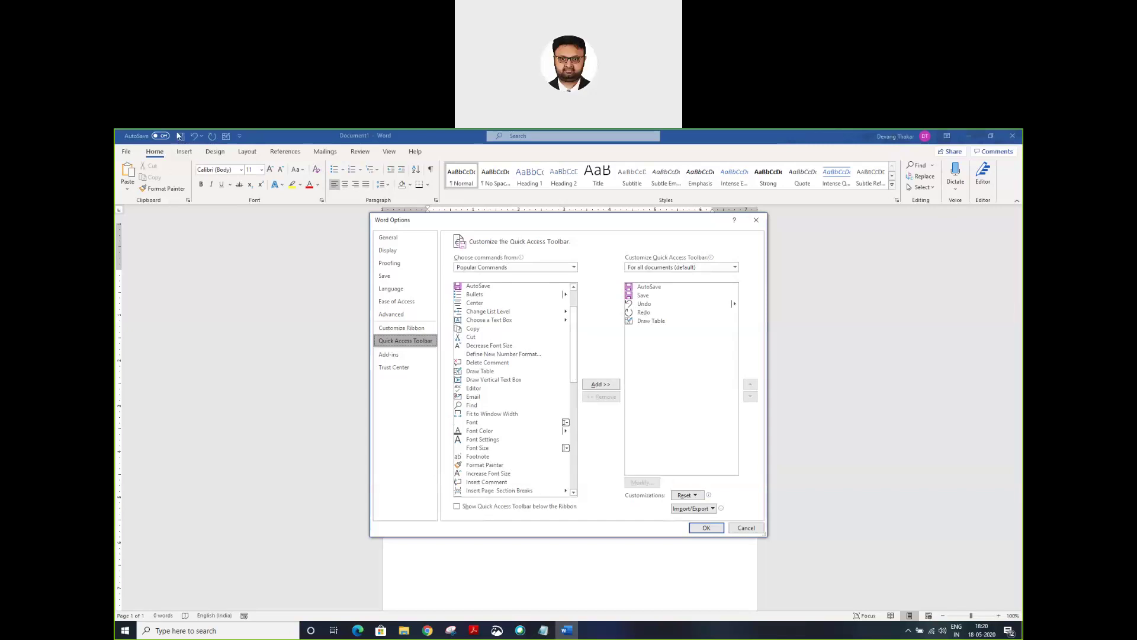
{"action": "left_click", "coordinate": [746, 528]}
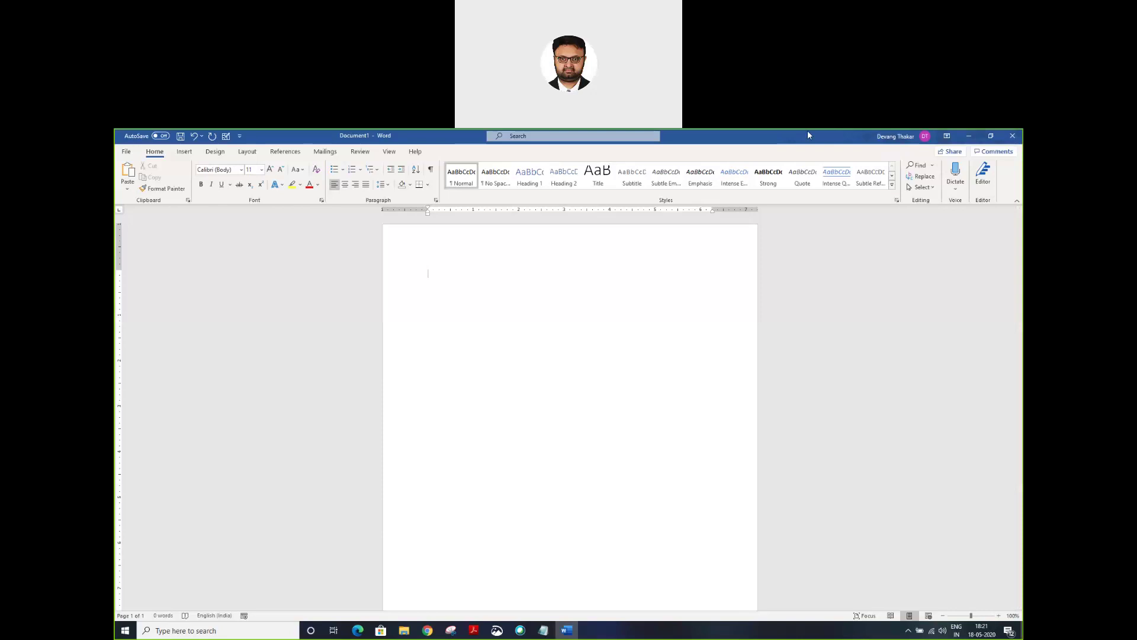
Step: Restore the Word window down from full screen, move it and maximize it, and restore it to a smaller size again
{"action": "key", "text": "super+Down"}
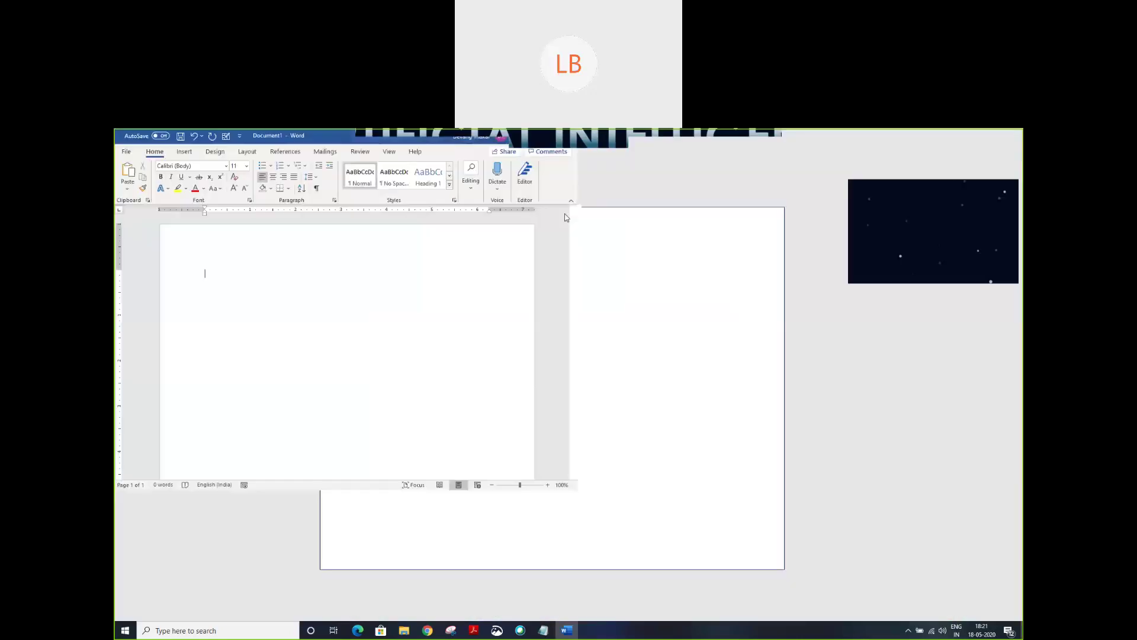
{"action": "left_click_drag", "start_coordinate": [565, 217], "coordinate": [359, 137]}
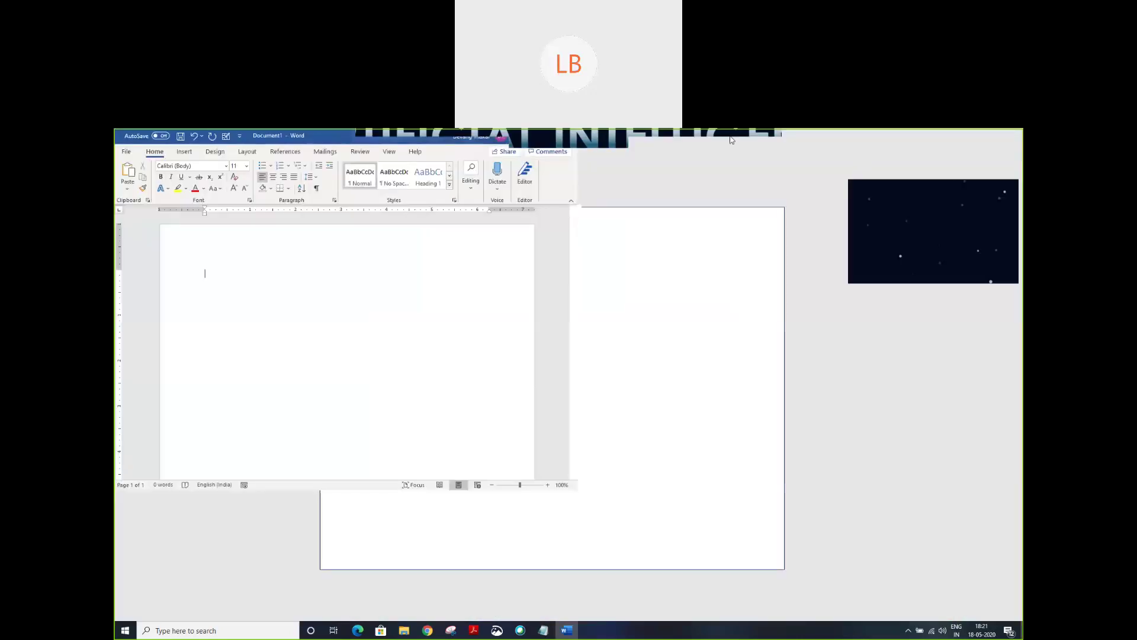
{"action": "left_click_drag", "start_coordinate": [731, 139], "coordinate": [729, 133]}
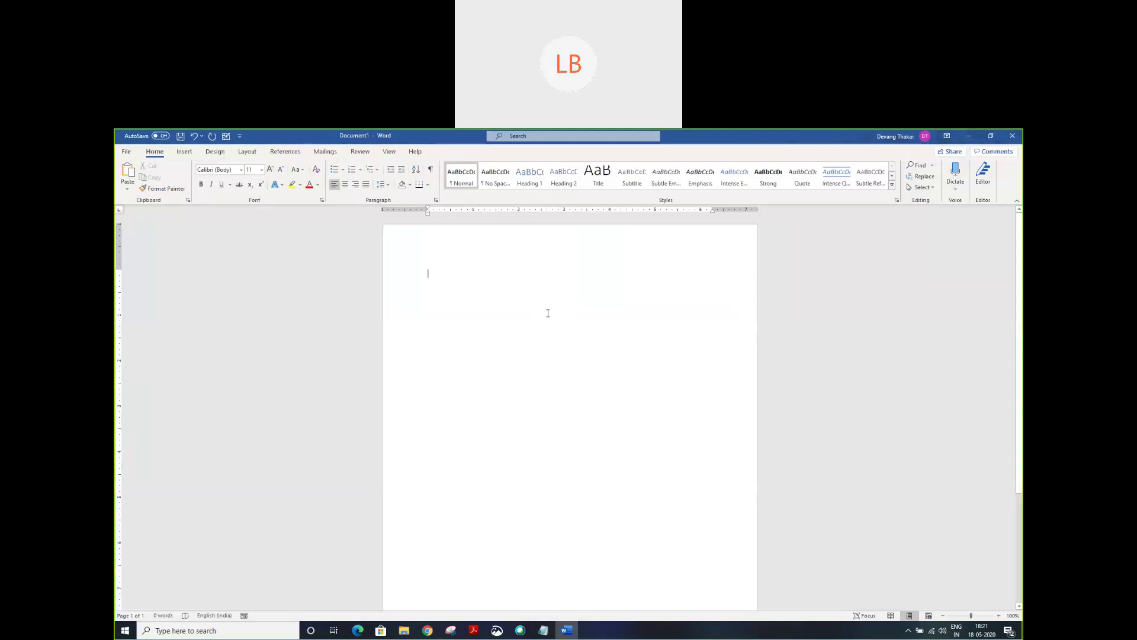
{"action": "key", "text": "super+Down"}
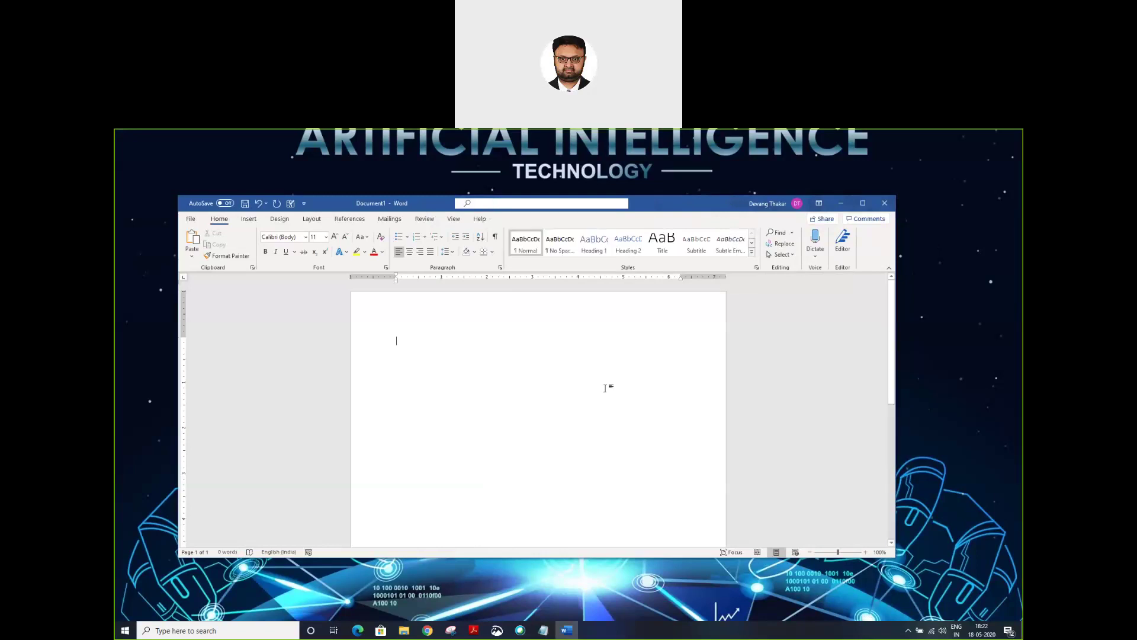
Step: Search Word's commands for "shape", view the Draw a Shape gallery and clear the search
{"action": "key", "text": "alt+q"}
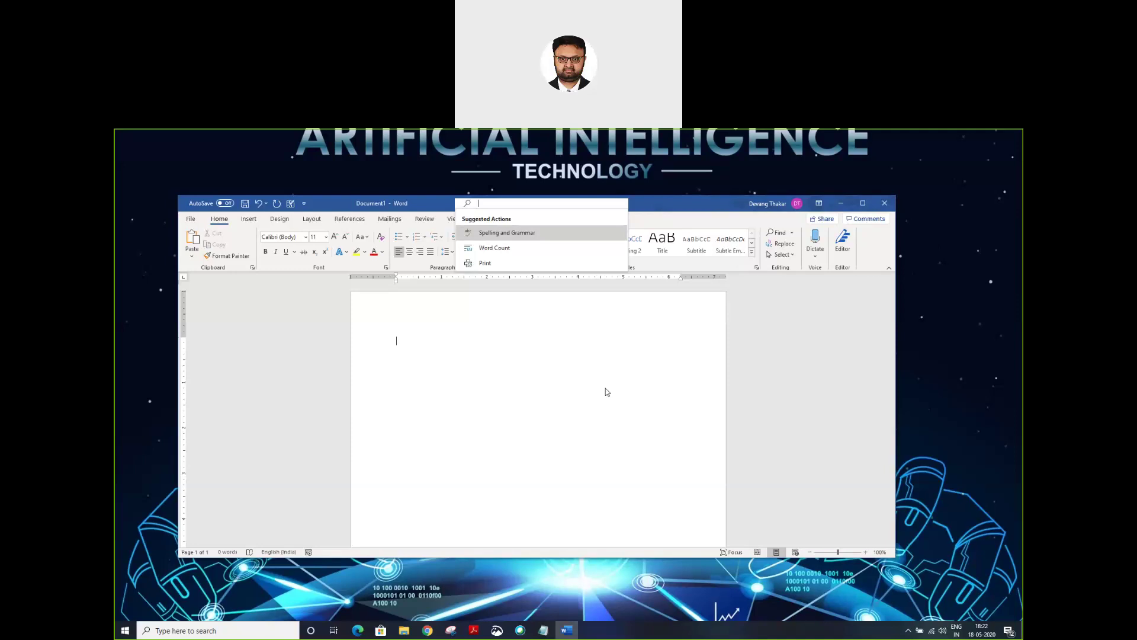
{"action": "type", "text": "sha"}
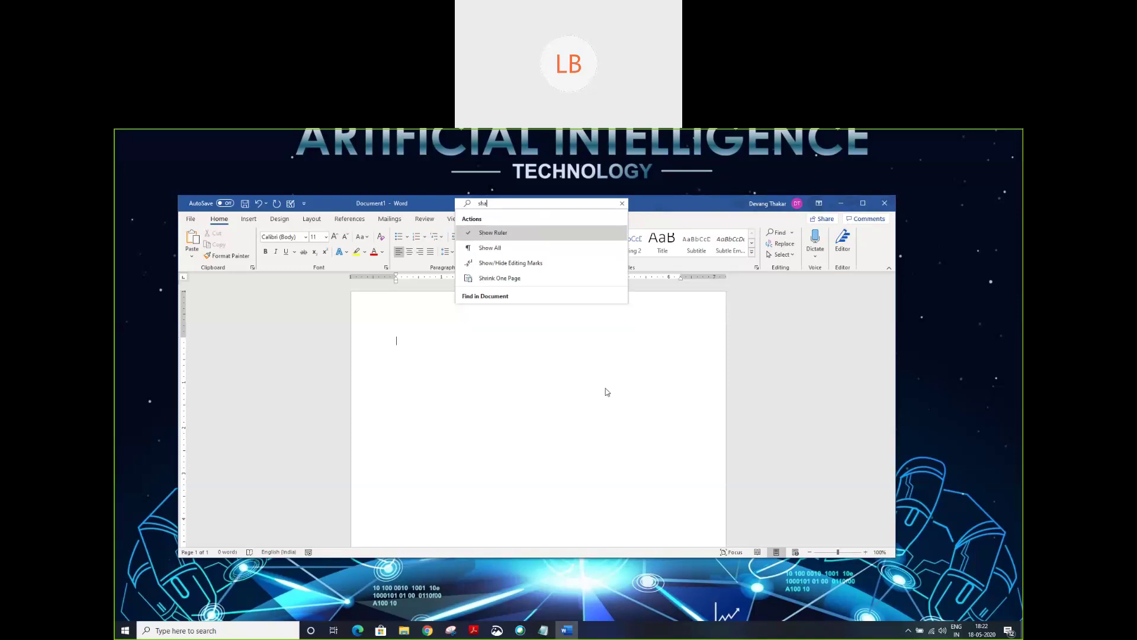
{"action": "type", "text": "pe"}
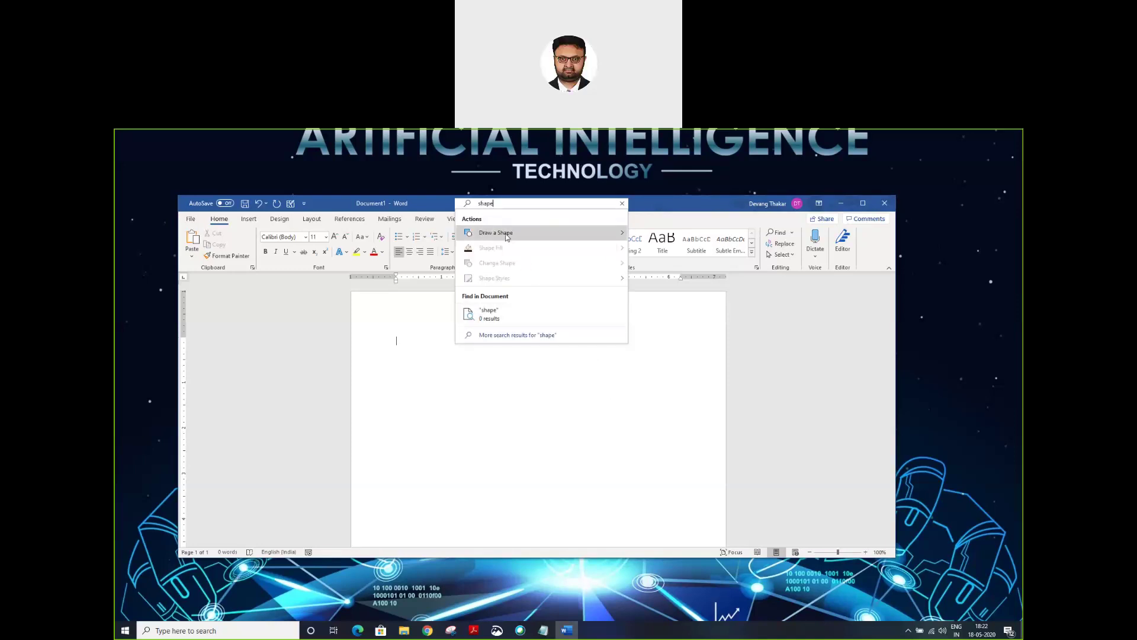
{"action": "mouse_move", "coordinate": [550, 232]}
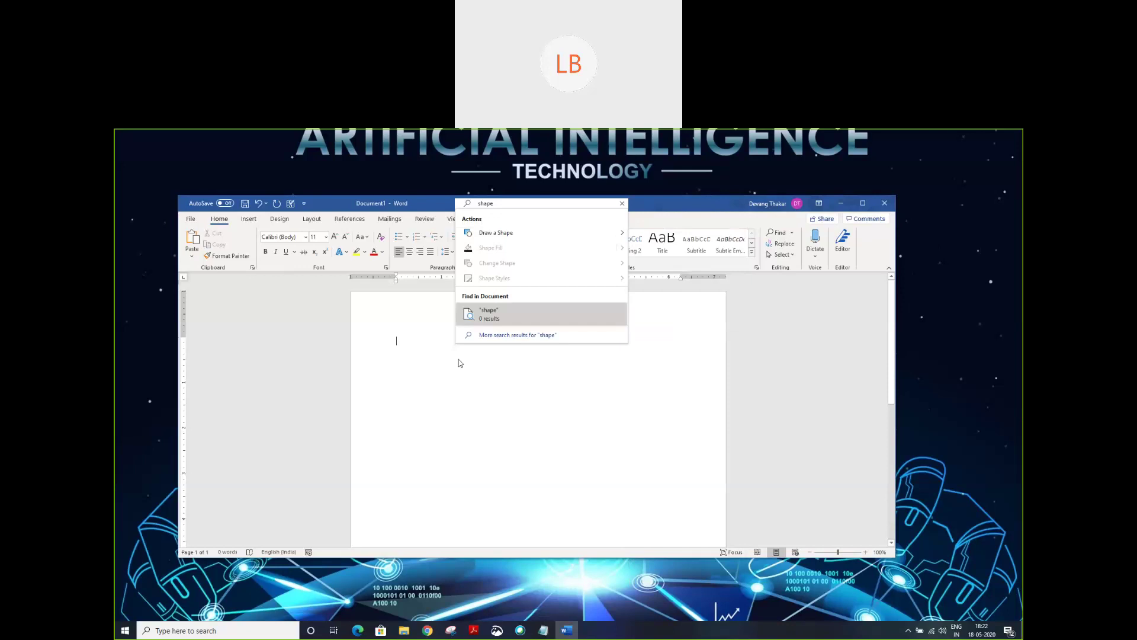
{"action": "mouse_move", "coordinate": [502, 232]}
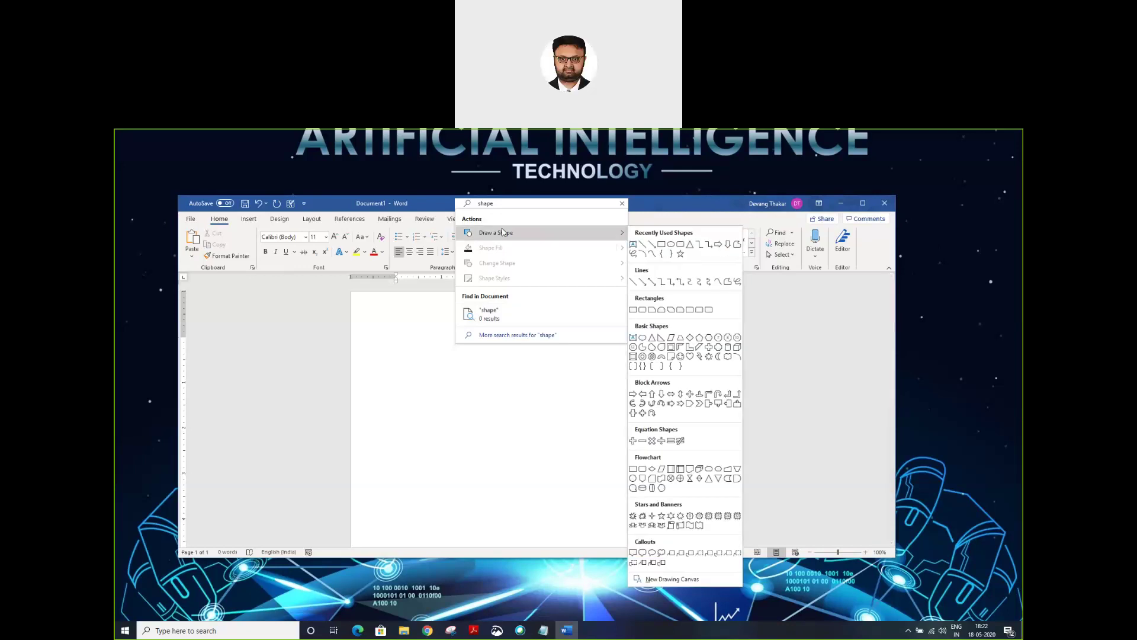
{"action": "left_click", "coordinate": [622, 203]}
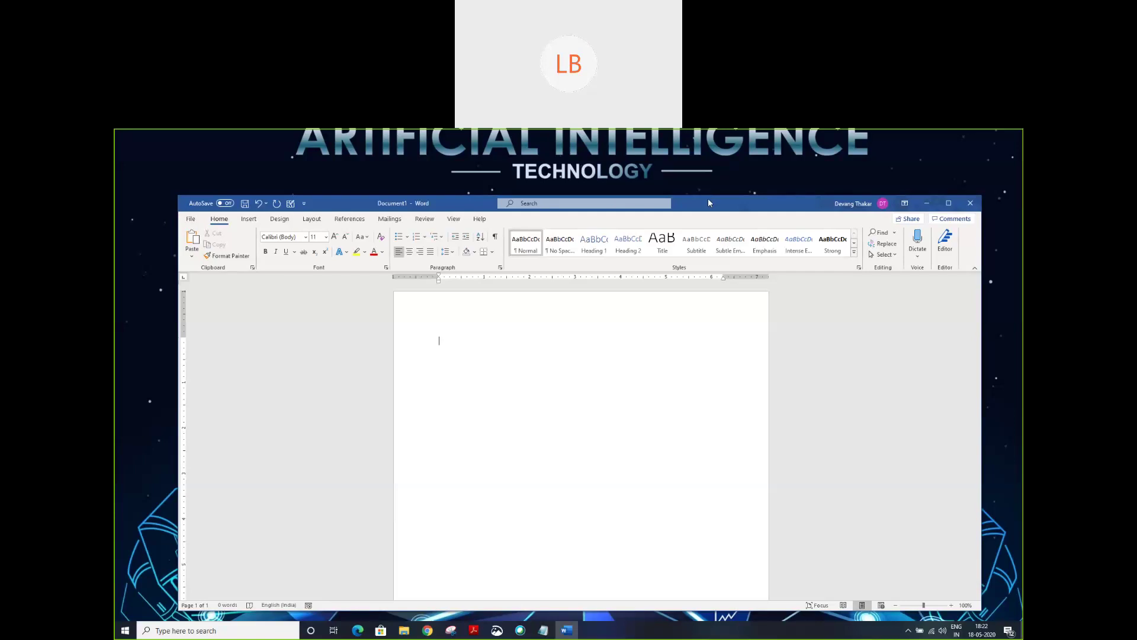
Step: Maximize the Word window, and view the blank document's word count statistics before closing them
{"action": "double_click", "coordinate": [708, 203]}
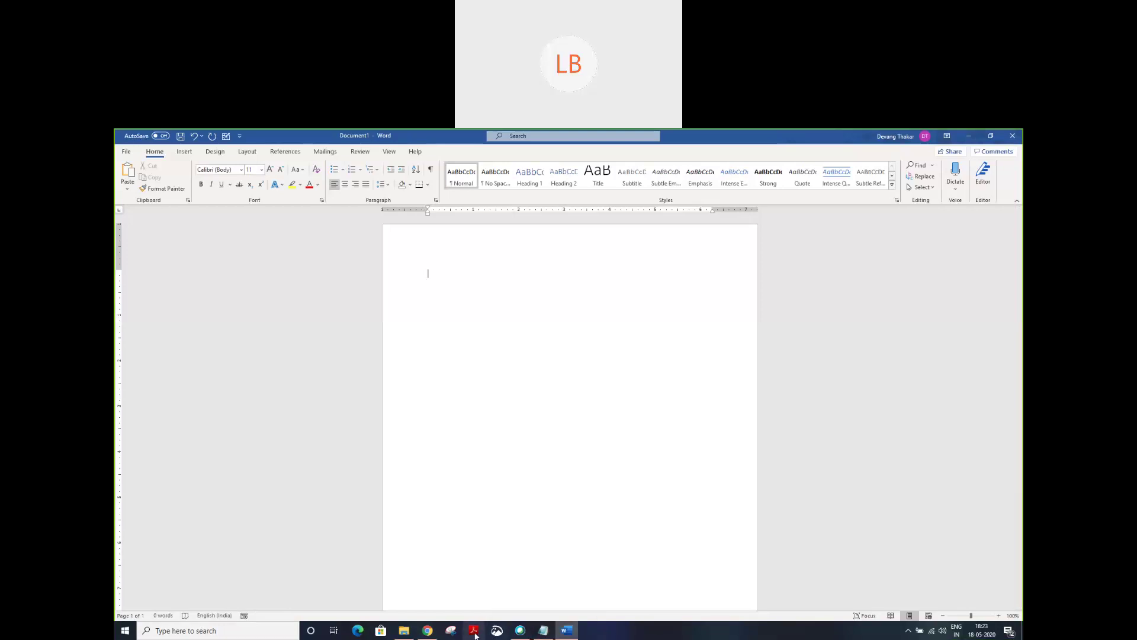
{"action": "mouse_move", "coordinate": [566, 636]}
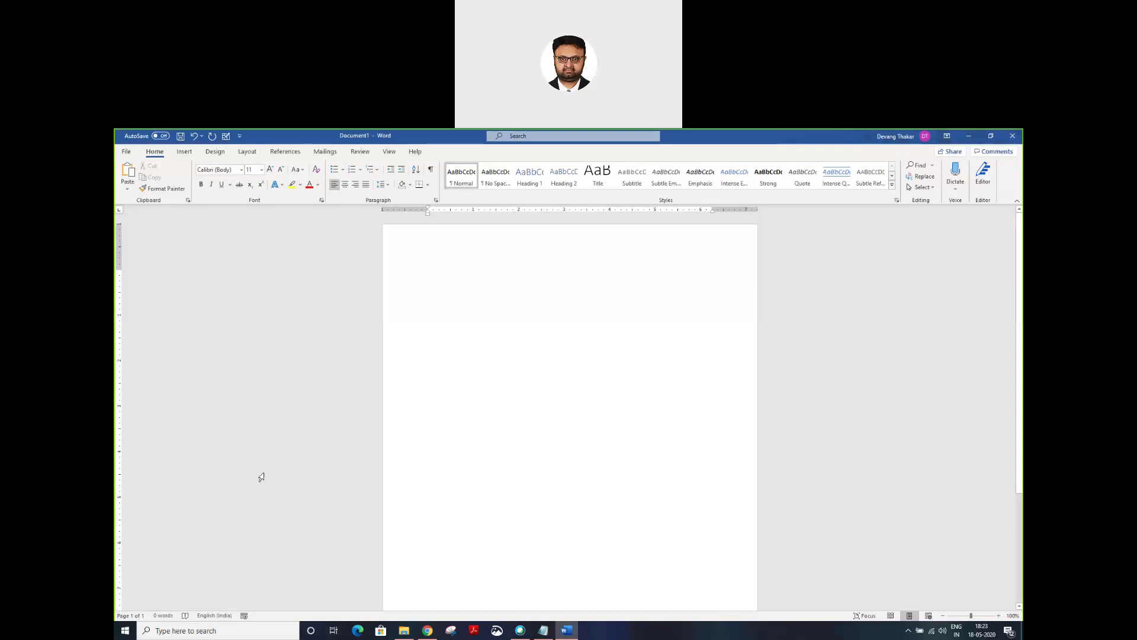
{"action": "left_click", "coordinate": [163, 615]}
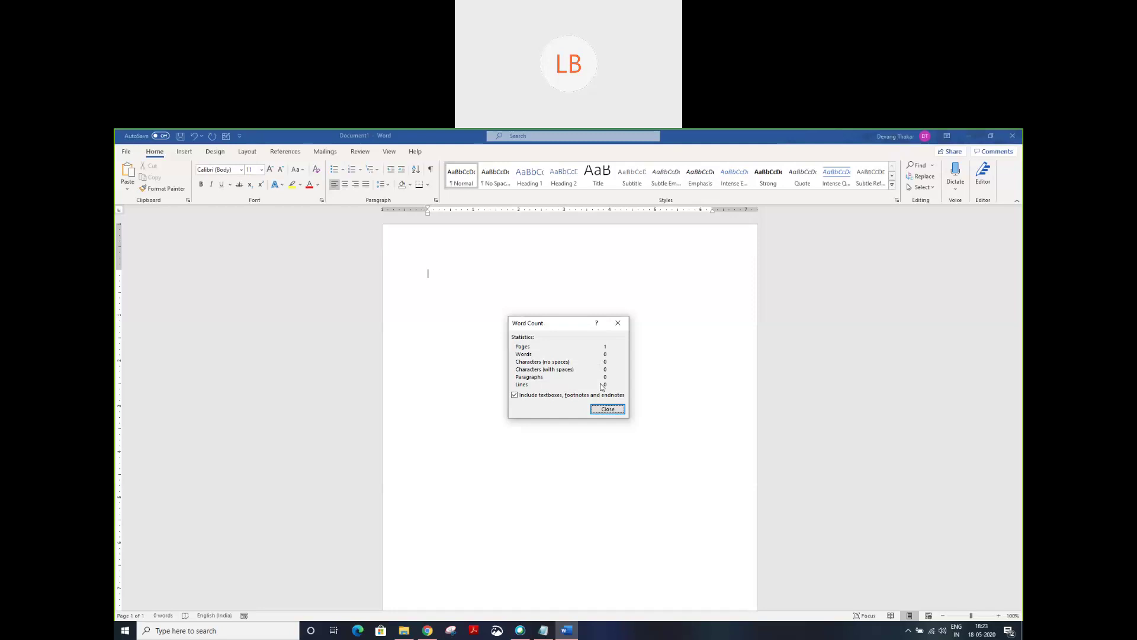
{"action": "left_click", "coordinate": [618, 323]}
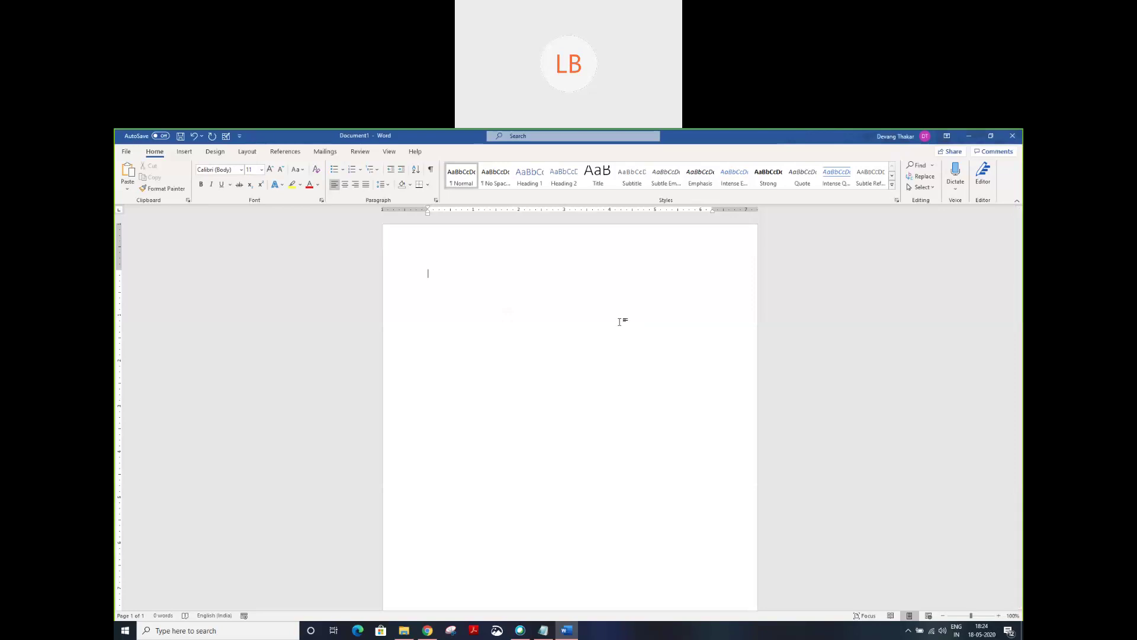
Step: Fill the blank document with sample paragraphs using =rand()
{"action": "type", "text": "=ra"}
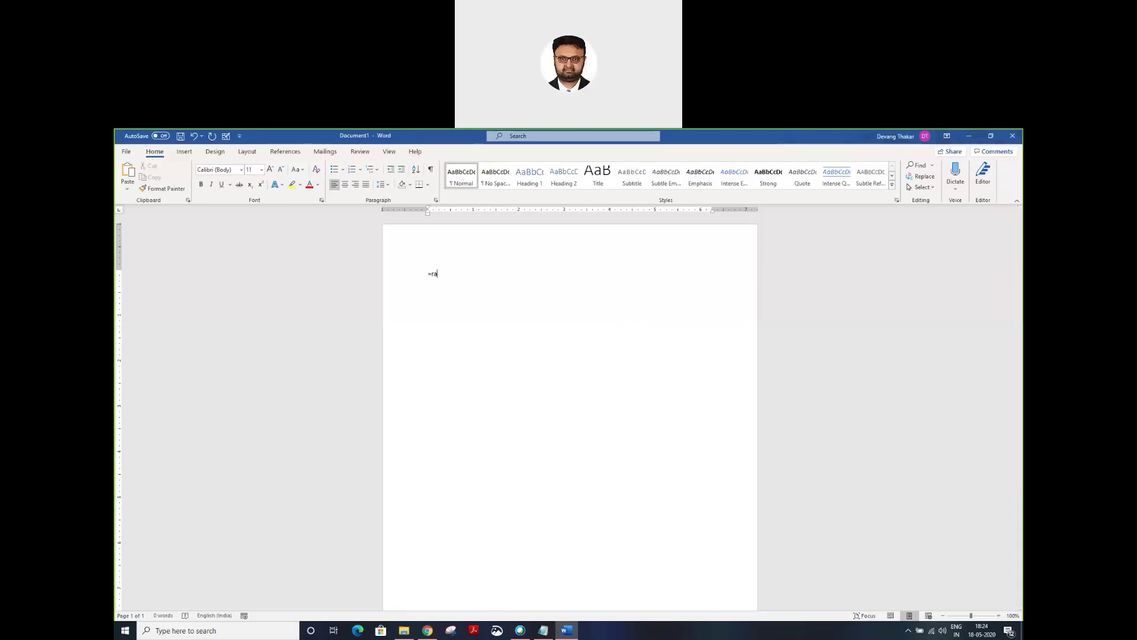
{"action": "type", "text": "nd()"}
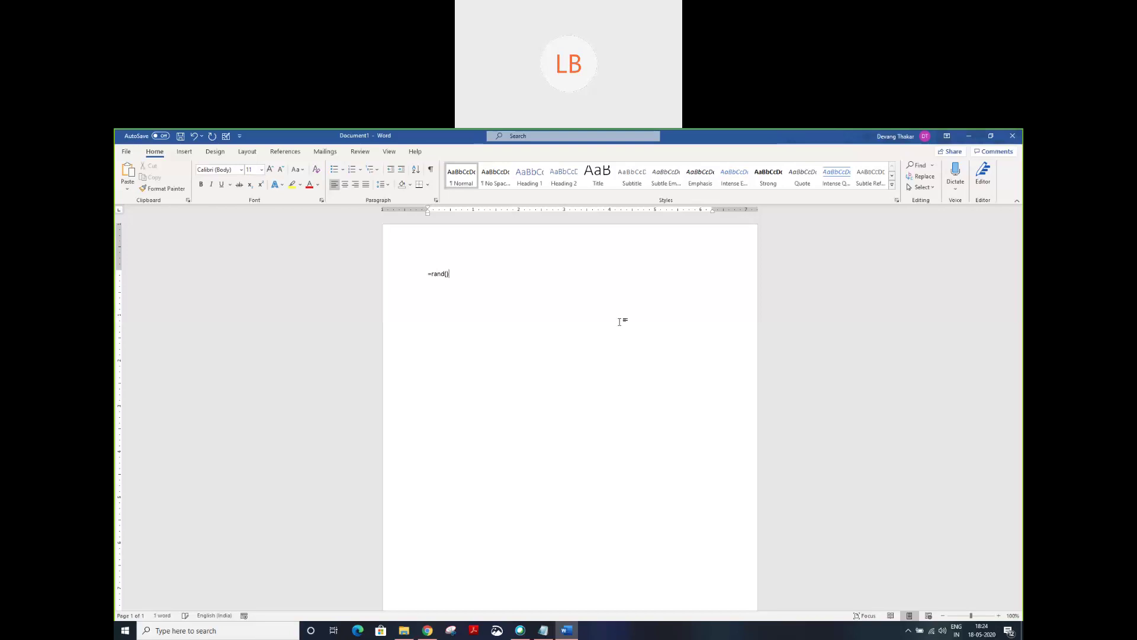
{"action": "key", "text": "Return"}
Step: Copy all the sample text and paste it twice at the end of the document
{"action": "key", "text": "ctrl+a"}
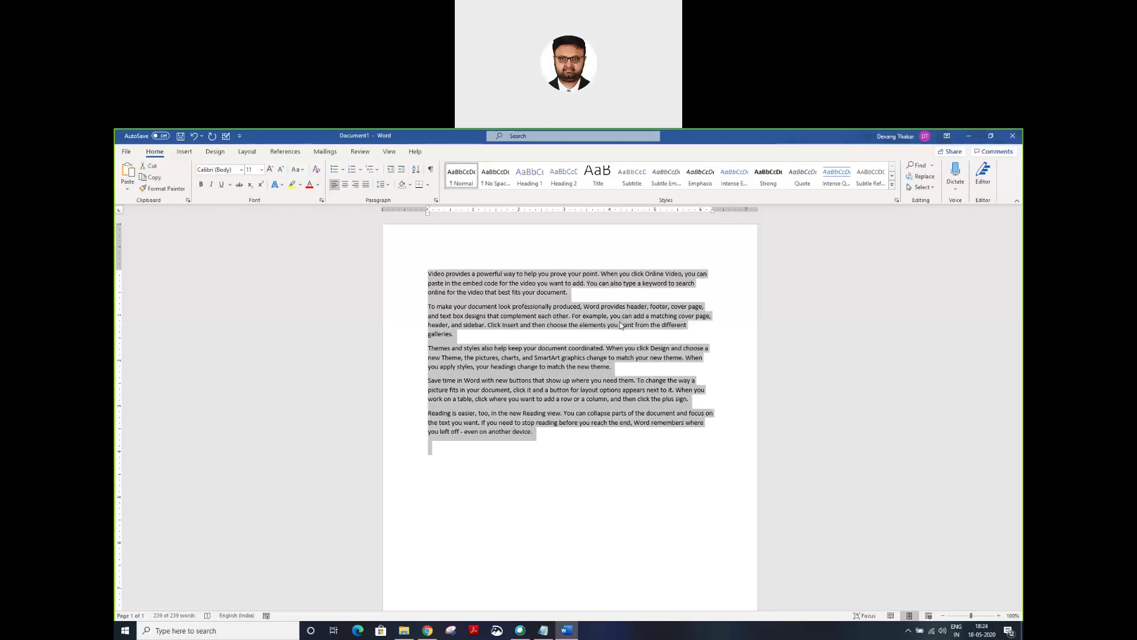
{"action": "key", "text": "ctrl+c"}
{"action": "key", "text": "Right"}
{"action": "key", "text": "ctrl+v"}
{"action": "key", "text": "ctrl+v"}
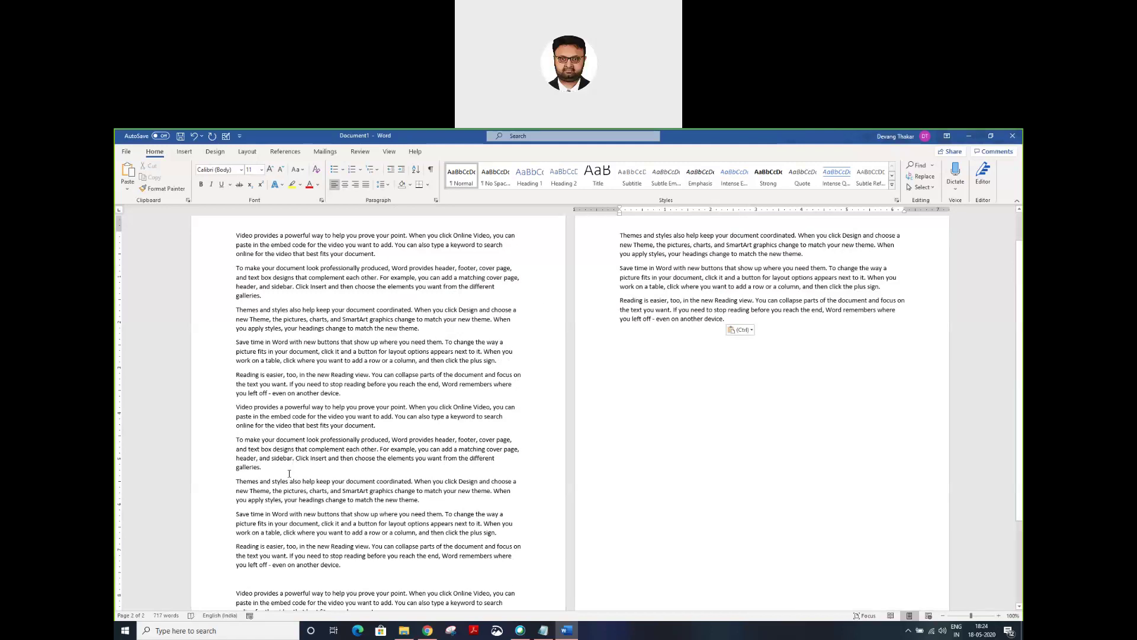
Step: View the page thumbnails in the Navigation pane and the document's word count statistics, and close both
{"action": "left_click", "coordinate": [131, 615]}
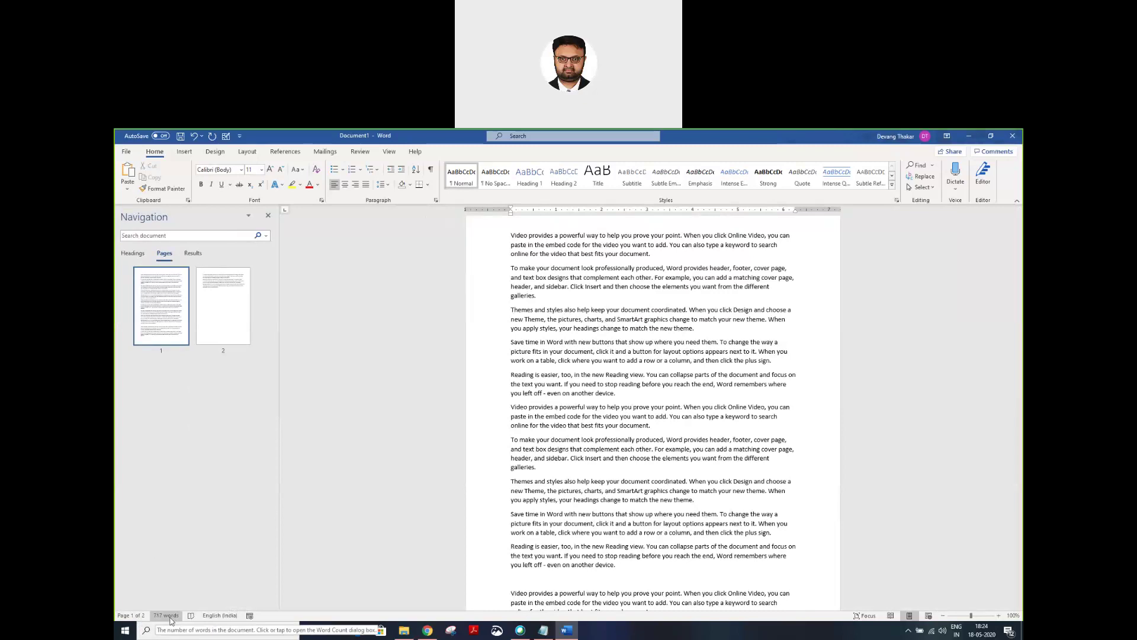
{"action": "left_click", "coordinate": [166, 616]}
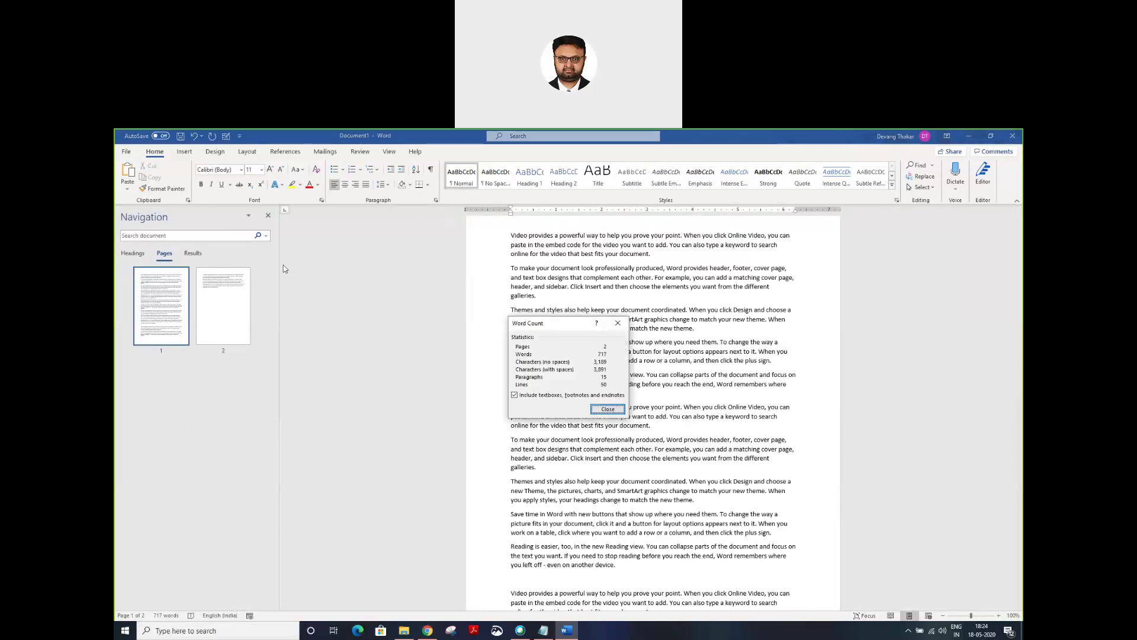
{"action": "left_click", "coordinate": [618, 322]}
{"action": "left_click", "coordinate": [269, 217]}
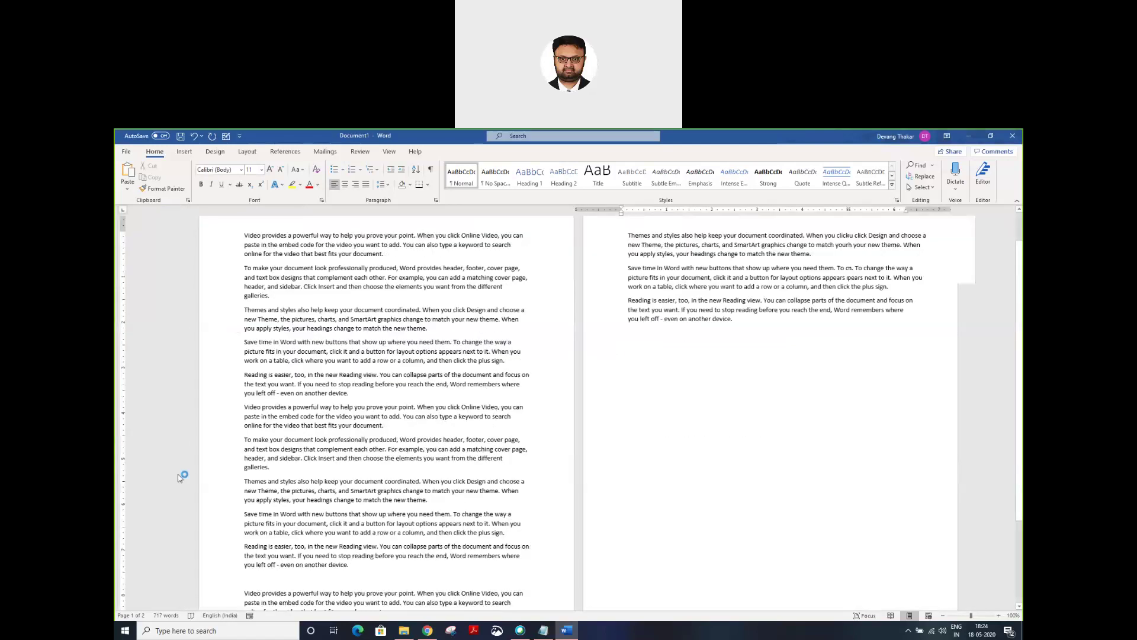
Step: Show the page thumbnails in the Navigation pane, and view the document's word count statistics before closing them
{"action": "left_click", "coordinate": [138, 616]}
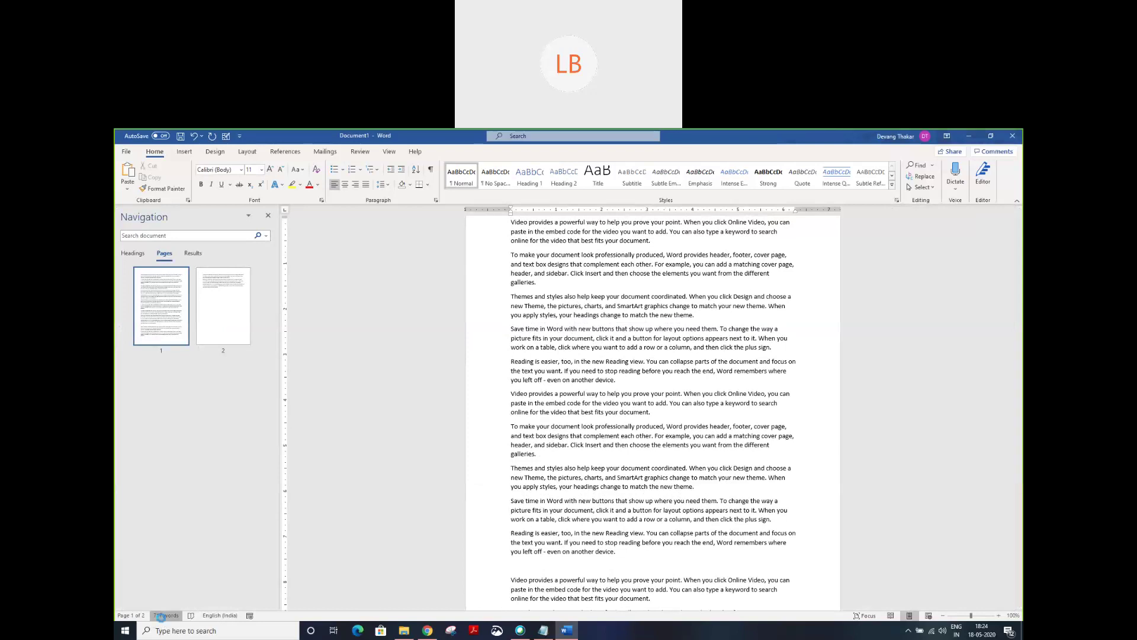
{"action": "left_click", "coordinate": [166, 616]}
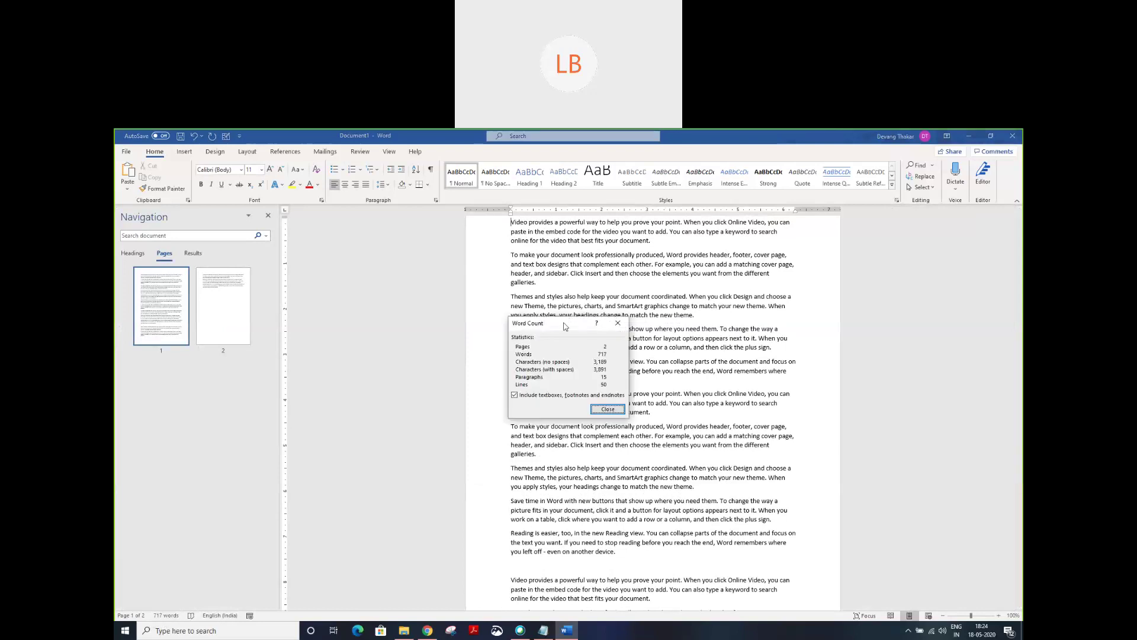
{"action": "left_click_drag", "start_coordinate": [431, 332], "coordinate": [402, 324]}
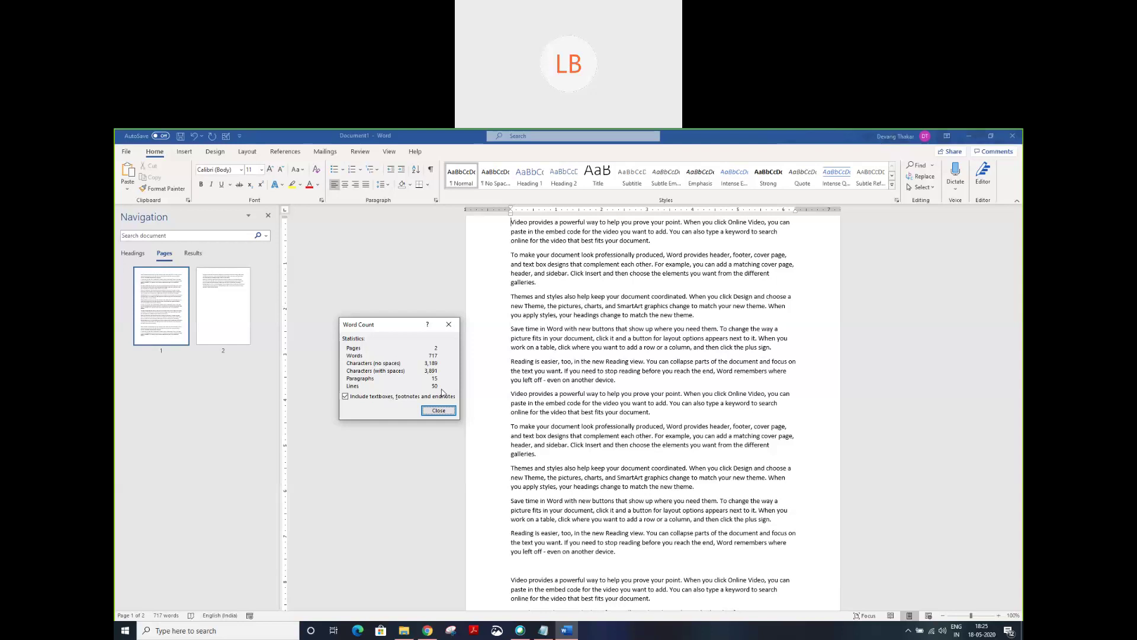
{"action": "left_click", "coordinate": [439, 410]}
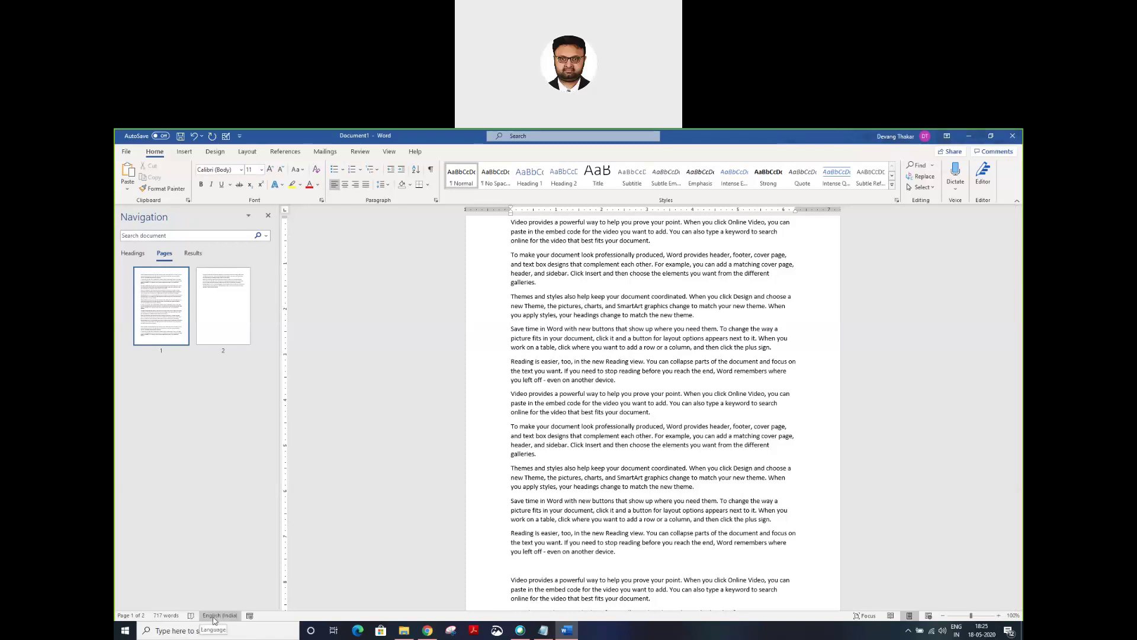
Step: View the available proofing languages, close the list, and select three sample passages in the text one after another
{"action": "left_click", "coordinate": [214, 617]}
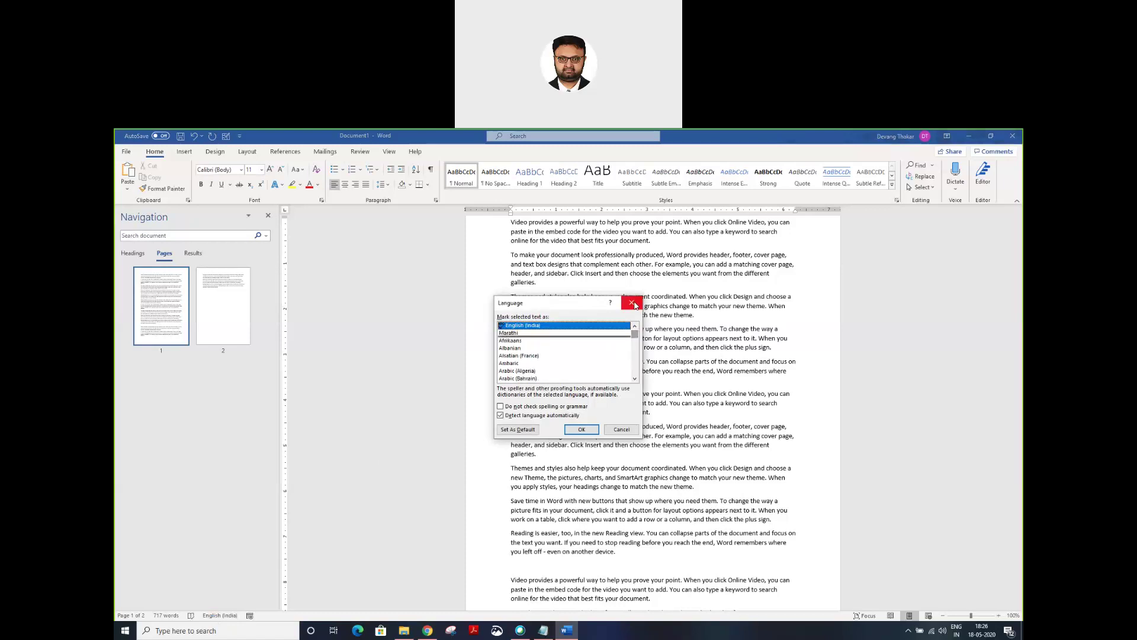
{"action": "left_click", "coordinate": [633, 303]}
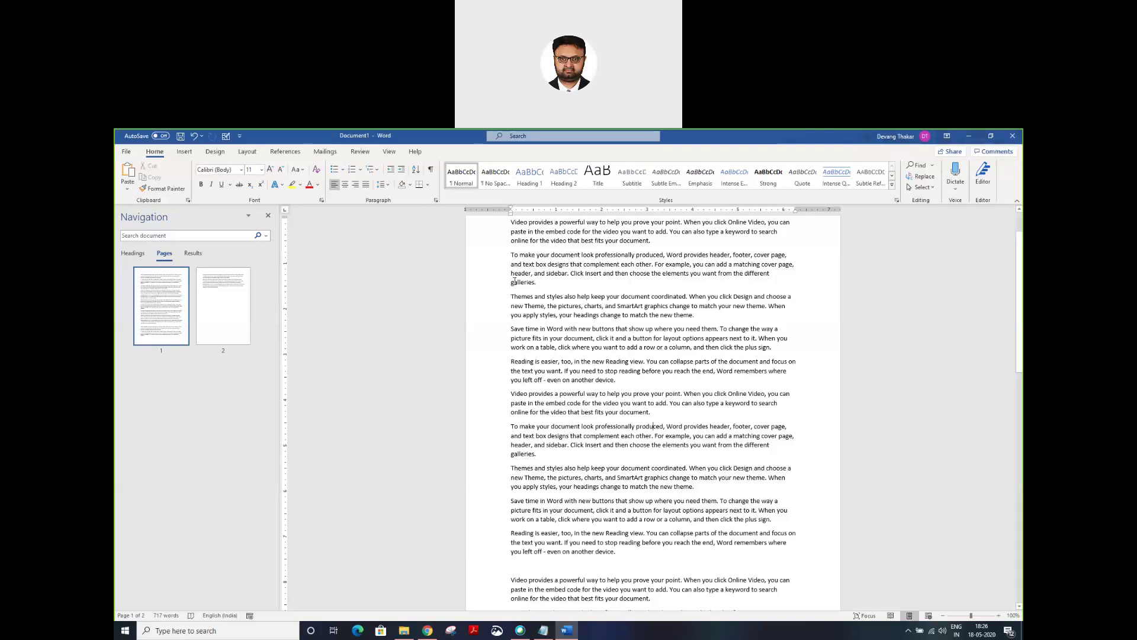
{"action": "left_click_drag", "start_coordinate": [510, 299], "coordinate": [642, 307]}
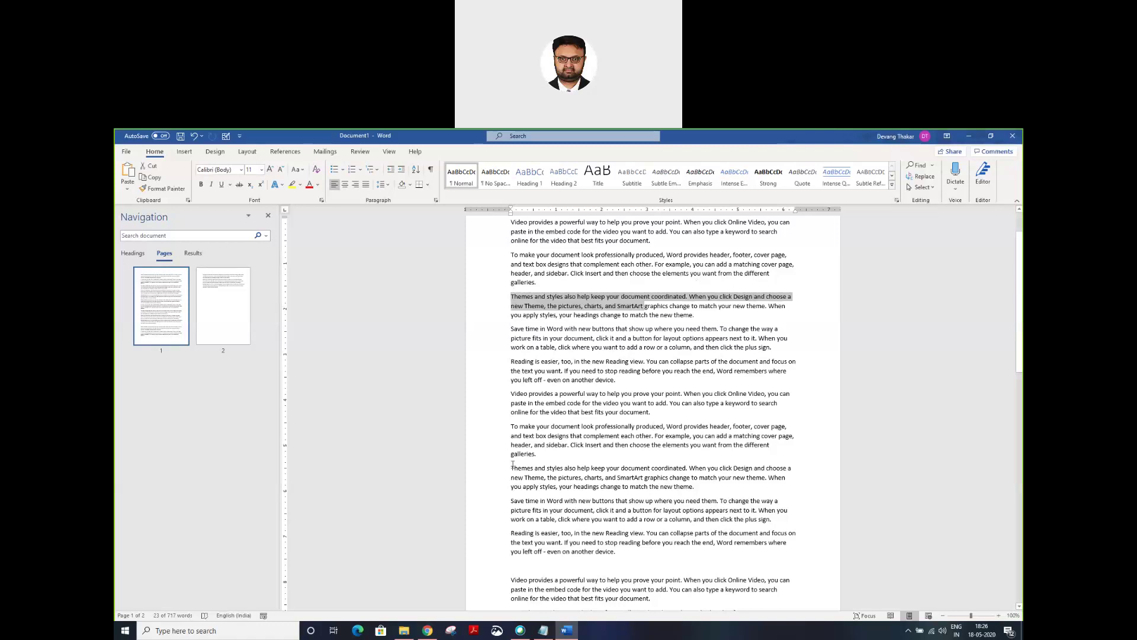
{"action": "left_click_drag", "start_coordinate": [510, 470], "coordinate": [557, 486]}
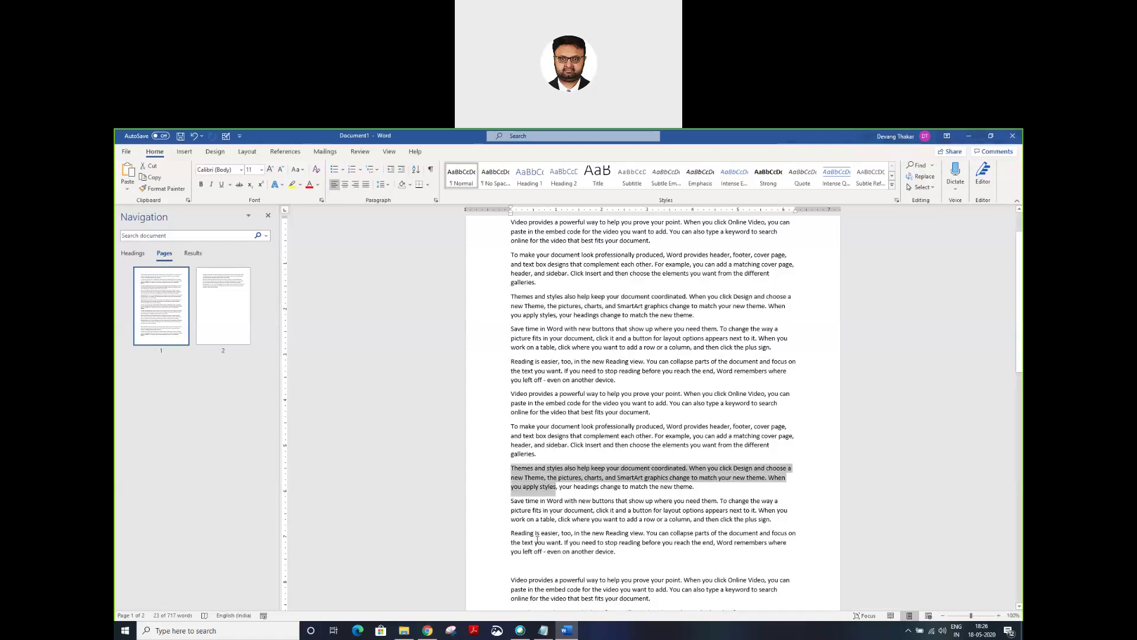
{"action": "left_click_drag", "start_coordinate": [511, 533], "coordinate": [538, 544]}
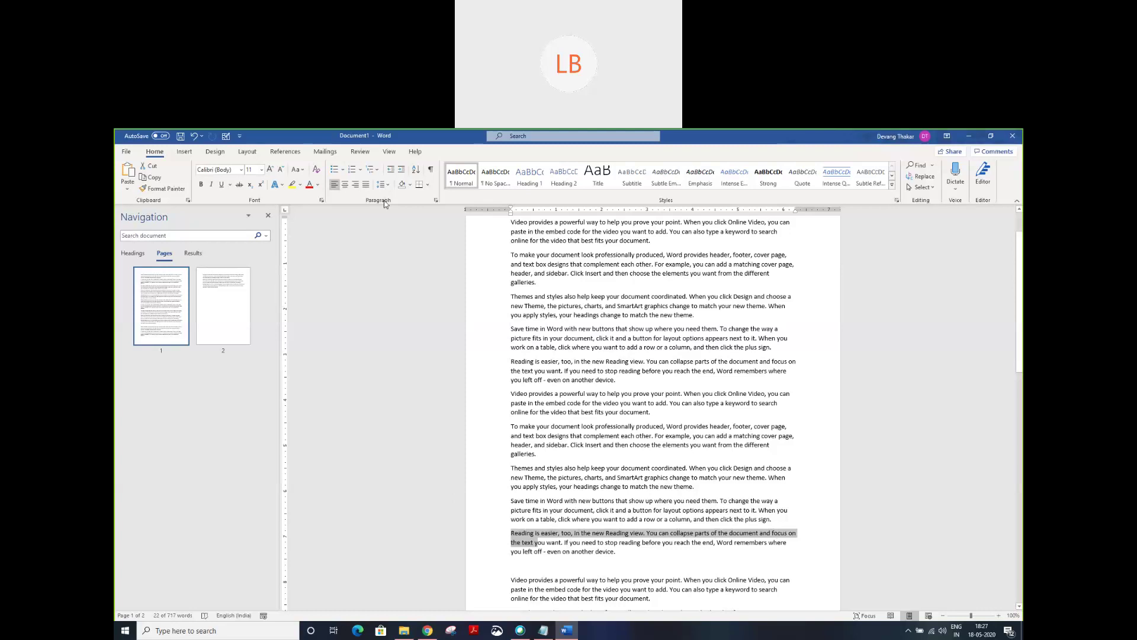
Step: Close the Navigation pane and remove the three paragraphs on the second page
{"action": "left_click", "coordinate": [268, 215]}
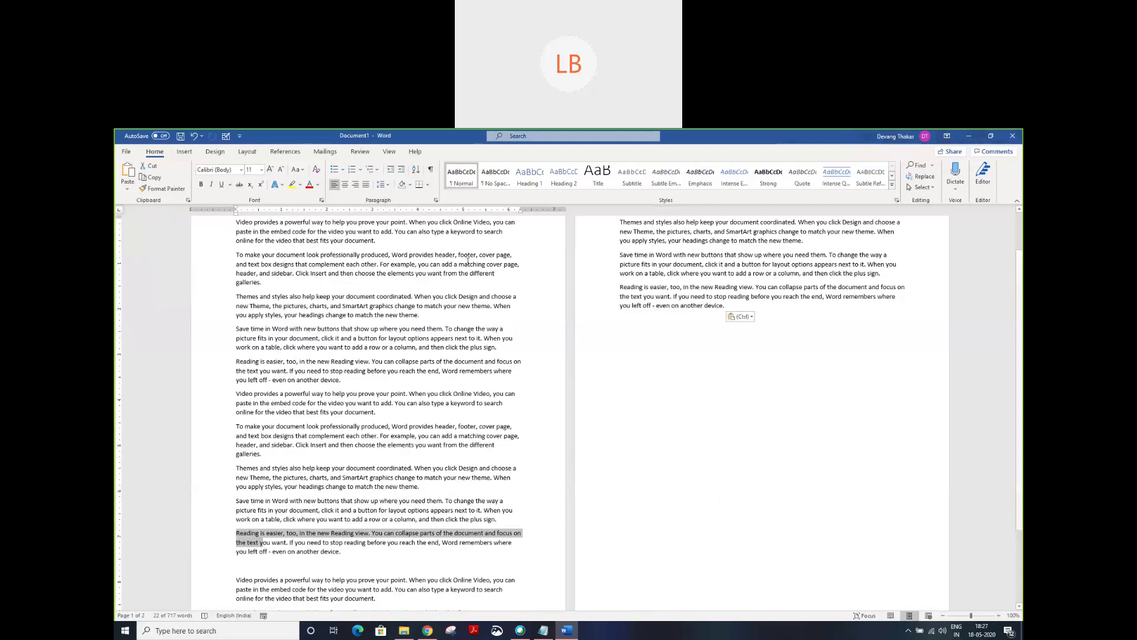
{"action": "scroll", "coordinate": [734, 350], "scroll_direction": "up", "scroll_amount": 3}
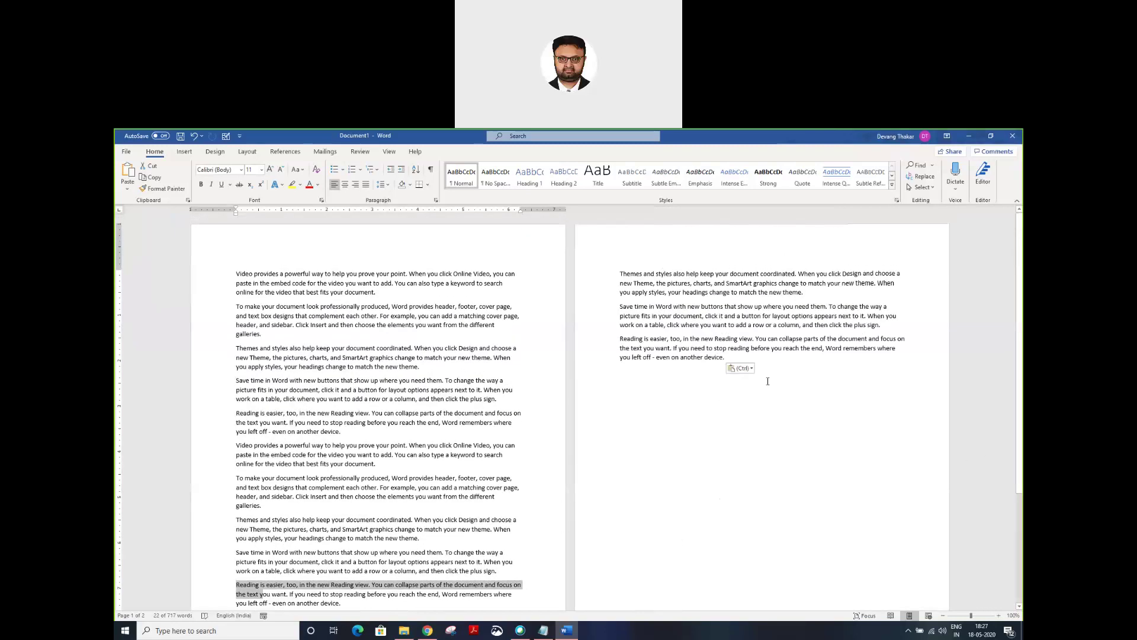
{"action": "key", "text": "ctrl+z"}
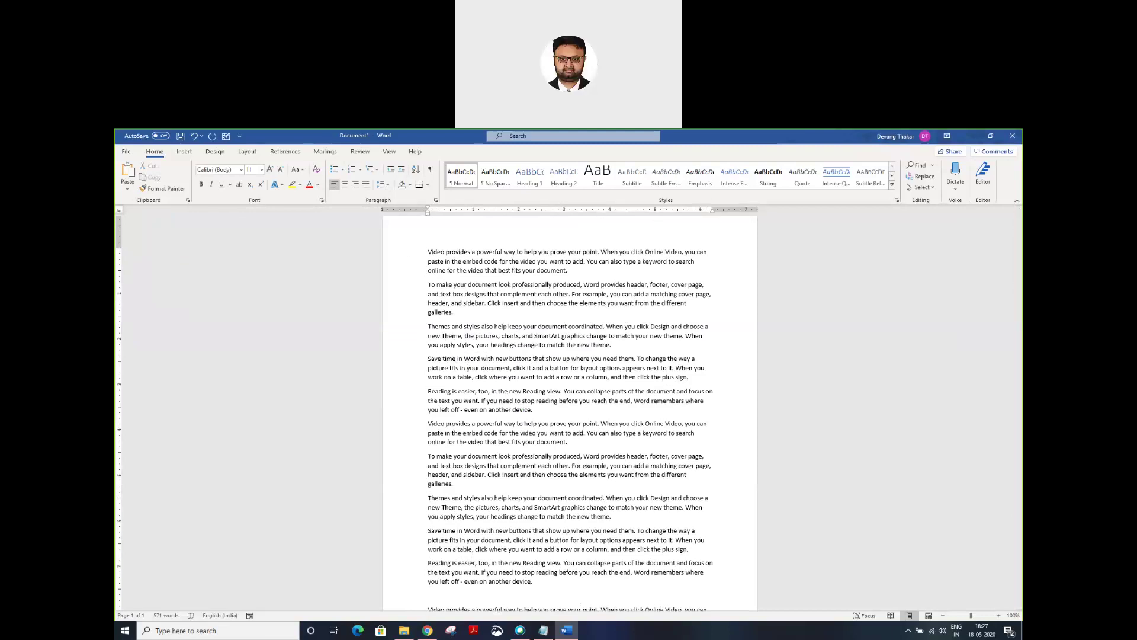
{"action": "scroll", "coordinate": [429, 373], "scroll_direction": "up", "scroll_amount": 1}
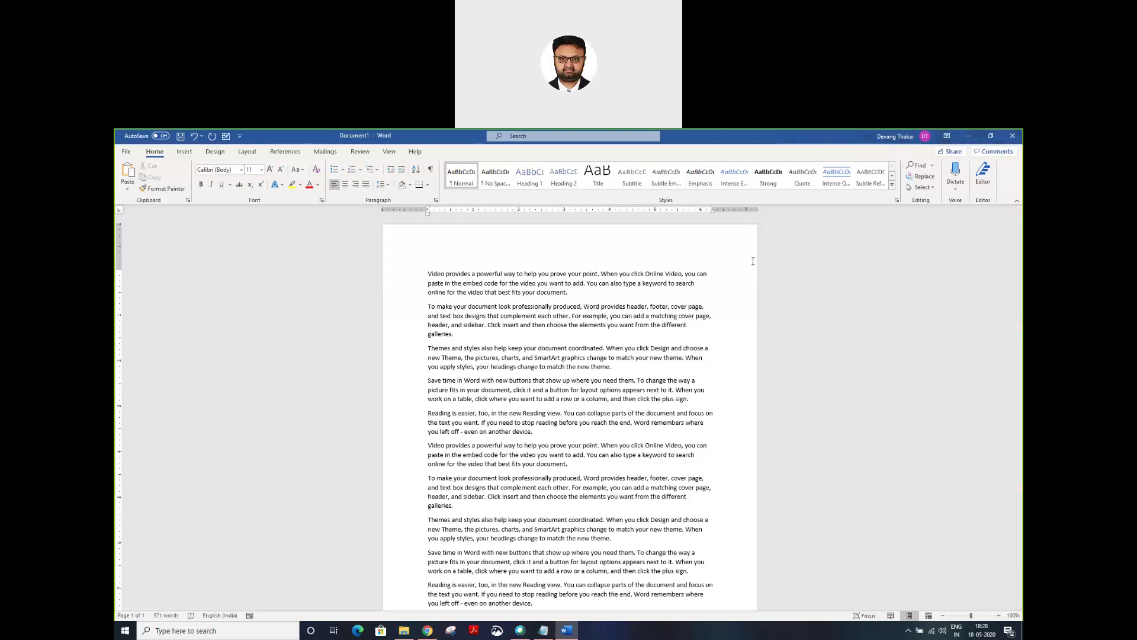
{"action": "key", "text": "ctrl+End"}
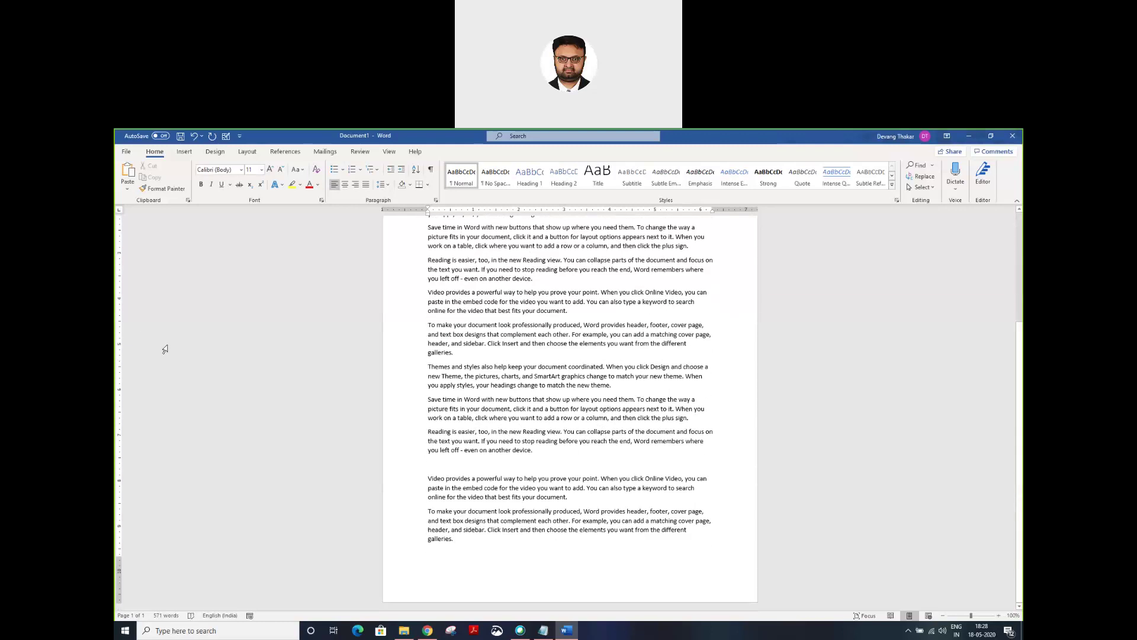
{"action": "scroll", "coordinate": [434, 502], "scroll_direction": "up", "scroll_amount": 5}
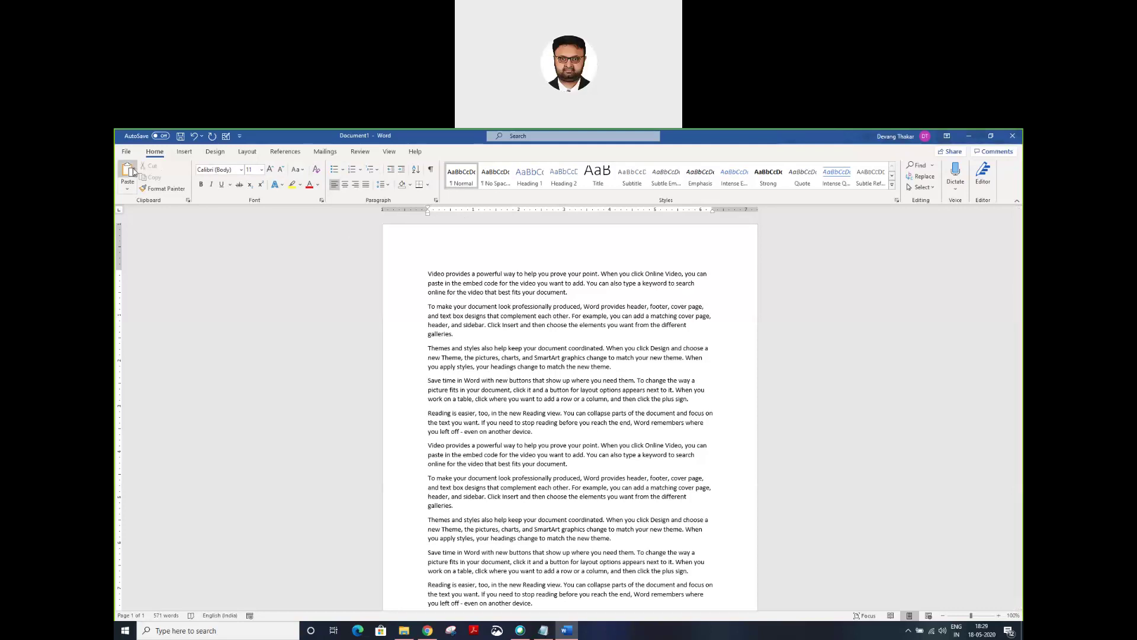
Step: Hide the document's rulers and show them again
{"action": "left_click", "coordinate": [388, 152]}
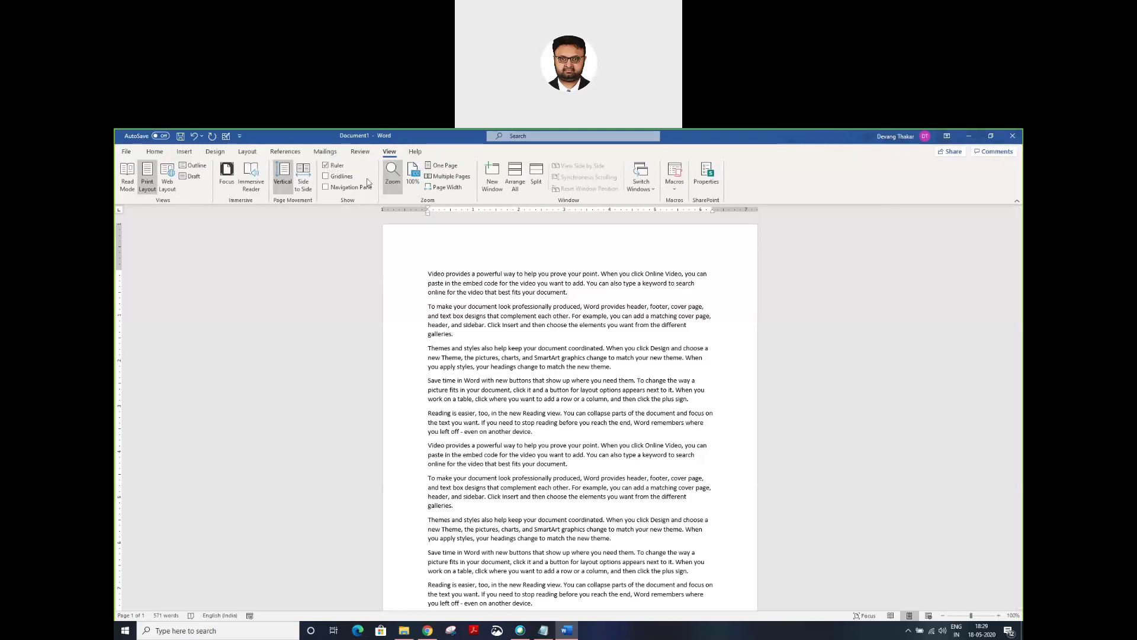
{"action": "left_click", "coordinate": [326, 165]}
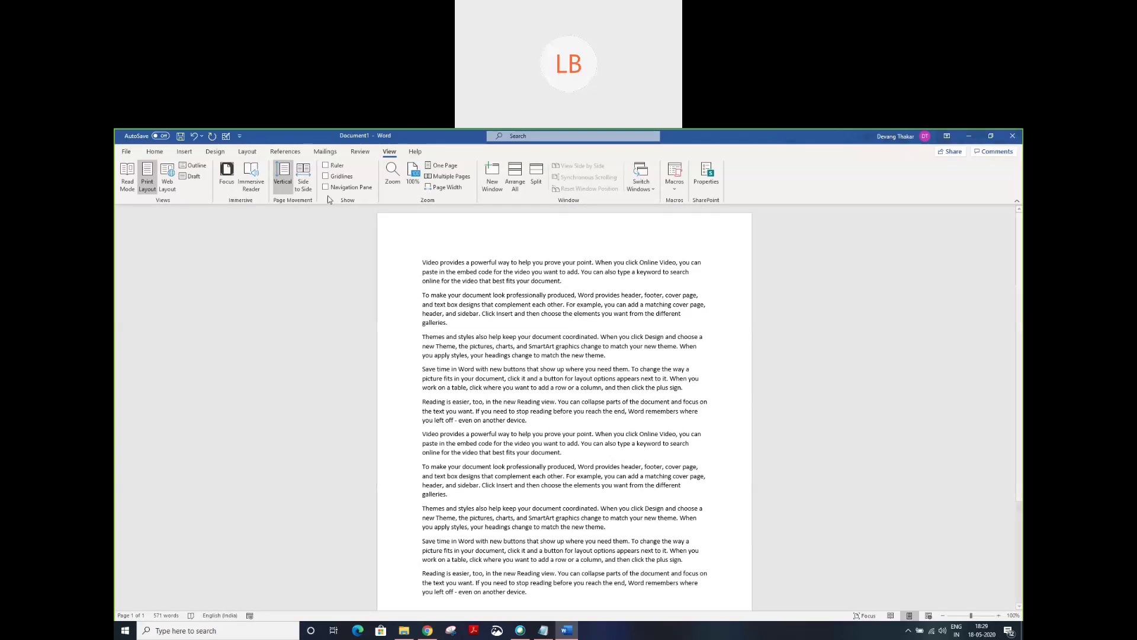
{"action": "left_click", "coordinate": [325, 166]}
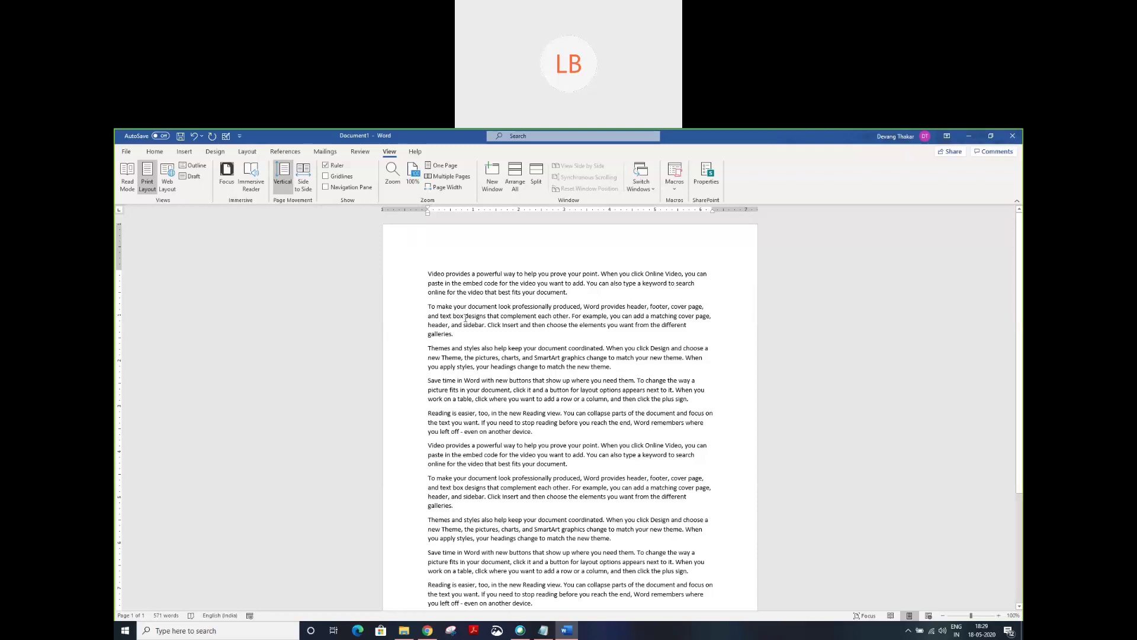
{"action": "scroll", "coordinate": [466, 319], "scroll_direction": "down", "scroll_amount": 5}
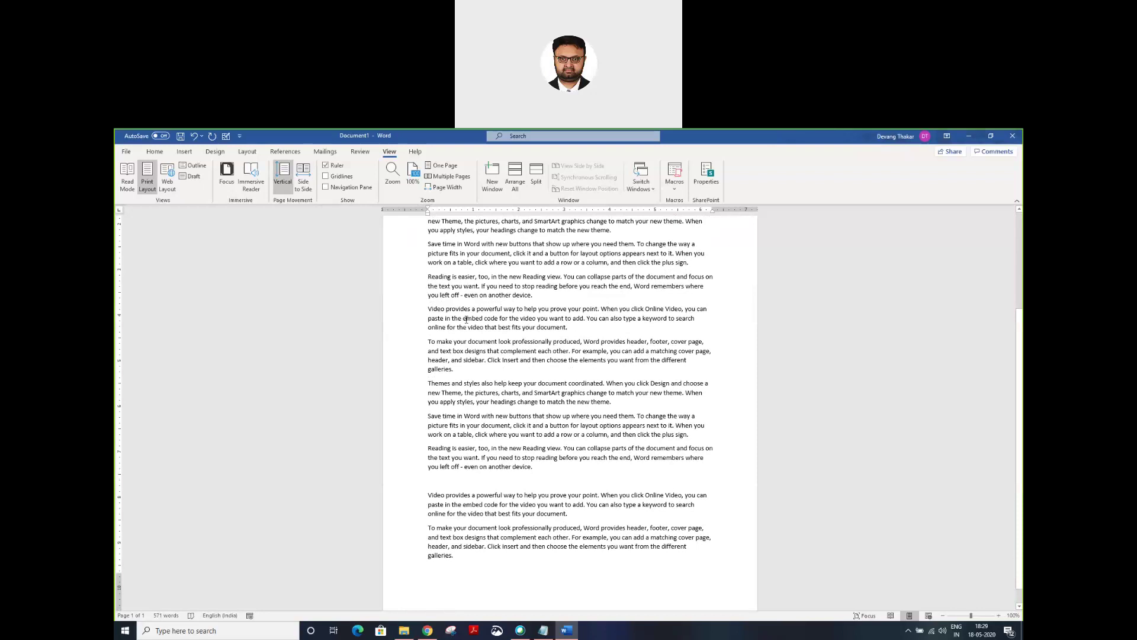
{"action": "scroll", "coordinate": [466, 319], "scroll_direction": "up", "scroll_amount": 5}
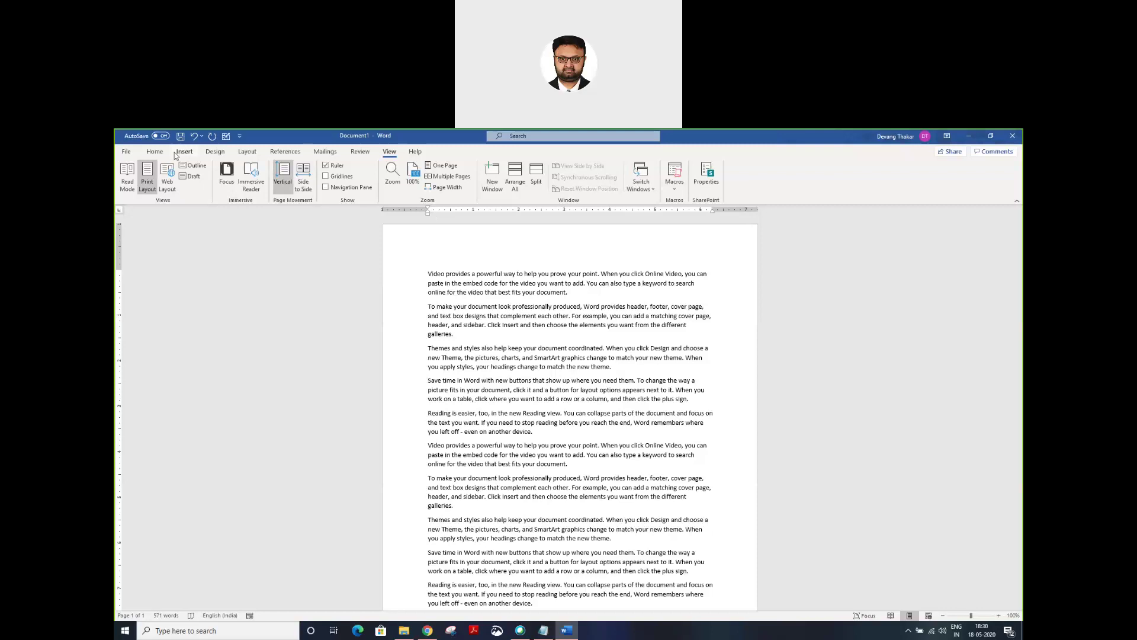
{"action": "left_click", "coordinate": [154, 151]}
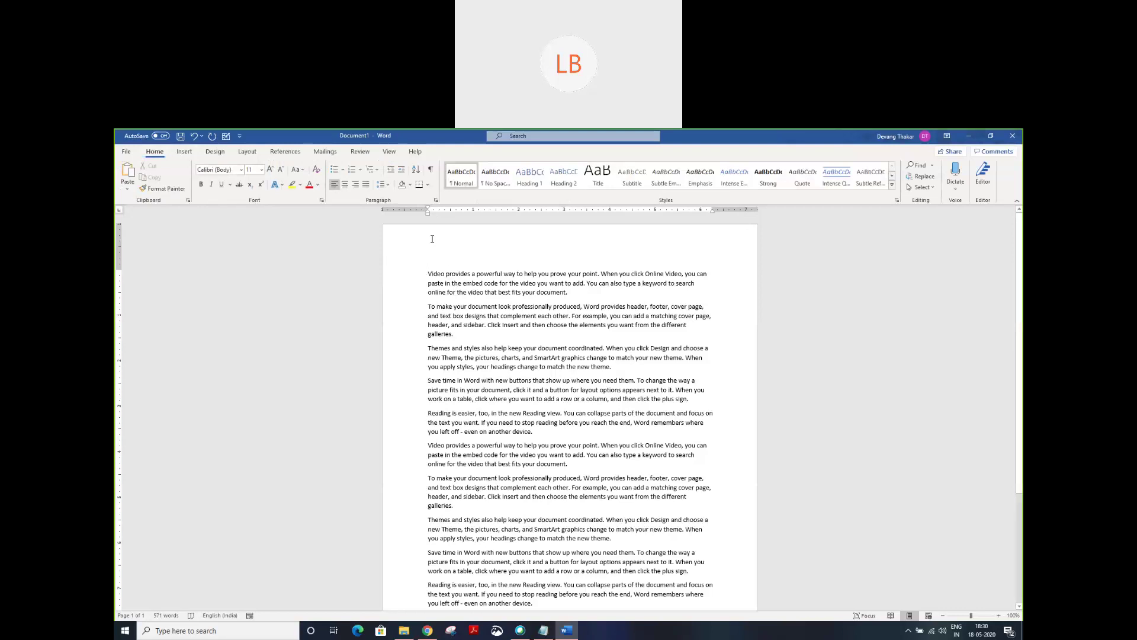
{"action": "left_click", "coordinate": [389, 152]}
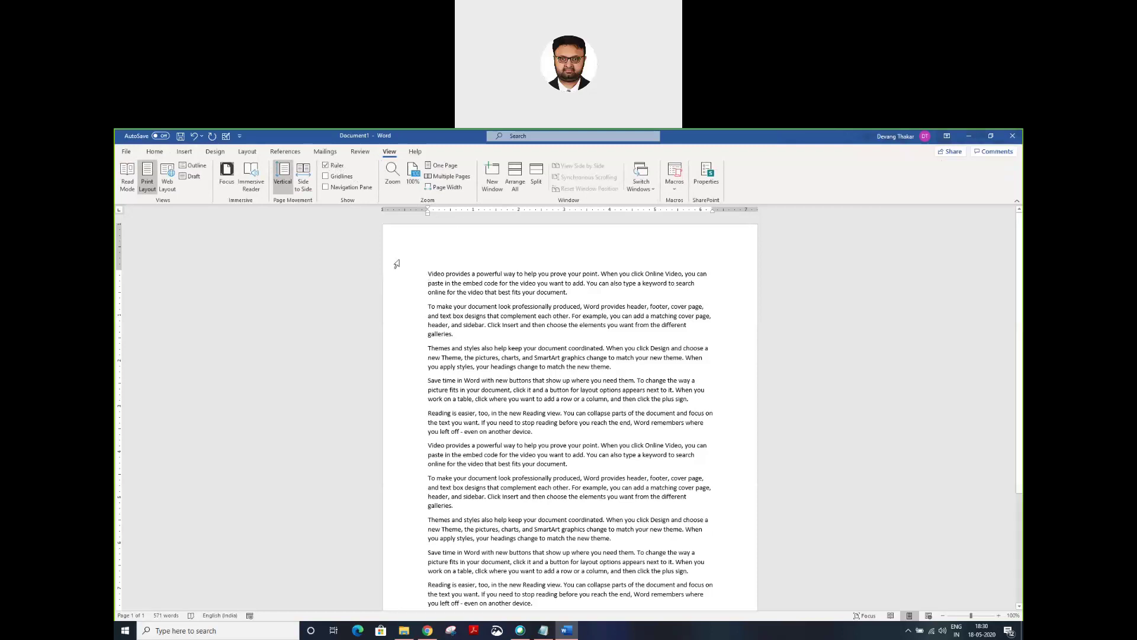
{"action": "left_click", "coordinate": [155, 151]}
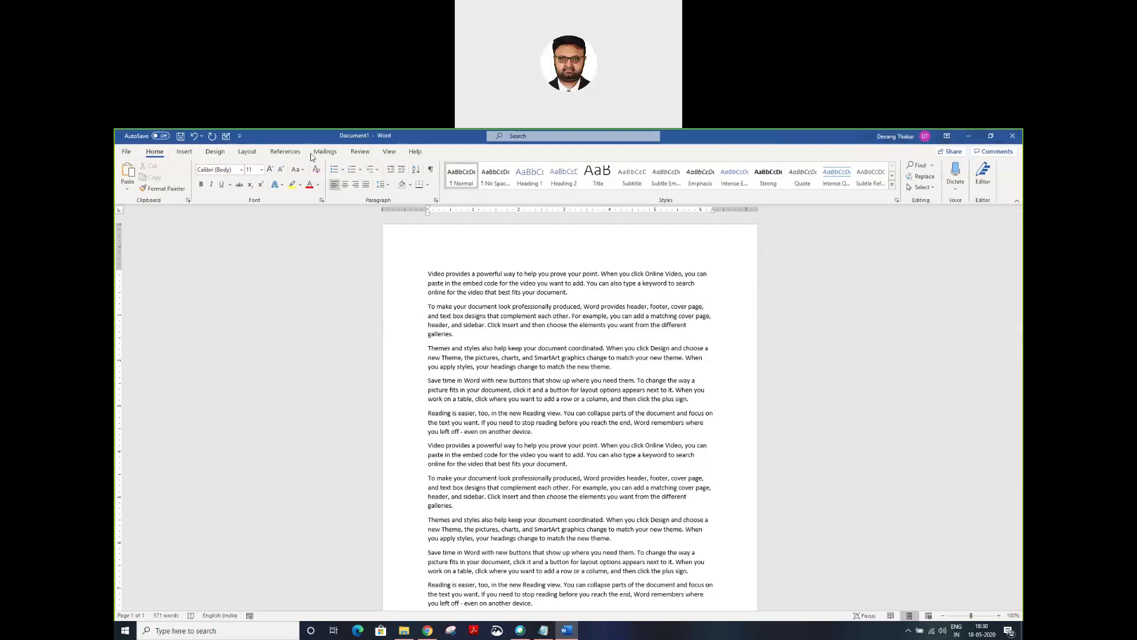
{"action": "left_click", "coordinate": [185, 151]}
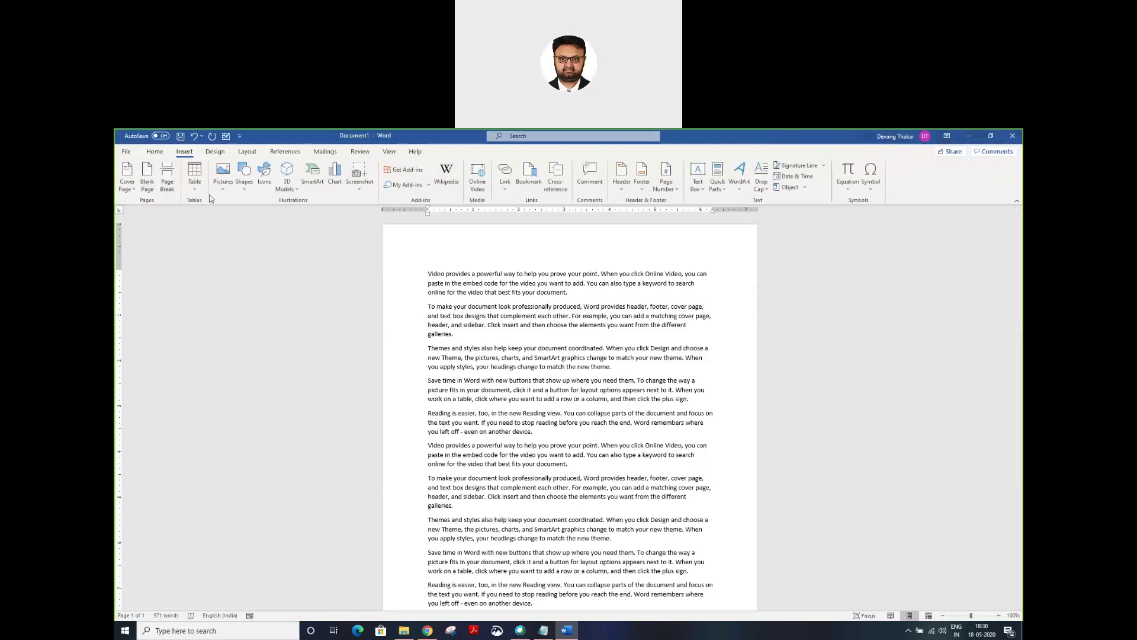
{"action": "left_click", "coordinate": [215, 151]}
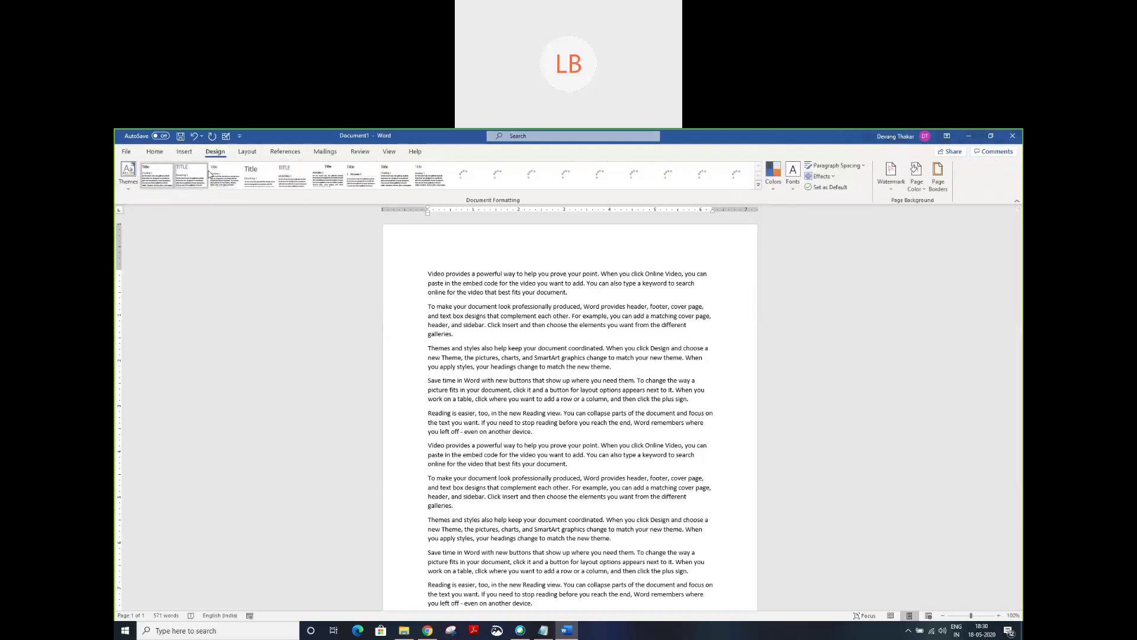
{"action": "left_click", "coordinate": [247, 152]}
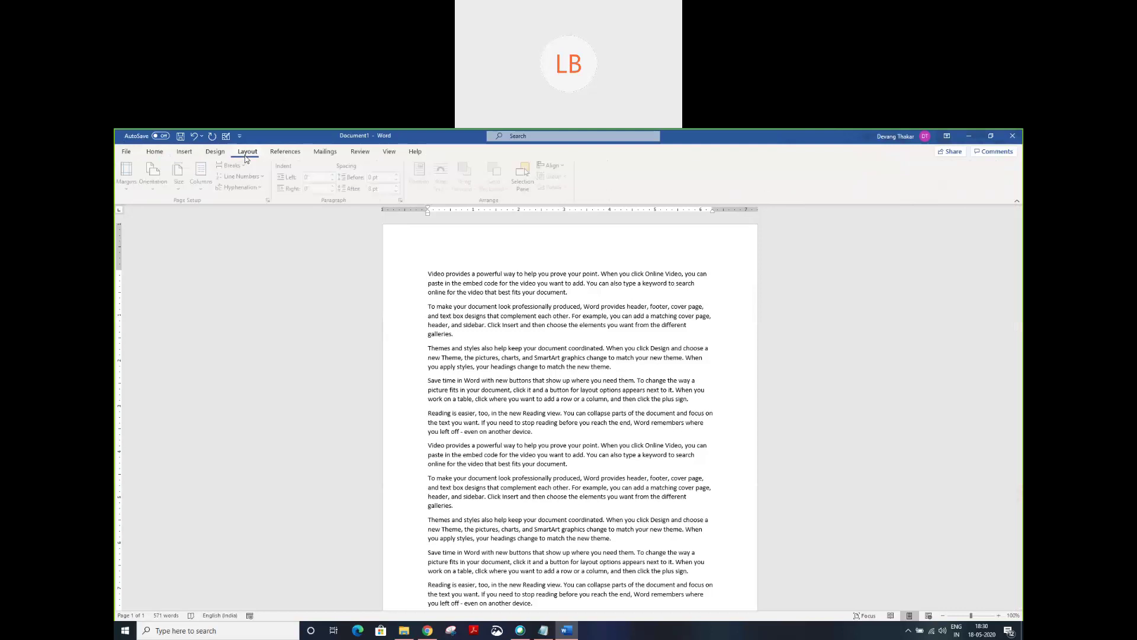
Step: Examine the document's Info properties, print settings and sharing options, and close the Share dialog without sharing
{"action": "left_click", "coordinate": [126, 153]}
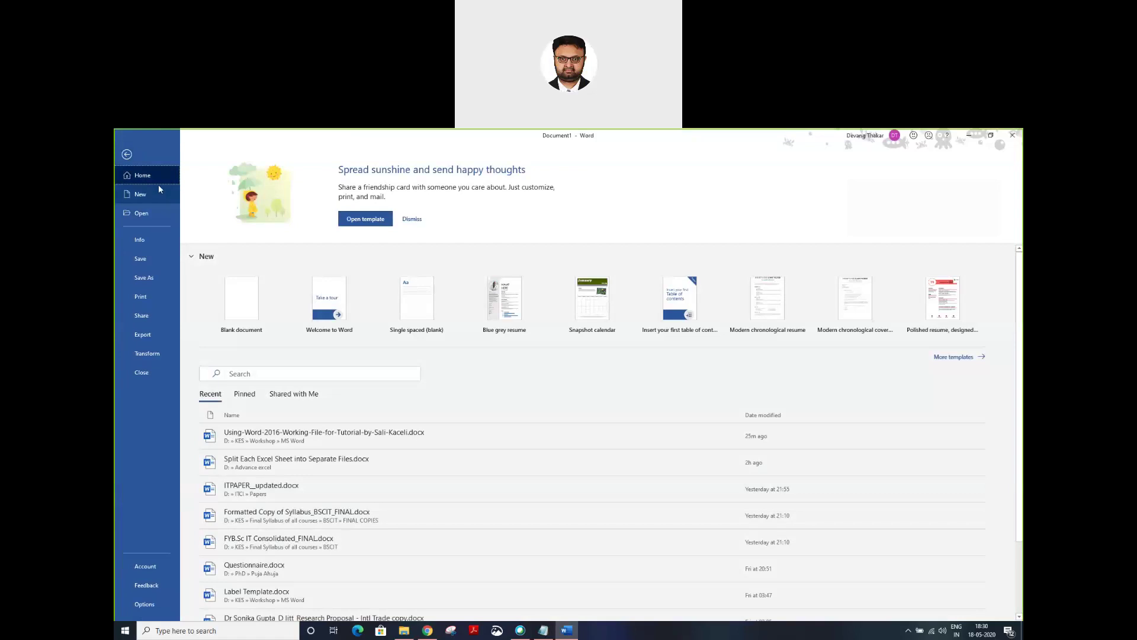
{"action": "left_click", "coordinate": [159, 238]}
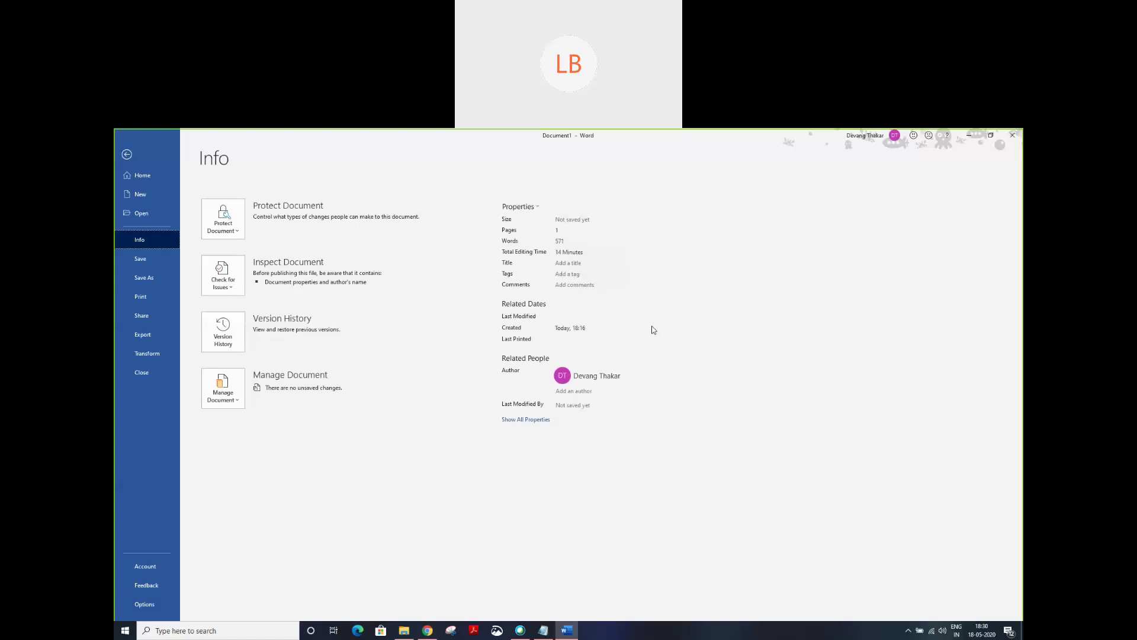
{"action": "left_click", "coordinate": [156, 297]}
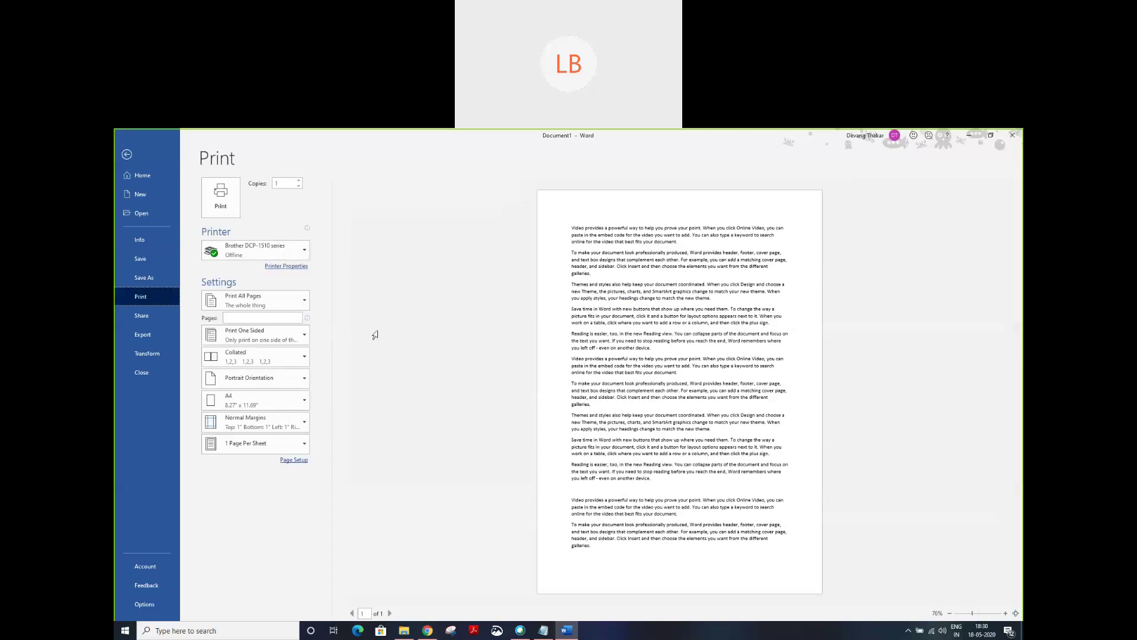
{"action": "left_click", "coordinate": [163, 318]}
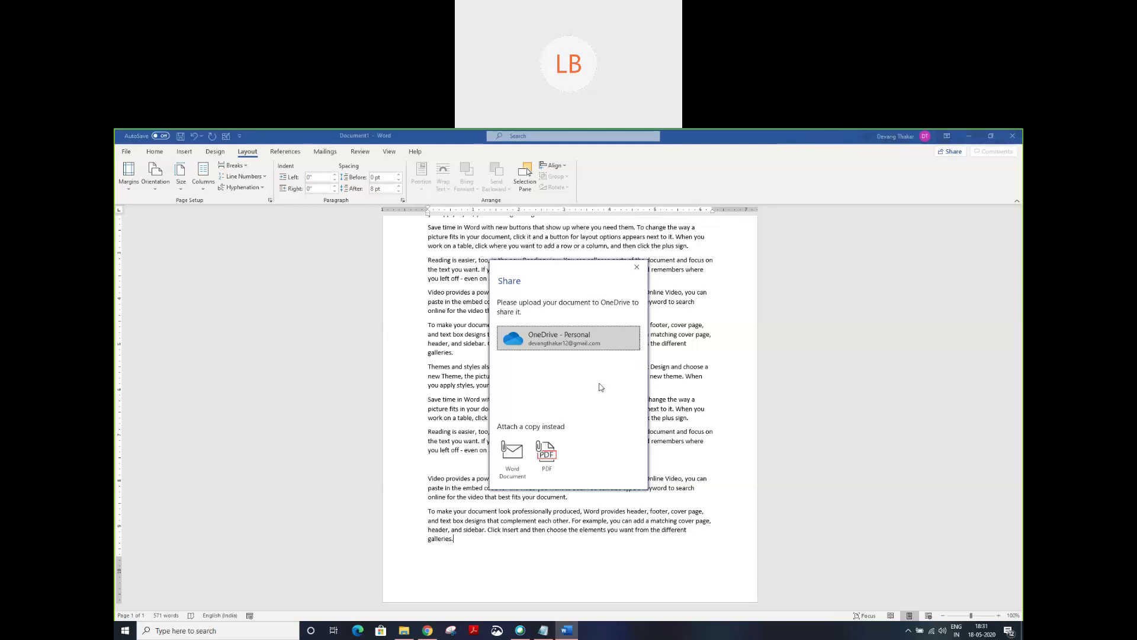
{"action": "left_click", "coordinate": [637, 268]}
Step: Open the Transform to Web Page pane for the document and close it
{"action": "left_click", "coordinate": [126, 152]}
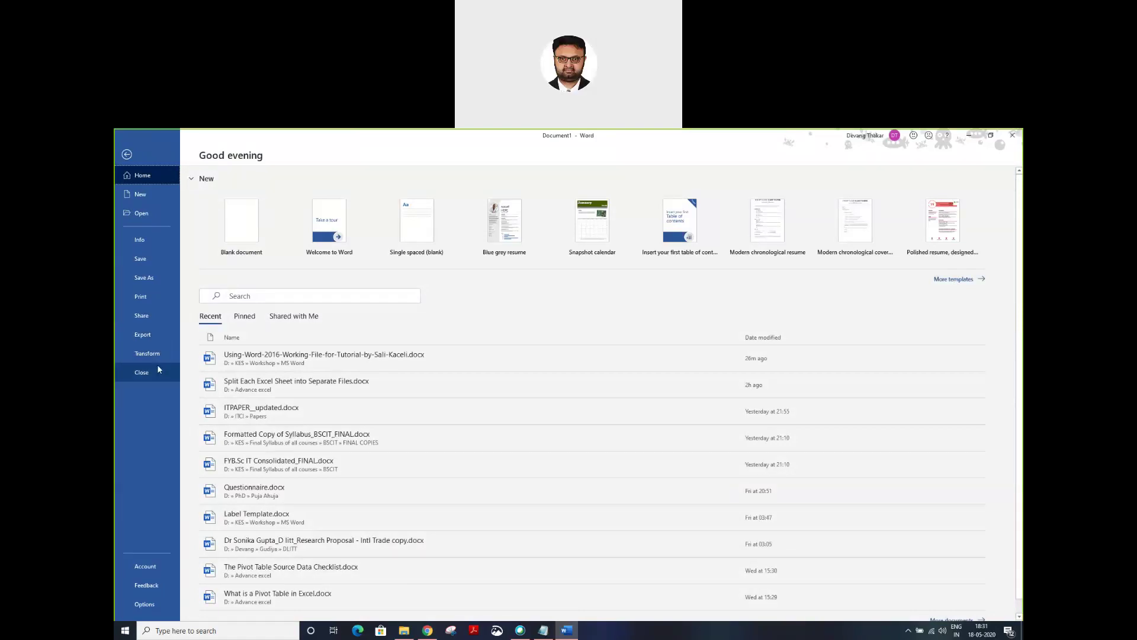
{"action": "key", "text": "Escape"}
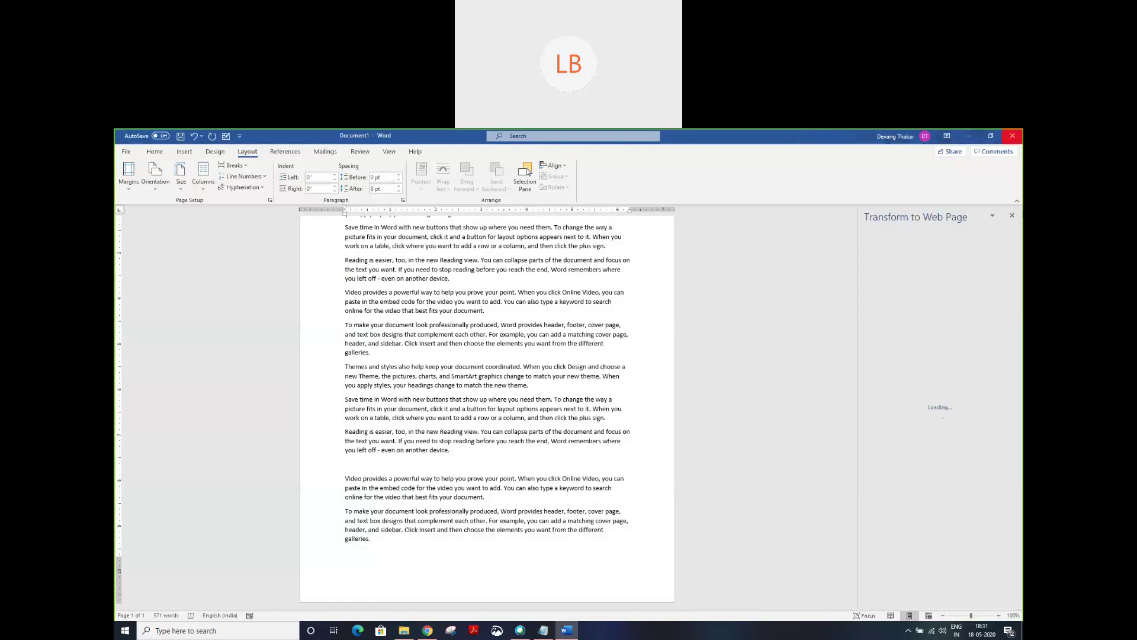
{"action": "left_click", "coordinate": [1013, 217]}
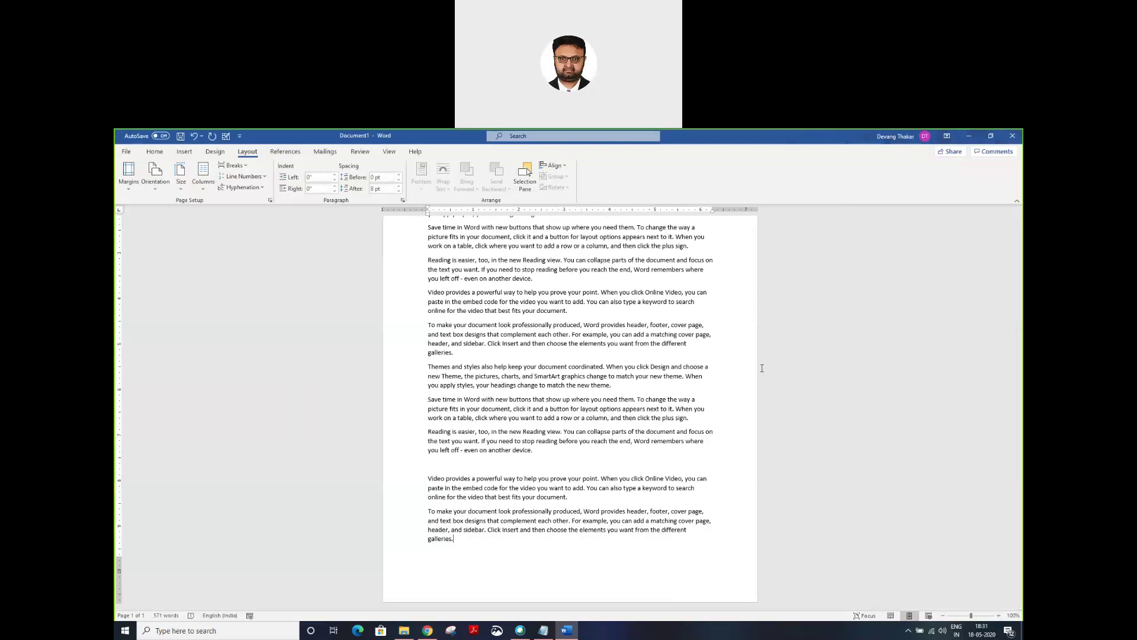
Step: Zoom the document in to 110% from the start of the first page
{"action": "scroll", "coordinate": [673, 372], "scroll_direction": "up", "scroll_amount": 5}
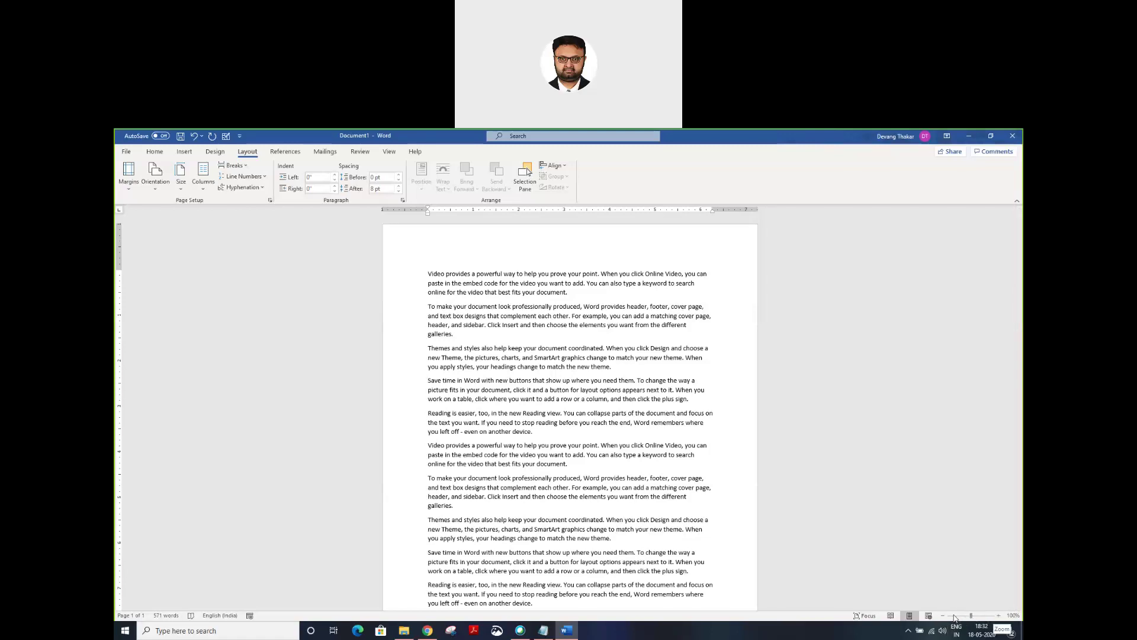
{"action": "left_click", "coordinate": [998, 617]}
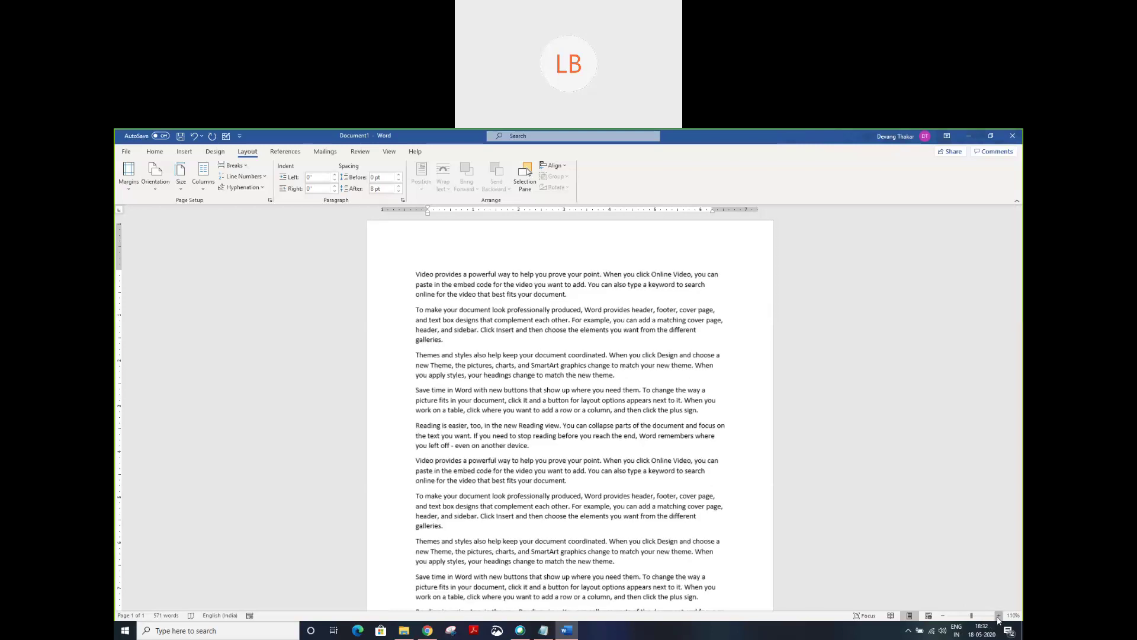
Step: Zoom the document in stepwise to 120% and 130%, and increase the magnification further to 170% and 402%
{"action": "left_click", "coordinate": [999, 616]}
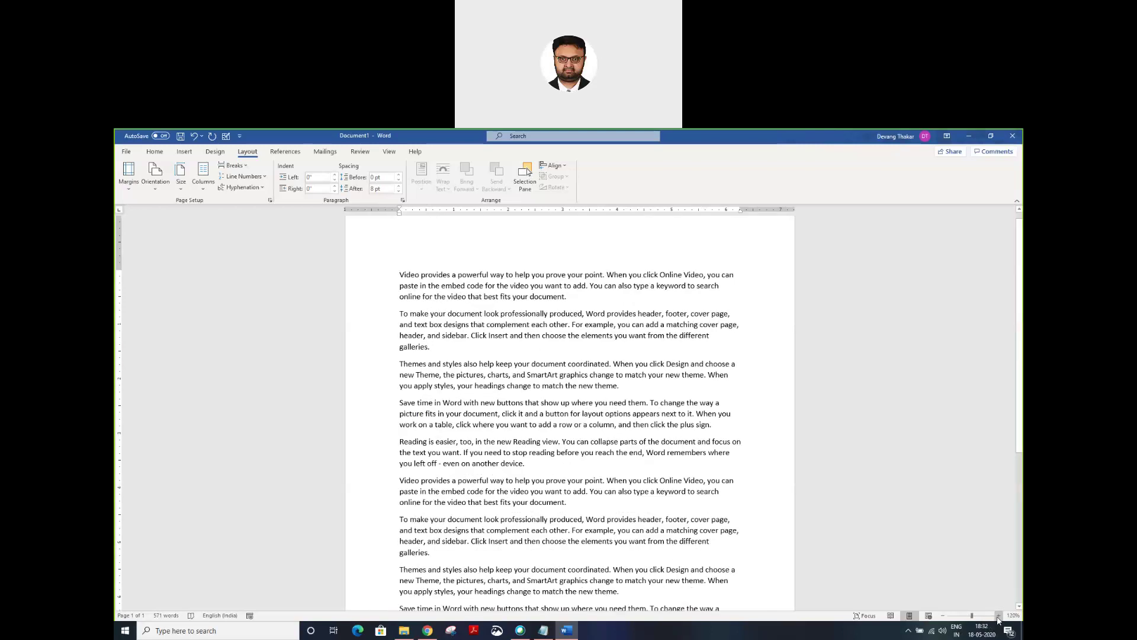
{"action": "left_click", "coordinate": [999, 616]}
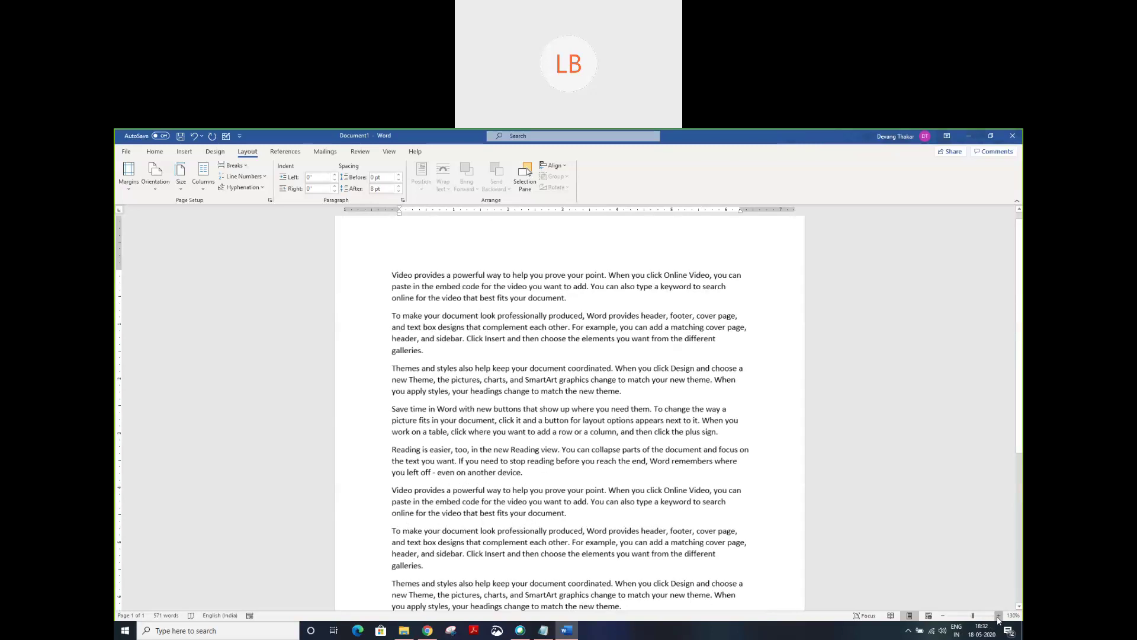
{"action": "left_click", "coordinate": [974, 616]}
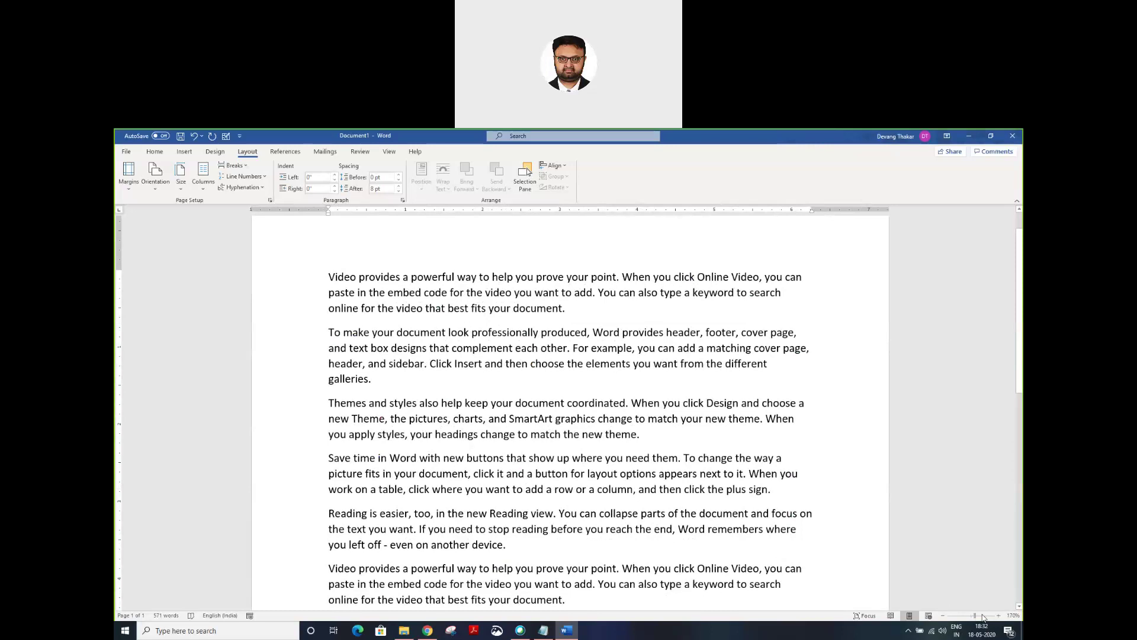
{"action": "left_click_drag", "start_coordinate": [983, 618], "coordinate": [989, 616]}
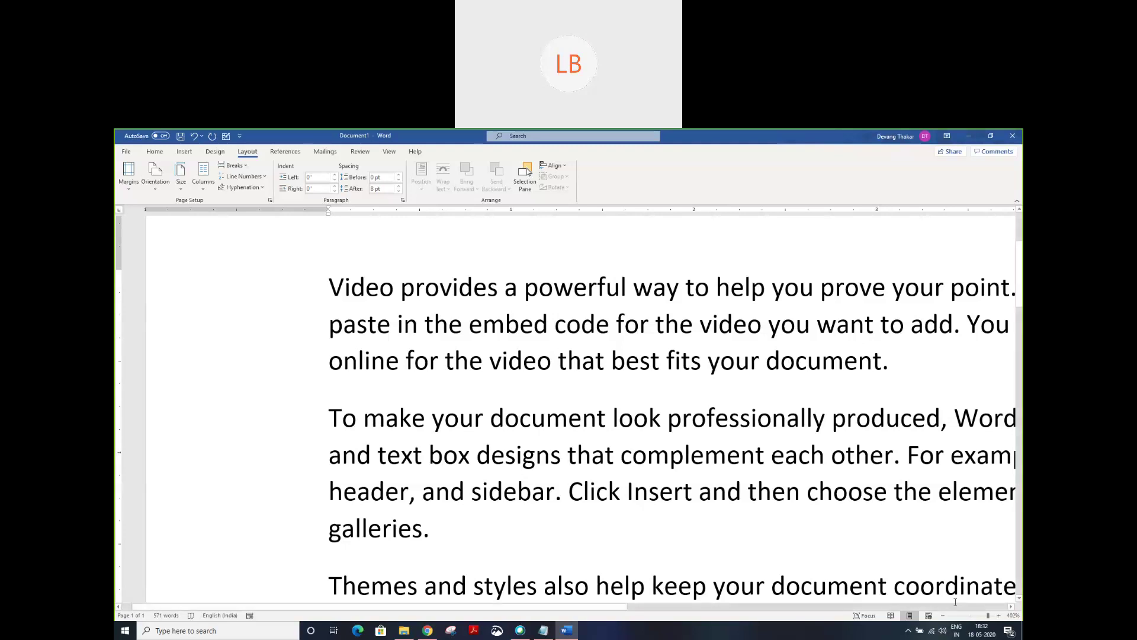
Step: View the zoom presets and percentage option in the Zoom dialog, and bring the document to 100% zoom
{"action": "left_click", "coordinate": [1013, 616]}
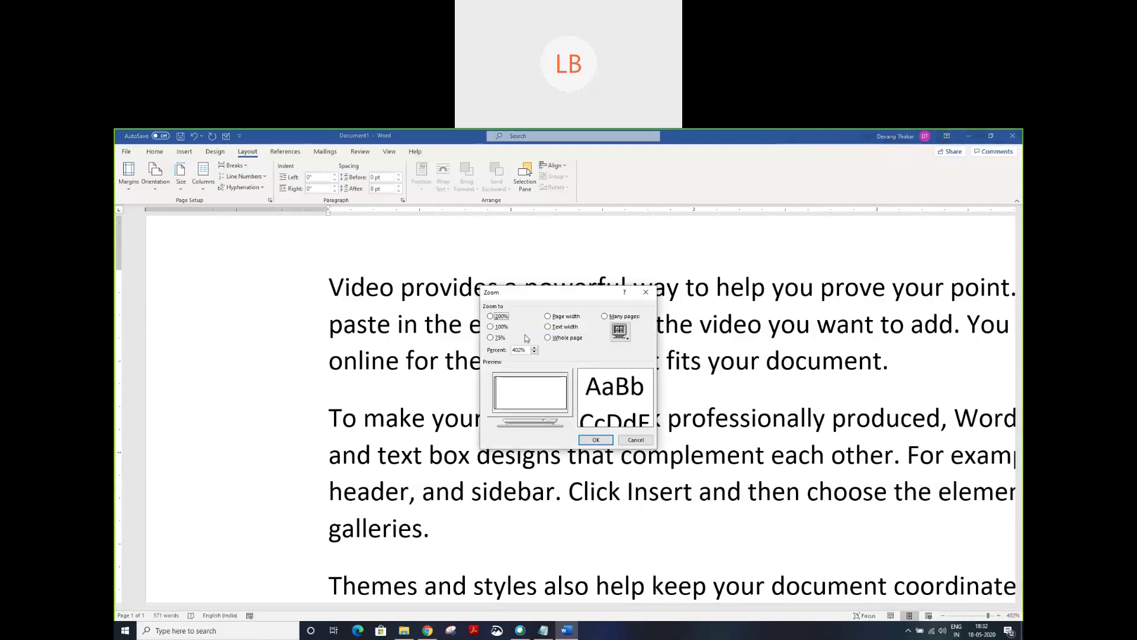
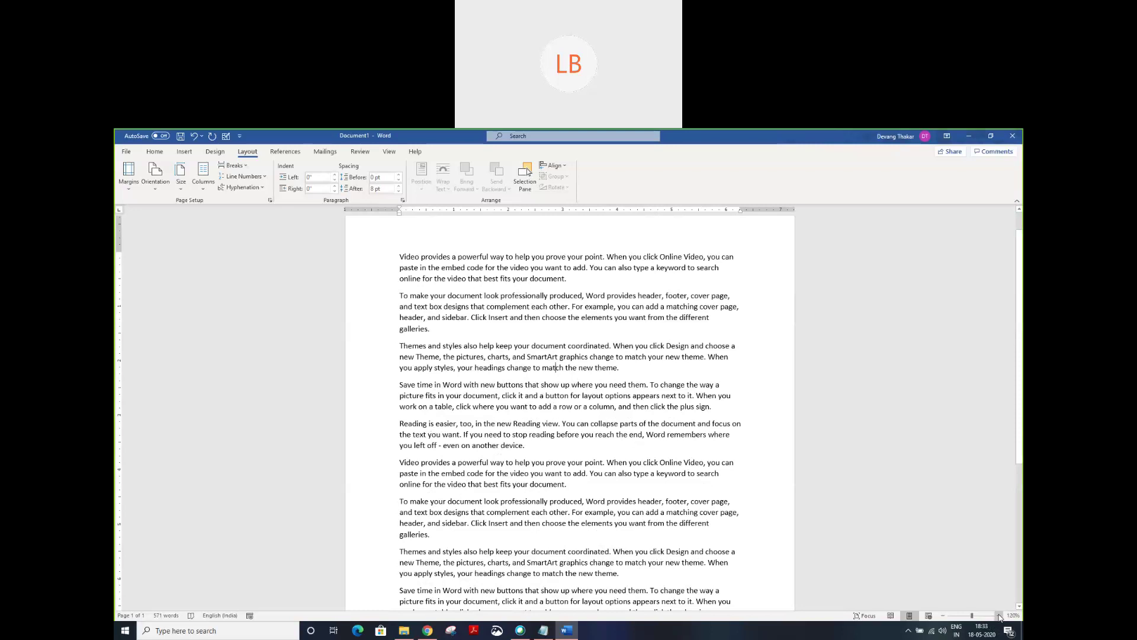
{"action": "left_click", "coordinate": [943, 616]}
{"action": "left_click", "coordinate": [944, 616]}
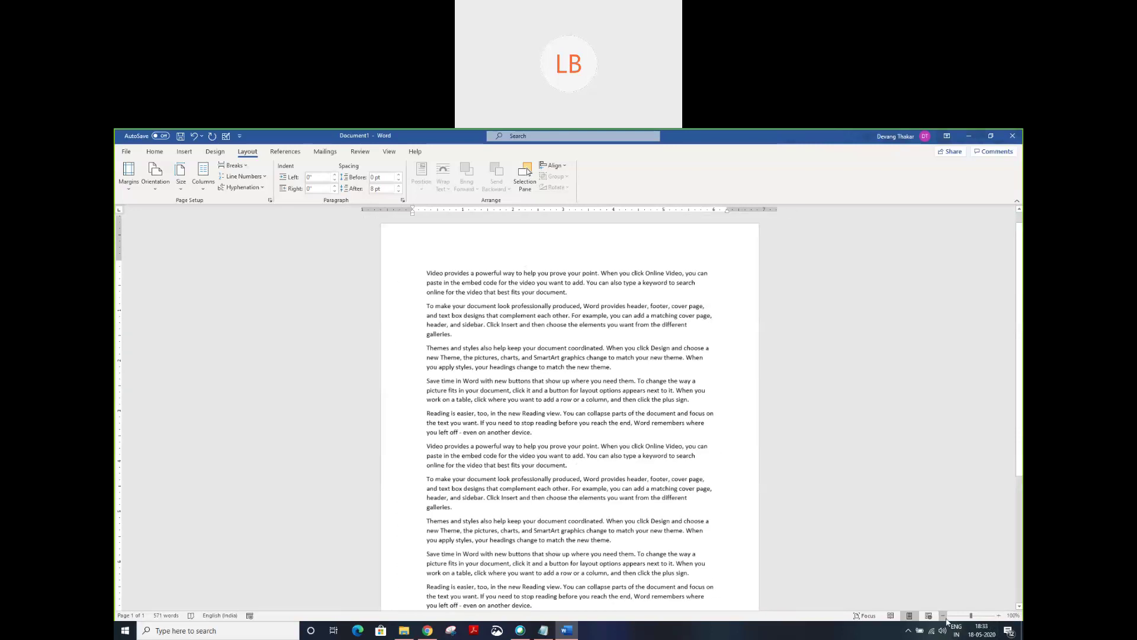
Step: Move the Zoom dialog clear of the page text and apply a custom zoom of 150%
{"action": "left_click", "coordinate": [1012, 616]}
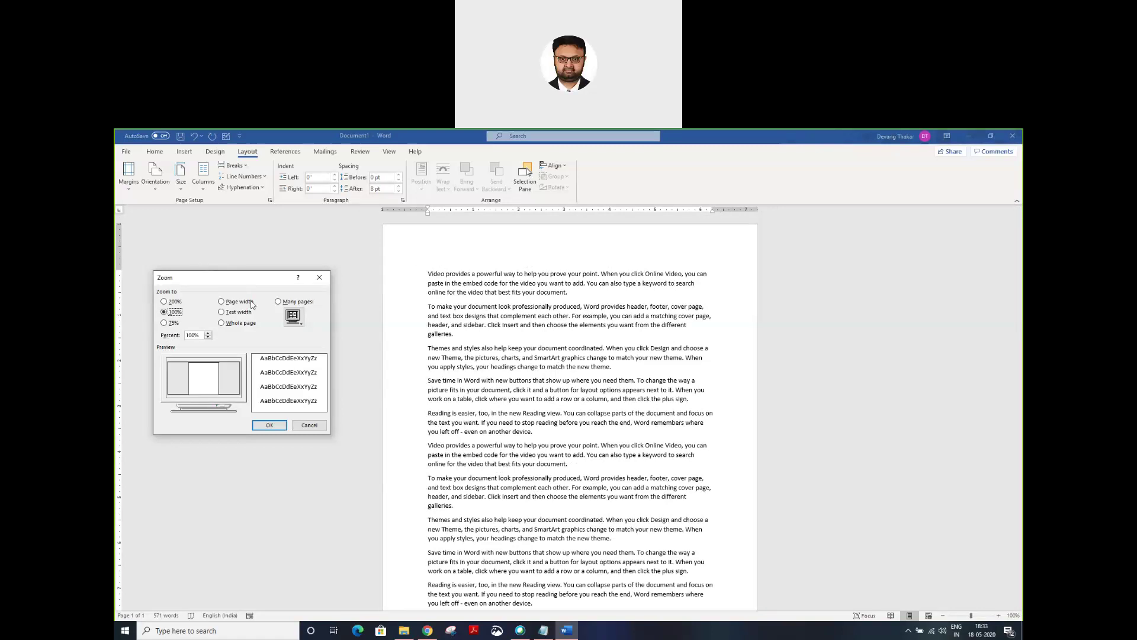
{"action": "left_click_drag", "start_coordinate": [248, 278], "coordinate": [291, 300]}
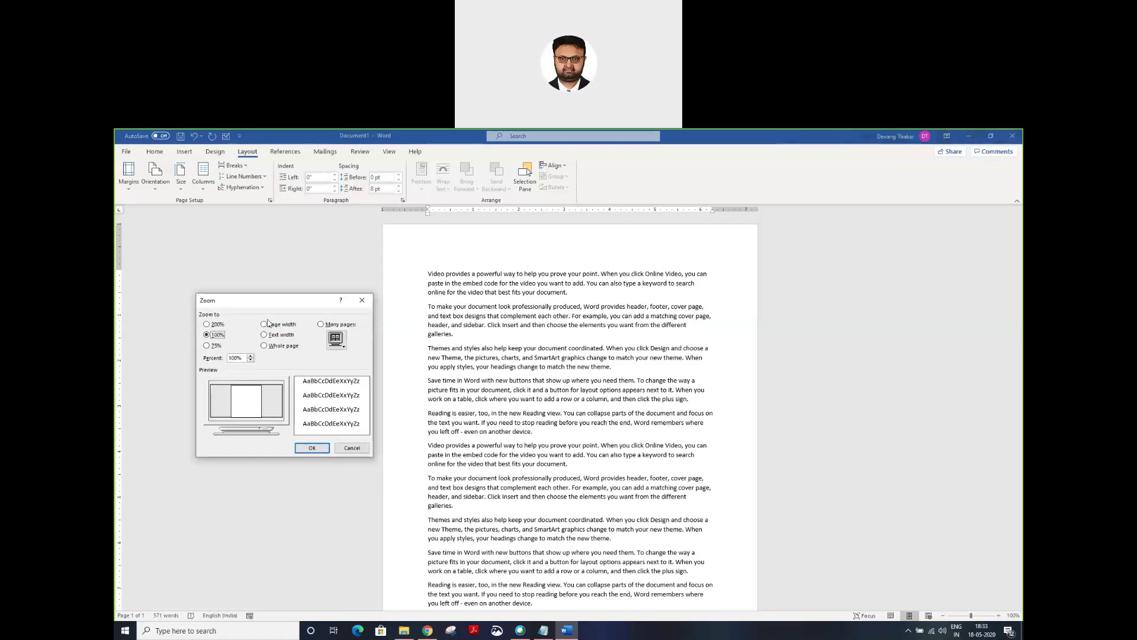
{"action": "left_click", "coordinate": [243, 358]}
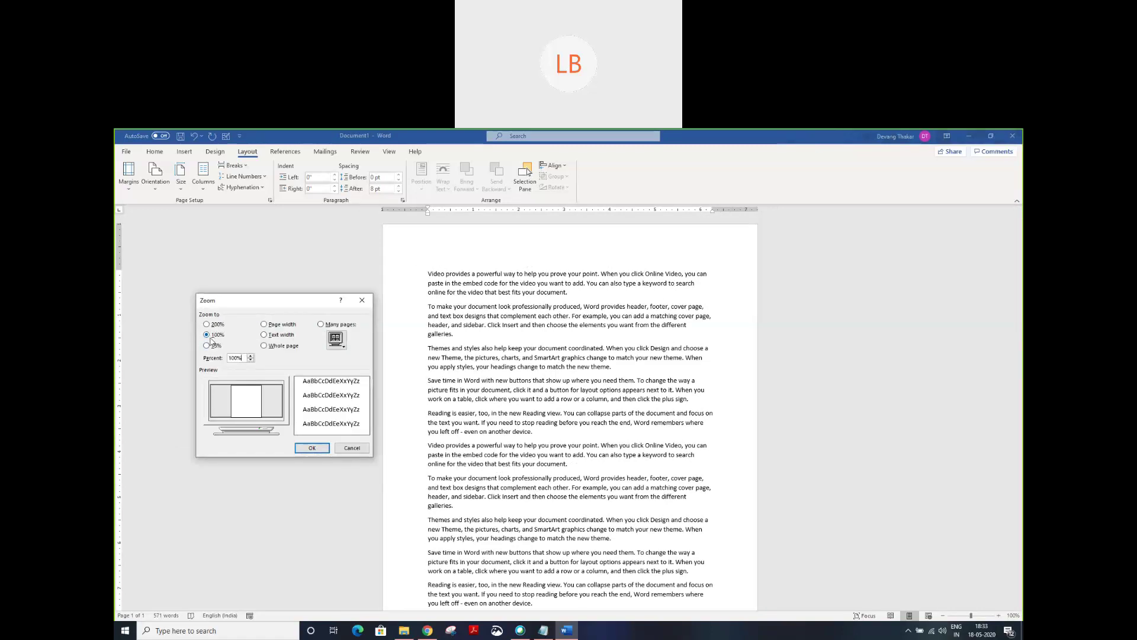
{"action": "double_click", "coordinate": [242, 358]}
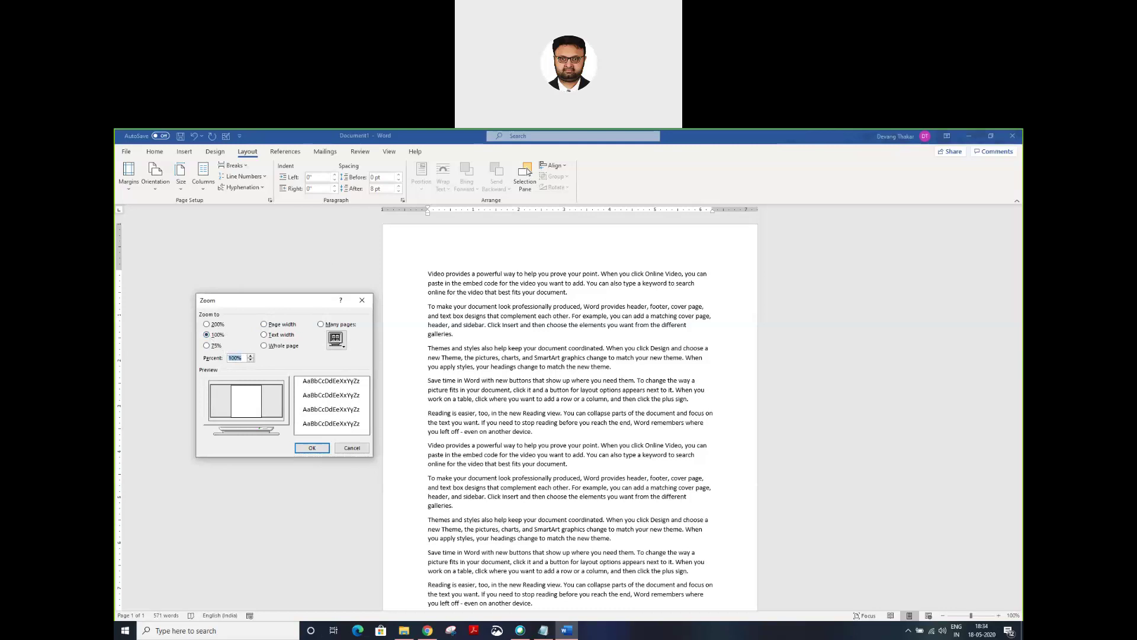
{"action": "type", "text": "1"}
{"action": "left_click", "coordinate": [312, 450]}
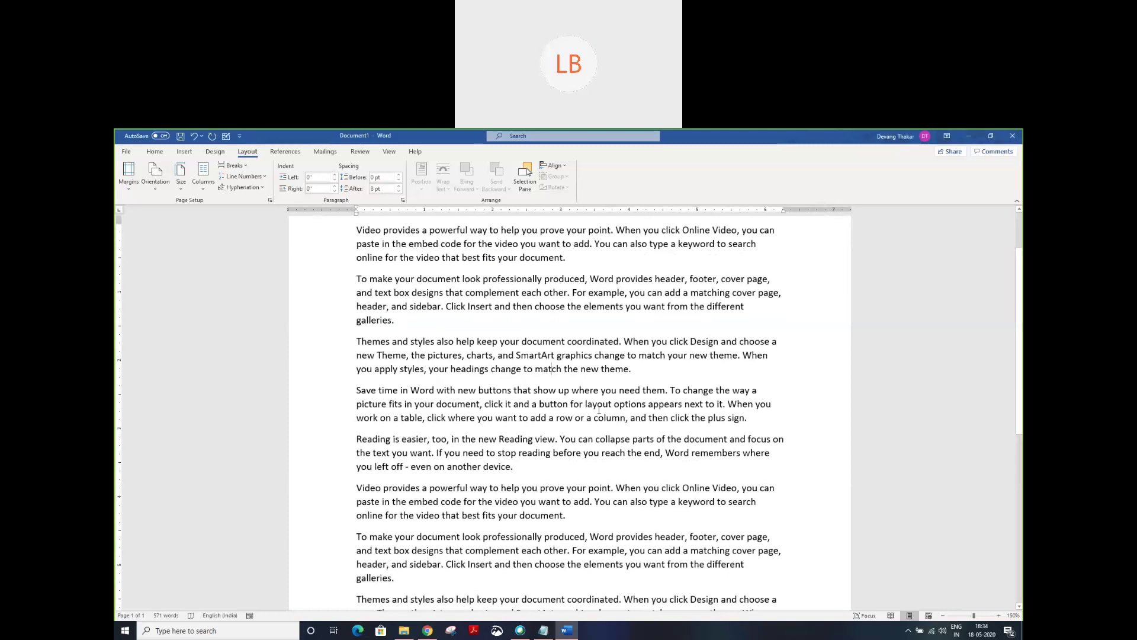
Step: Apply a custom zoom of 125% to the document, and reduce it stepwise to 100%
{"action": "left_click", "coordinate": [1017, 617]}
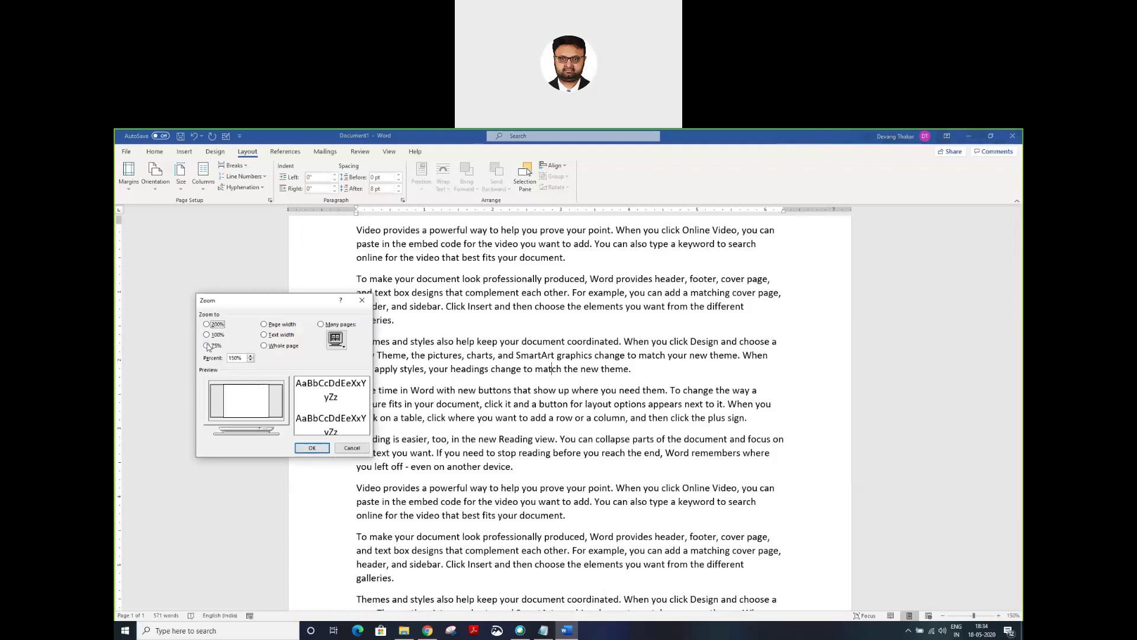
{"action": "double_click", "coordinate": [232, 358]}
{"action": "type", "text": "12"}
{"action": "left_click", "coordinate": [307, 448]}
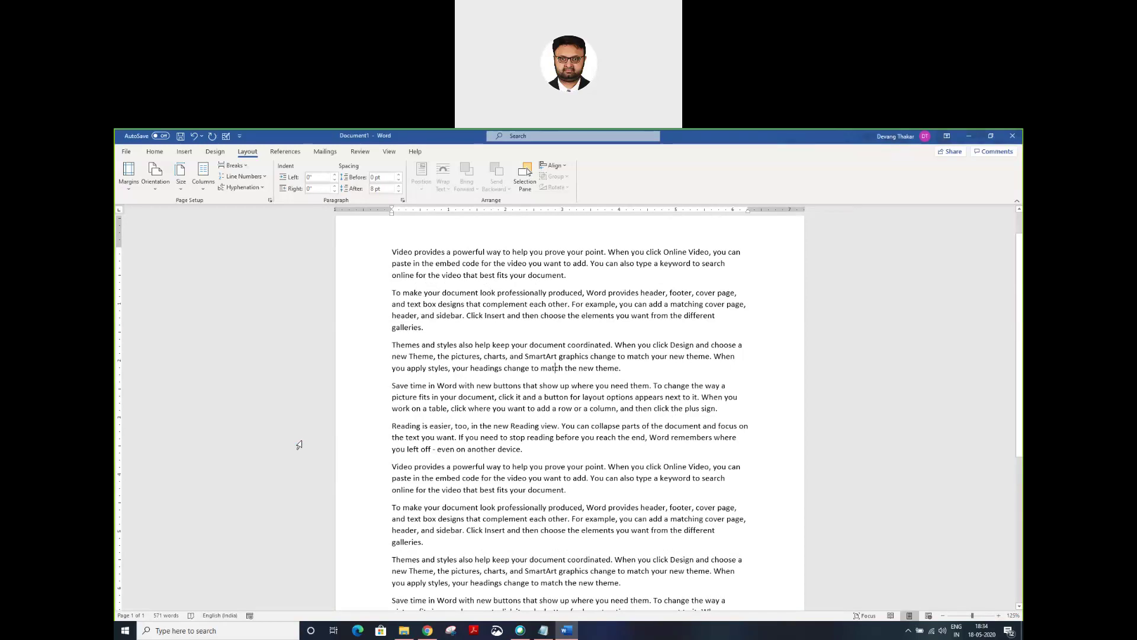
{"action": "left_click", "coordinate": [944, 616]}
{"action": "left_click", "coordinate": [944, 616]}
{"action": "left_click", "coordinate": [944, 616]}
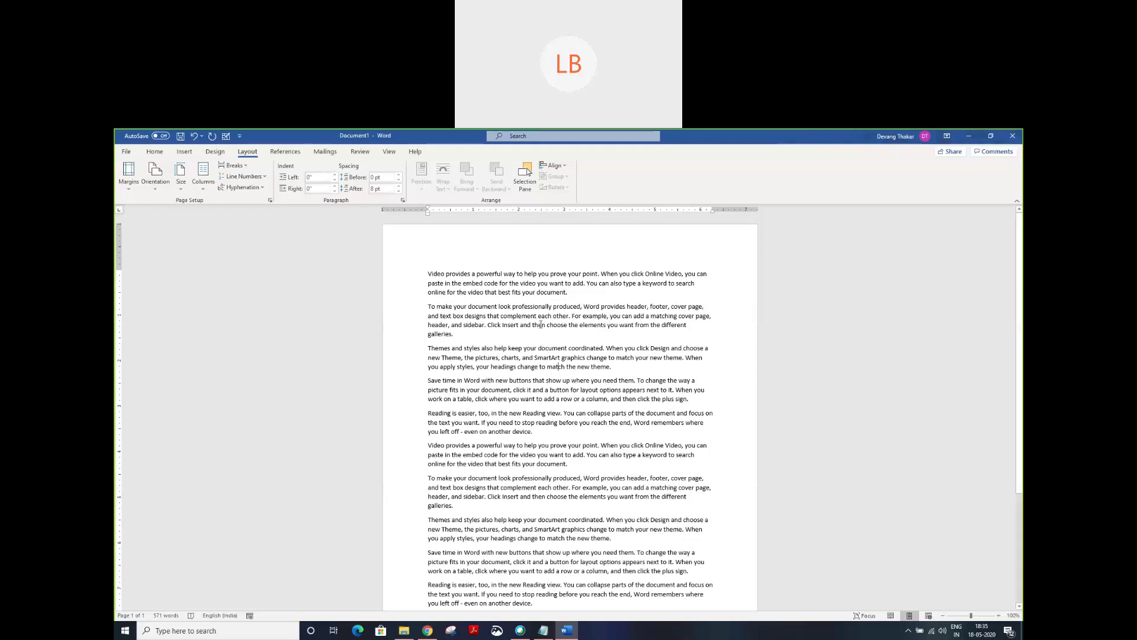
Step: Apply a custom zoom of 175% to the document through the Zoom dialog
{"action": "left_click", "coordinate": [1014, 616]}
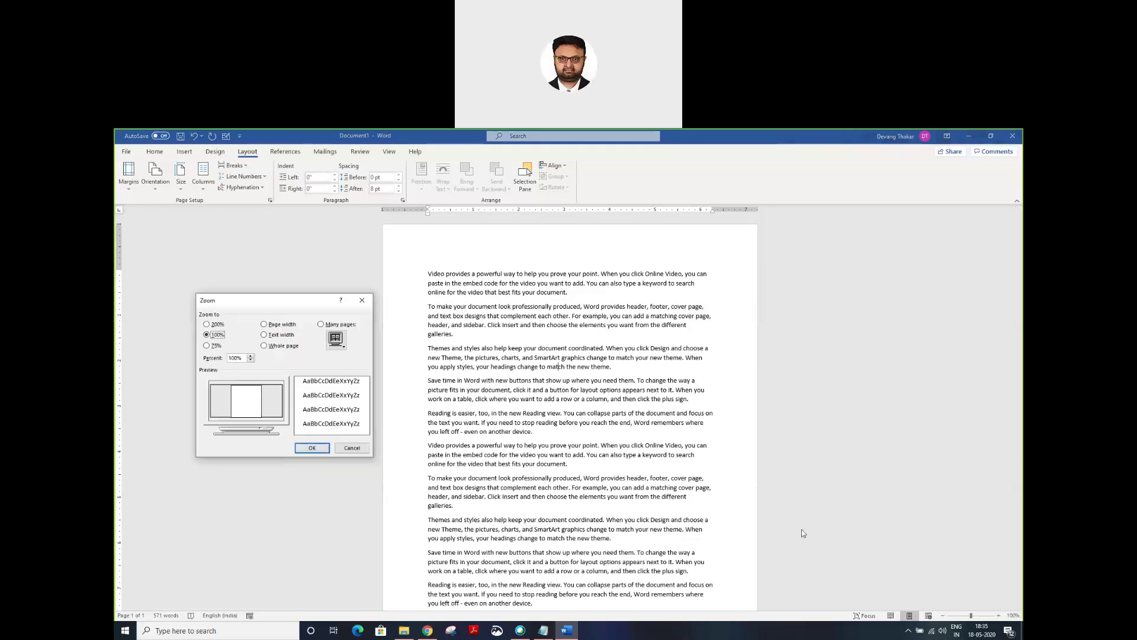
{"action": "double_click", "coordinate": [237, 358]}
{"action": "type", "text": "175"}
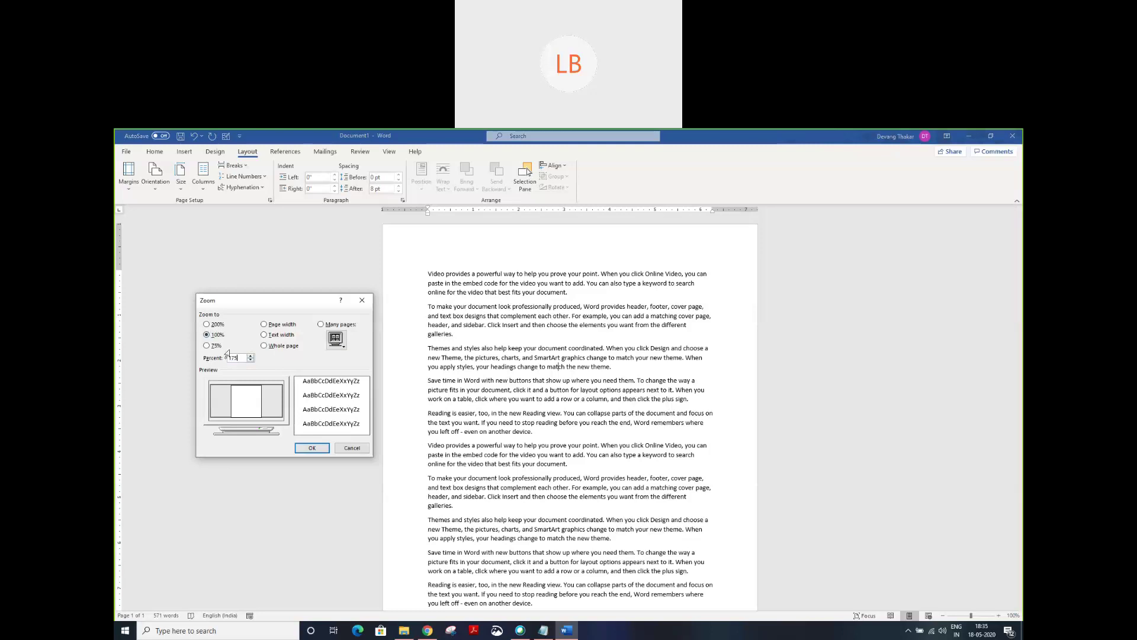
{"action": "key", "text": "Return"}
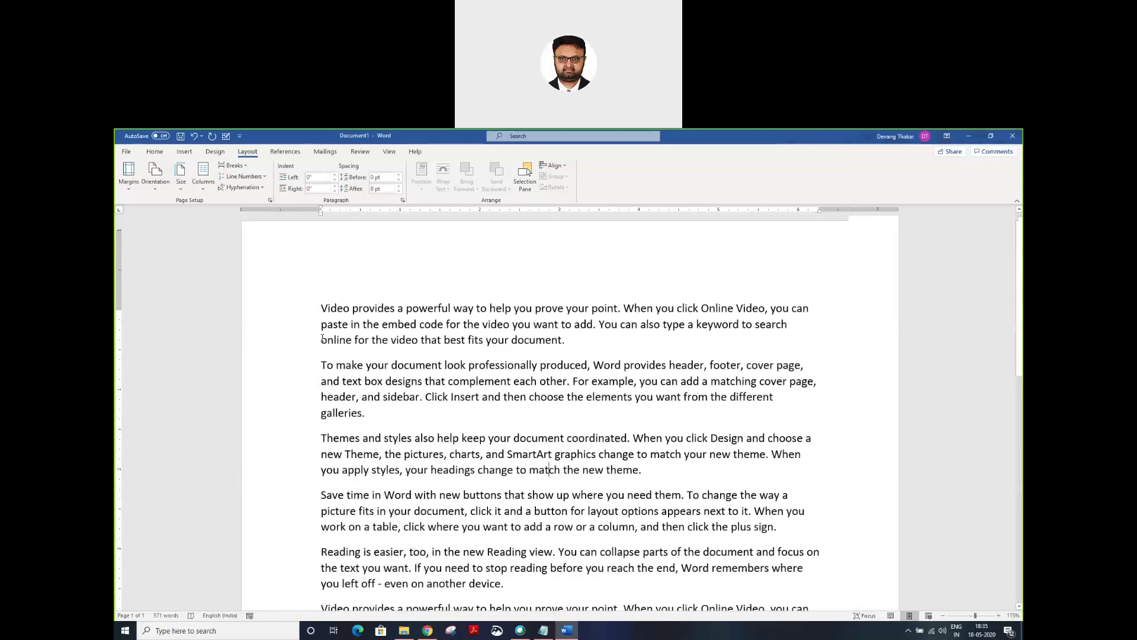
Step: Select the first paragraph from its start through "best" and shrink its font size by two increments
{"action": "left_click_drag", "start_coordinate": [322, 338], "coordinate": [322, 308]}
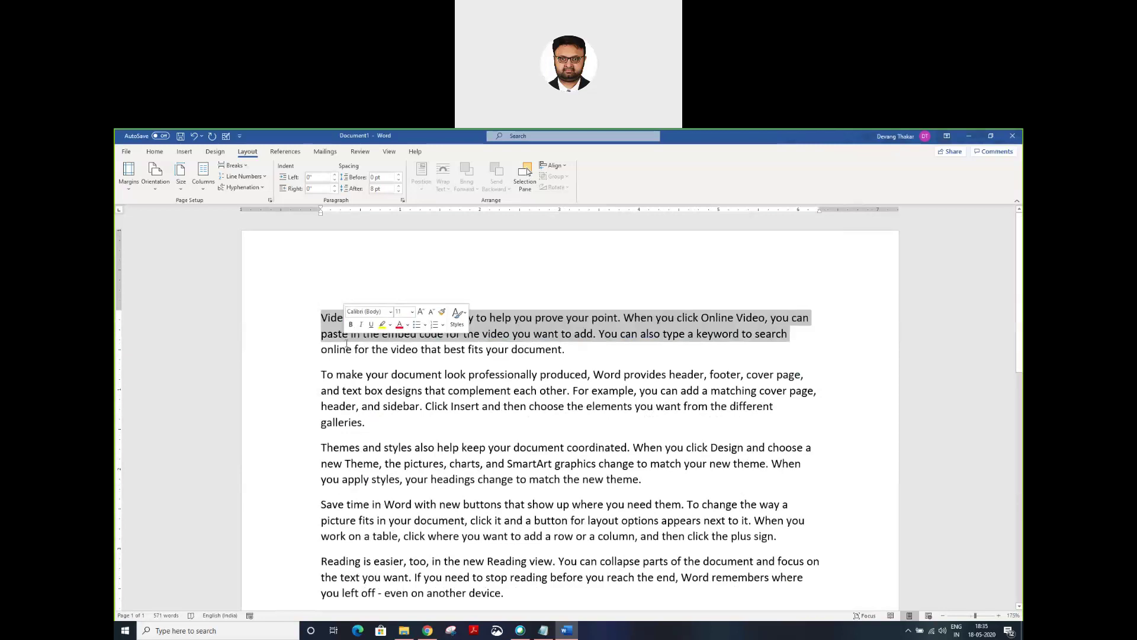
{"action": "left_click", "coordinate": [546, 360]}
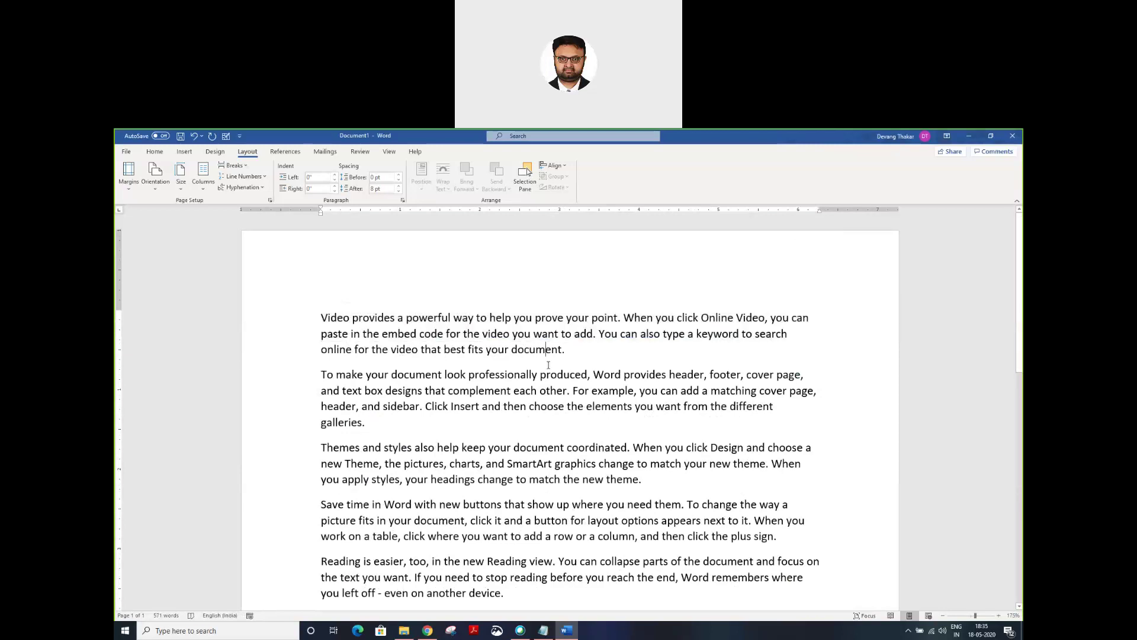
{"action": "left_click_drag", "start_coordinate": [305, 323], "coordinate": [458, 353]}
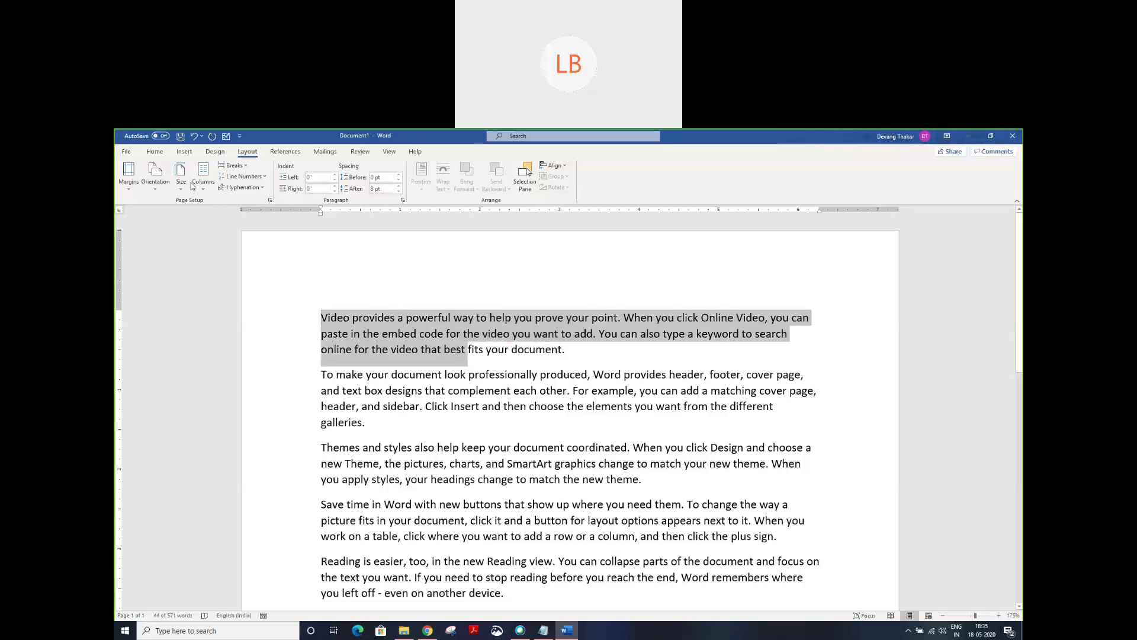
{"action": "left_click", "coordinate": [155, 153]}
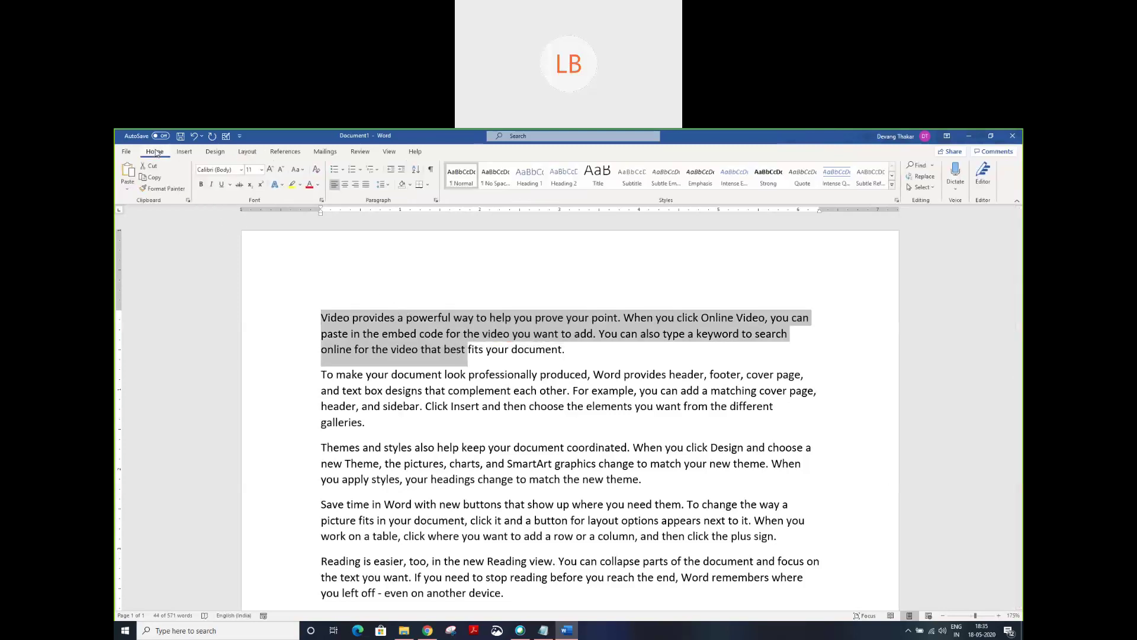
{"action": "left_click", "coordinate": [279, 171]}
{"action": "left_click", "coordinate": [278, 172]}
{"action": "left_click_drag", "start_coordinate": [303, 324], "coordinate": [304, 316]}
Step: Check the shrunken text in the print preview without printing, and restore its font size to 11
{"action": "key", "text": "ctrl+p"}
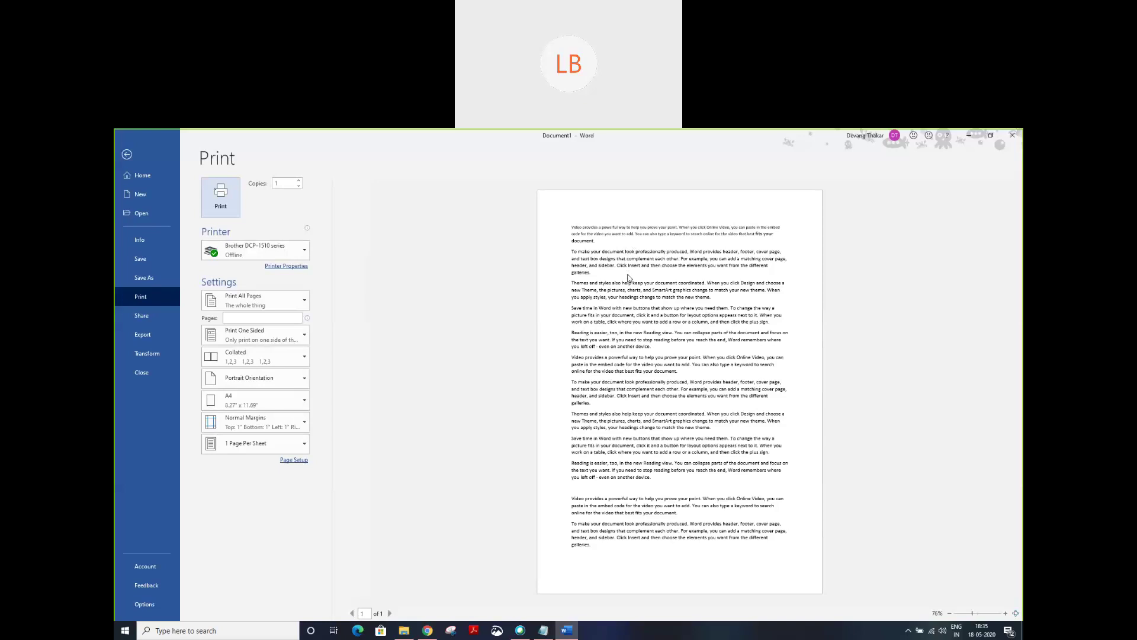
{"action": "key", "text": "Escape"}
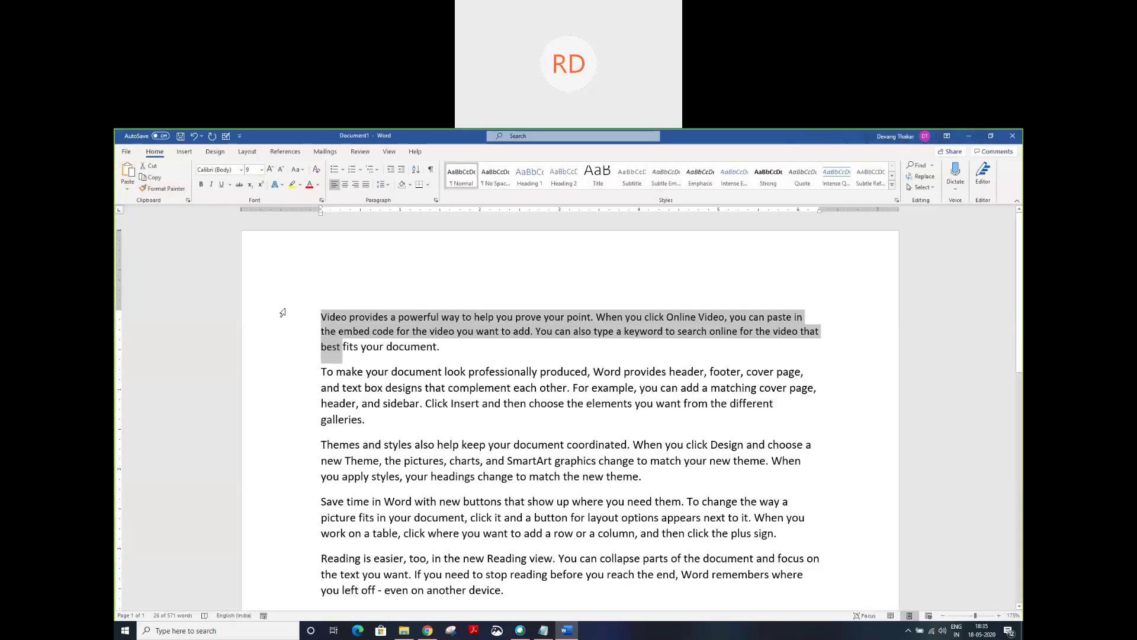
{"action": "key", "text": "ctrl+shift+period"}
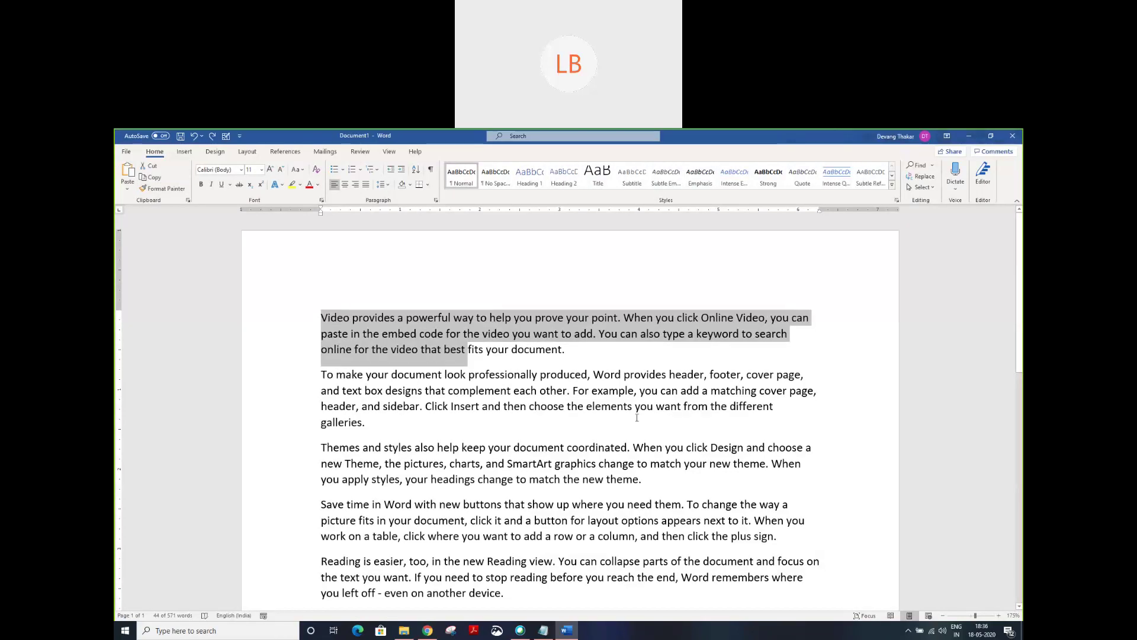
{"action": "left_click", "coordinate": [586, 345]}
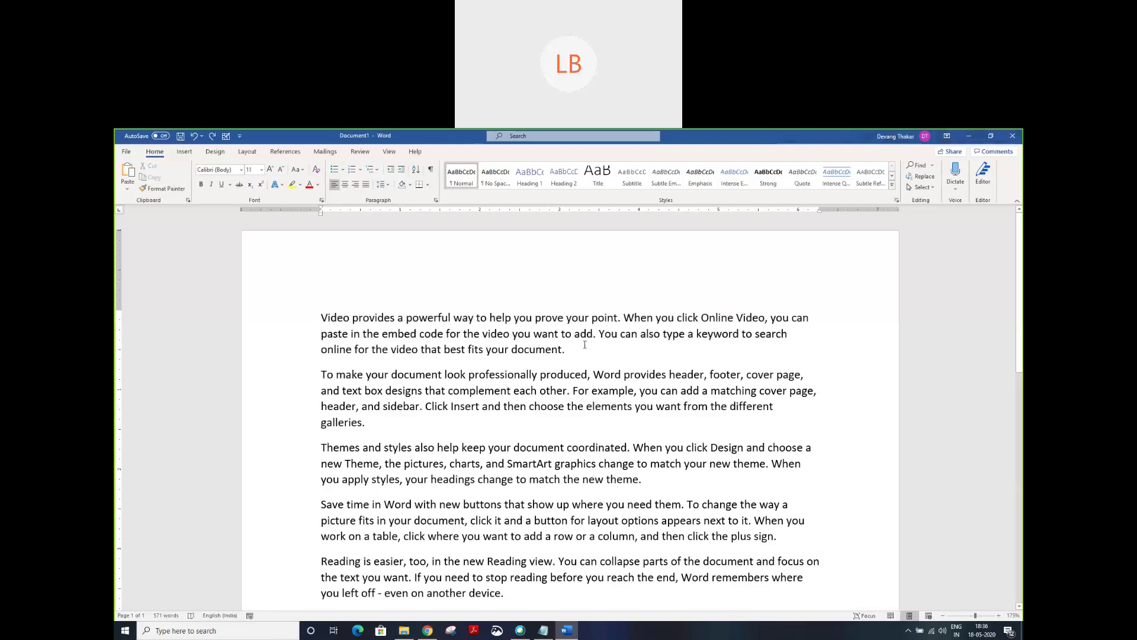
Step: Zoom the document out stepwise to 100%
{"action": "double_click", "coordinate": [943, 616]}
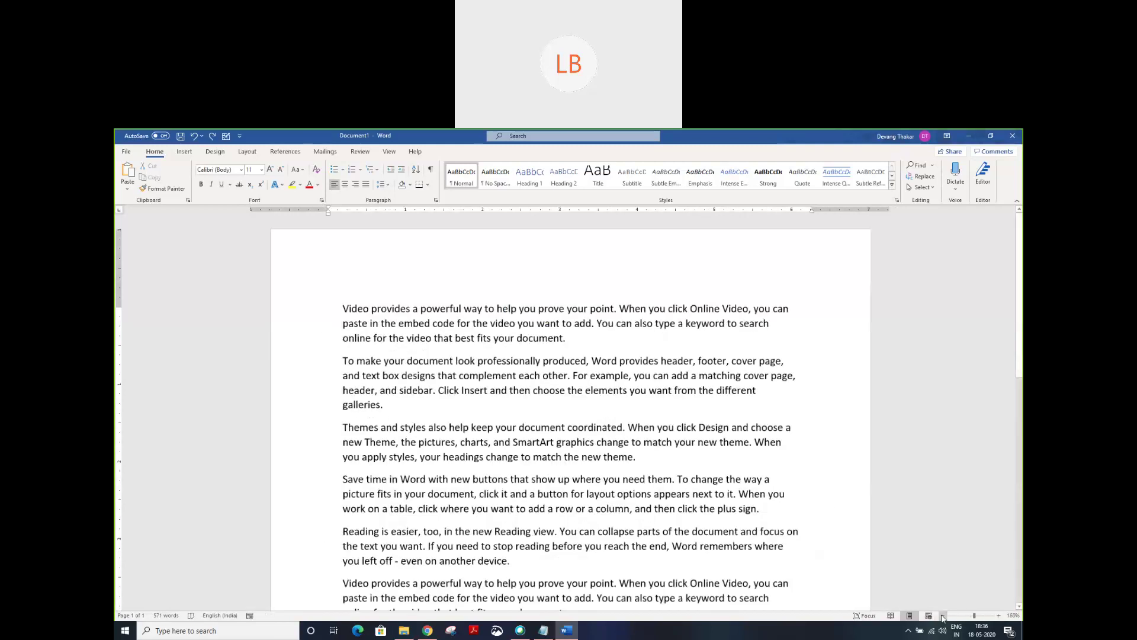
{"action": "left_click", "coordinate": [943, 616]}
{"action": "double_click", "coordinate": [943, 616]}
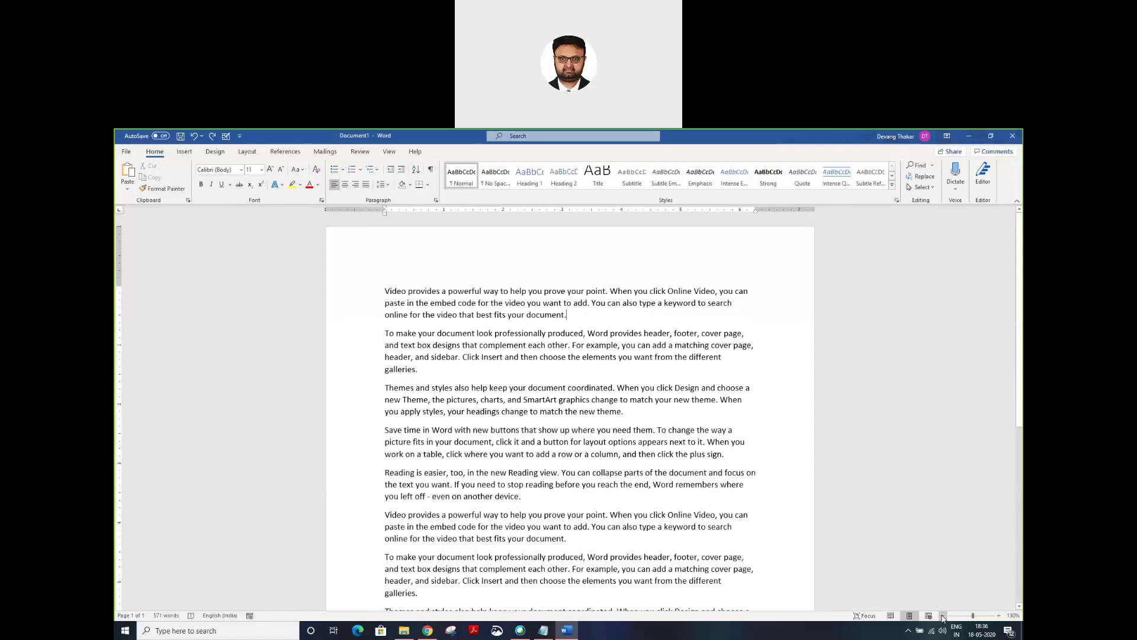
{"action": "double_click", "coordinate": [943, 616]}
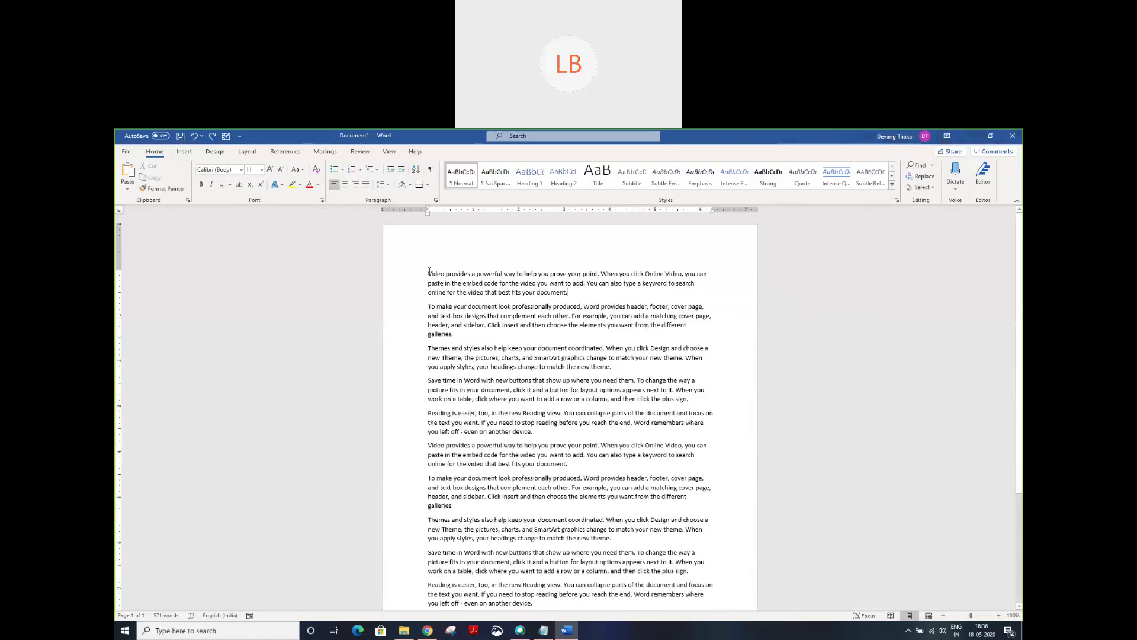
Step: Move the cursor to the end of the second paragraph, and view the document in Read Mode before leaving it
{"action": "key", "text": "Down"}
{"action": "key", "text": "Down"}
{"action": "key", "text": "Down"}
{"action": "key", "text": "Down"}
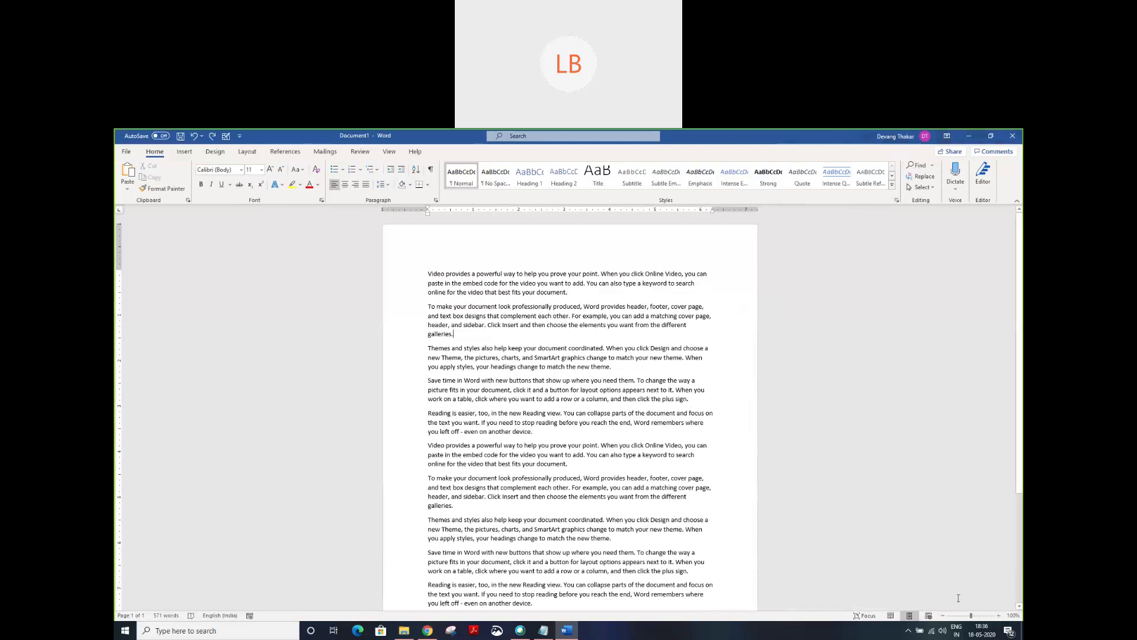
{"action": "left_click", "coordinate": [891, 616]}
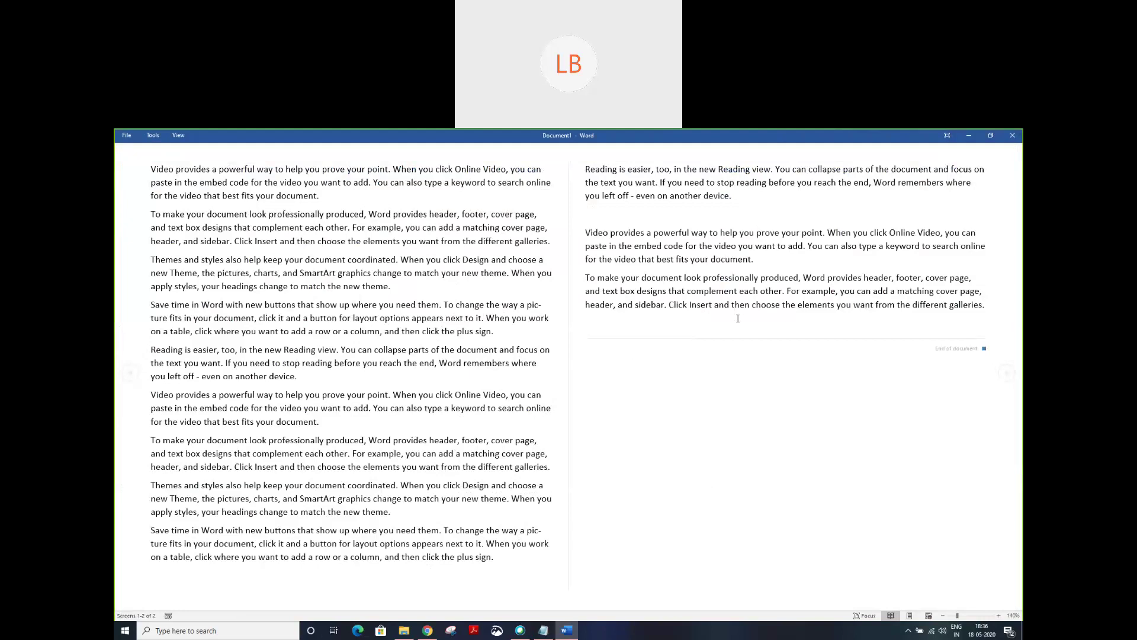
{"action": "key", "text": "Escape"}
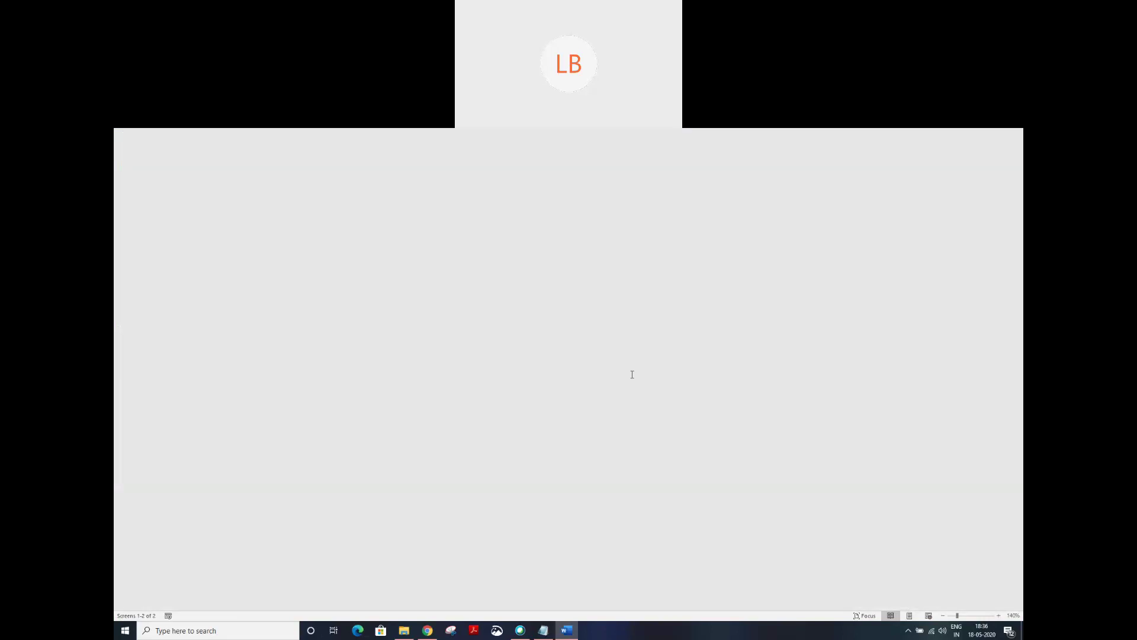
Step: Copy the document's entire text and duplicate it on a new page after a page break at the end
{"action": "key", "text": "ctrl+a"}
{"action": "key", "text": "ctrl+c"}
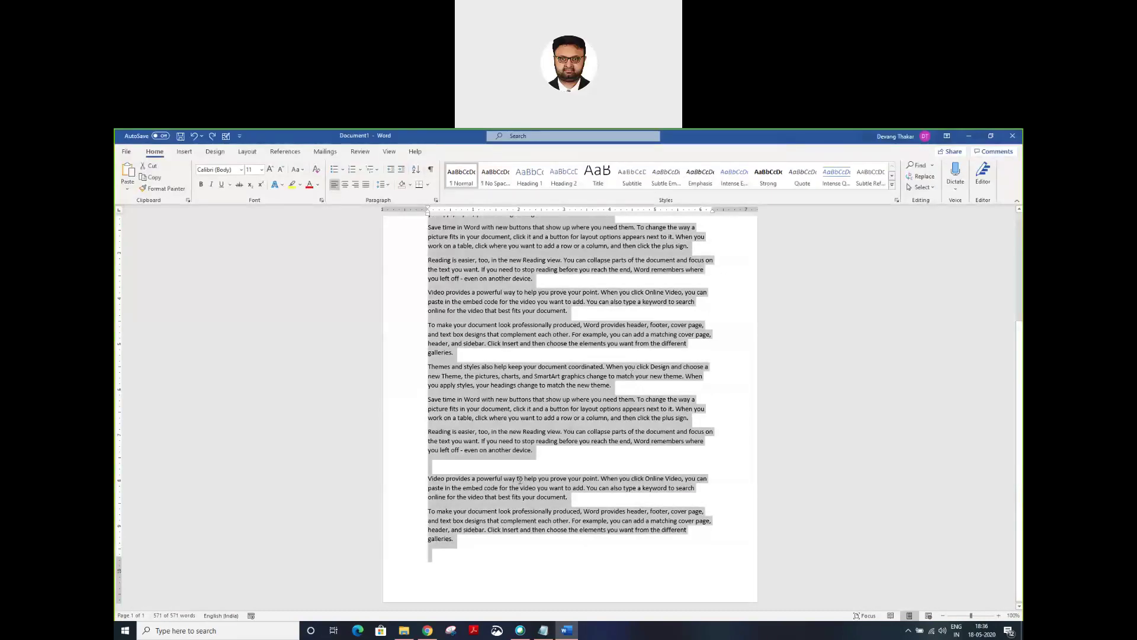
{"action": "left_click", "coordinate": [489, 551]}
{"action": "key", "text": "alt+i"}
{"action": "key", "text": "b"}
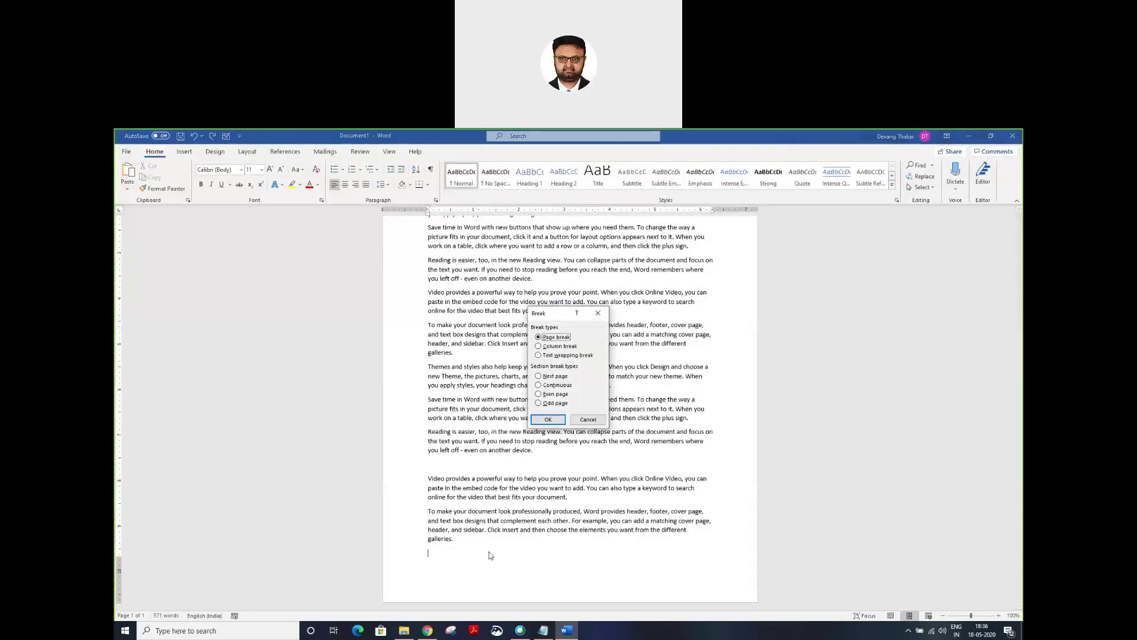
{"action": "key", "text": "Return"}
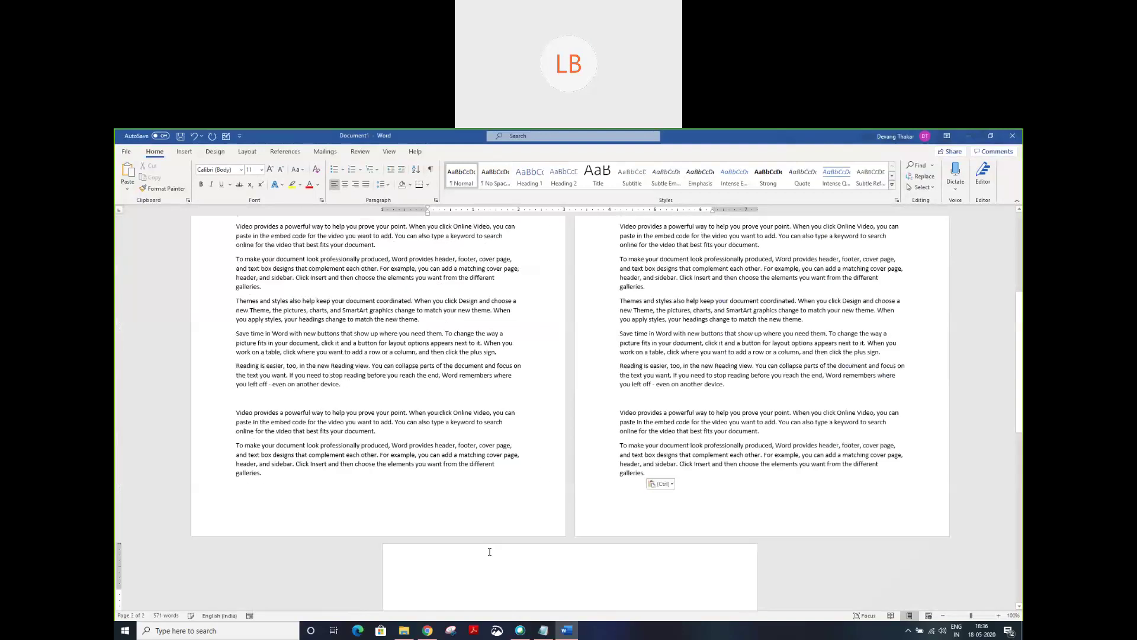
Step: Paste the copied text again at the end of the document to extend it to five pages
{"action": "key", "text": "ctrl+v"}
{"action": "scroll", "coordinate": [687, 410], "scroll_direction": "down", "scroll_amount": 3}
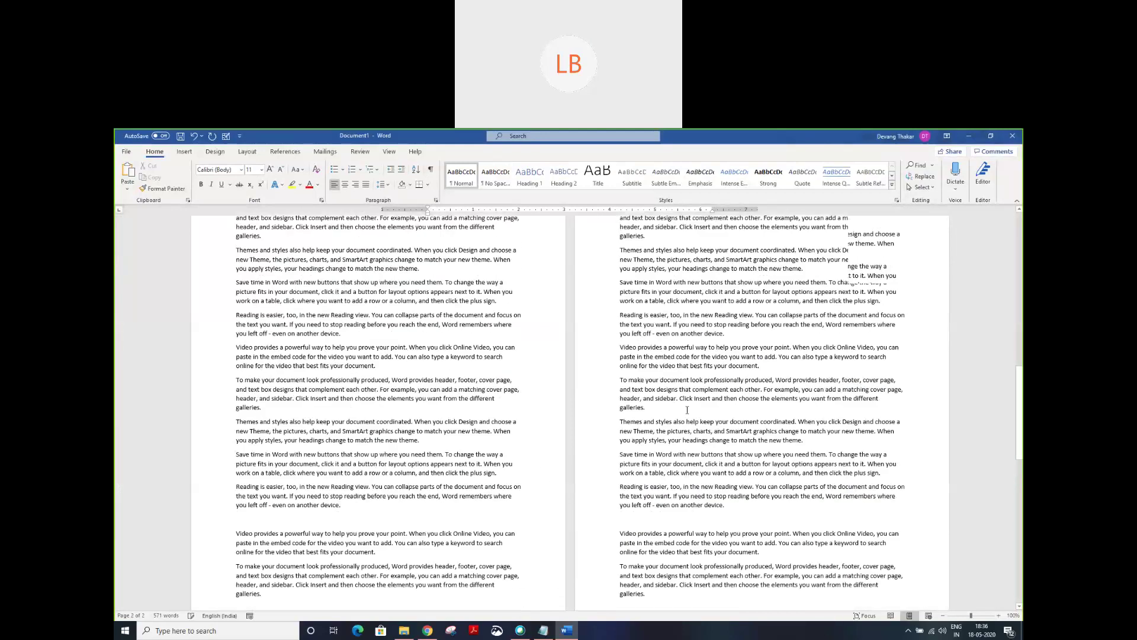
{"action": "scroll", "coordinate": [687, 410], "scroll_direction": "down", "scroll_amount": 4}
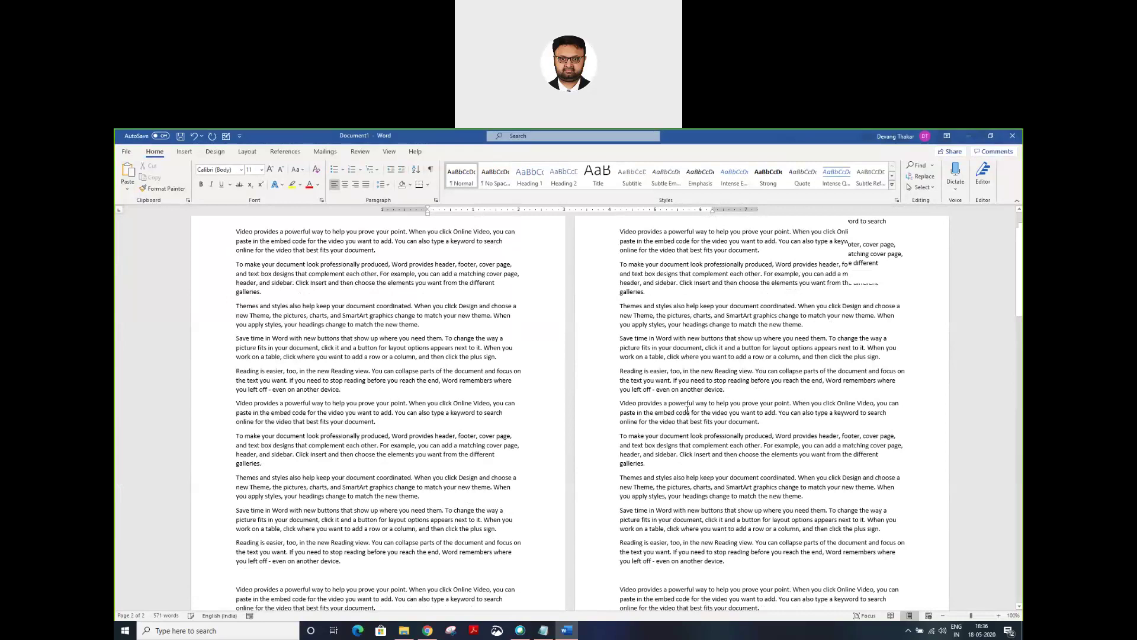
{"action": "scroll", "coordinate": [687, 410], "scroll_direction": "up", "scroll_amount": 1}
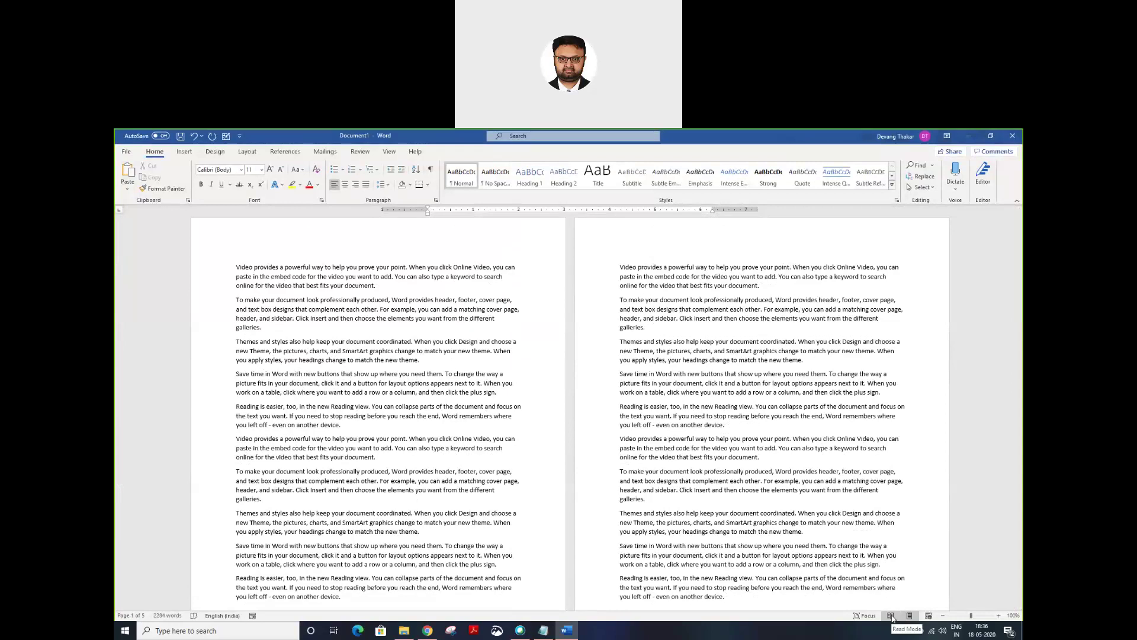
Step: View the extended document in Read Mode, page forward and back through its screens, and leave the view
{"action": "left_click", "coordinate": [891, 616]}
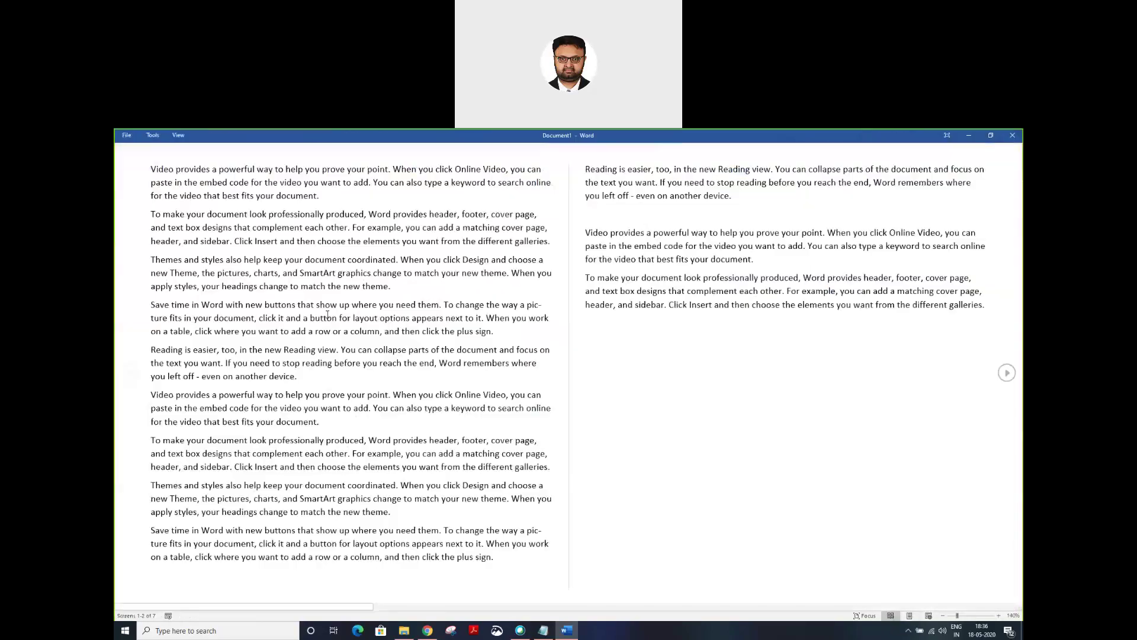
{"action": "left_click", "coordinate": [1008, 372]}
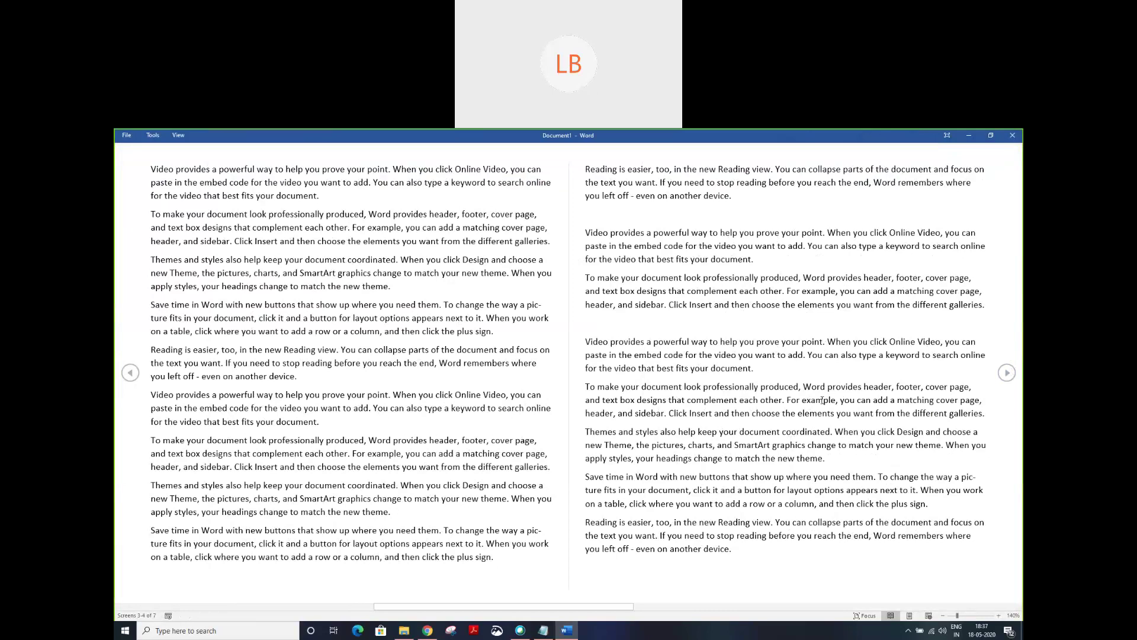
{"action": "scroll", "coordinate": [395, 449], "scroll_direction": "down", "scroll_amount": 1}
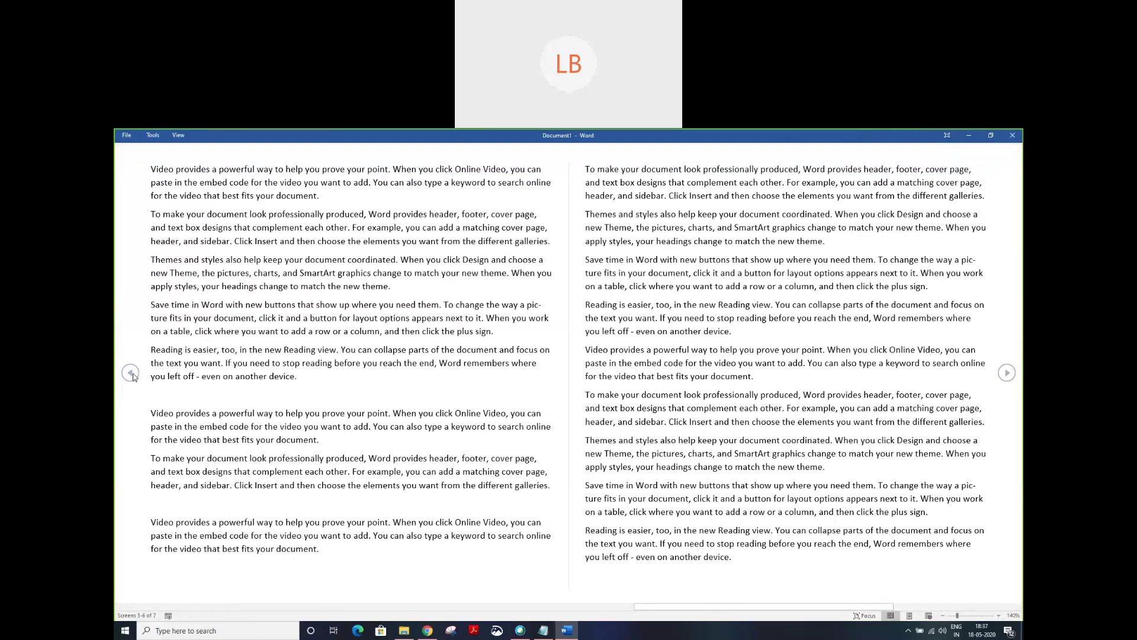
{"action": "scroll", "coordinate": [550, 426], "scroll_direction": "up", "scroll_amount": 2}
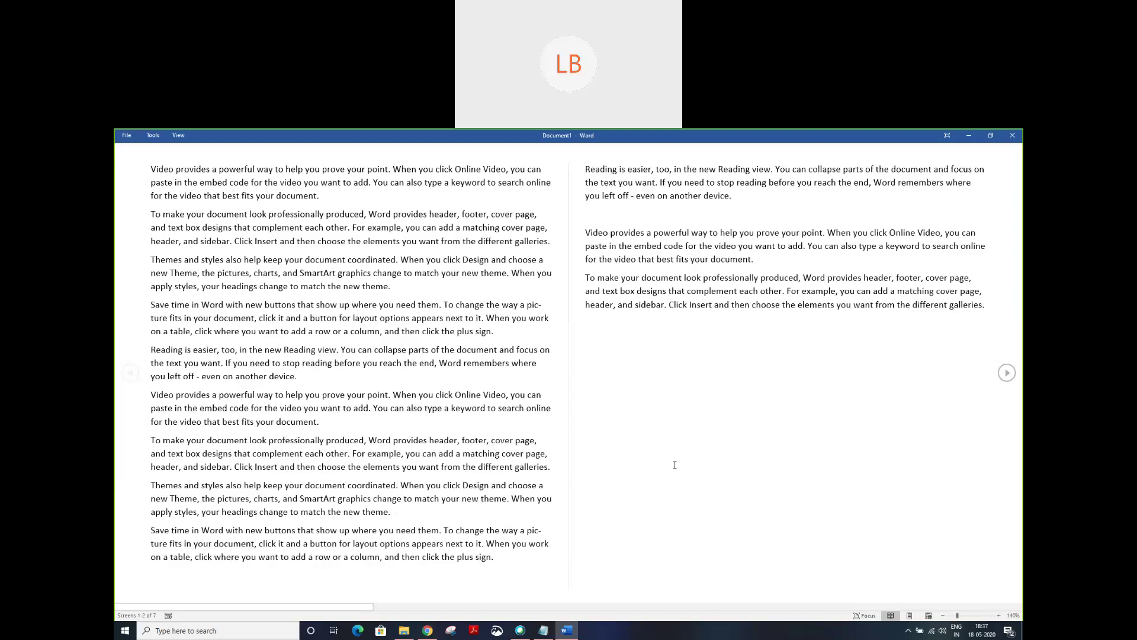
{"action": "key", "text": "Escape"}
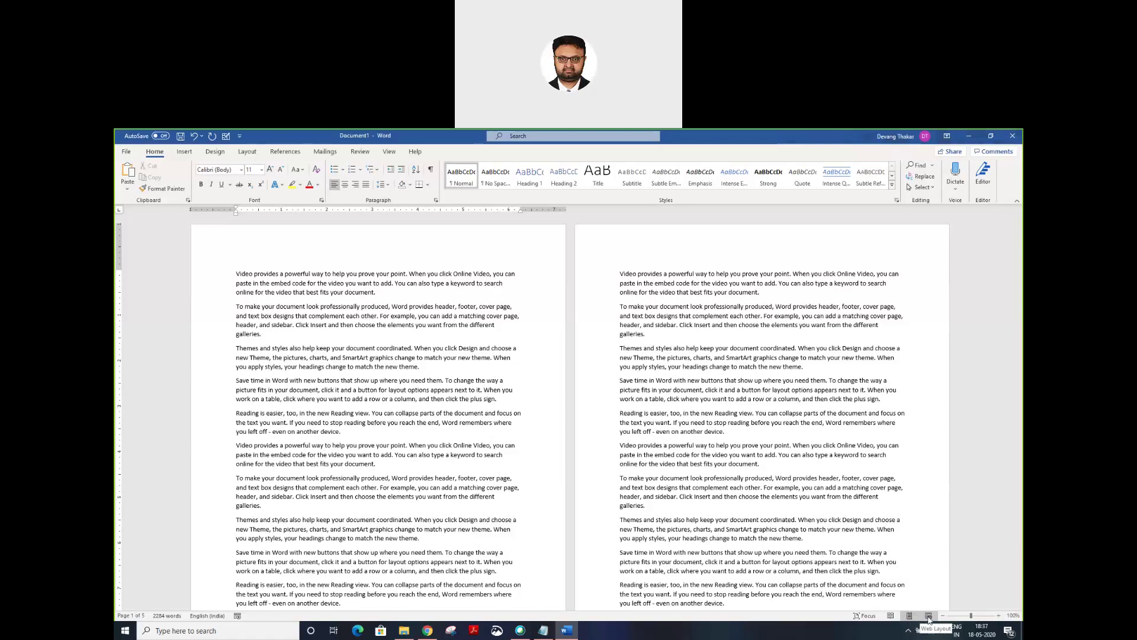
Step: View the document's continuous text flow in Web Layout, and return to Print Layout
{"action": "left_click", "coordinate": [929, 617]}
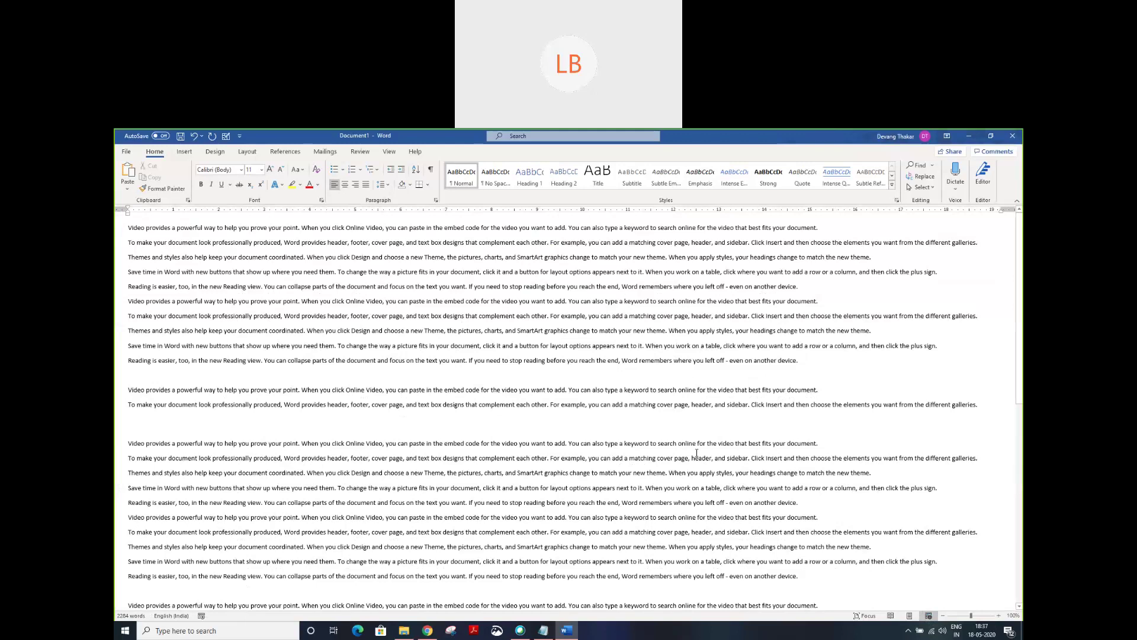
{"action": "scroll", "coordinate": [588, 437], "scroll_direction": "down", "scroll_amount": 1}
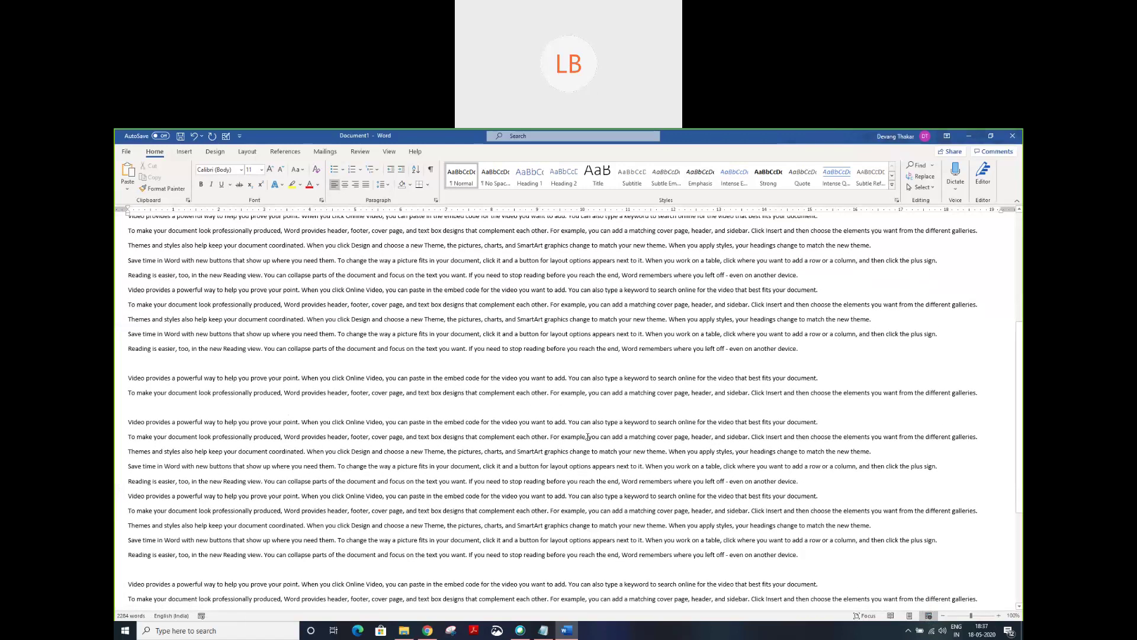
{"action": "scroll", "coordinate": [588, 437], "scroll_direction": "down", "scroll_amount": 1}
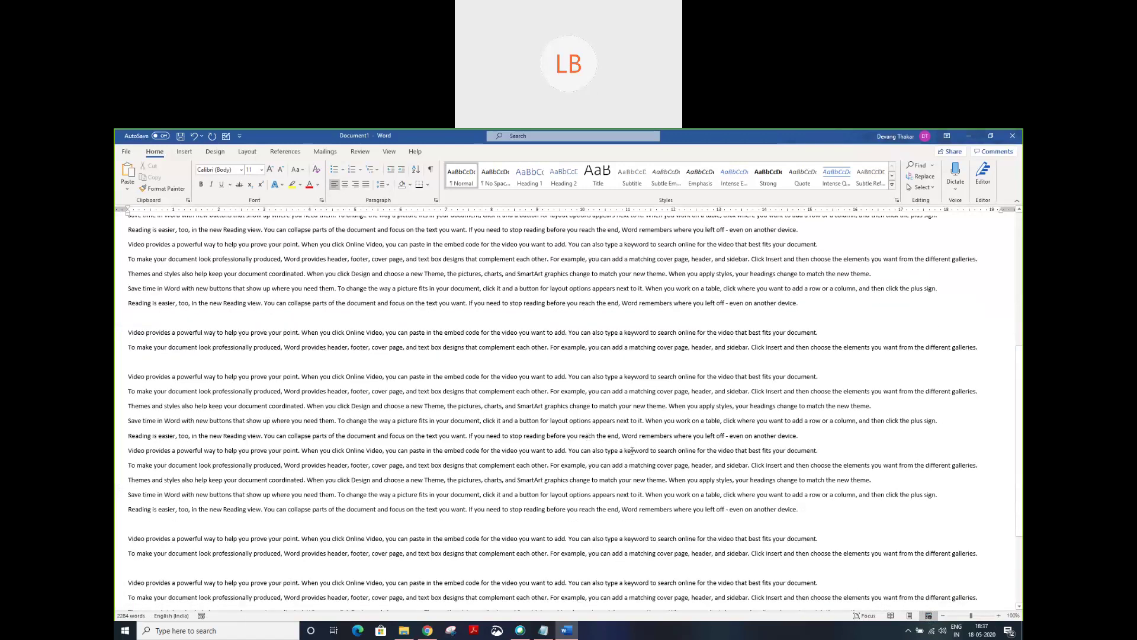
{"action": "scroll", "coordinate": [630, 449], "scroll_direction": "down", "scroll_amount": 3}
{"action": "scroll", "coordinate": [633, 454], "scroll_direction": "up", "scroll_amount": 1}
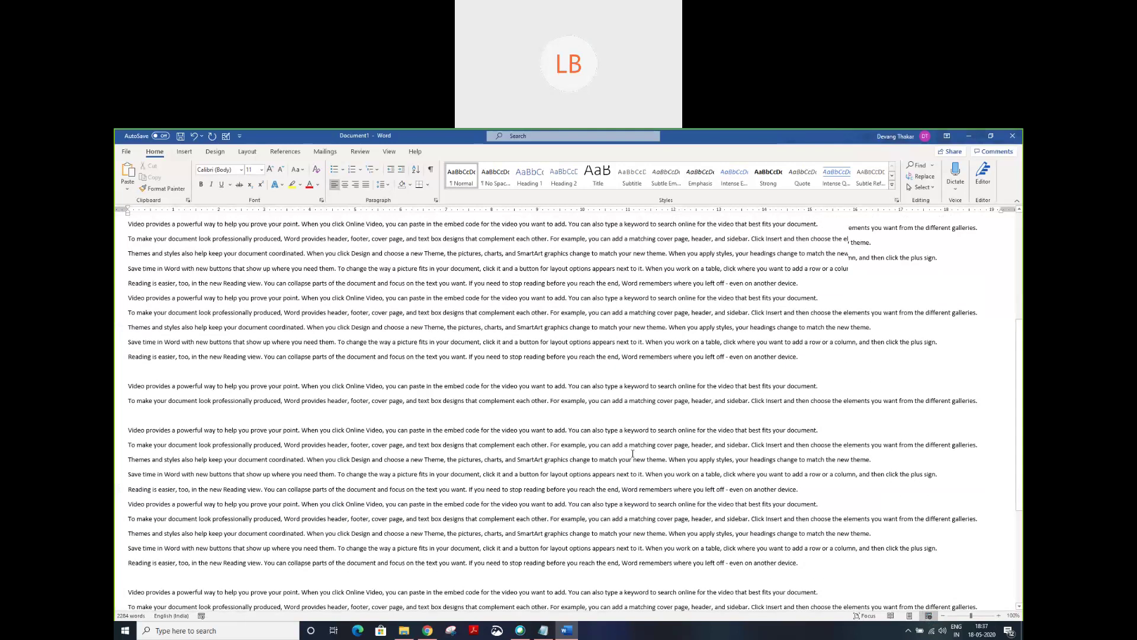
{"action": "key", "text": "ctrl+alt+p"}
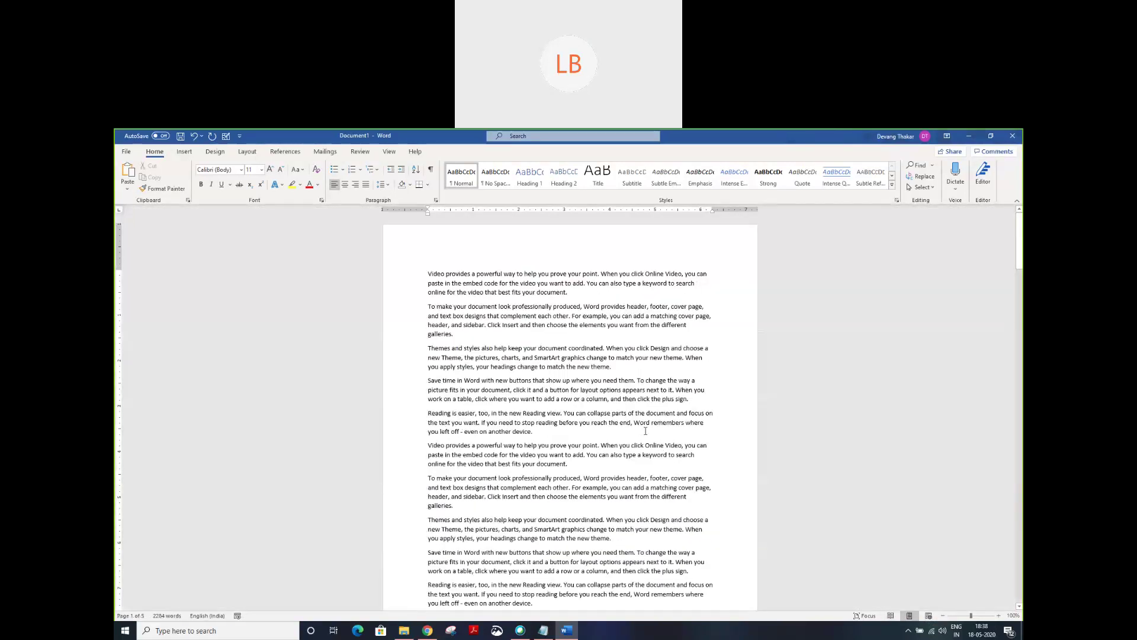
Step: Examine the page separation in Print Layout, selecting part of the first page's text and then part of the second page's
{"action": "scroll", "coordinate": [646, 431], "scroll_direction": "down", "scroll_amount": 10}
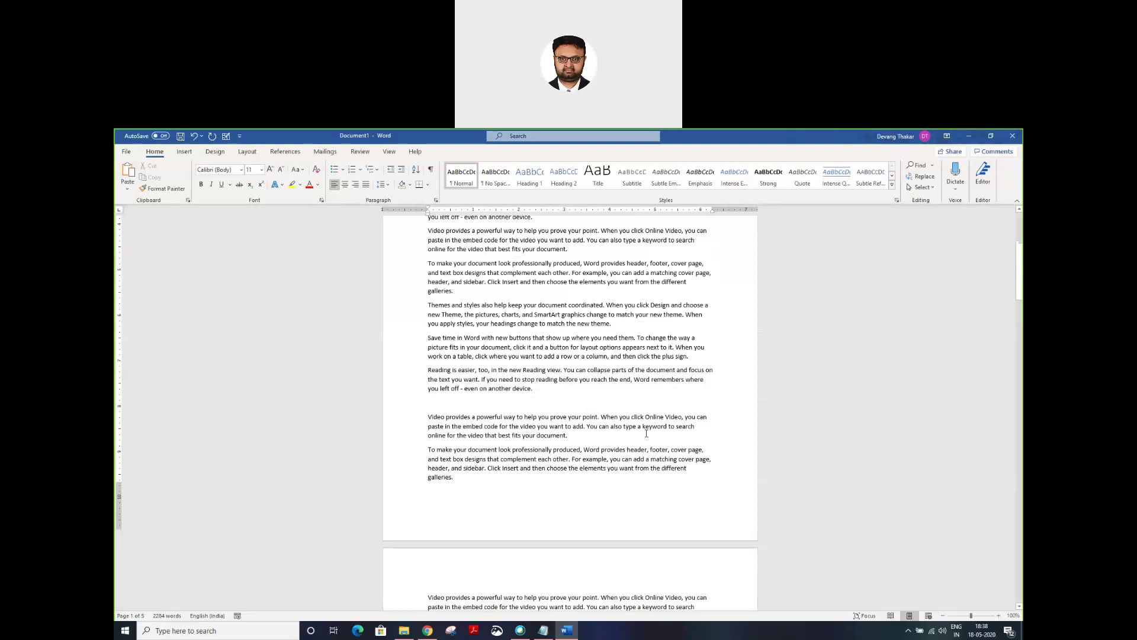
{"action": "scroll", "coordinate": [646, 433], "scroll_direction": "down", "scroll_amount": 8}
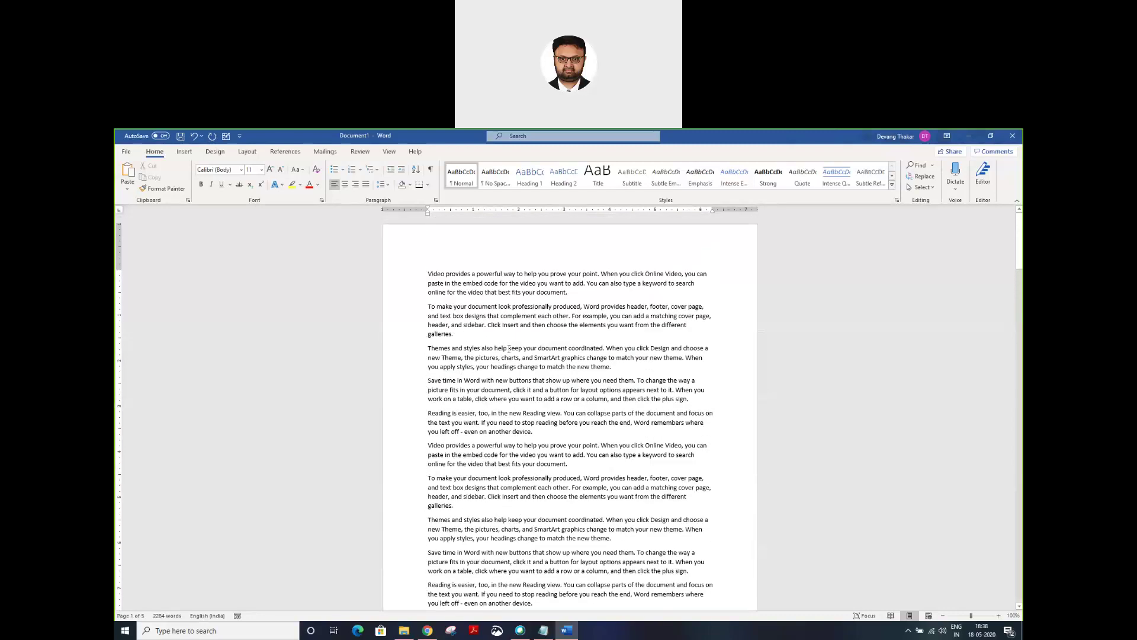
{"action": "left_click_drag", "start_coordinate": [447, 265], "coordinate": [462, 357]}
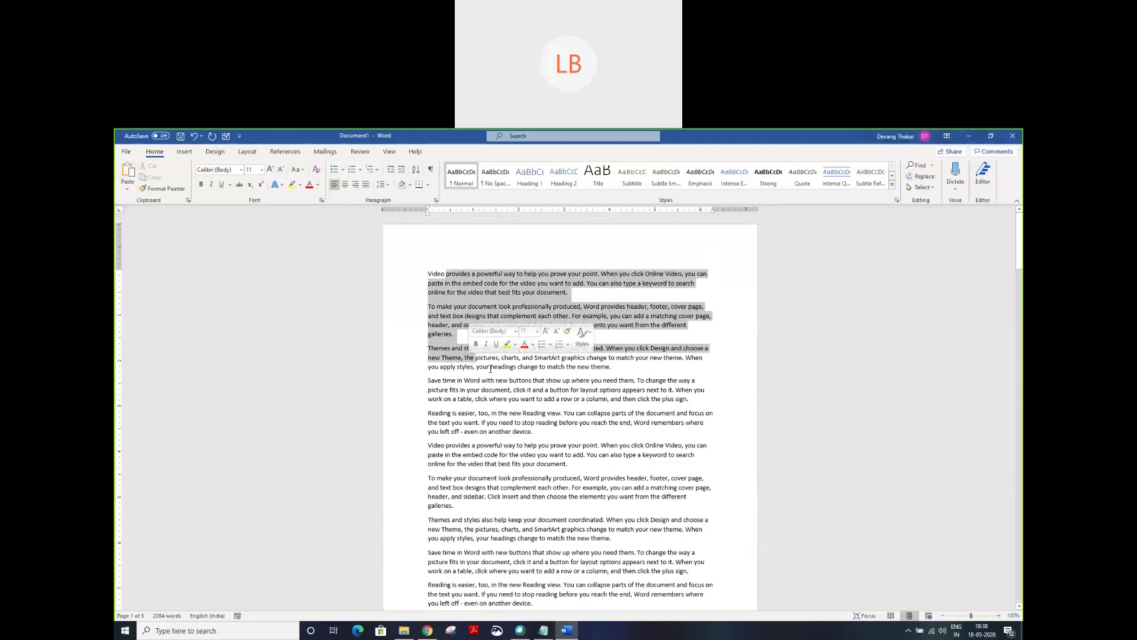
{"action": "scroll", "coordinate": [536, 428], "scroll_direction": "down", "scroll_amount": 10}
{"action": "left_click_drag", "start_coordinate": [516, 479], "coordinate": [522, 527]}
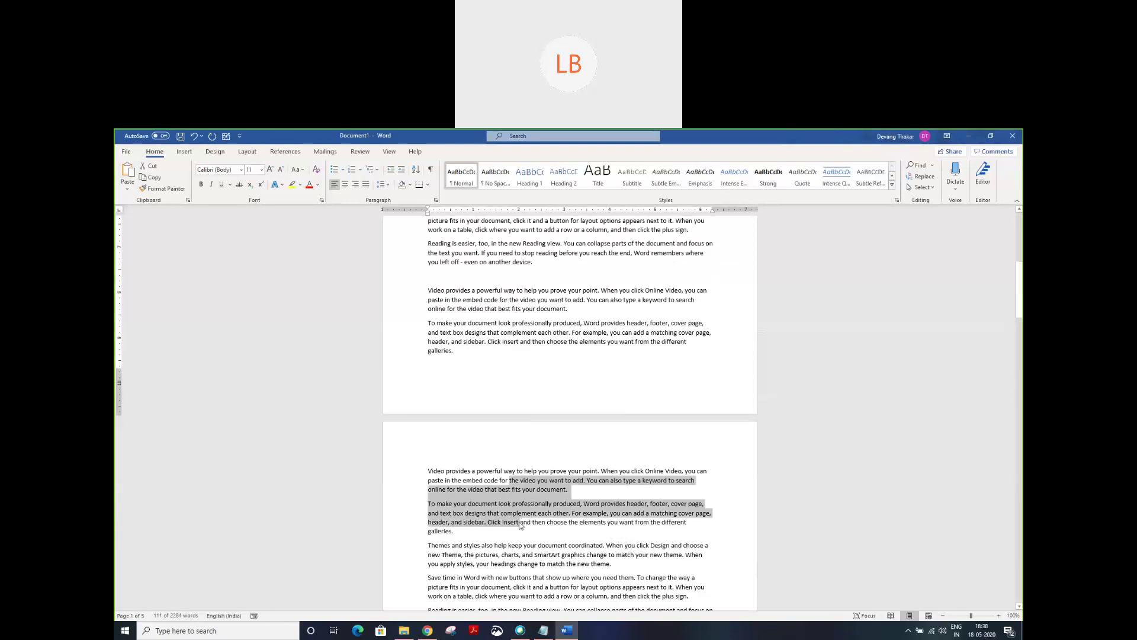
{"action": "scroll", "coordinate": [521, 509], "scroll_direction": "up", "scroll_amount": 8}
{"action": "scroll", "coordinate": [521, 510], "scroll_direction": "up", "scroll_amount": 1}
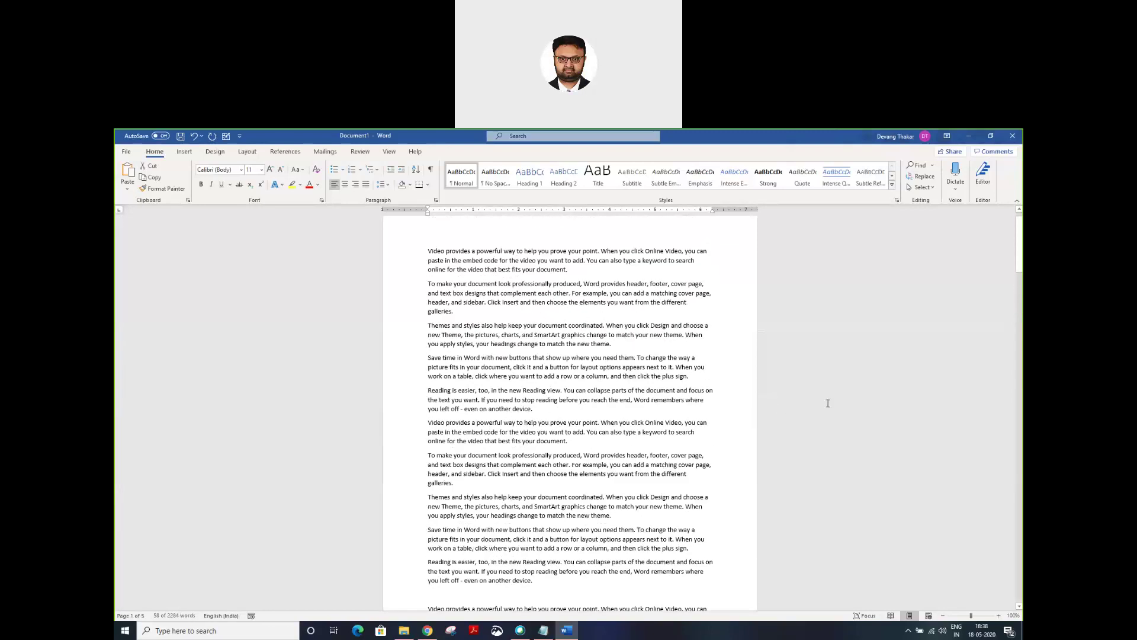
Step: Show multiple pages side by side, zoom in to 80%, and place the cursor at the end of the first page's second paragraph
{"action": "left_click", "coordinate": [389, 152]}
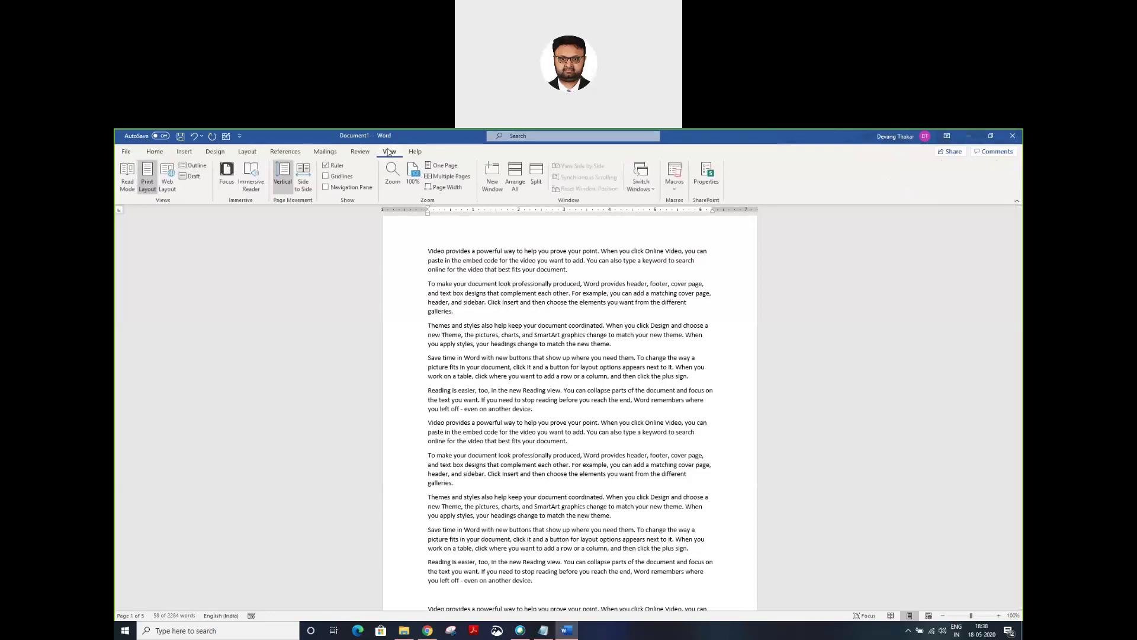
{"action": "left_click", "coordinate": [441, 178]}
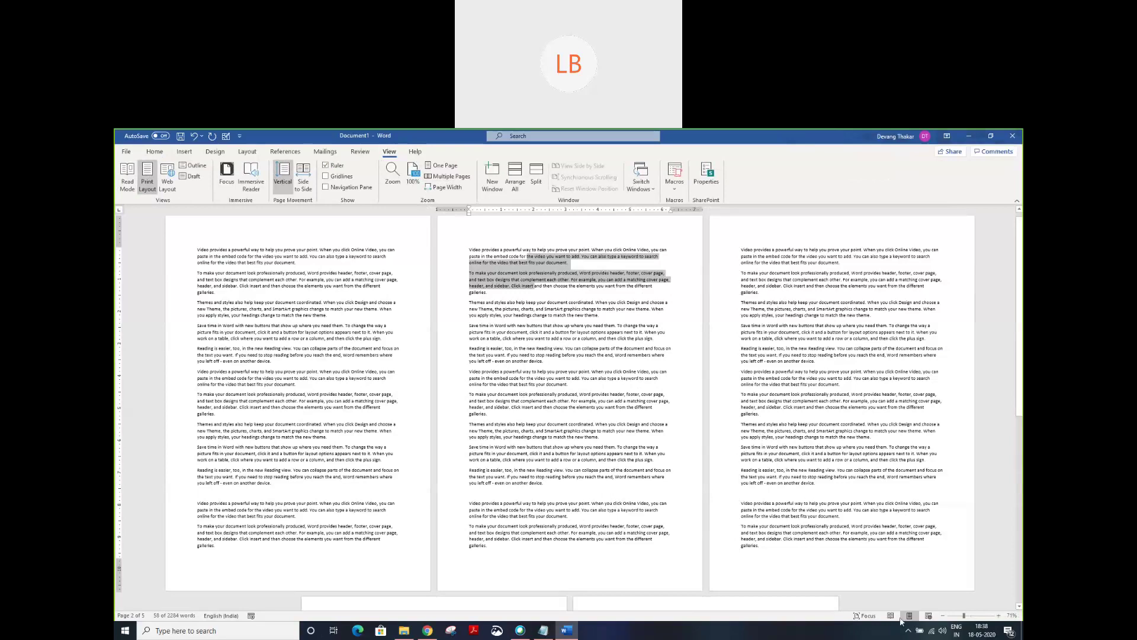
{"action": "left_click", "coordinate": [1000, 618]}
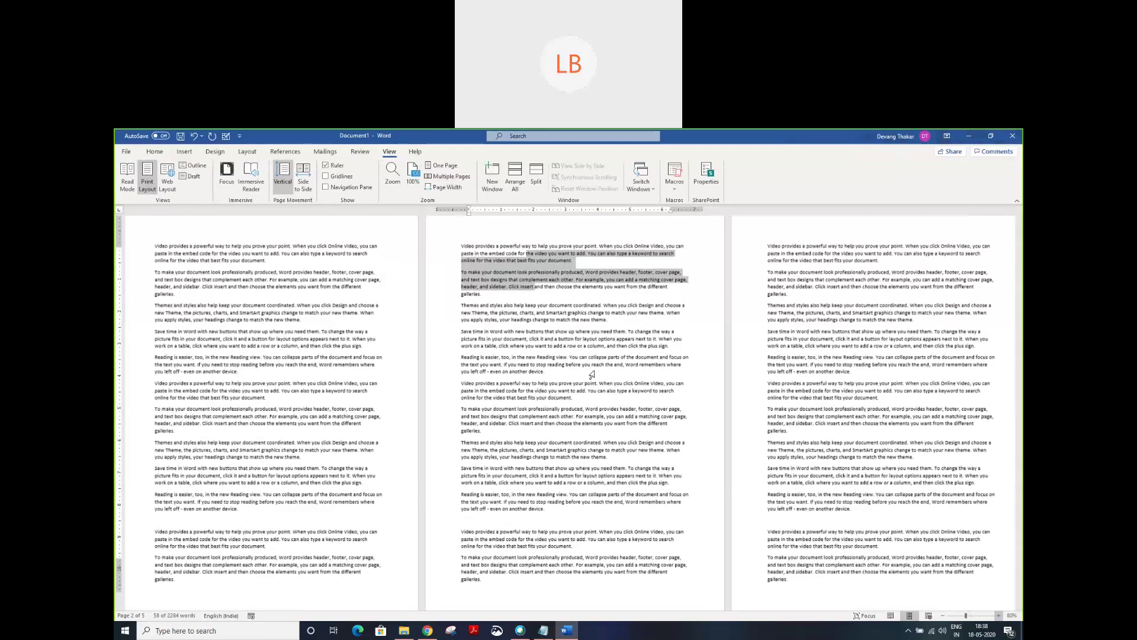
{"action": "left_click", "coordinate": [404, 310]}
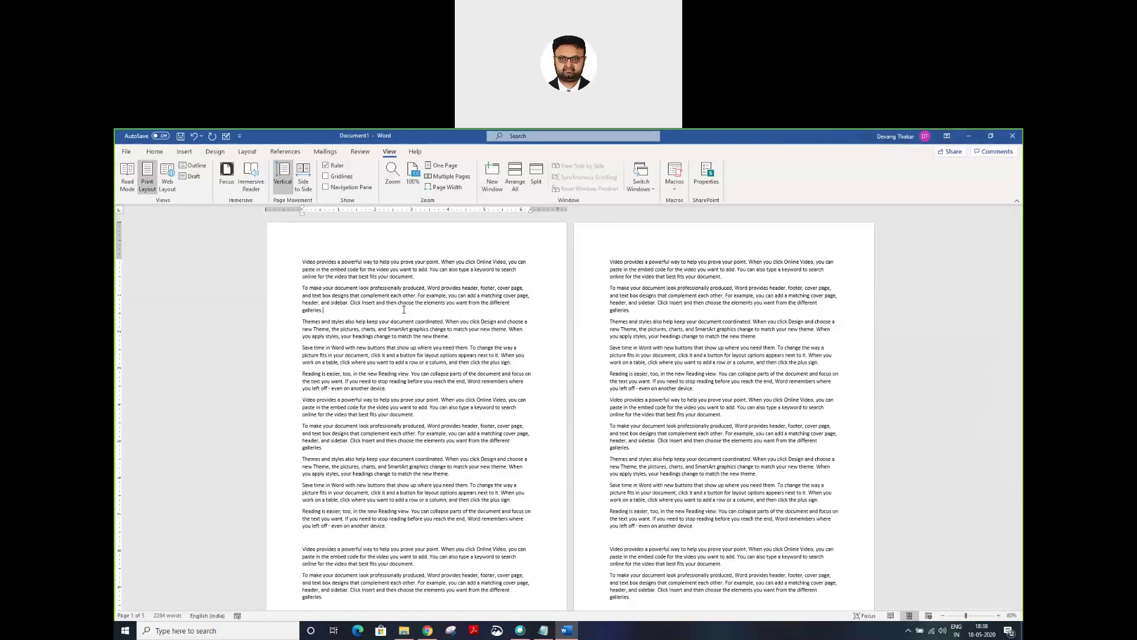
Step: Show one page at a time, and set the document's zoom to 100% through the Zoom dialog
{"action": "left_click", "coordinate": [391, 181]}
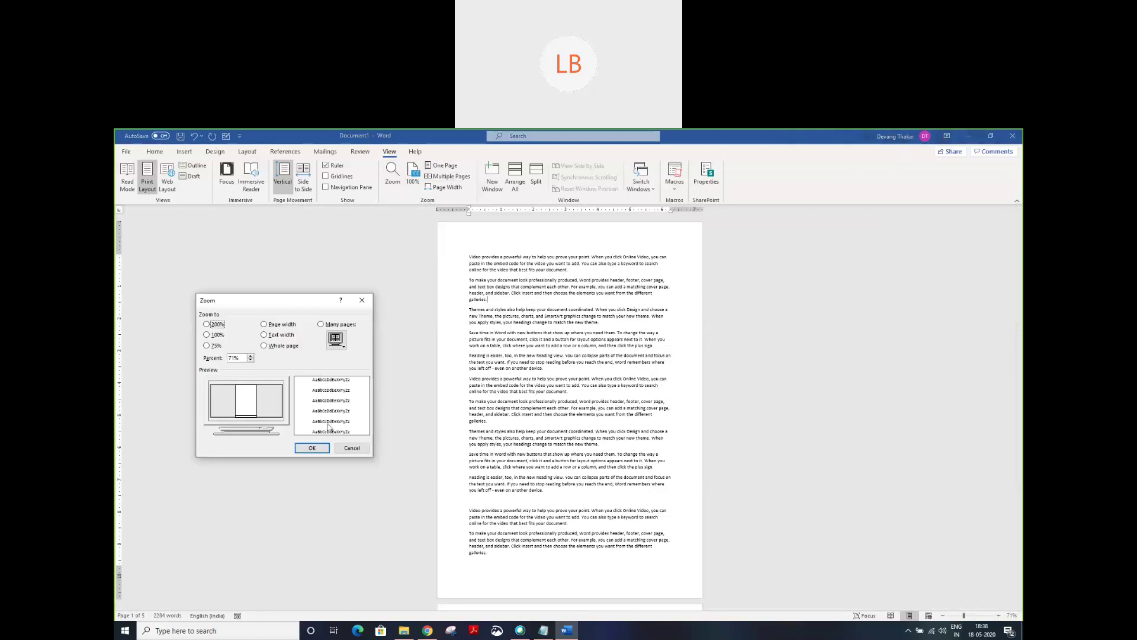
{"action": "left_click", "coordinate": [218, 334]}
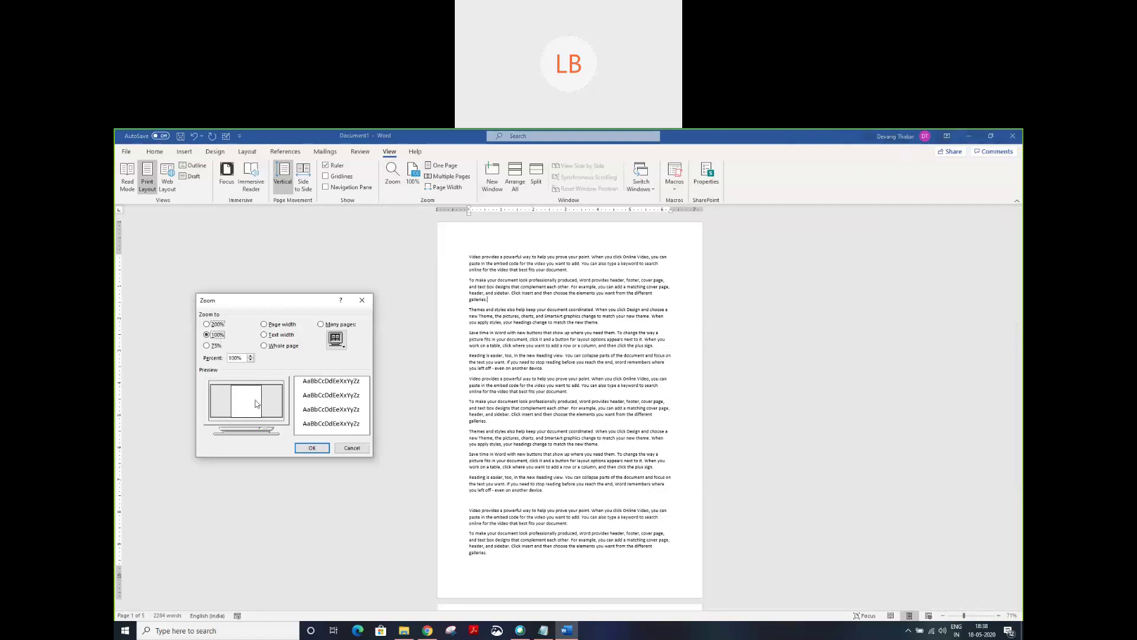
{"action": "left_click", "coordinate": [311, 448]}
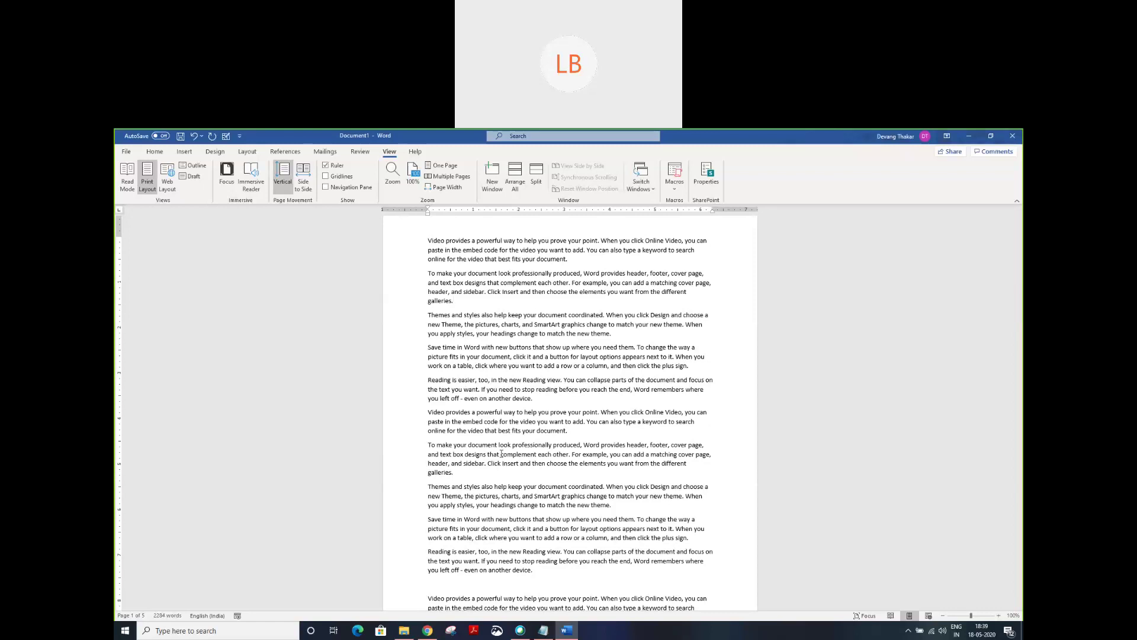
Step: Go back to the Home commands and zoom the document in stepwise to 150%
{"action": "left_click", "coordinate": [155, 152]}
{"action": "scroll", "coordinate": [652, 414], "scroll_direction": "up", "scroll_amount": 1}
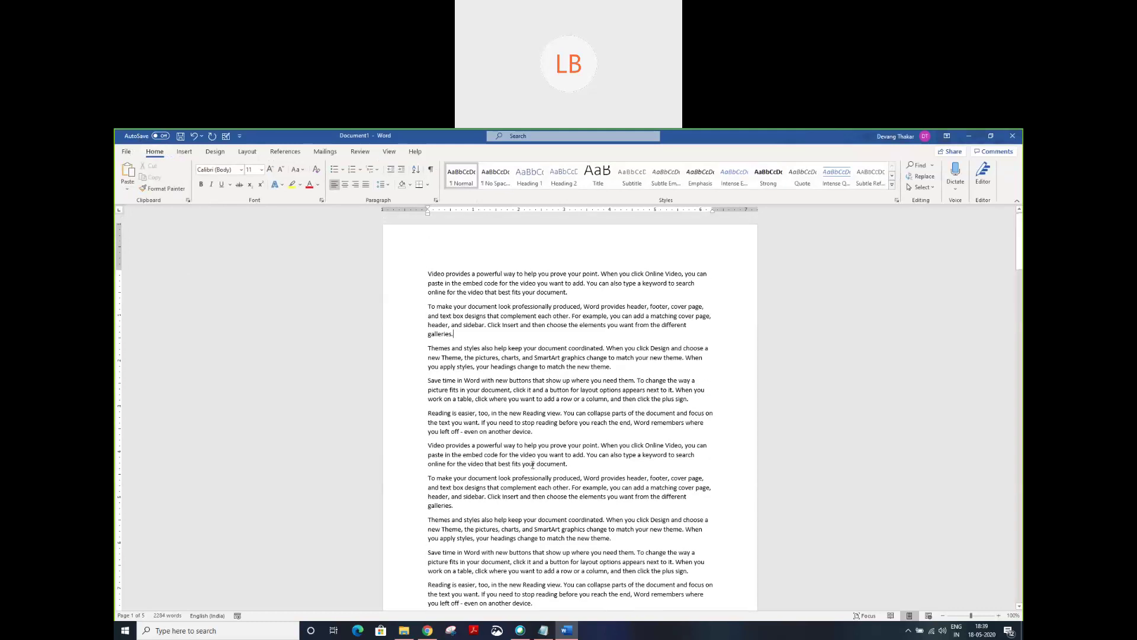
{"action": "left_click", "coordinate": [1000, 616]}
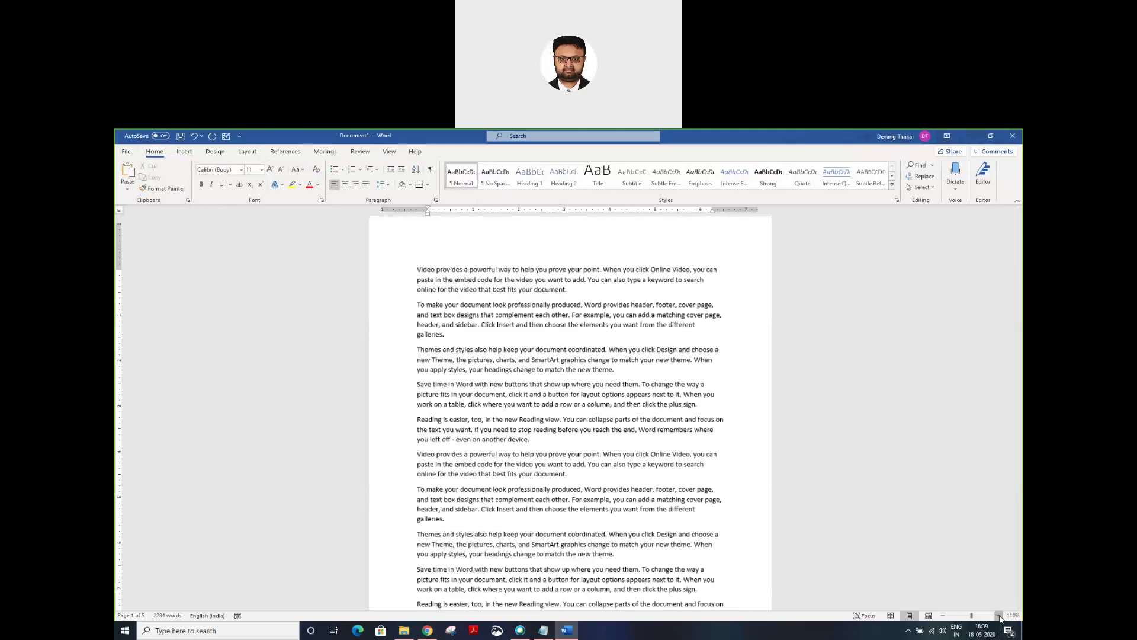
{"action": "left_click", "coordinate": [1000, 616]}
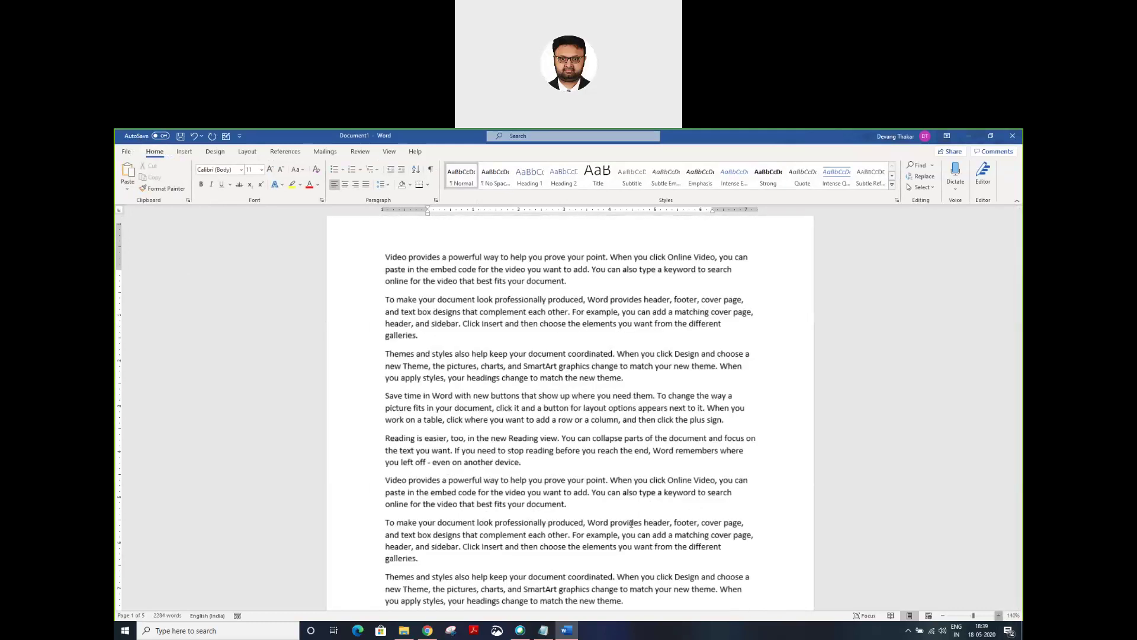
{"action": "scroll", "coordinate": [632, 524], "scroll_direction": "up", "scroll_amount": 1}
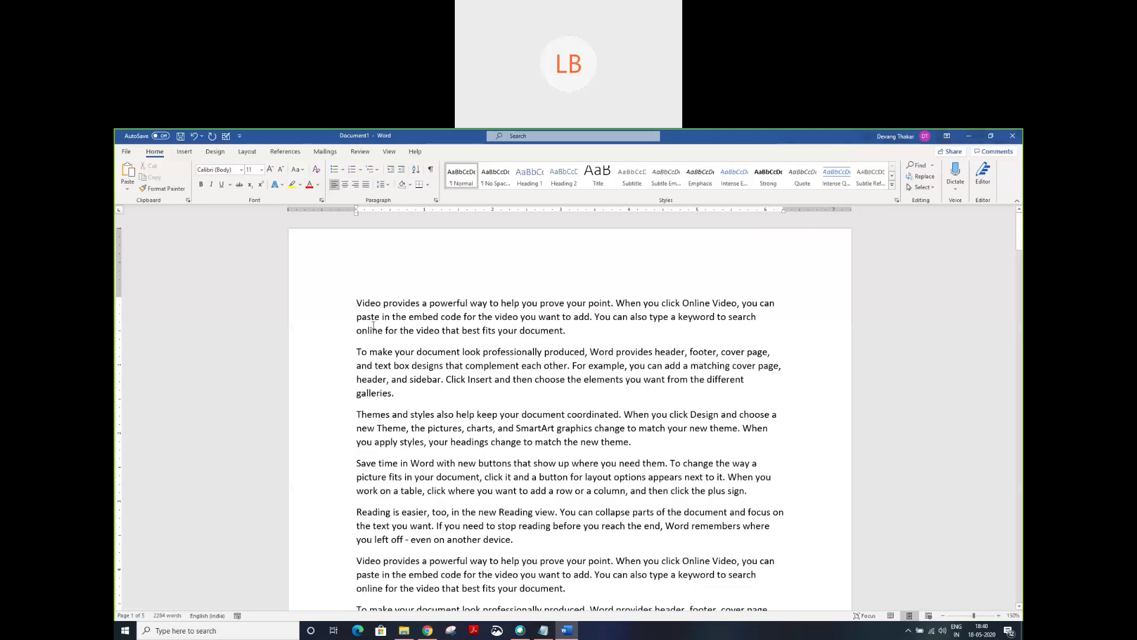
Step: Select the document's entire text twice, clearing the first selection with the cursor in the second paragraph in between
{"action": "key", "text": "ctrl+a"}
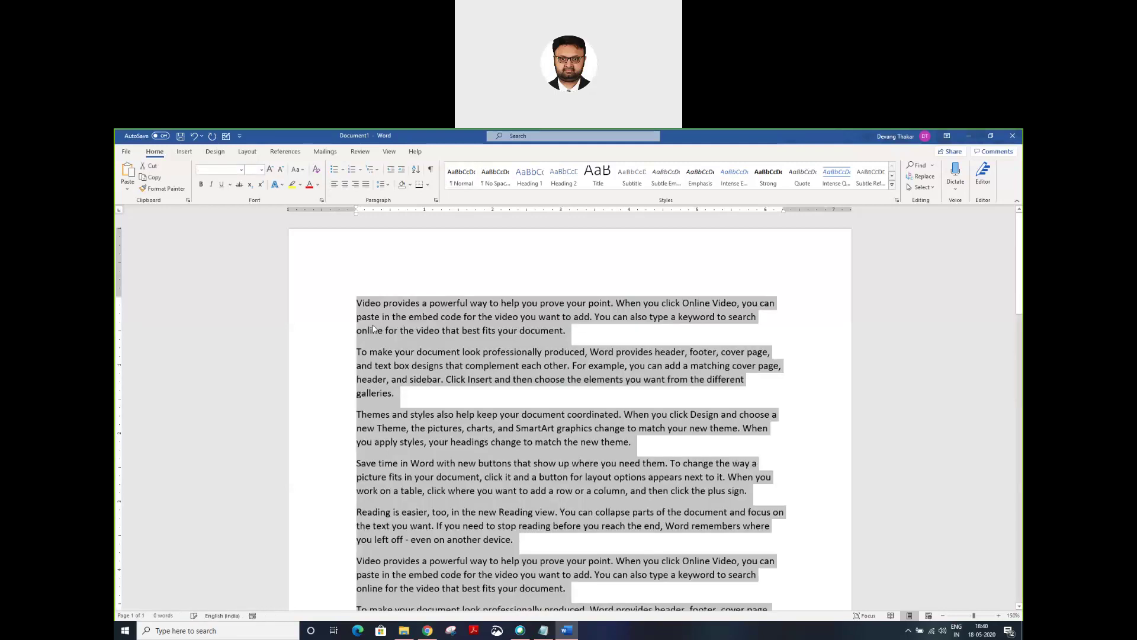
{"action": "left_click", "coordinate": [394, 365]}
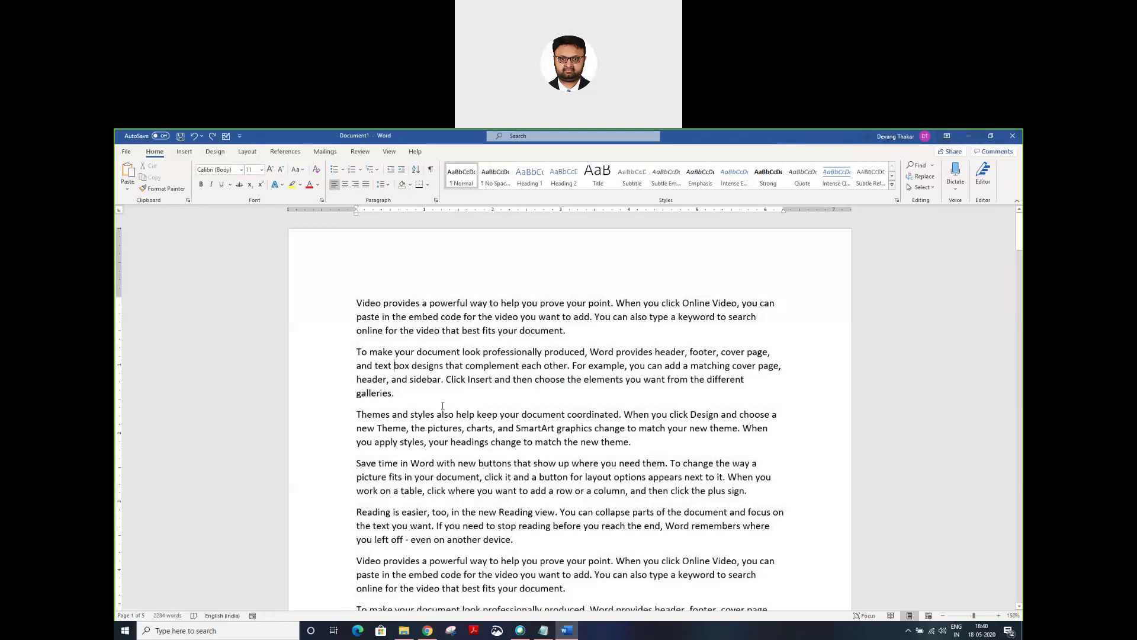
{"action": "scroll", "coordinate": [444, 409], "scroll_direction": "down", "scroll_amount": 3}
{"action": "scroll", "coordinate": [443, 407], "scroll_direction": "down", "scroll_amount": 1}
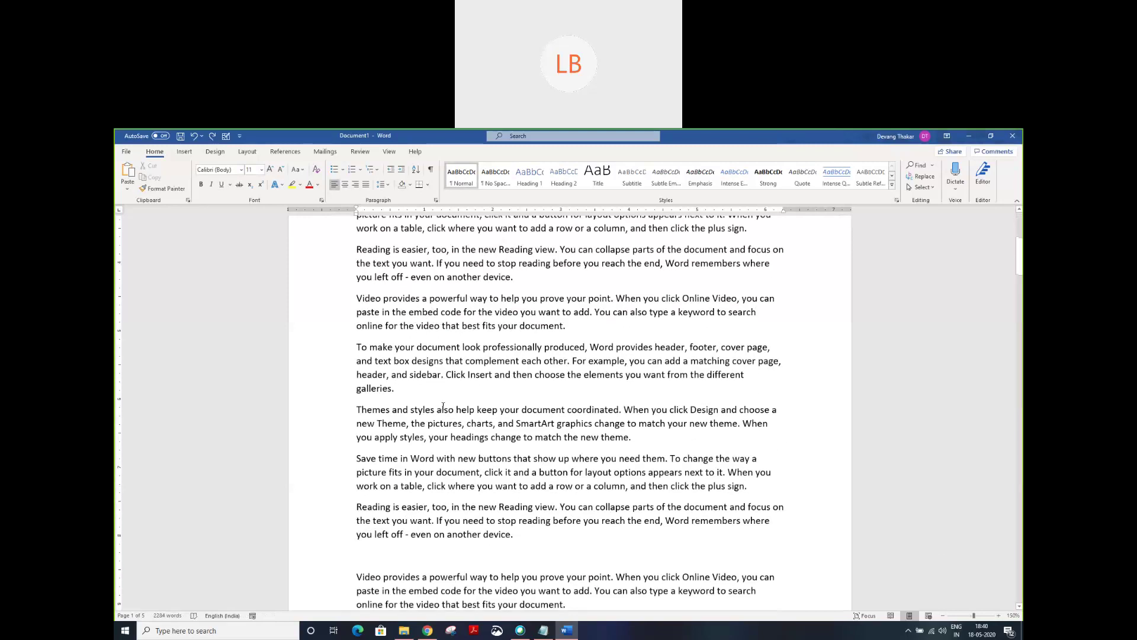
{"action": "scroll", "coordinate": [443, 406], "scroll_direction": "down", "scroll_amount": 5}
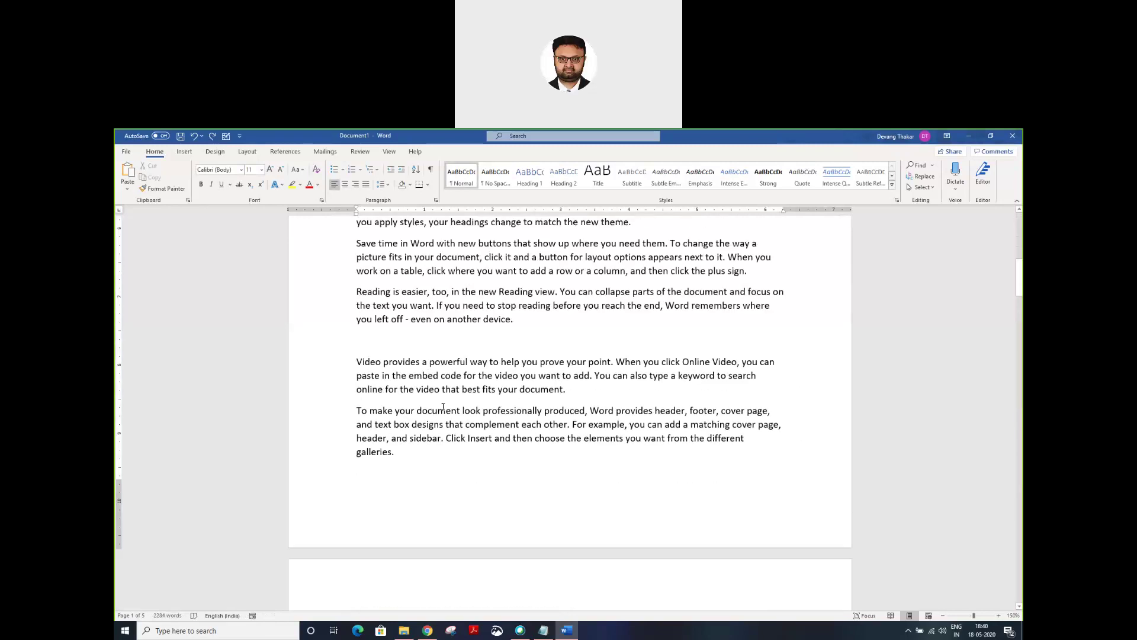
{"action": "scroll", "coordinate": [443, 406], "scroll_direction": "up", "scroll_amount": 5}
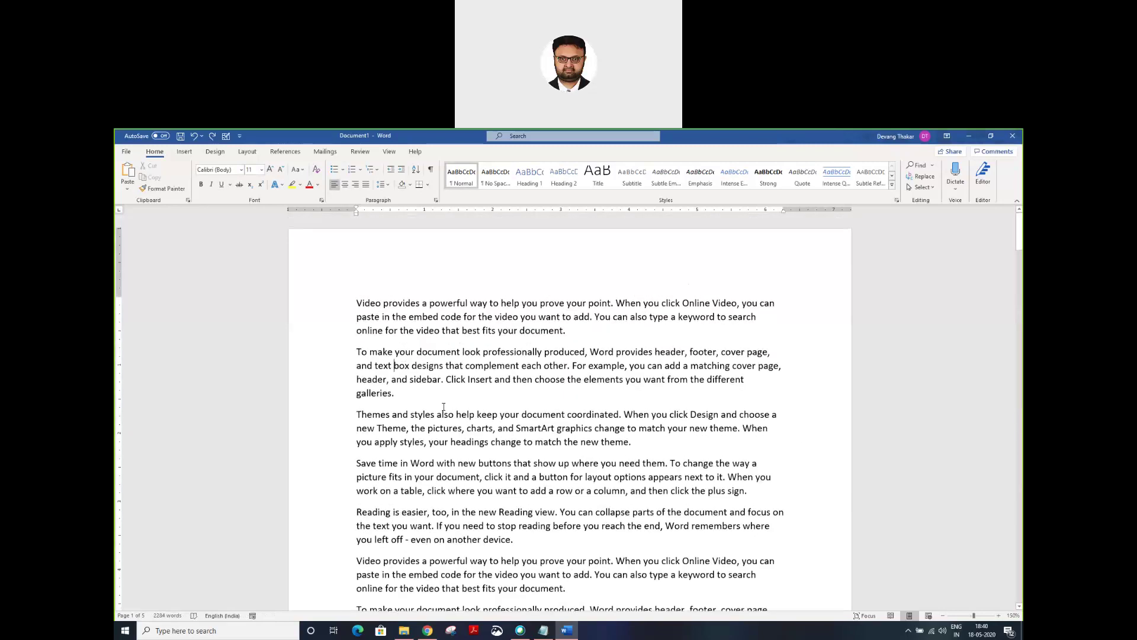
{"action": "key", "text": "ctrl+a"}
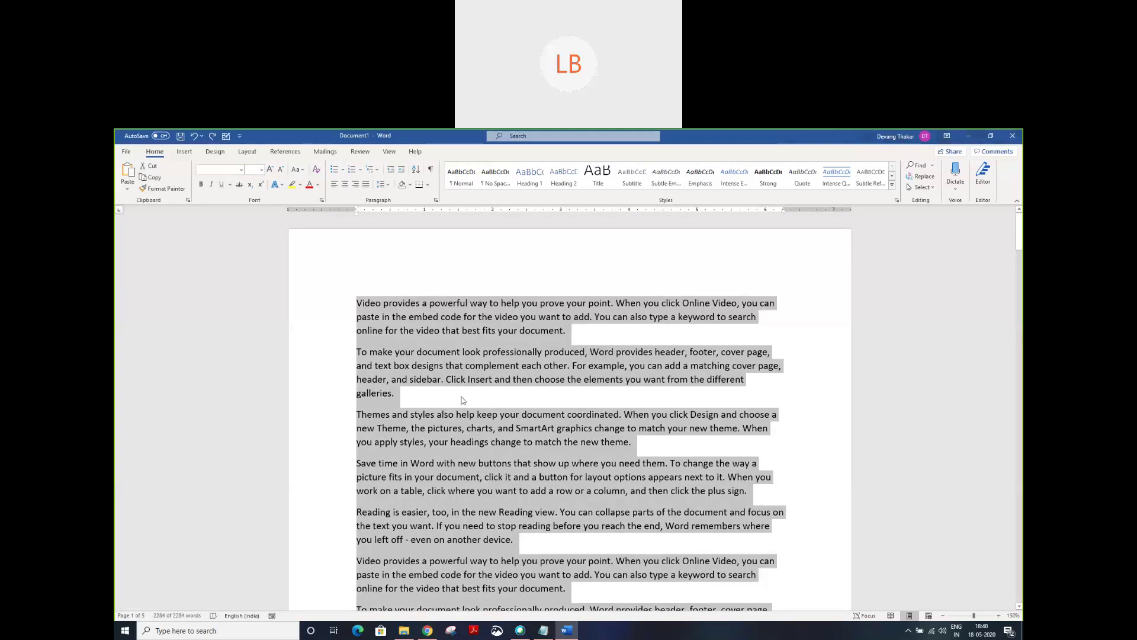
Step: Place the cursor at the end of the second paragraph, select the document's entire text, and clear the selection
{"action": "left_click", "coordinate": [461, 396]}
{"action": "scroll", "coordinate": [462, 397], "scroll_direction": "down", "scroll_amount": 6}
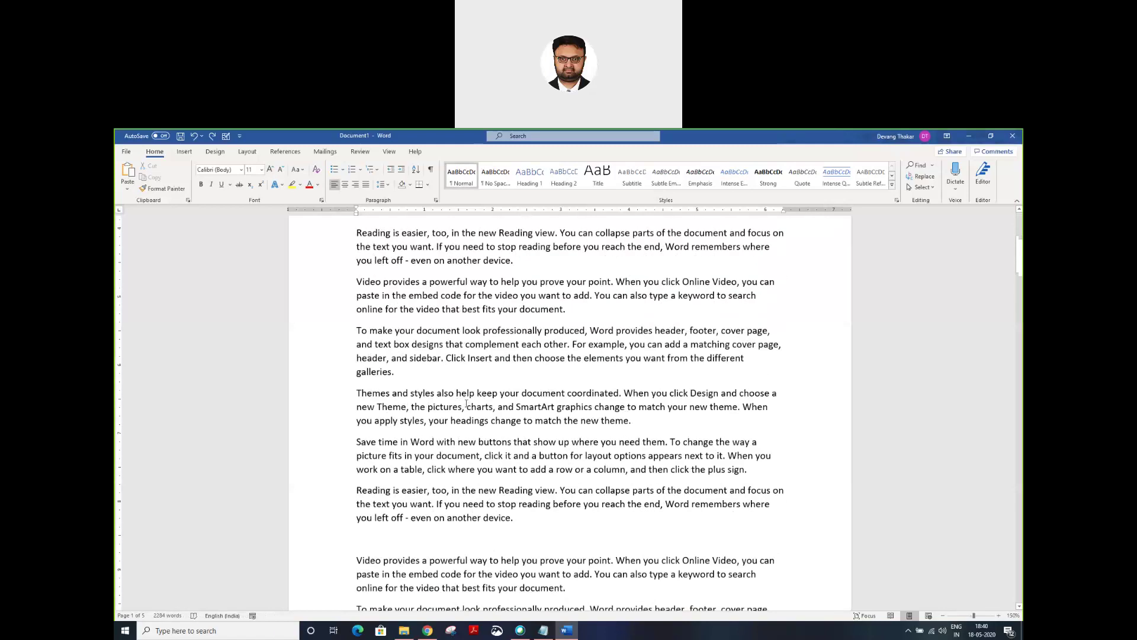
{"action": "scroll", "coordinate": [462, 403], "scroll_direction": "up", "scroll_amount": 1}
{"action": "scroll", "coordinate": [430, 421], "scroll_direction": "down", "scroll_amount": 3}
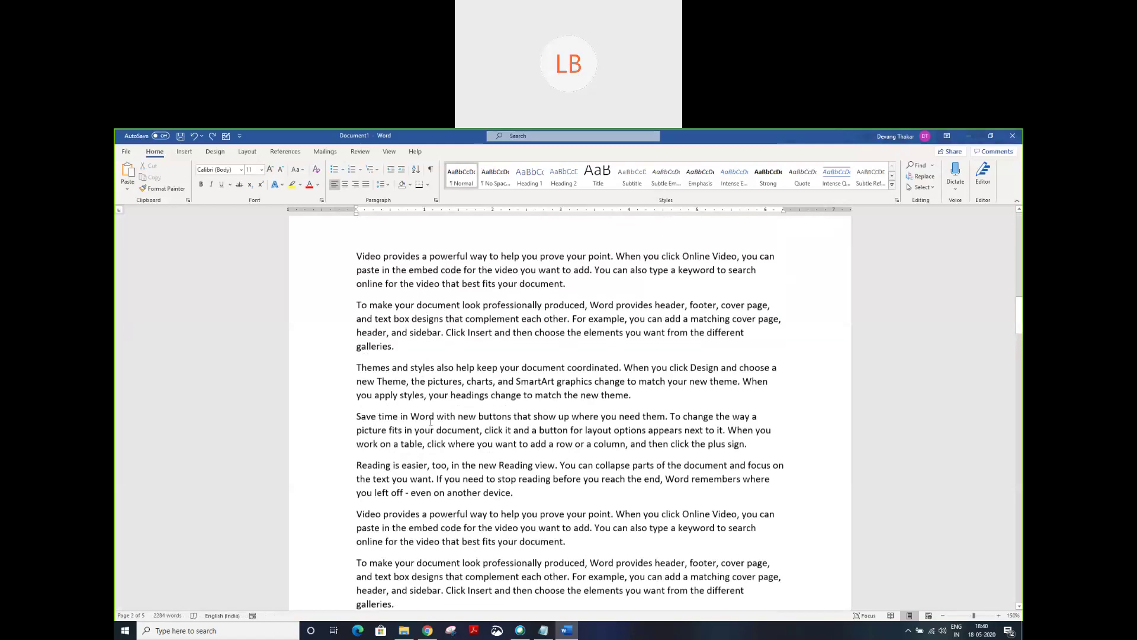
{"action": "scroll", "coordinate": [431, 421], "scroll_direction": "up", "scroll_amount": 10}
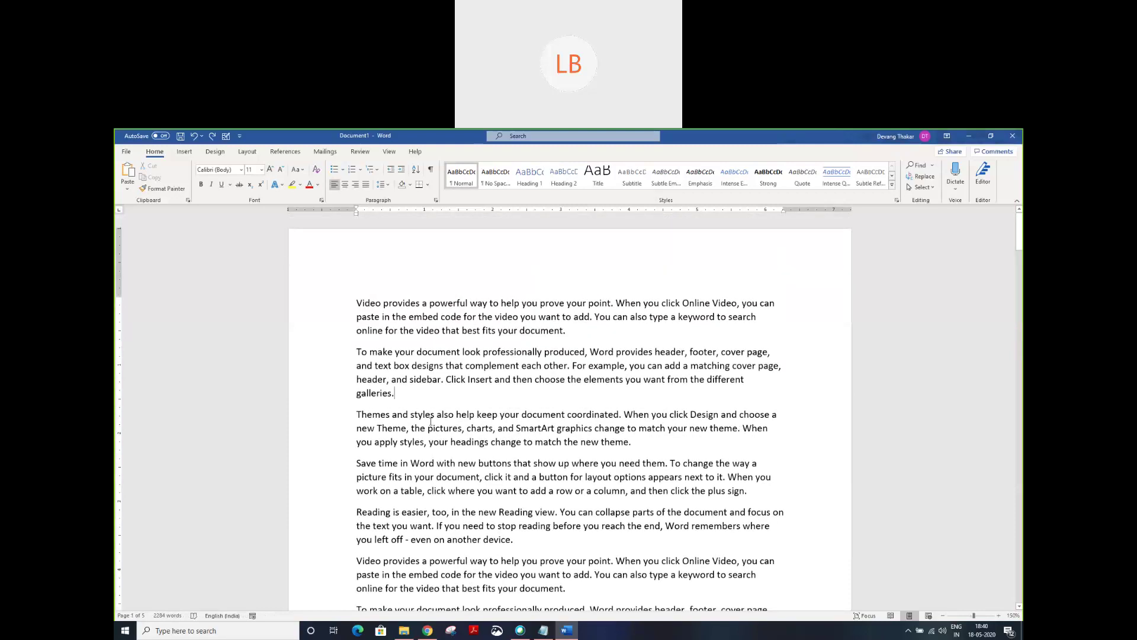
{"action": "key", "text": "ctrl+a"}
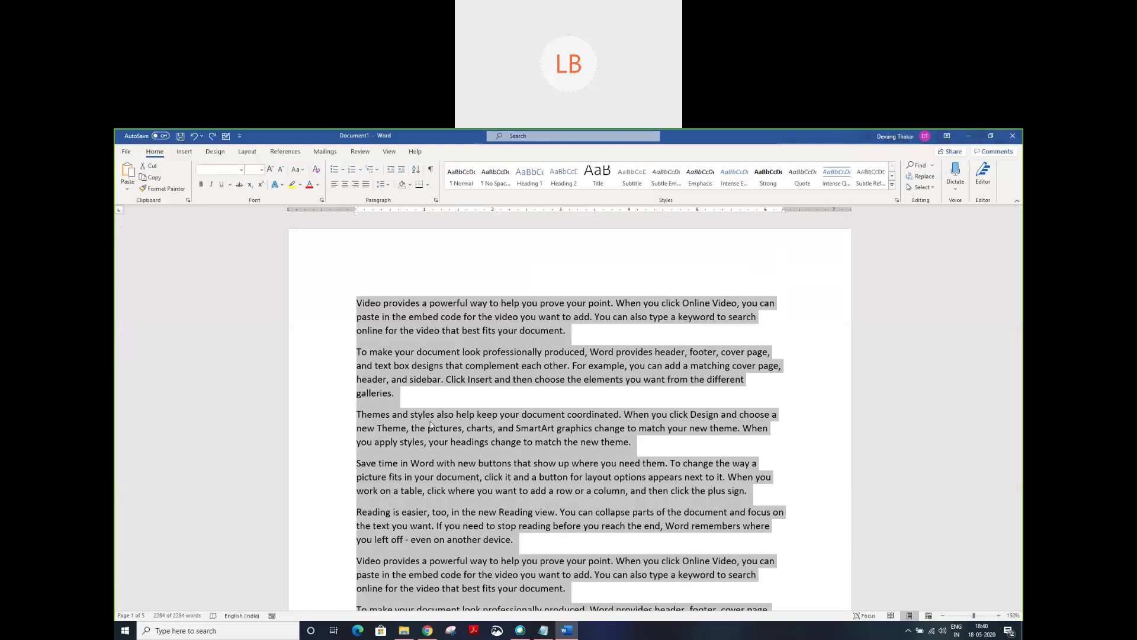
{"action": "left_click", "coordinate": [415, 397]}
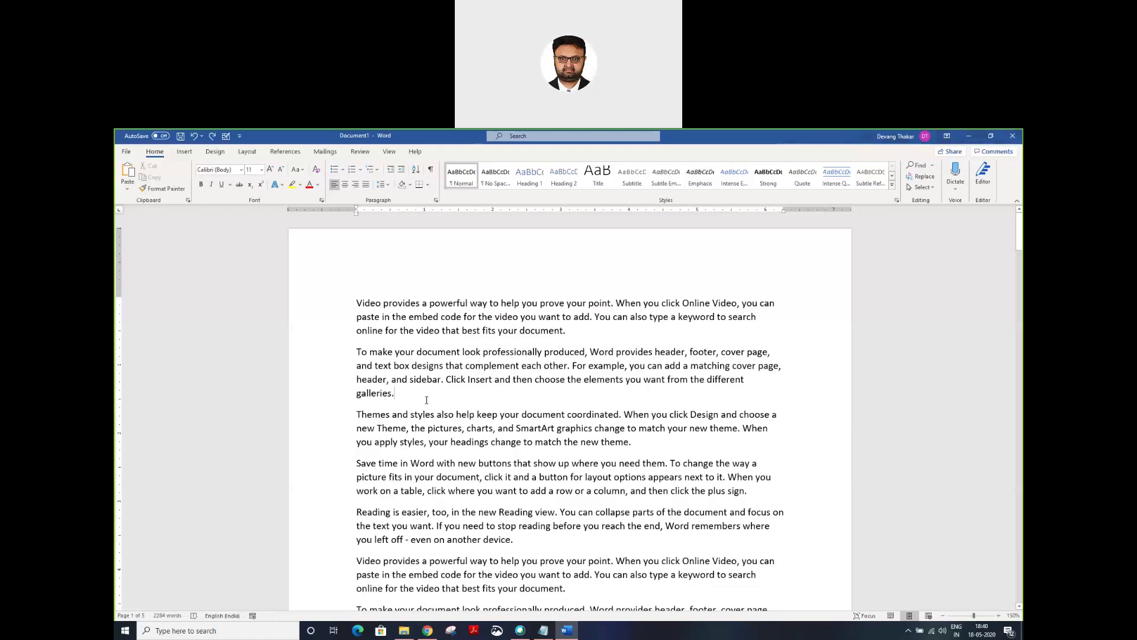
Step: Select all text in the document again, check that the selection spans the pages, and clear it
{"action": "key", "text": "ctrl+a"}
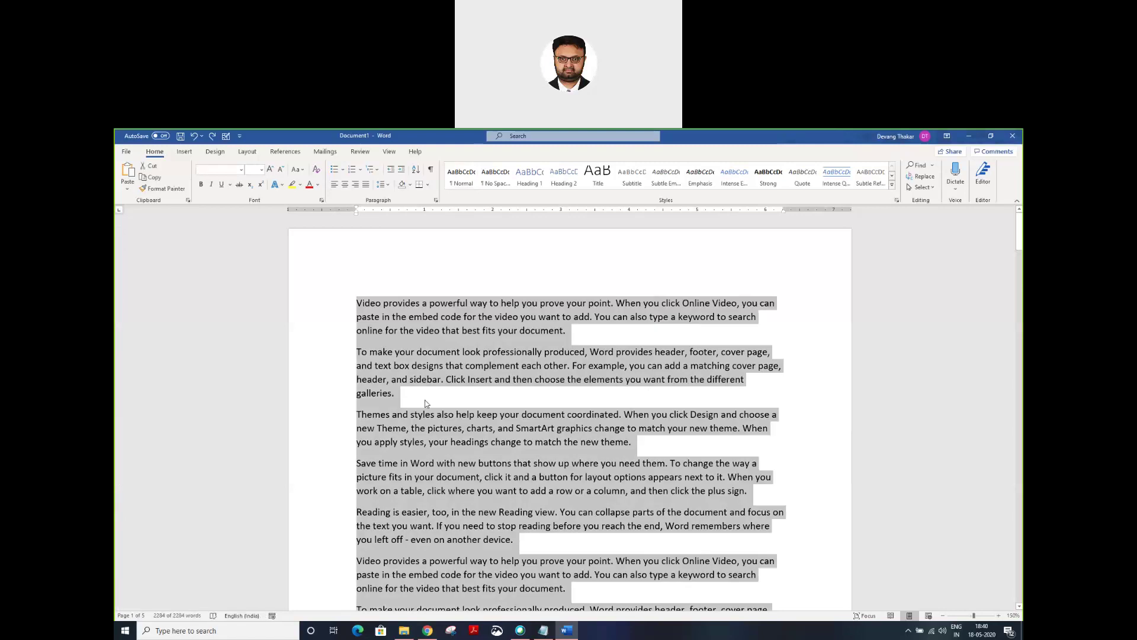
{"action": "scroll", "coordinate": [425, 404], "scroll_direction": "down", "scroll_amount": 6}
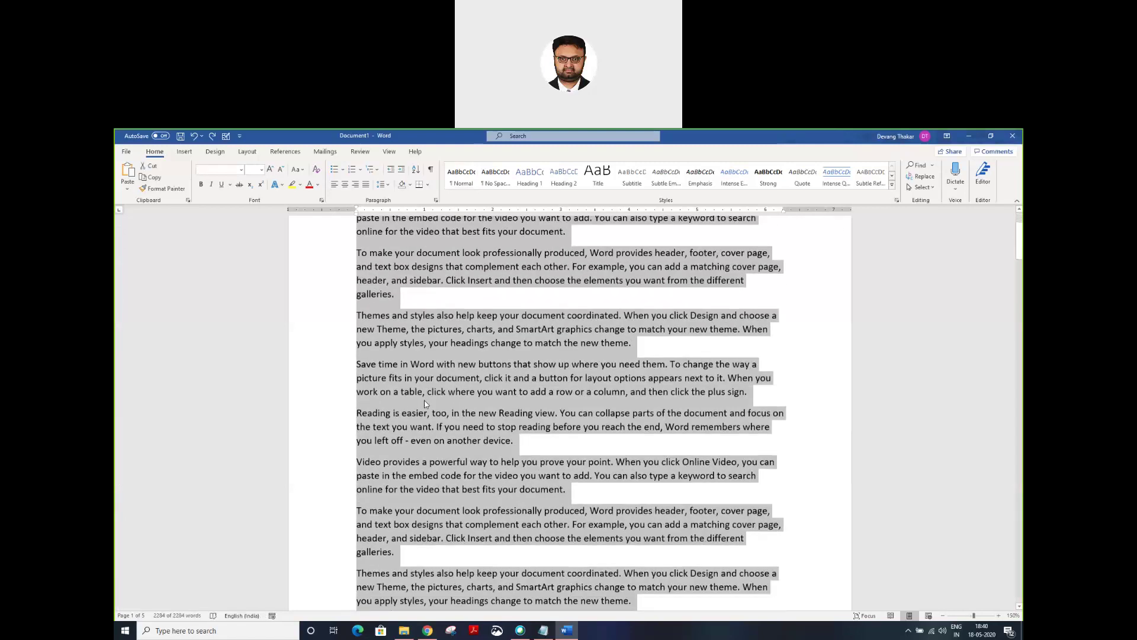
{"action": "scroll", "coordinate": [425, 404], "scroll_direction": "down", "scroll_amount": 15}
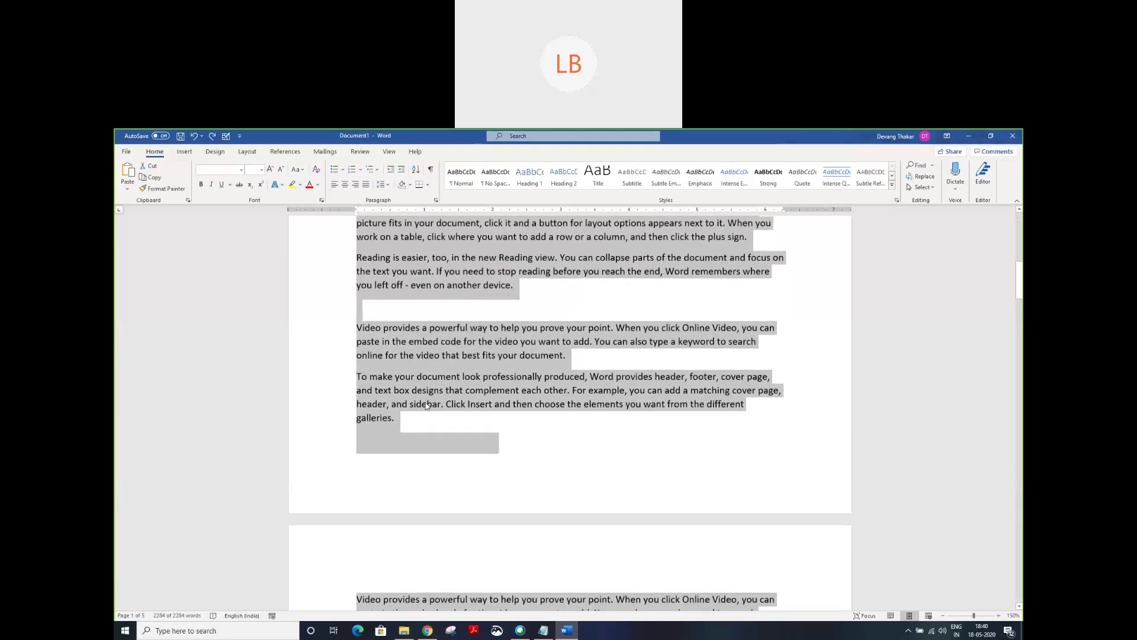
{"action": "scroll", "coordinate": [427, 408], "scroll_direction": "down", "scroll_amount": 10}
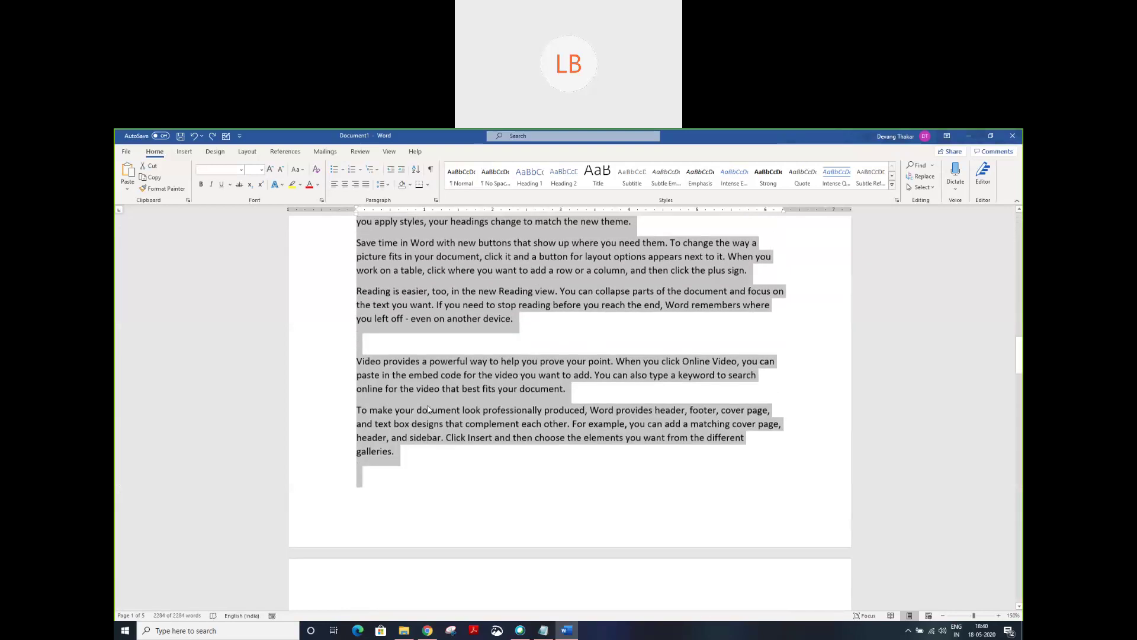
{"action": "scroll", "coordinate": [429, 408], "scroll_direction": "up", "scroll_amount": 10}
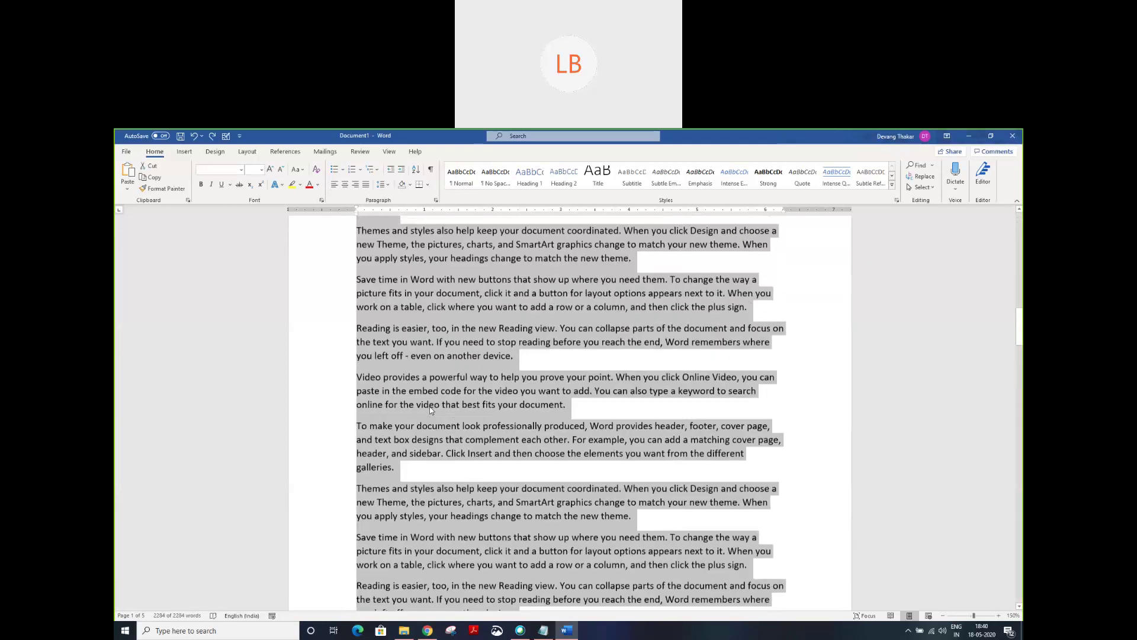
{"action": "scroll", "coordinate": [430, 408], "scroll_direction": "up", "scroll_amount": 15}
{"action": "left_click", "coordinate": [494, 375]}
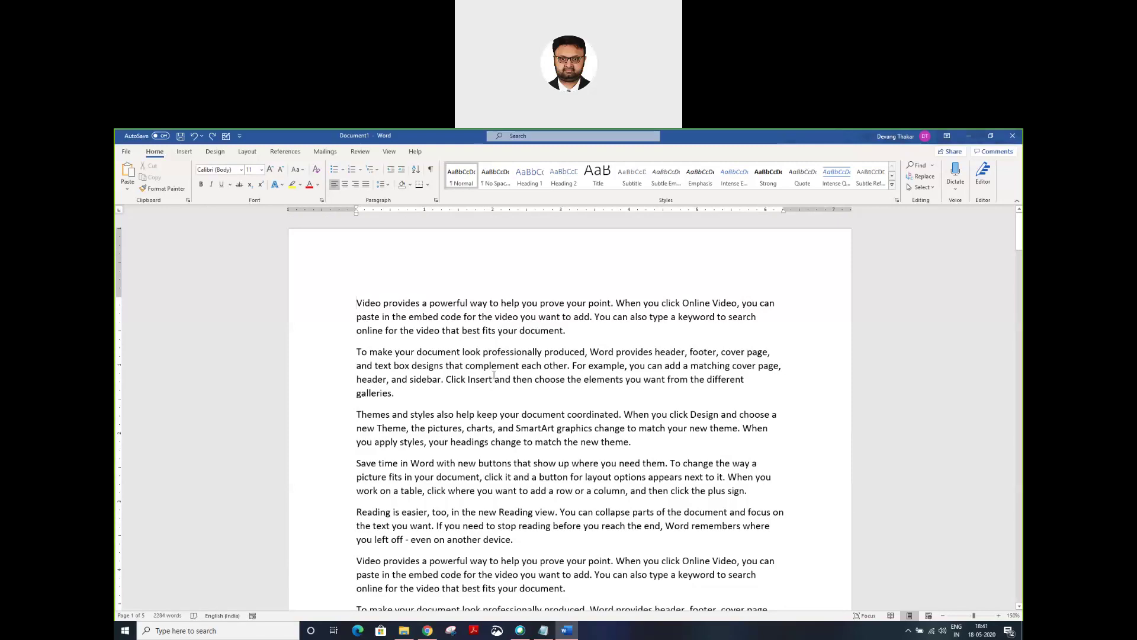
Step: Select the text from the start of the document to the end of the first page's last paragraph
{"action": "scroll", "coordinate": [493, 375], "scroll_direction": "down", "scroll_amount": 6}
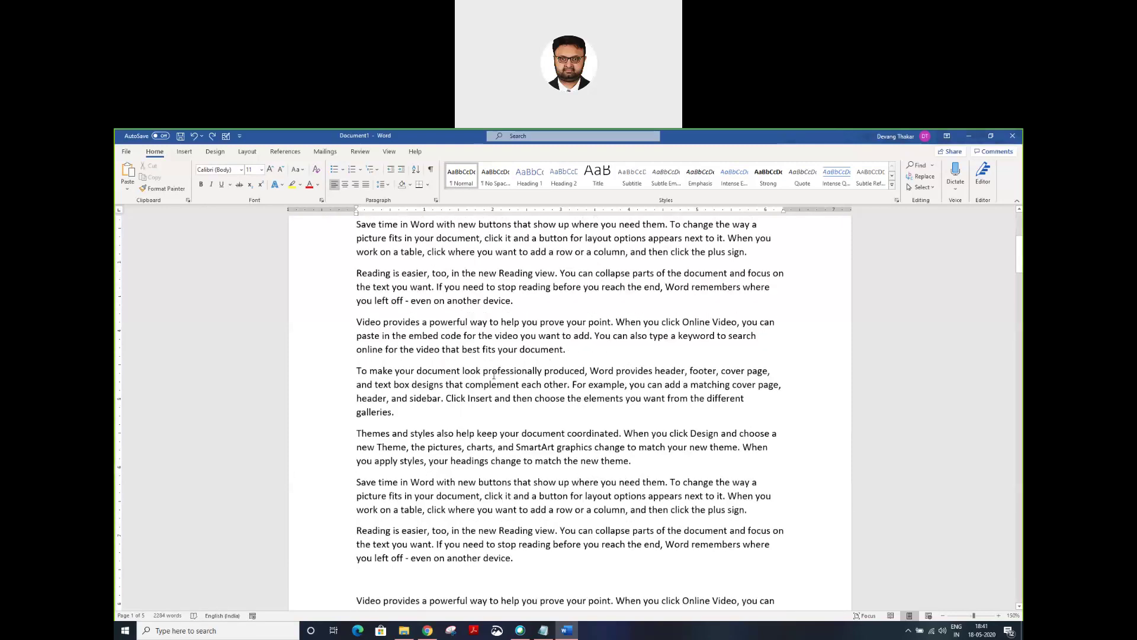
{"action": "scroll", "coordinate": [466, 441], "scroll_direction": "down", "scroll_amount": 4}
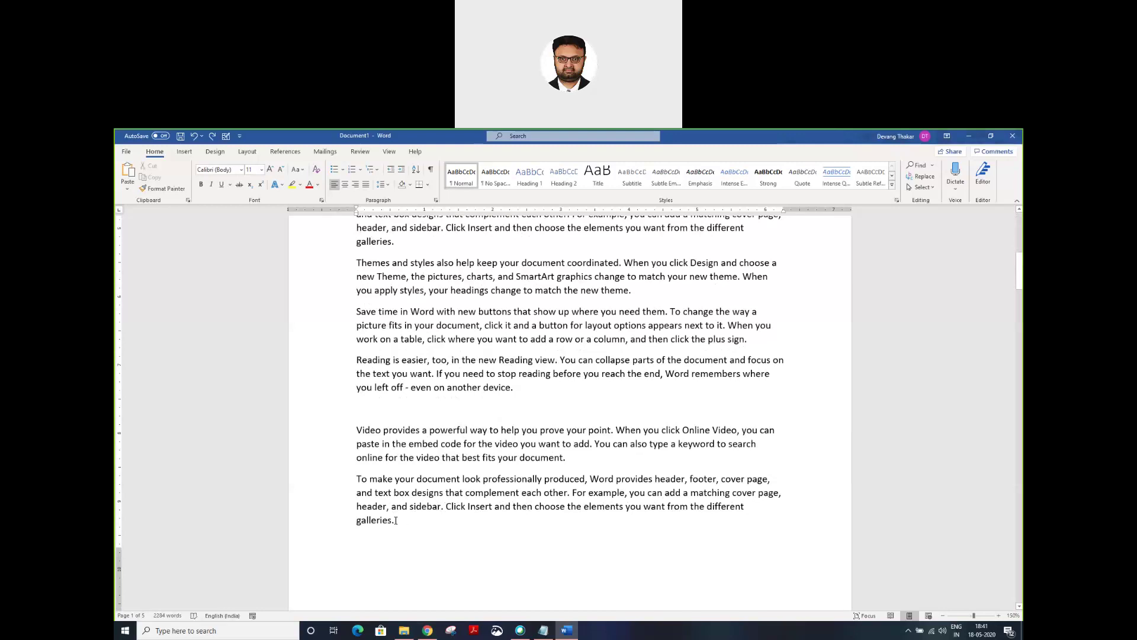
{"action": "key", "text": "ctrl+a"}
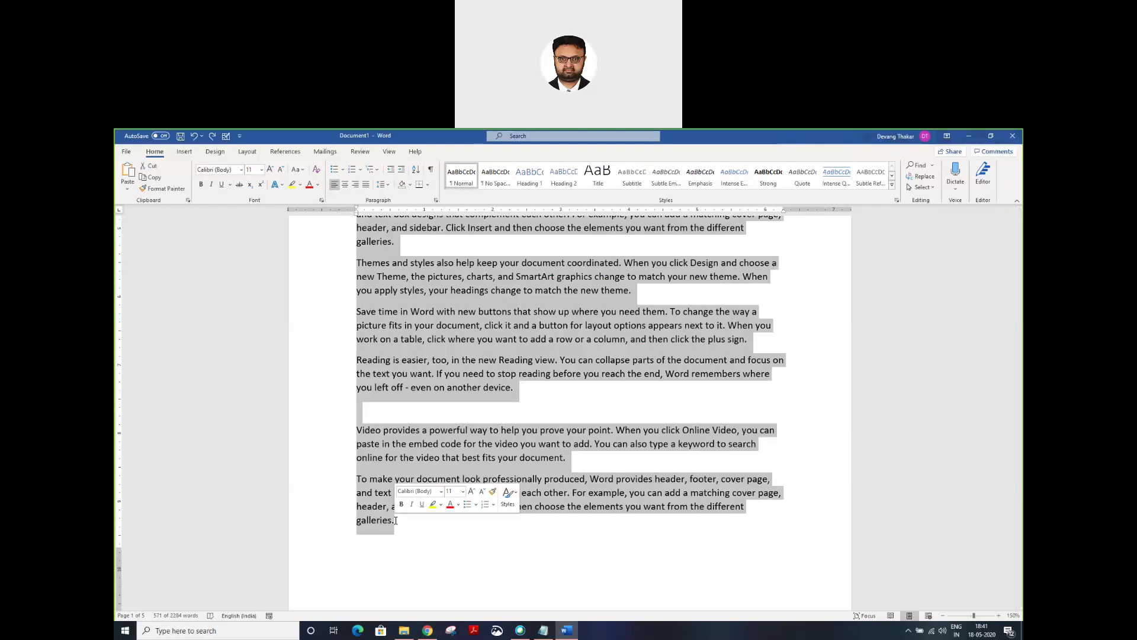
{"action": "scroll", "coordinate": [360, 368], "scroll_direction": "up", "scroll_amount": 10}
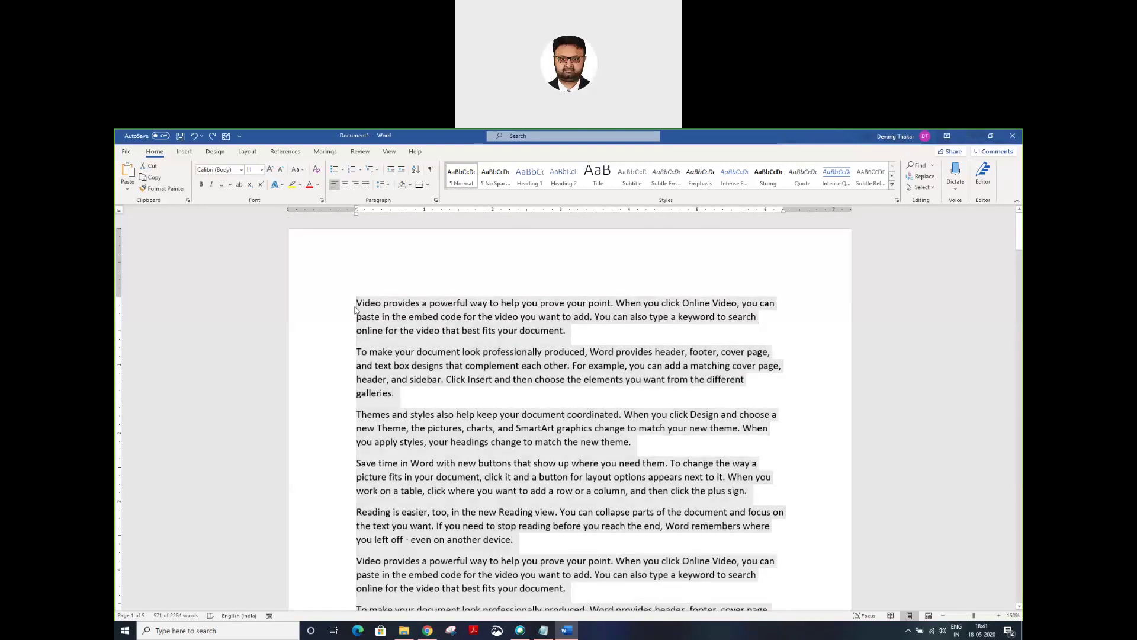
Step: Place the cursor before the document's first word and reselect everything up to the final "galleries." on the first page
{"action": "left_click", "coordinate": [356, 305]}
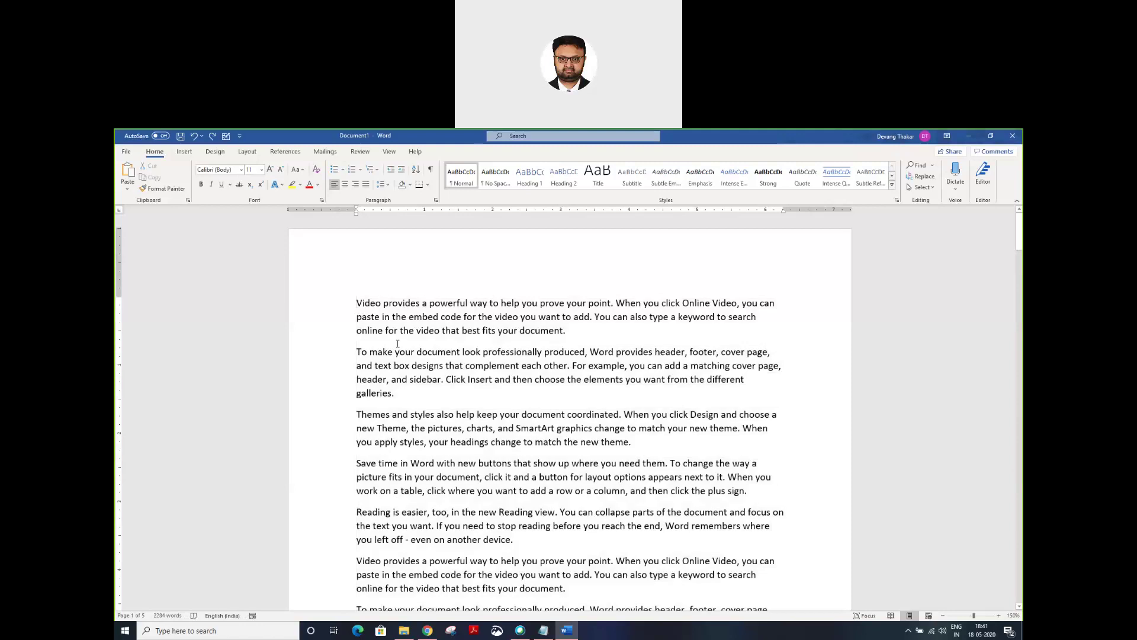
{"action": "scroll", "coordinate": [397, 343], "scroll_direction": "down", "scroll_amount": 10}
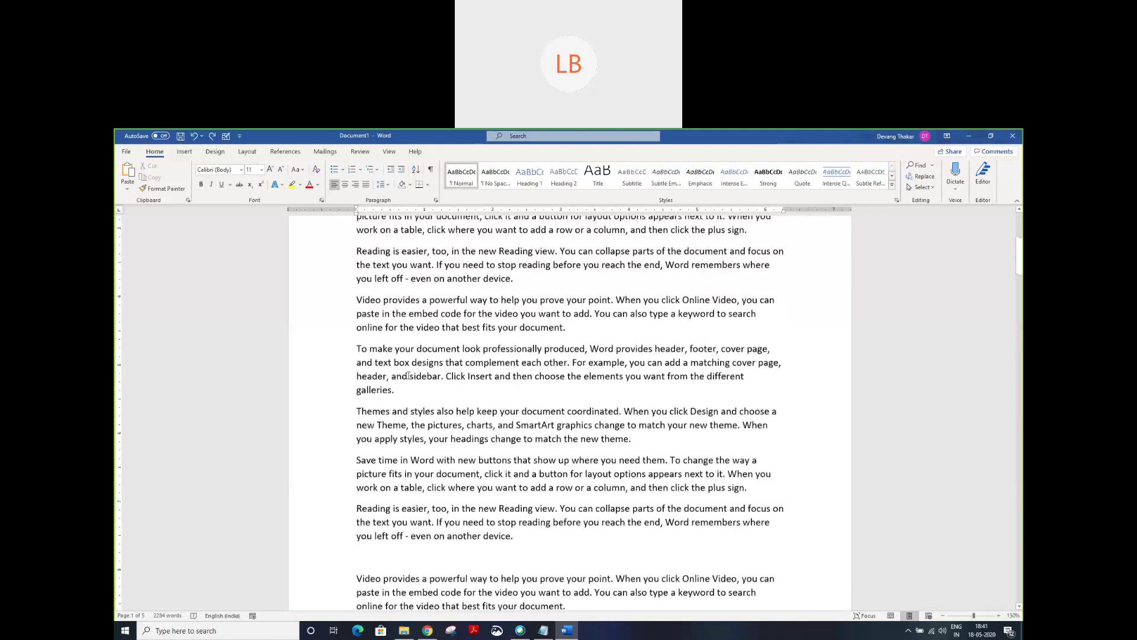
{"action": "scroll", "coordinate": [412, 501], "scroll_direction": "down", "scroll_amount": 1}
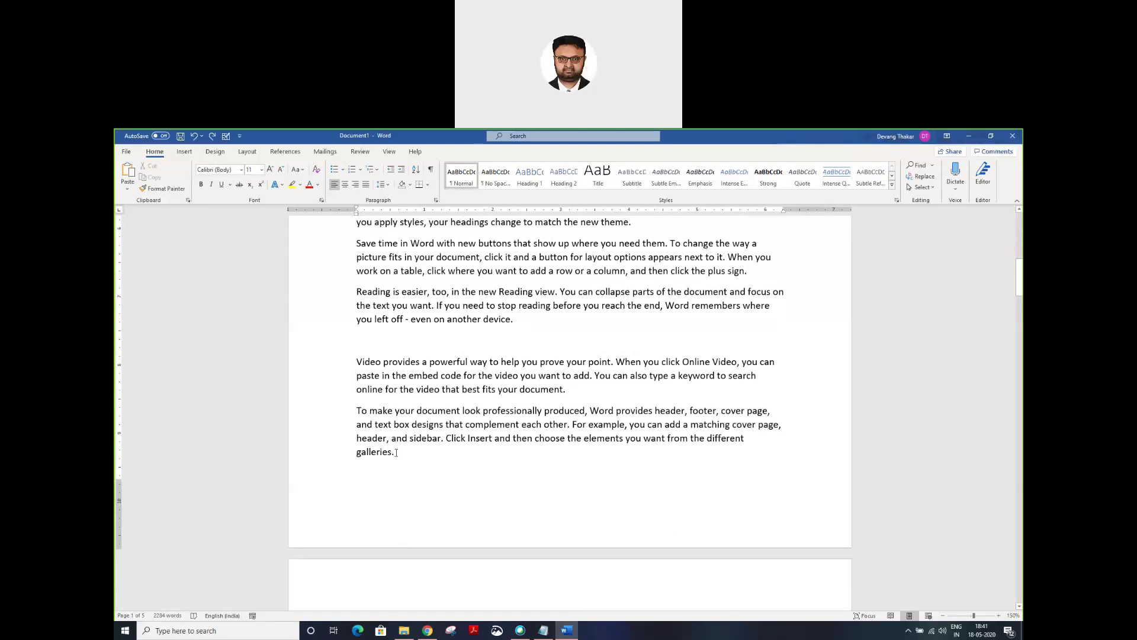
{"action": "key", "text": "ctrl+a"}
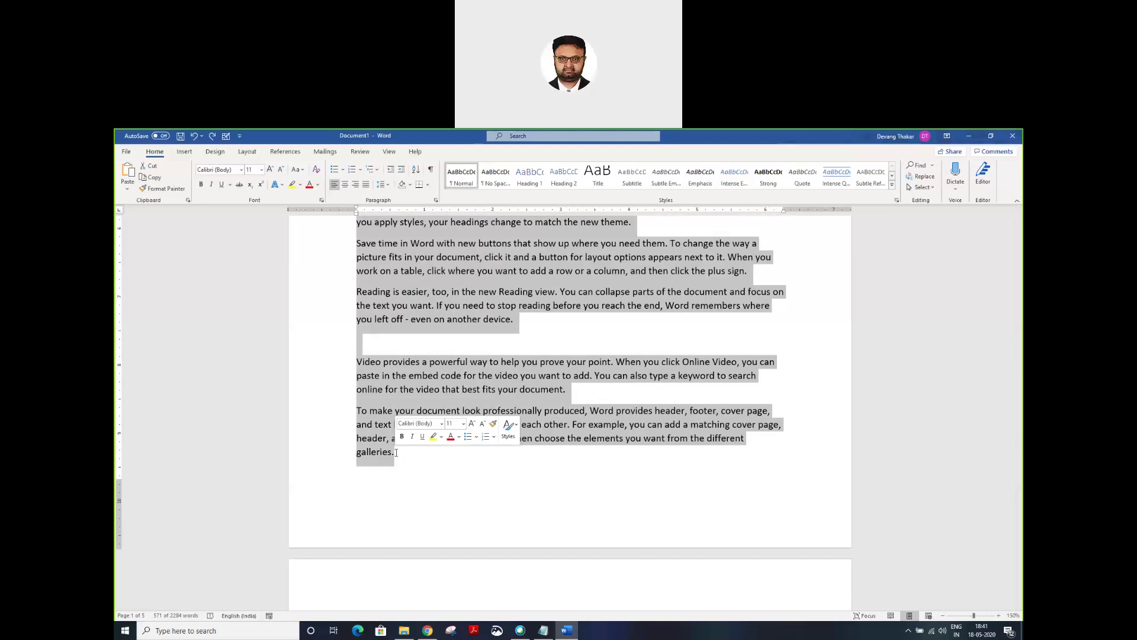
Step: Examine the extent of the selection across the first page, and clear it
{"action": "scroll", "coordinate": [396, 453], "scroll_direction": "down", "scroll_amount": 10}
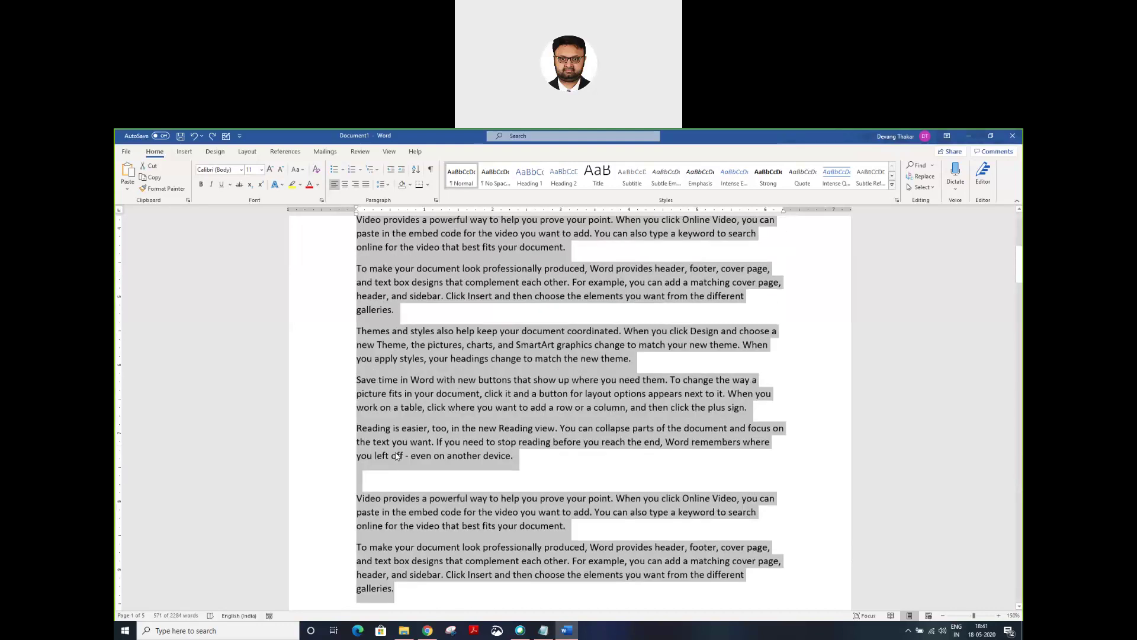
{"action": "scroll", "coordinate": [396, 456], "scroll_direction": "up", "scroll_amount": 5}
{"action": "scroll", "coordinate": [397, 456], "scroll_direction": "down", "scroll_amount": 1}
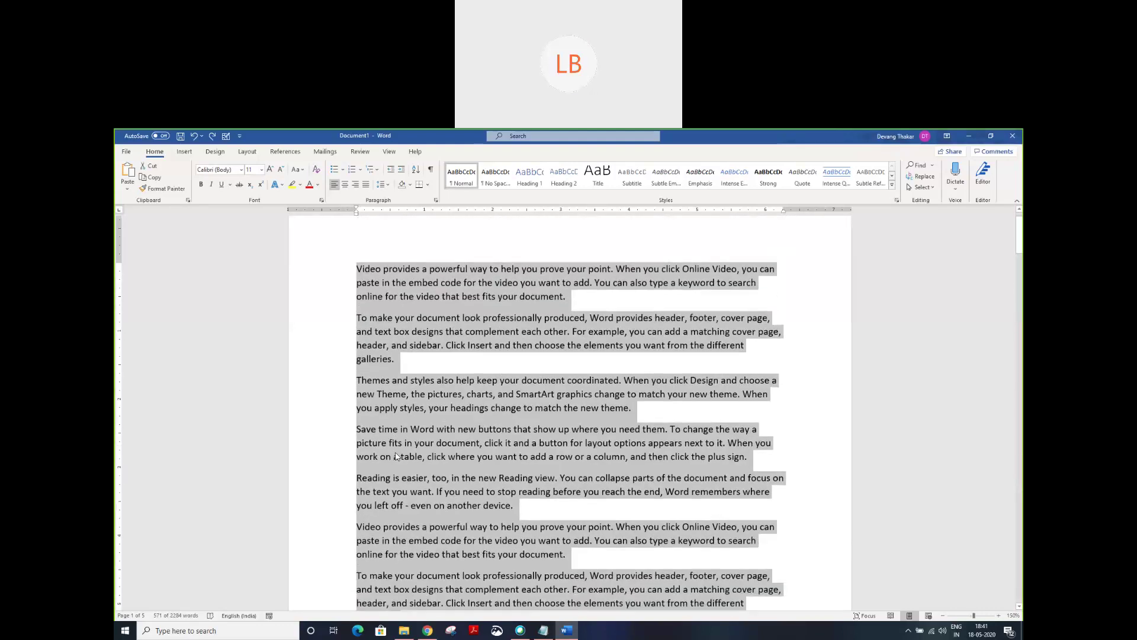
{"action": "scroll", "coordinate": [397, 456], "scroll_direction": "up", "scroll_amount": 1}
{"action": "scroll", "coordinate": [397, 456], "scroll_direction": "down", "scroll_amount": 7}
{"action": "scroll", "coordinate": [397, 456], "scroll_direction": "down", "scroll_amount": 1}
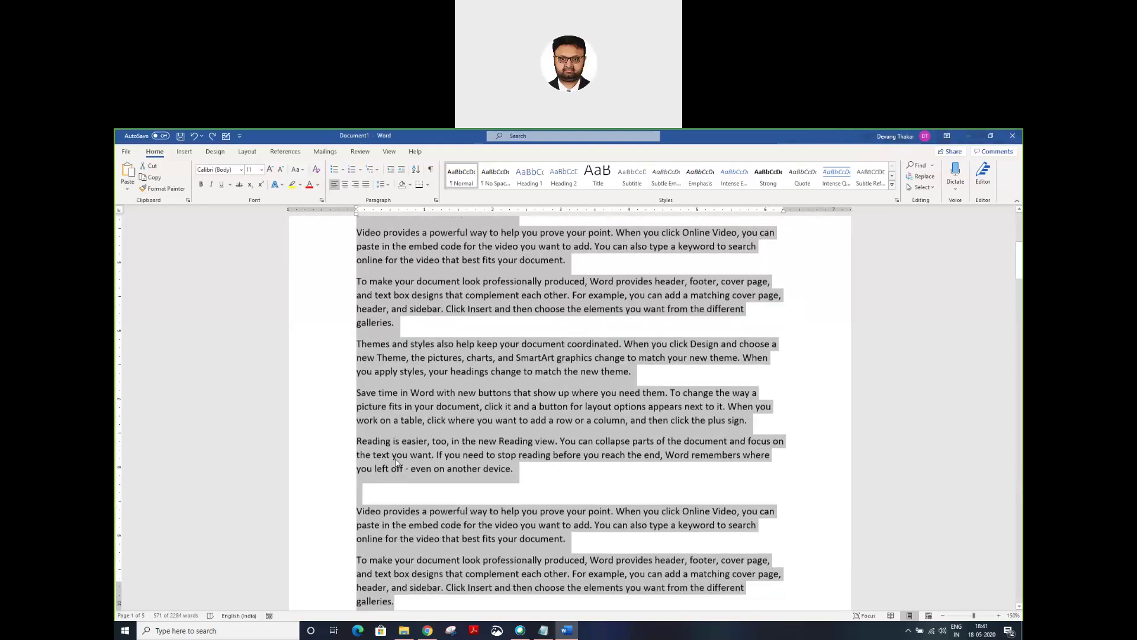
{"action": "scroll", "coordinate": [397, 463], "scroll_direction": "down", "scroll_amount": 2}
{"action": "scroll", "coordinate": [396, 462], "scroll_direction": "up", "scroll_amount": 5}
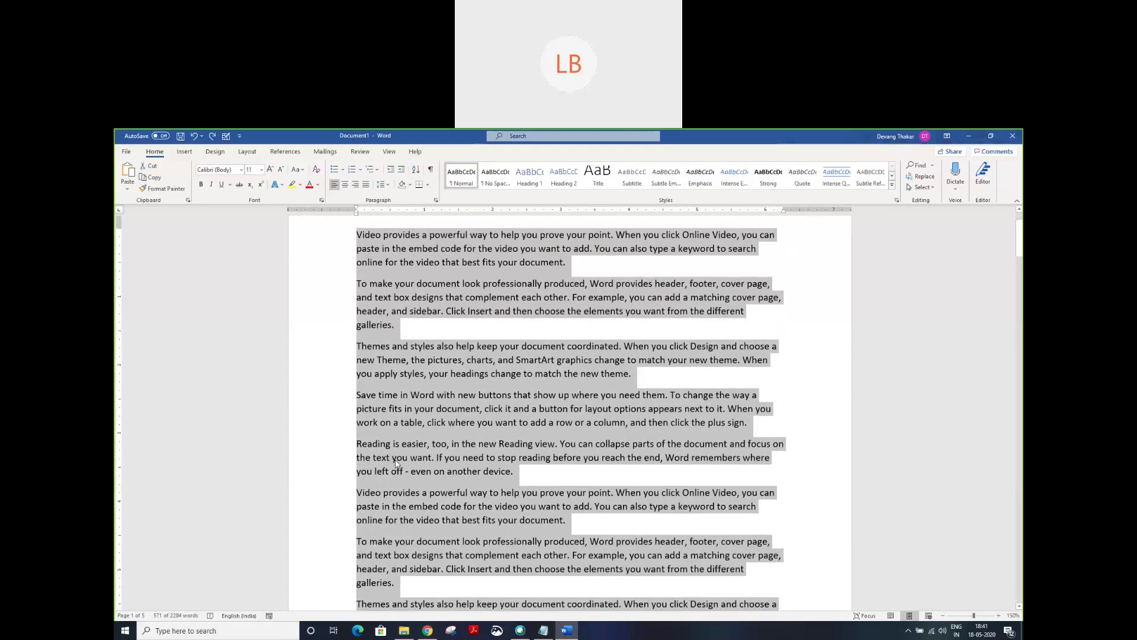
{"action": "left_click", "coordinate": [444, 390]}
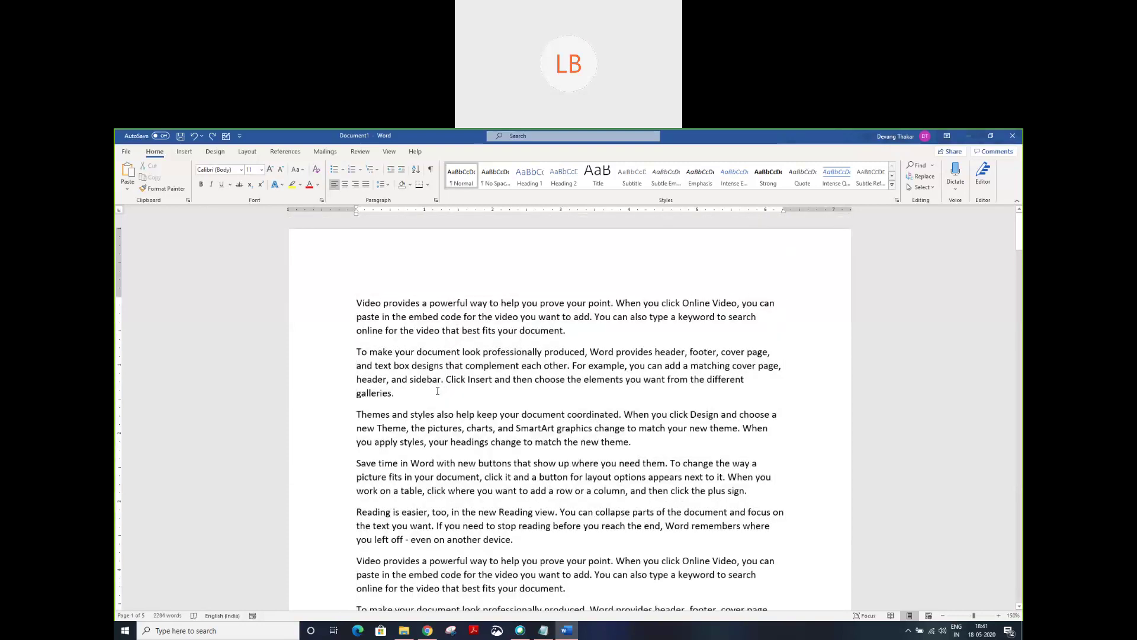
Step: Select the whole first paragraph from "Video" to "document.", and clear the selection with the cursor at the paragraph's end
{"action": "left_click", "coordinate": [359, 303]}
{"action": "key", "text": "shift+End"}
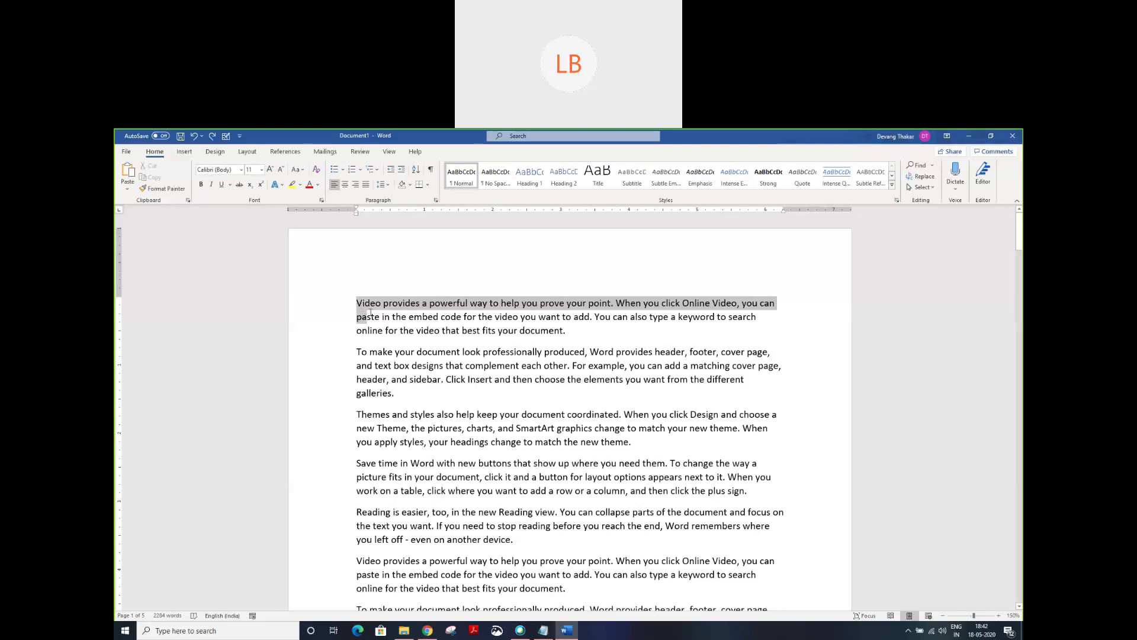
{"action": "left_click_drag", "start_coordinate": [369, 312], "coordinate": [569, 335]}
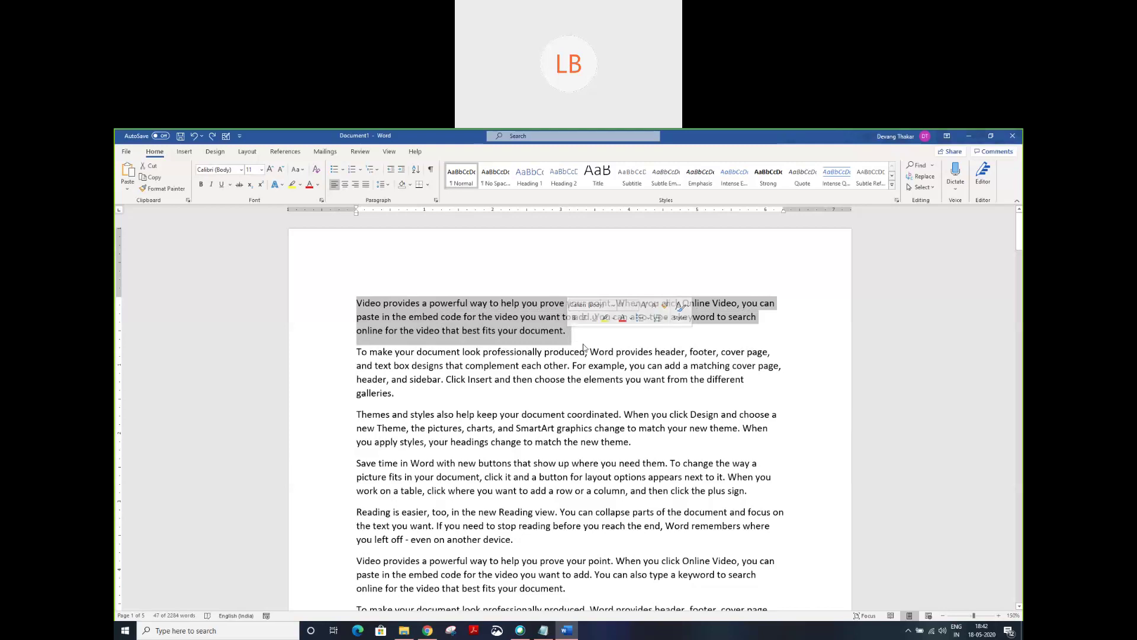
{"action": "left_click", "coordinate": [613, 336]}
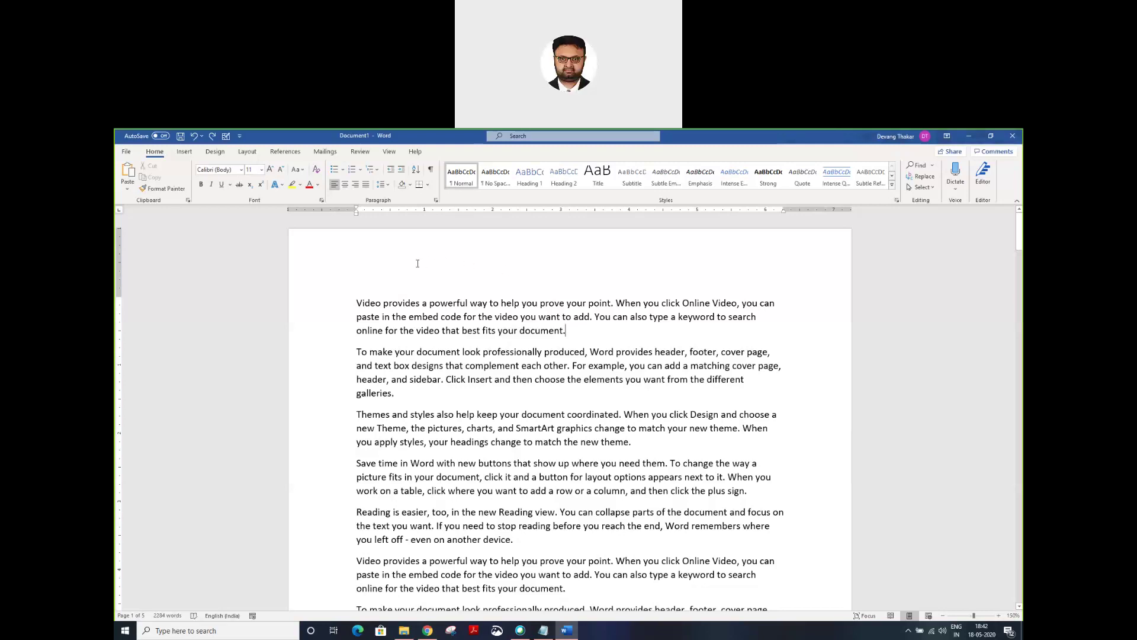
Step: Select the first paragraph's first line as a whole line, clear it, and select the second line the same way
{"action": "left_click", "coordinate": [319, 307]}
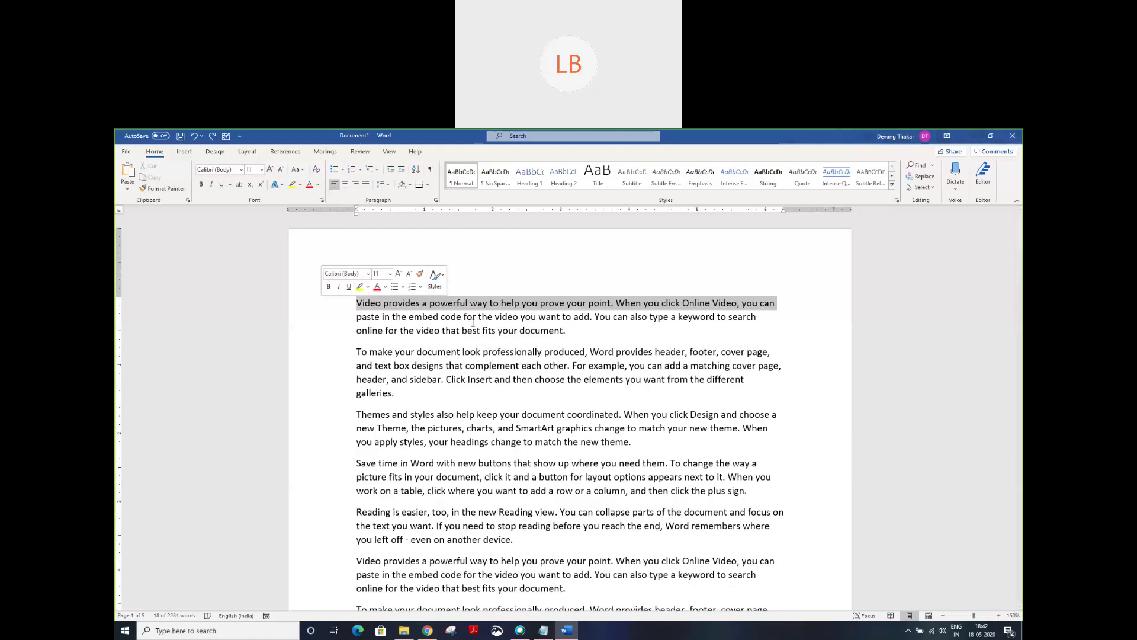
{"action": "left_click", "coordinate": [474, 317]}
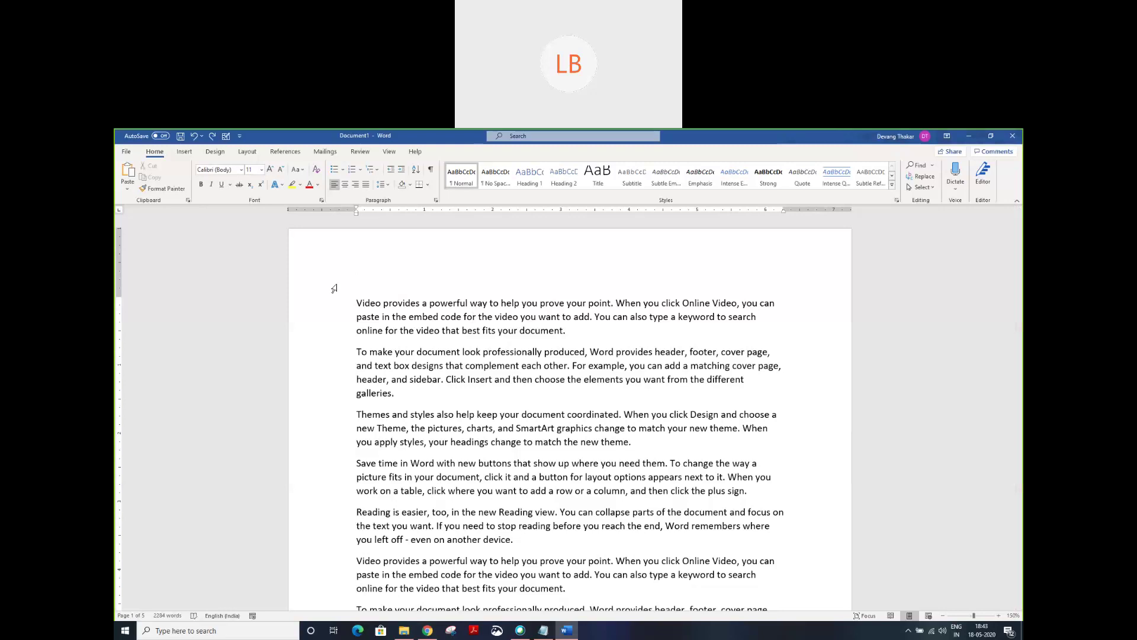
{"action": "left_click", "coordinate": [331, 321]}
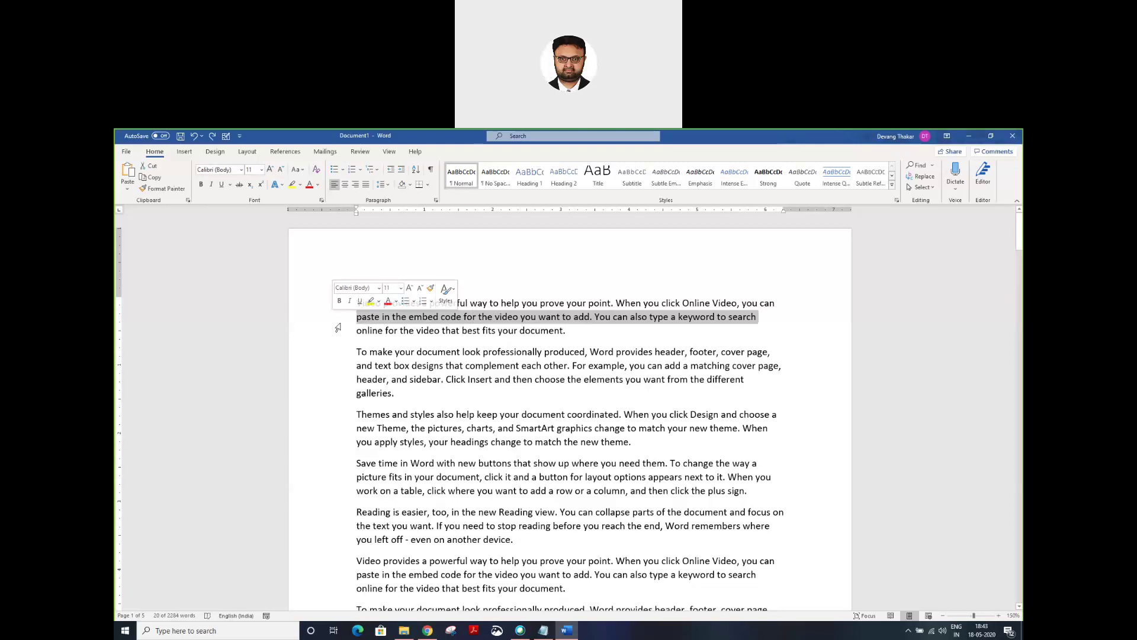
Step: Select whole lines from the first paragraph's second line through the third paragraph's first line, and clear the selection
{"action": "left_click_drag", "start_coordinate": [313, 325], "coordinate": [302, 421]}
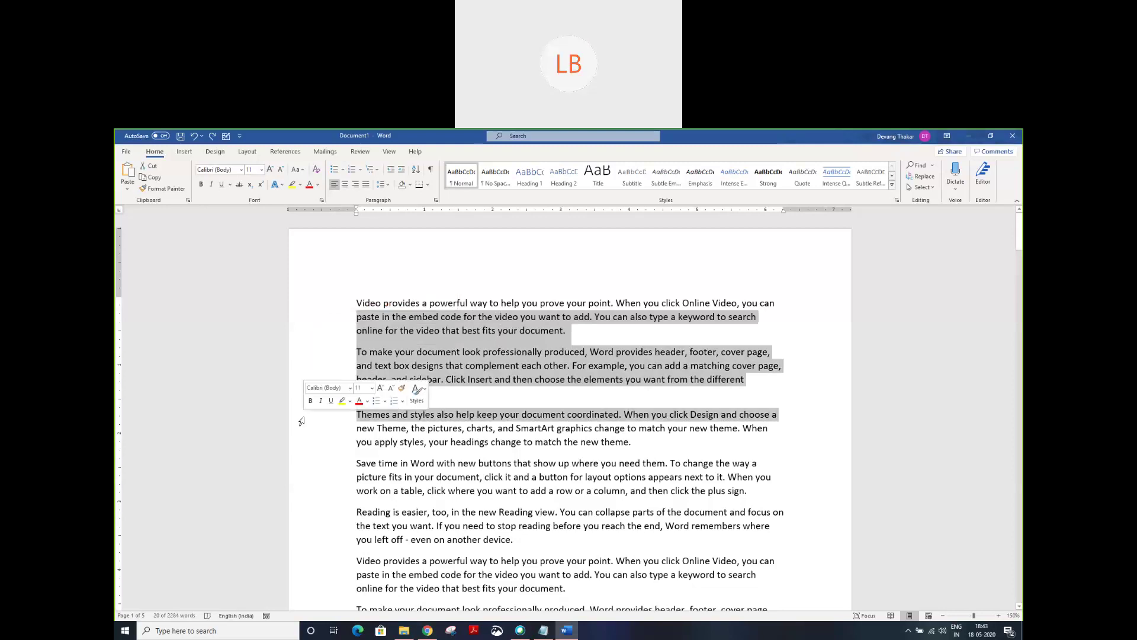
{"action": "left_click", "coordinate": [409, 318]}
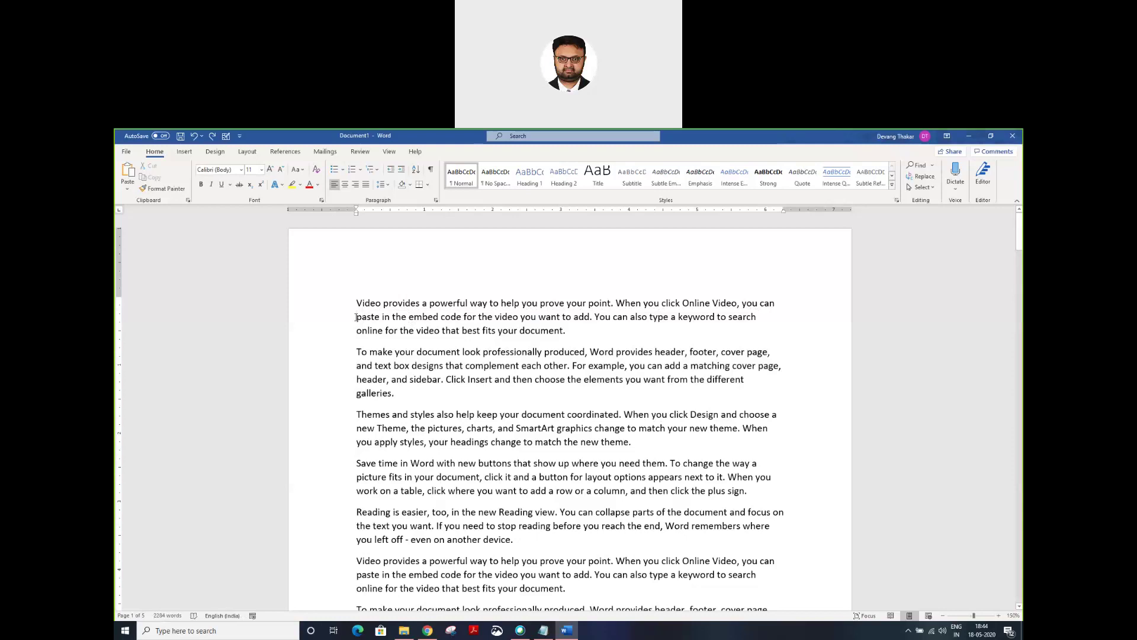
Step: Select from "paste" in the first paragraph to the end of the second paragraph, clear it, and select only the letters "pas"
{"action": "left_click", "coordinate": [355, 316]}
{"action": "left_click_drag", "start_coordinate": [355, 317], "coordinate": [404, 398]}
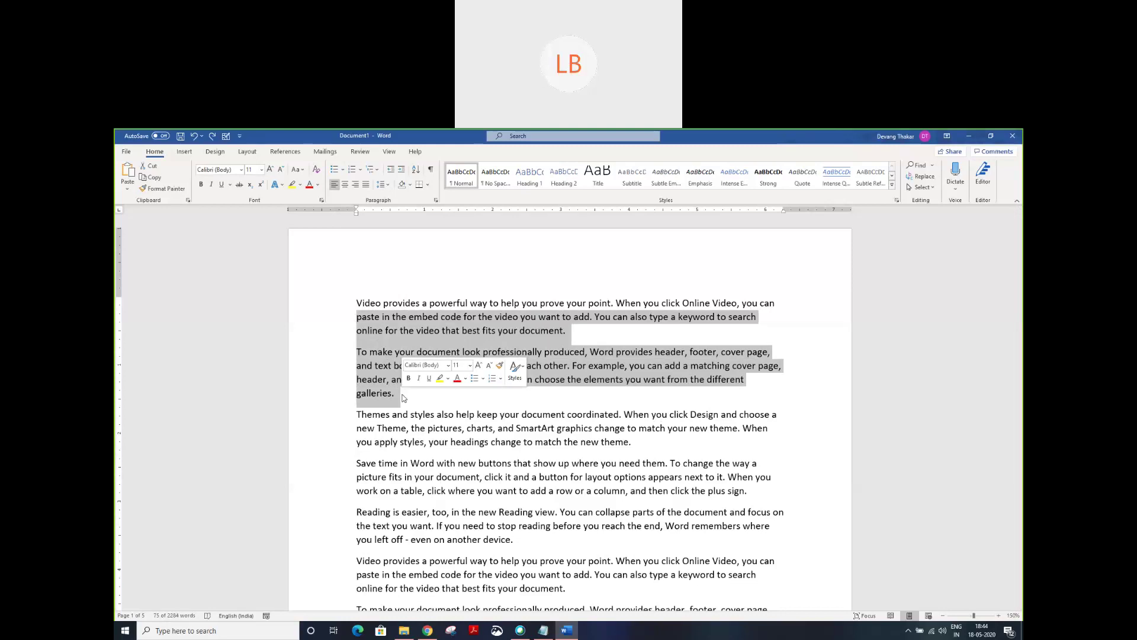
{"action": "left_click", "coordinate": [402, 397]}
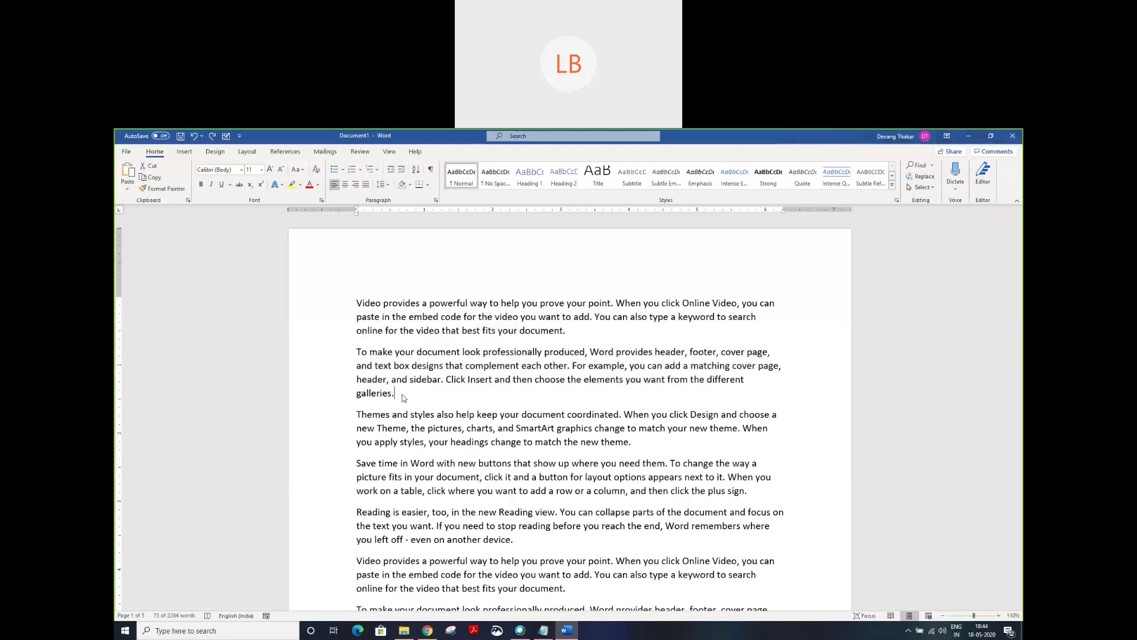
{"action": "left_click_drag", "start_coordinate": [355, 318], "coordinate": [372, 322]}
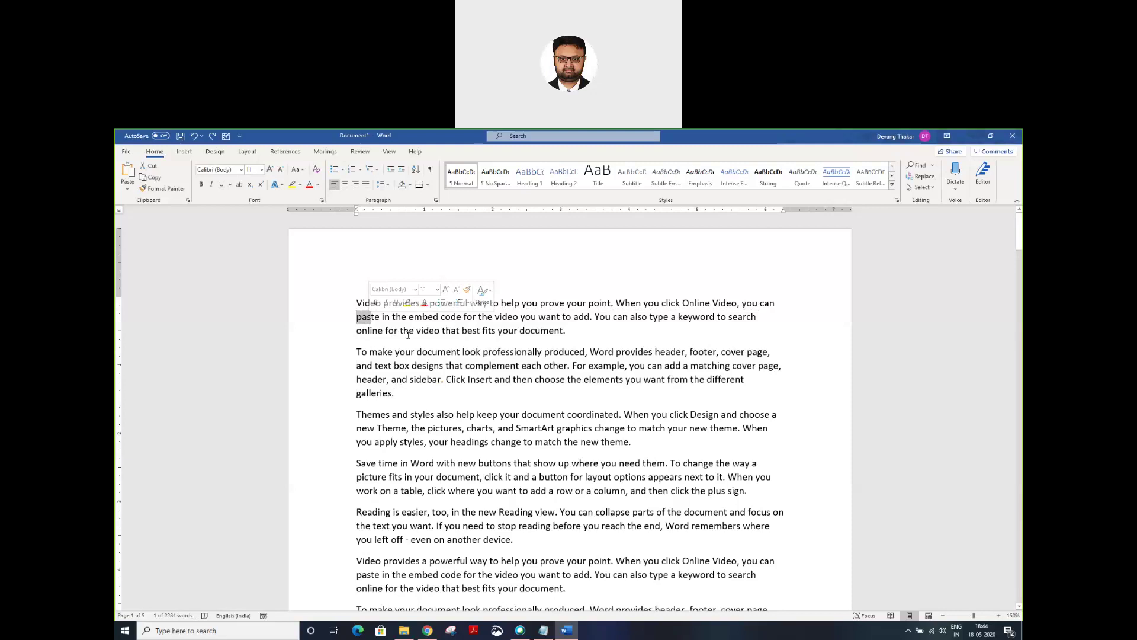
Step: Clear the text selection and create a new document from the "Polished resume, designed by MOO" template
{"action": "left_click", "coordinate": [408, 333]}
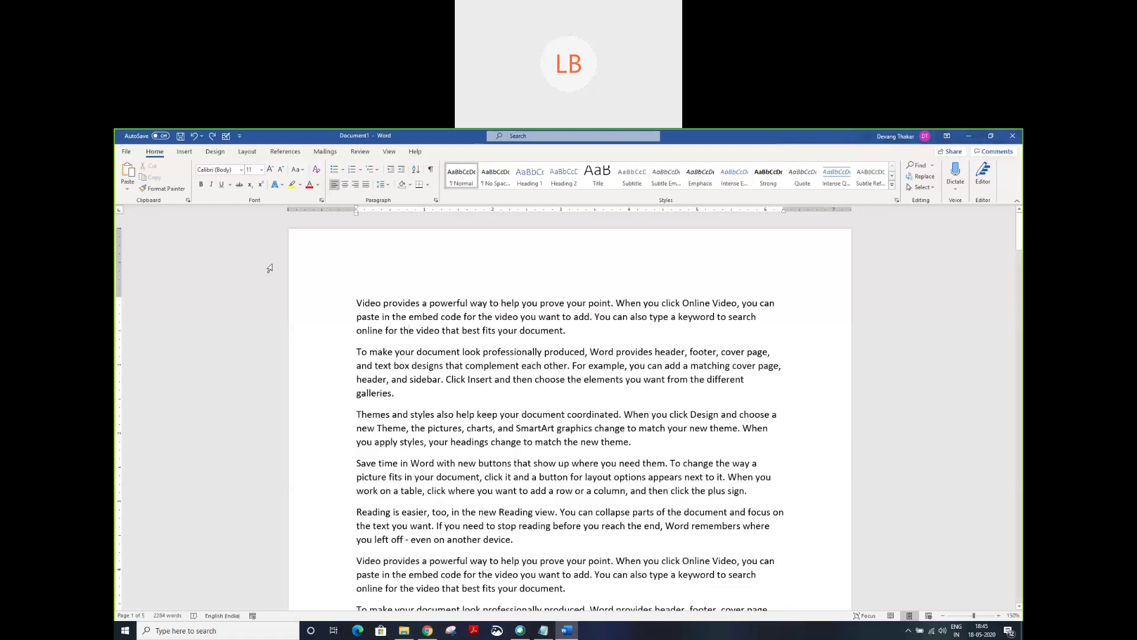
{"action": "left_click", "coordinate": [127, 152]}
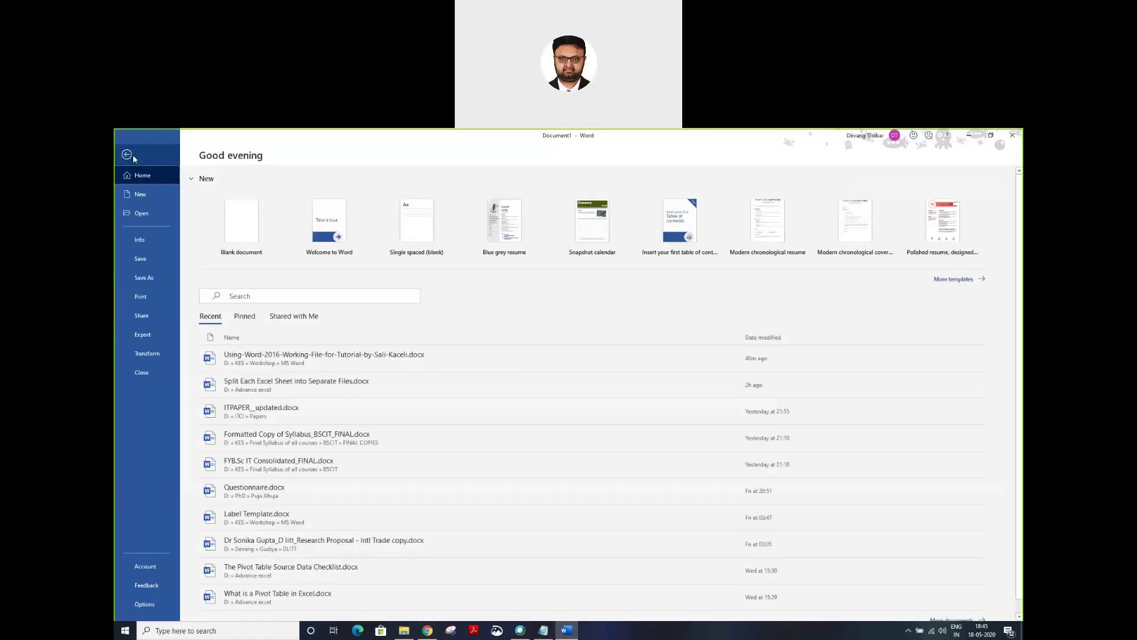
{"action": "left_click", "coordinate": [148, 193]}
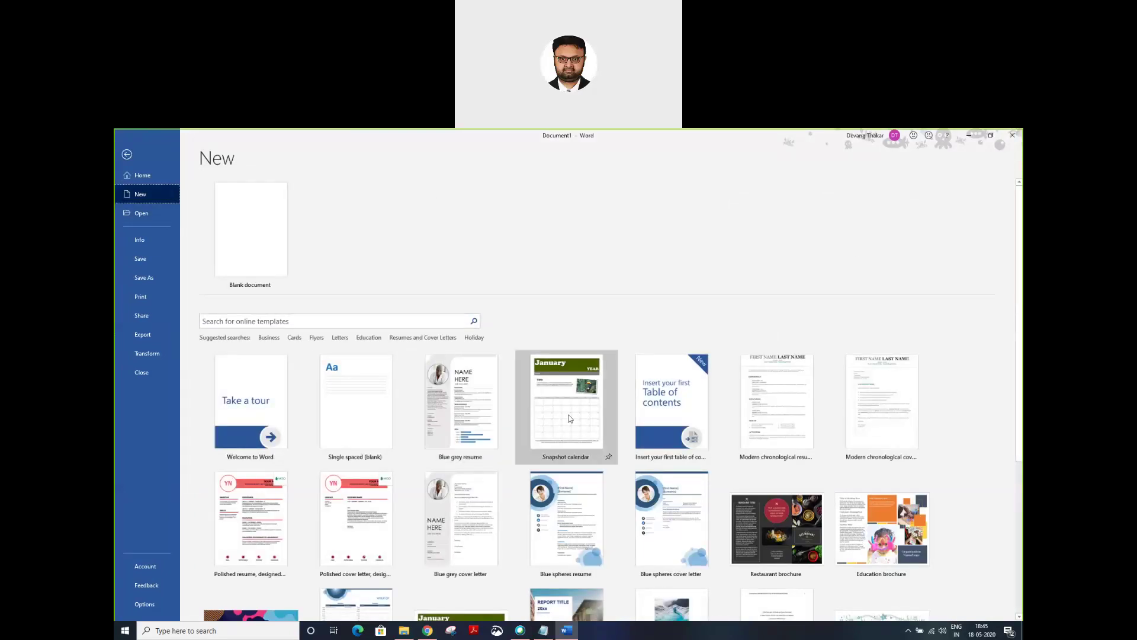
{"action": "left_click", "coordinate": [275, 519]}
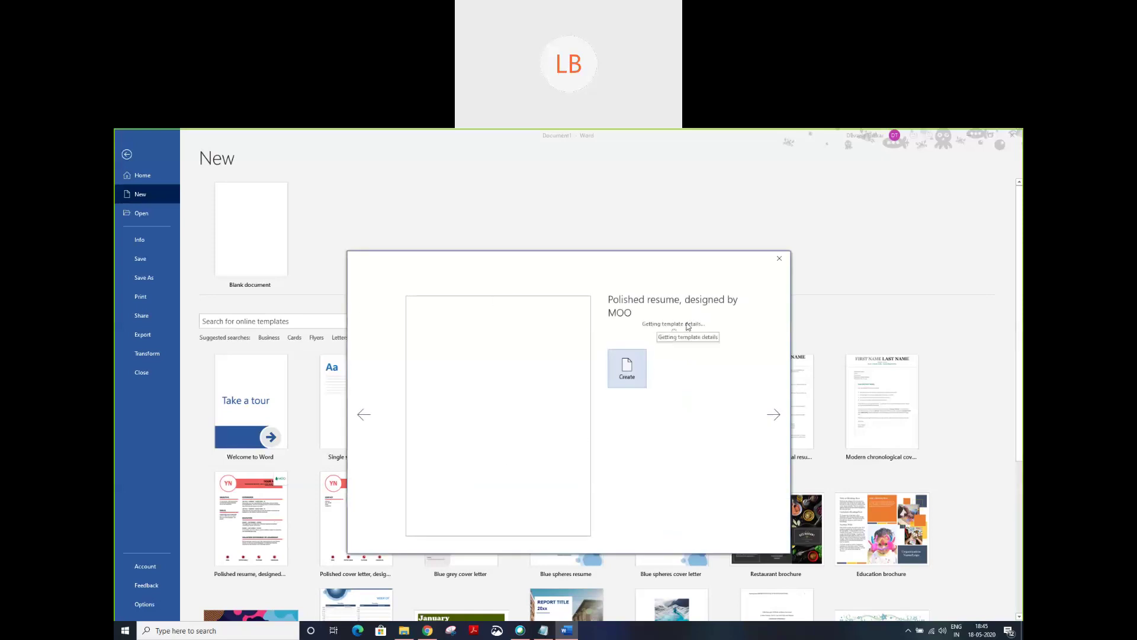
{"action": "left_click", "coordinate": [634, 366]}
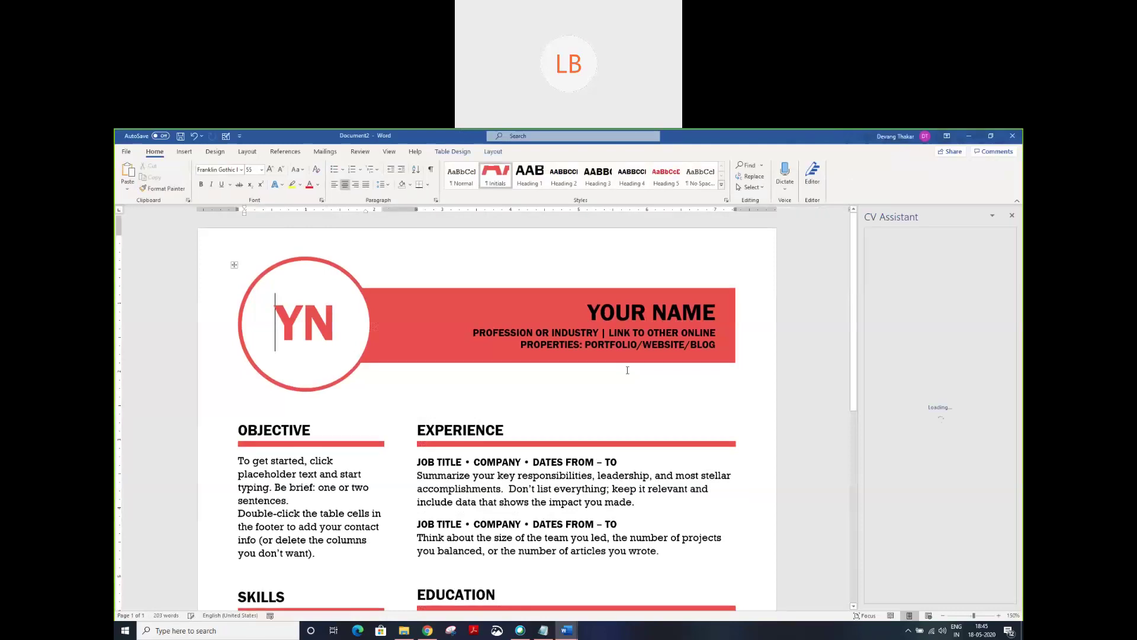
Step: Examine the resume template from header to footer, selecting its "YOUR NAME" placeholder
{"action": "scroll", "coordinate": [629, 370], "scroll_direction": "down", "scroll_amount": 2}
{"action": "scroll", "coordinate": [627, 369], "scroll_direction": "down", "scroll_amount": 5}
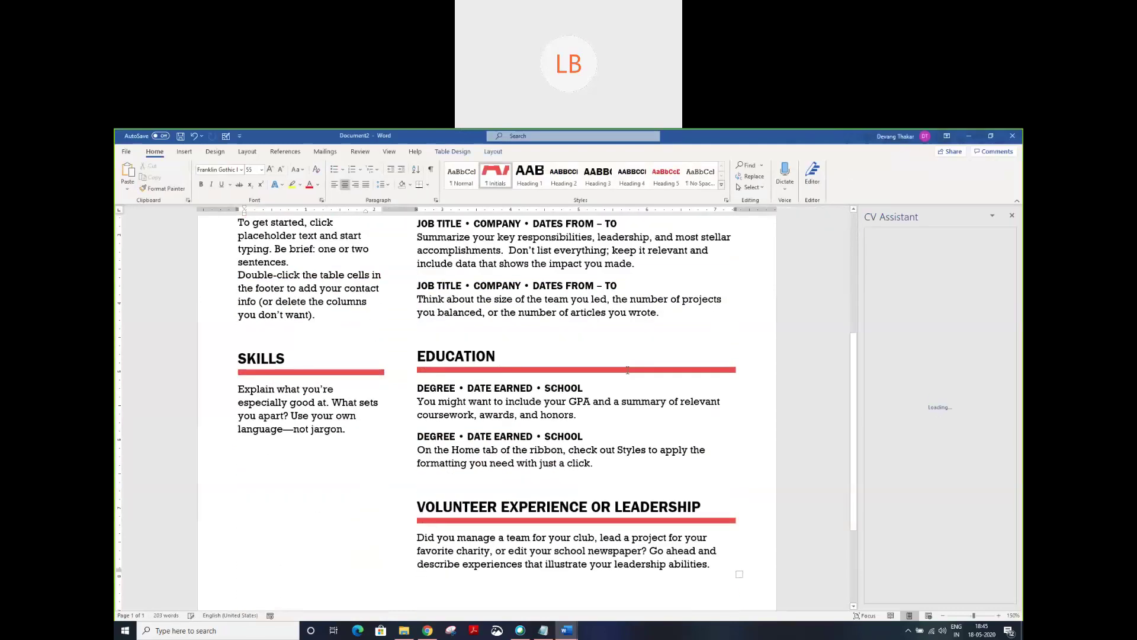
{"action": "scroll", "coordinate": [627, 370], "scroll_direction": "up", "scroll_amount": 4}
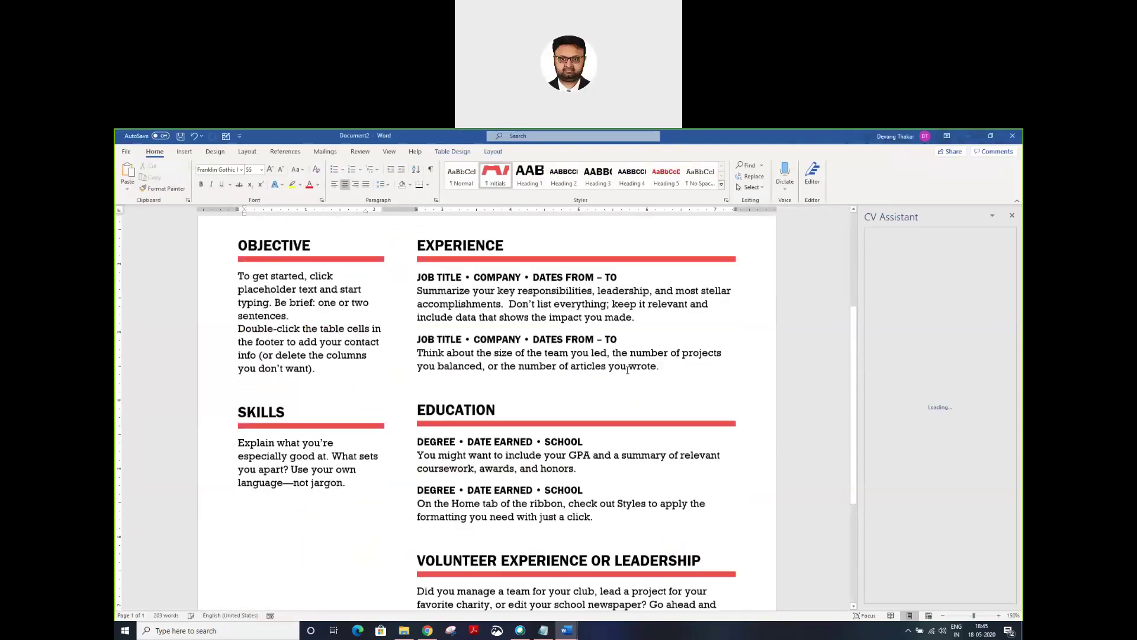
{"action": "scroll", "coordinate": [627, 369], "scroll_direction": "up", "scroll_amount": 2}
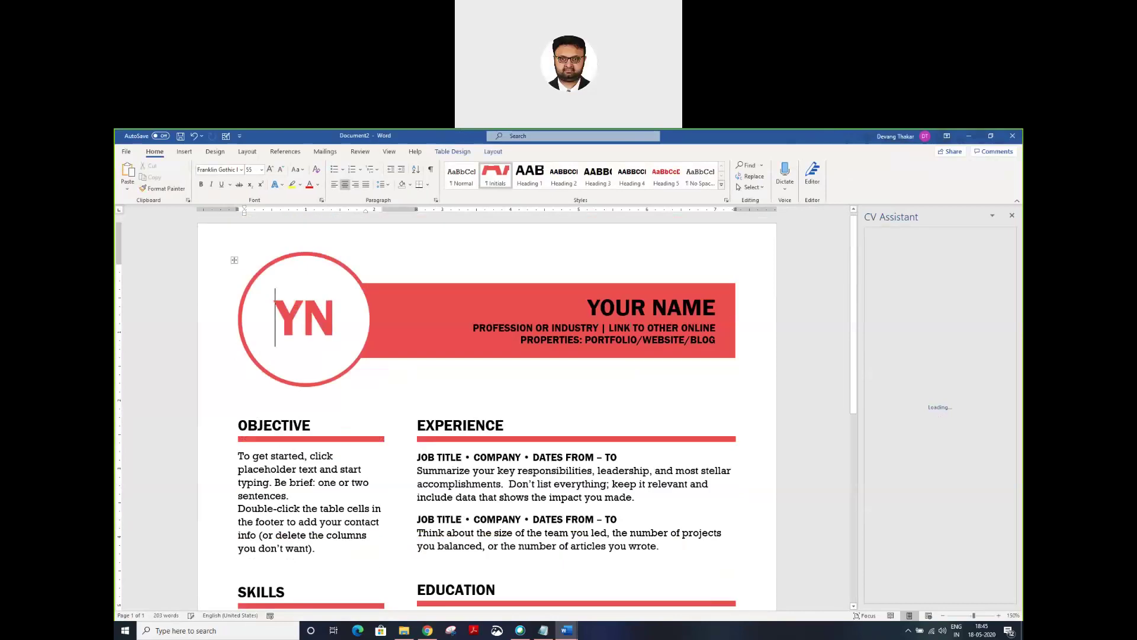
{"action": "left_click", "coordinate": [605, 309]}
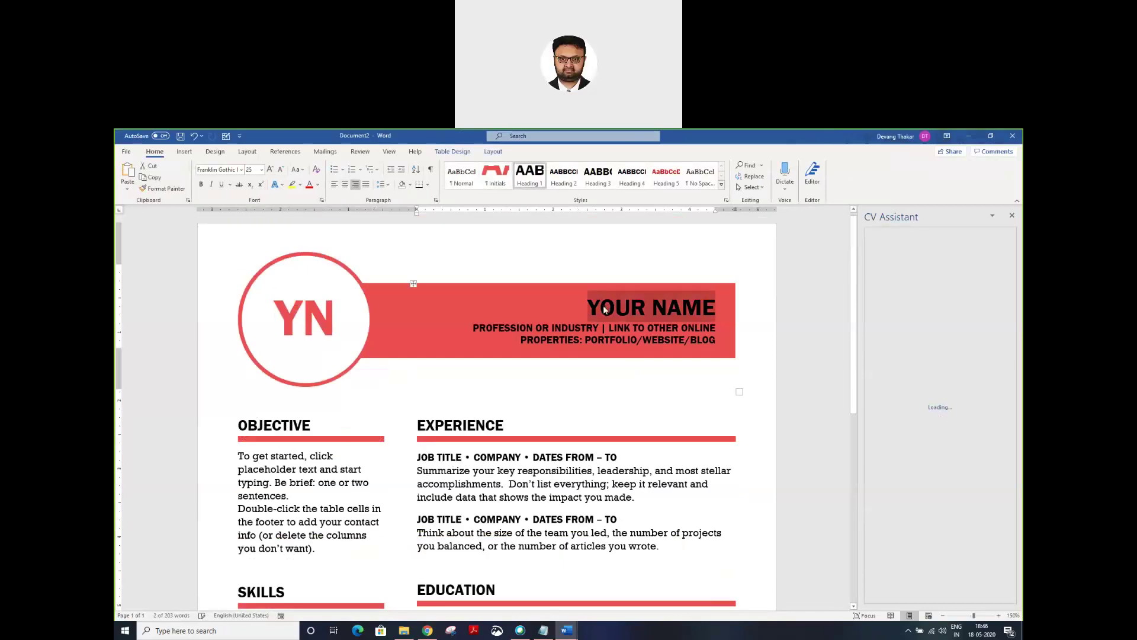
{"action": "scroll", "coordinate": [554, 367], "scroll_direction": "down", "scroll_amount": 1}
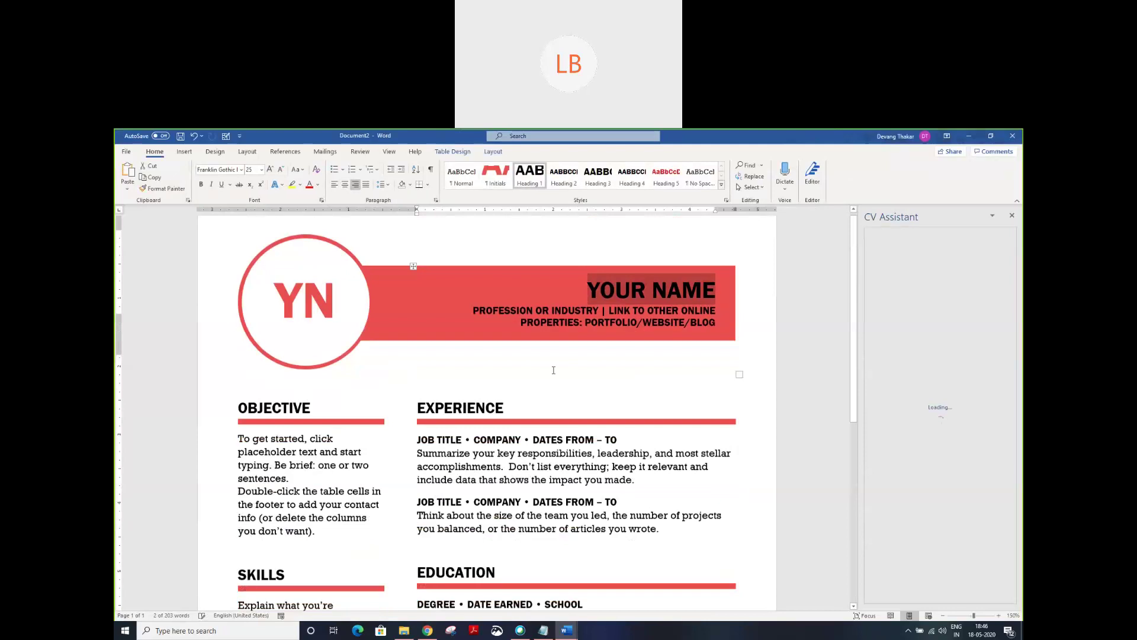
{"action": "scroll", "coordinate": [554, 370], "scroll_direction": "down", "scroll_amount": 6}
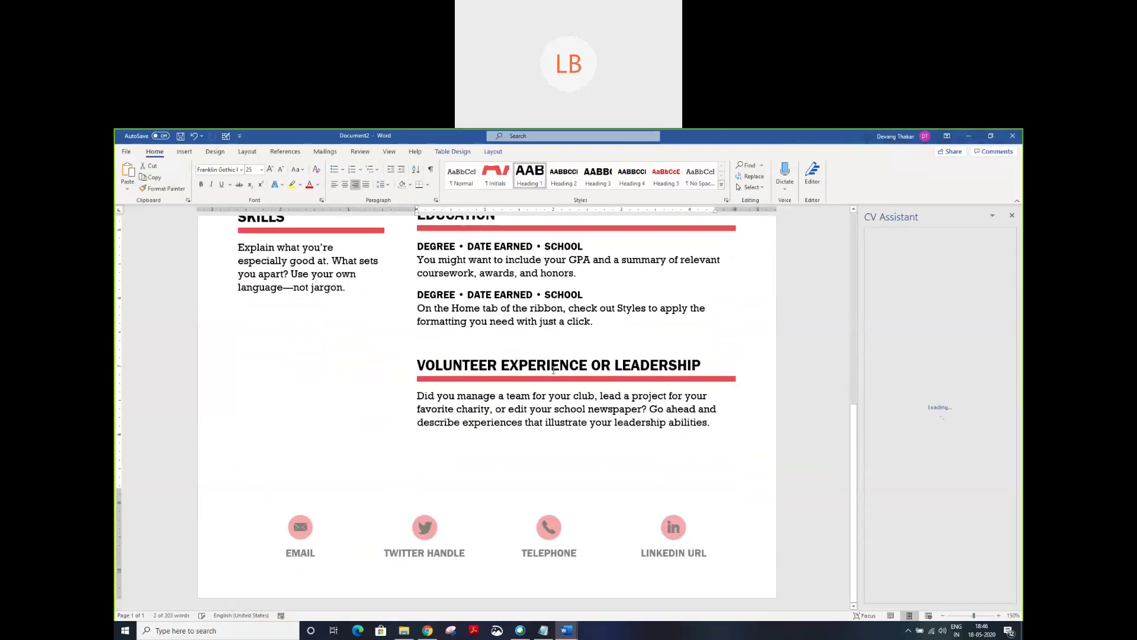
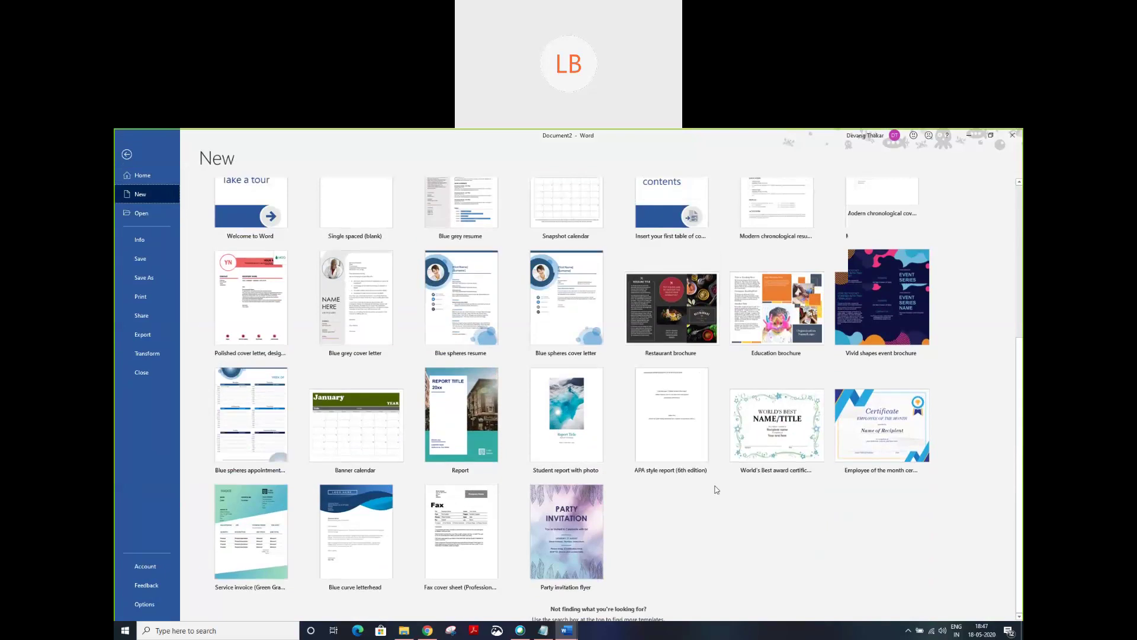
Step: Look back over the available document templates and close the resume document
{"action": "scroll", "coordinate": [705, 481], "scroll_direction": "up", "scroll_amount": 5}
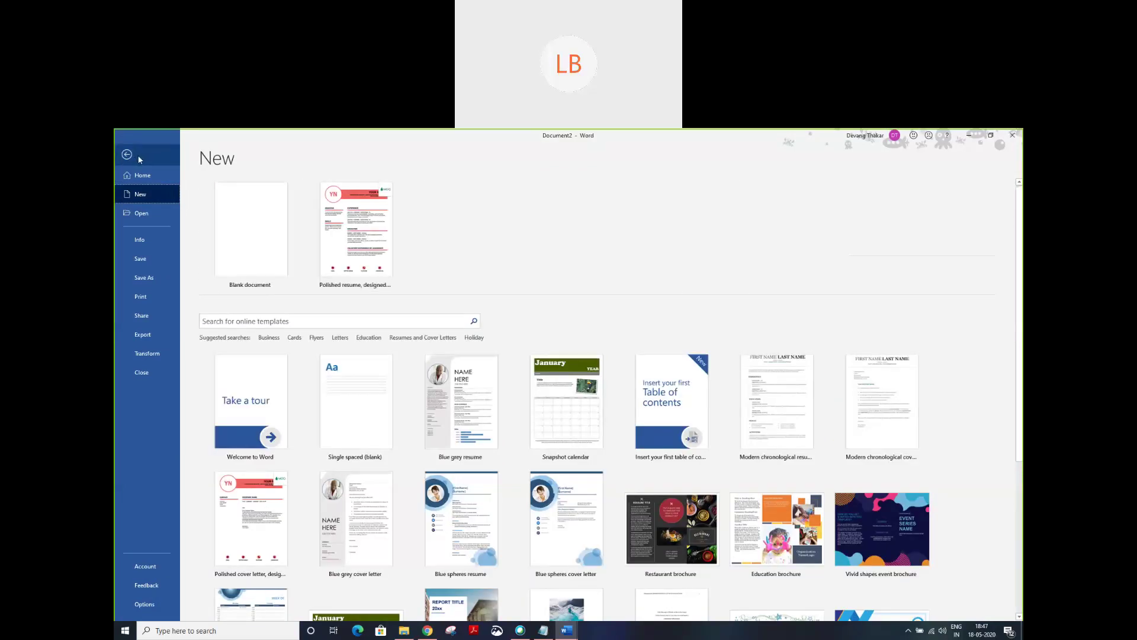
{"action": "left_click", "coordinate": [141, 372]}
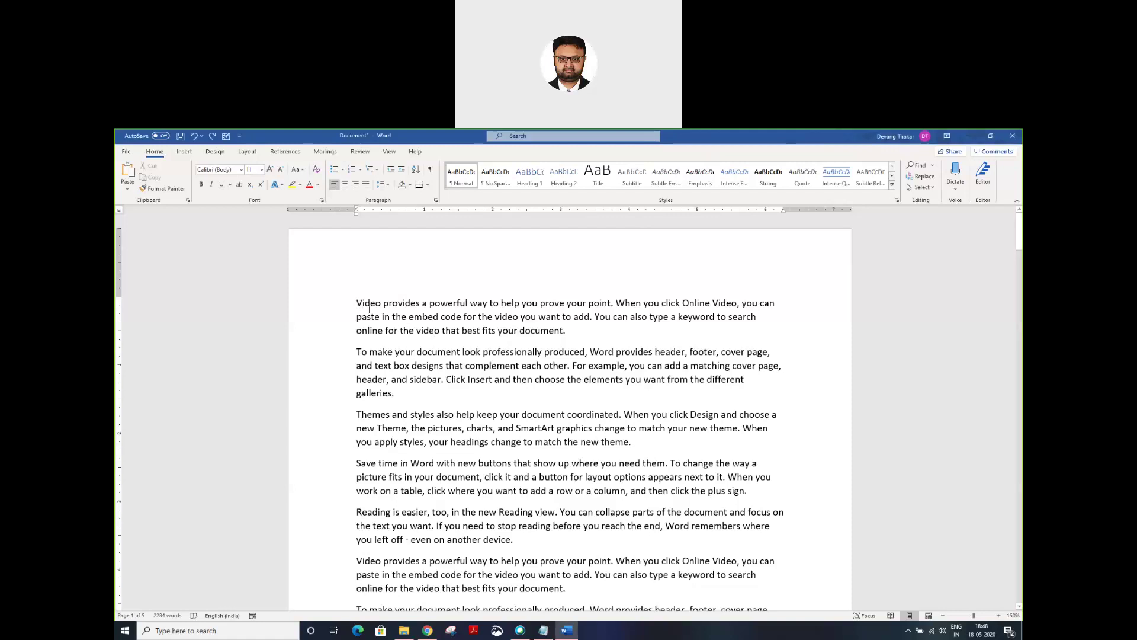
Step: Select from the first paragraph's start through "To make your", then only the whole first paragraph, clearing each selection
{"action": "left_click_drag", "start_coordinate": [368, 308], "coordinate": [403, 348]}
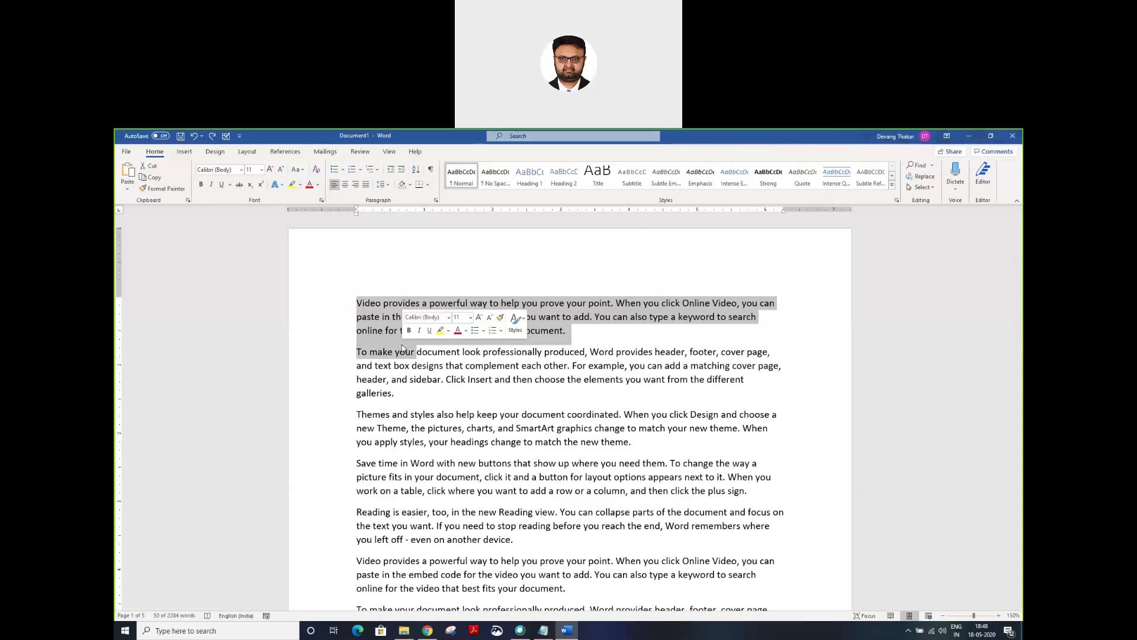
{"action": "left_click", "coordinate": [403, 348]}
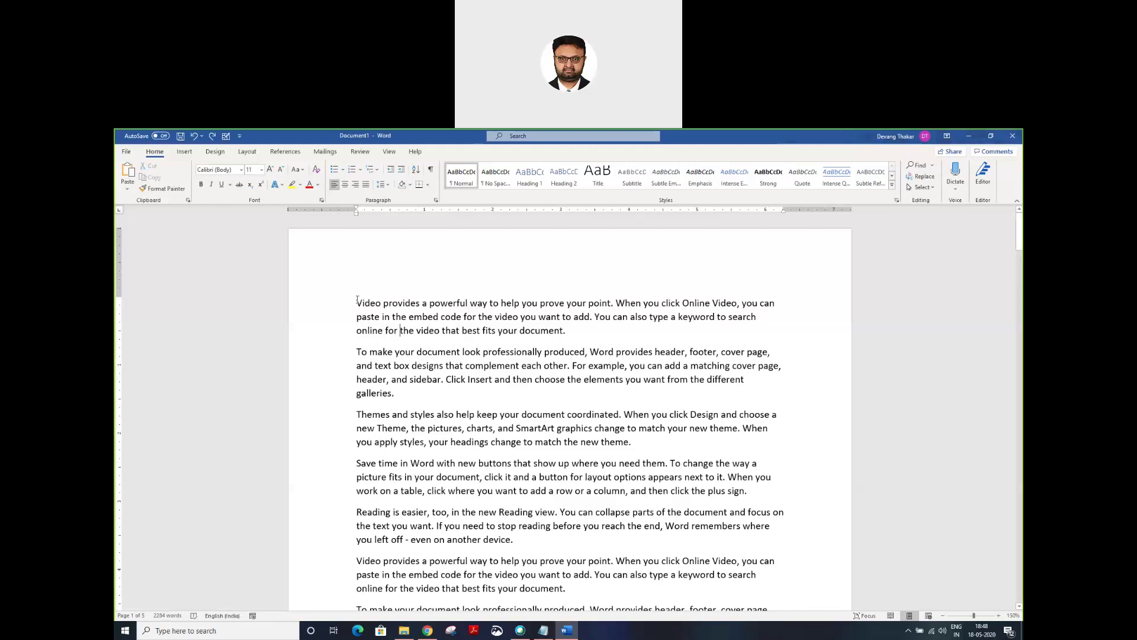
{"action": "left_click_drag", "start_coordinate": [358, 303], "coordinate": [567, 338]}
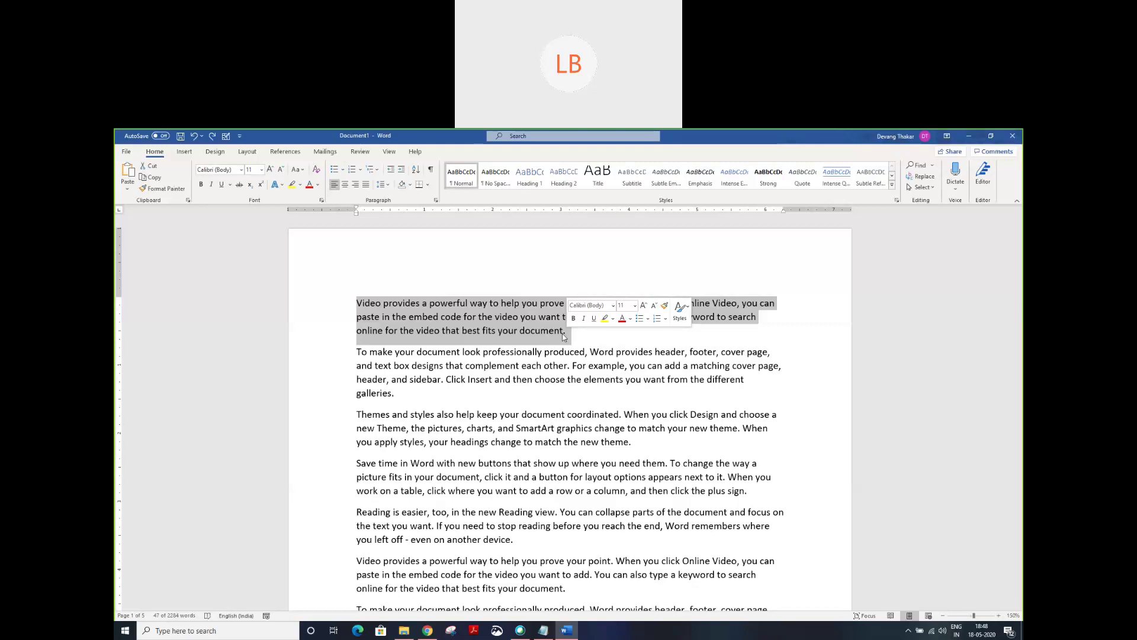
{"action": "left_click", "coordinate": [578, 338]}
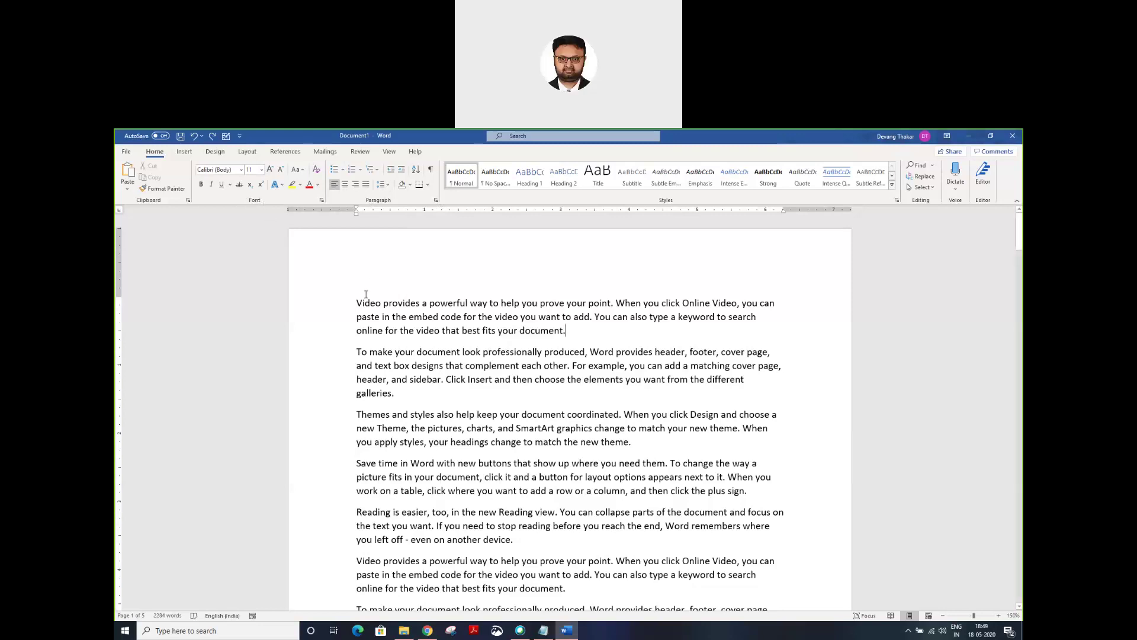
Step: Select the letters "Vid" in the first word and glance at the Insert commands
{"action": "left_click_drag", "start_coordinate": [358, 303], "coordinate": [371, 302]}
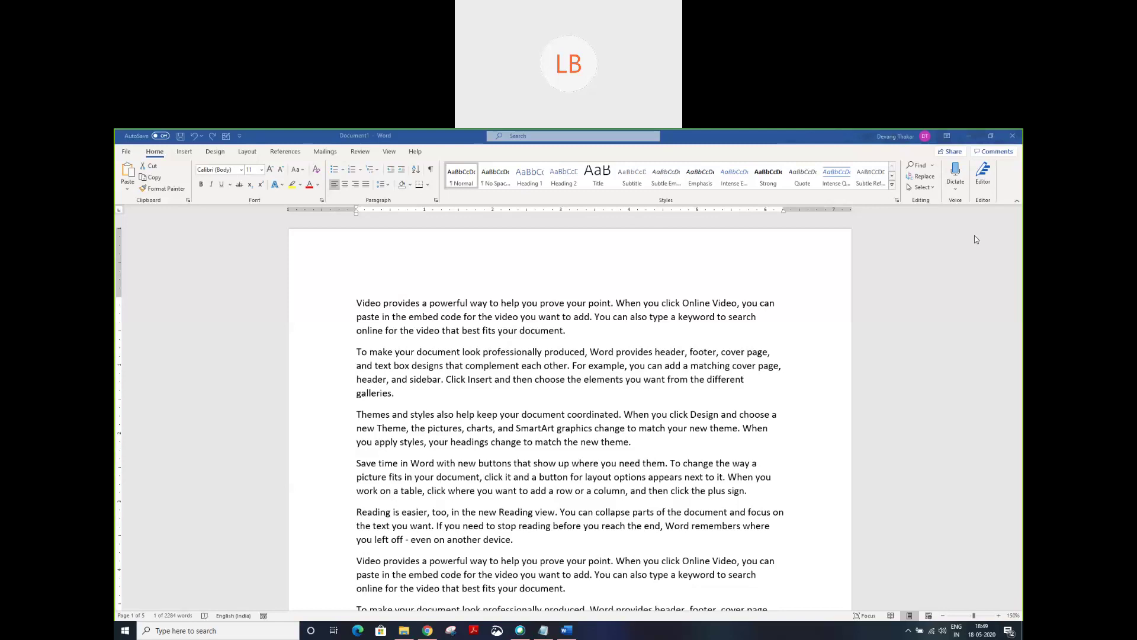
{"action": "left_click", "coordinate": [187, 153]}
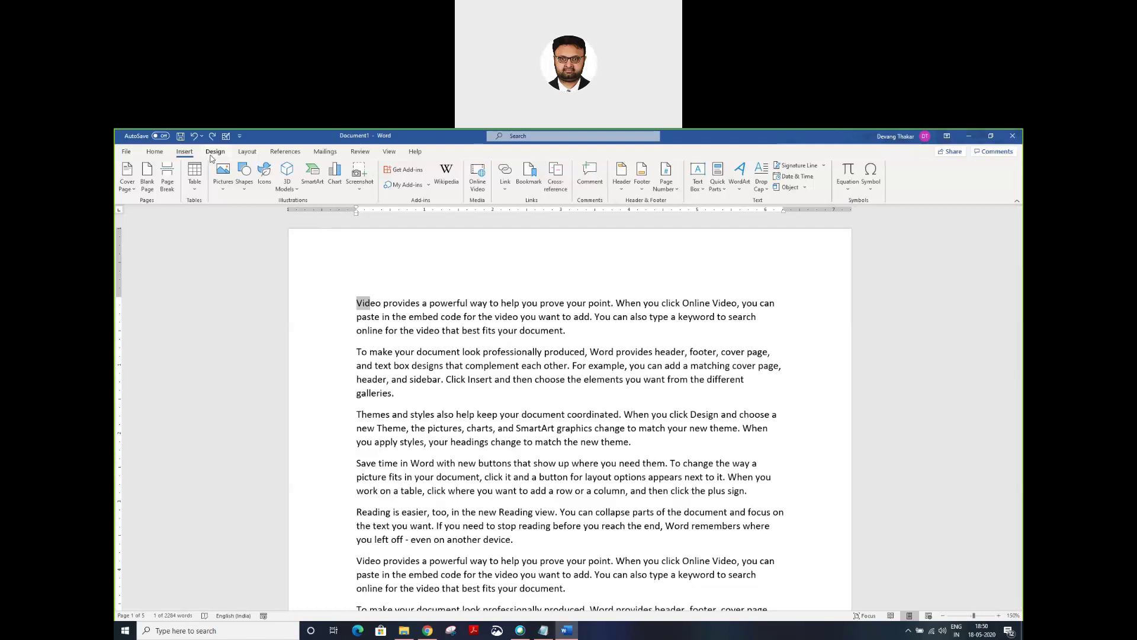
{"action": "left_click", "coordinate": [152, 156]}
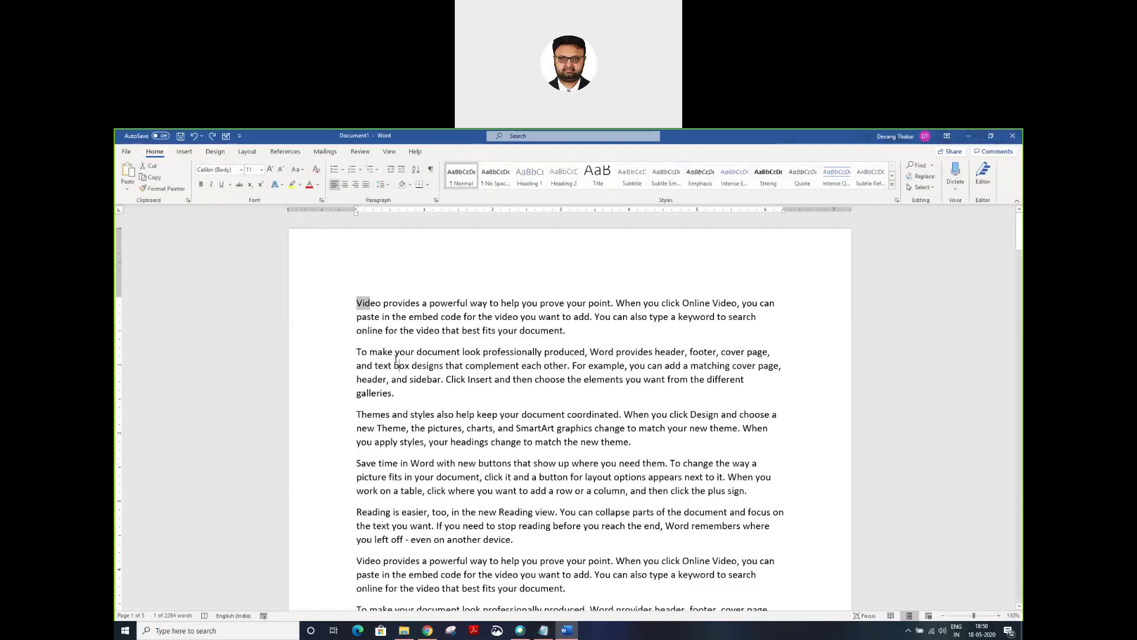
Step: Select the first paragraph's text, then only "Video provides a powerful way", clearing each selection
{"action": "left_click_drag", "start_coordinate": [356, 302], "coordinate": [566, 330]}
{"action": "left_click", "coordinate": [567, 330]}
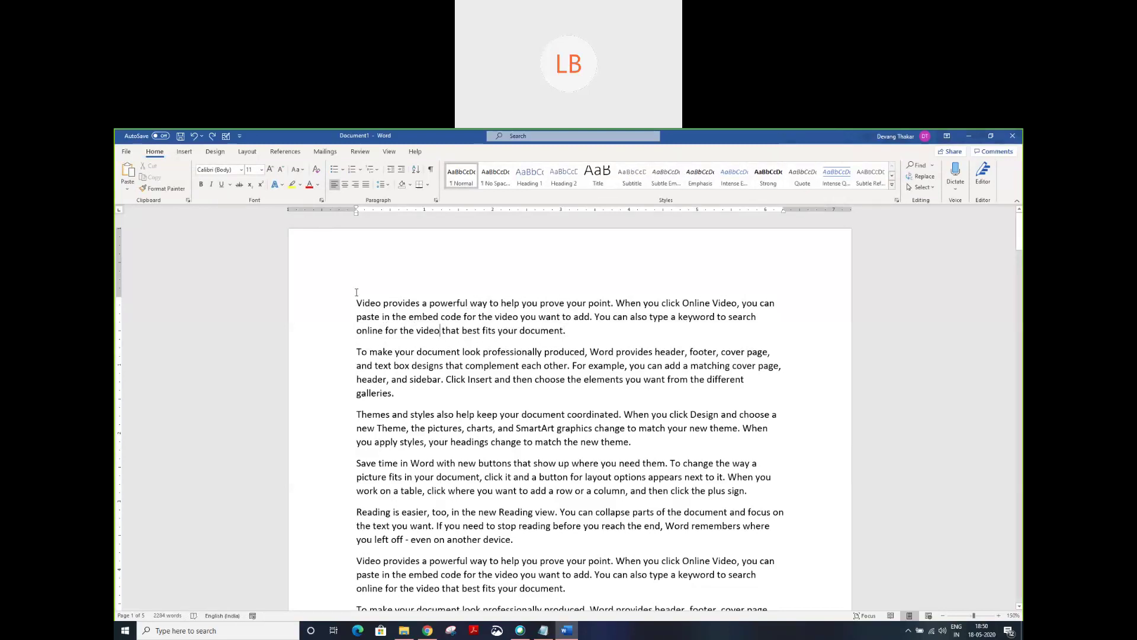
{"action": "left_click_drag", "start_coordinate": [356, 304], "coordinate": [487, 305]}
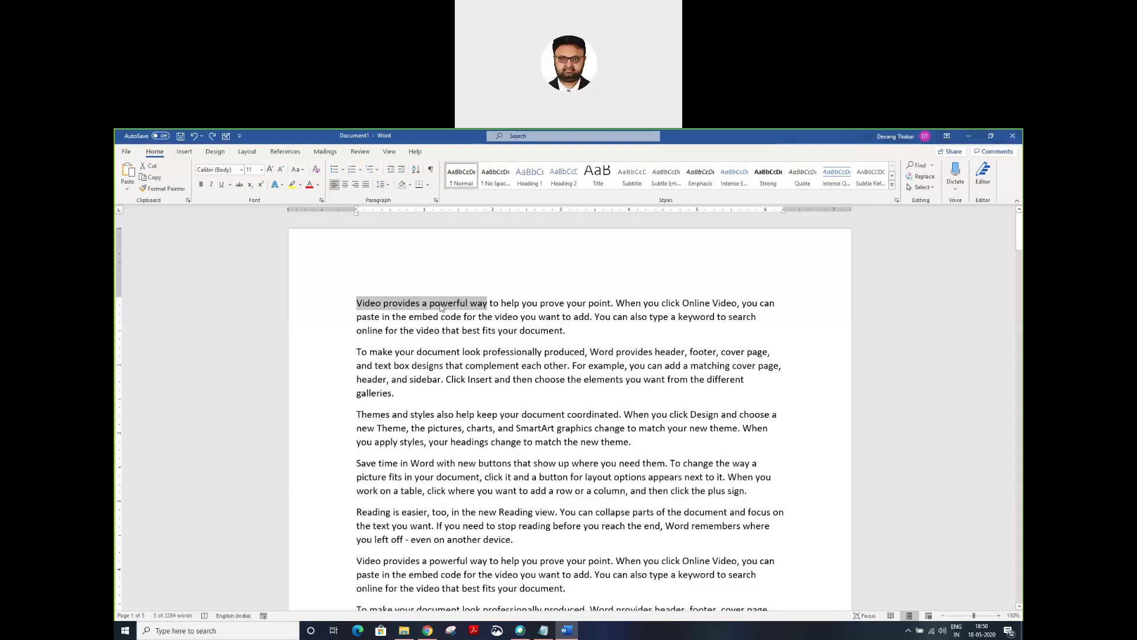
{"action": "left_click", "coordinate": [358, 304]}
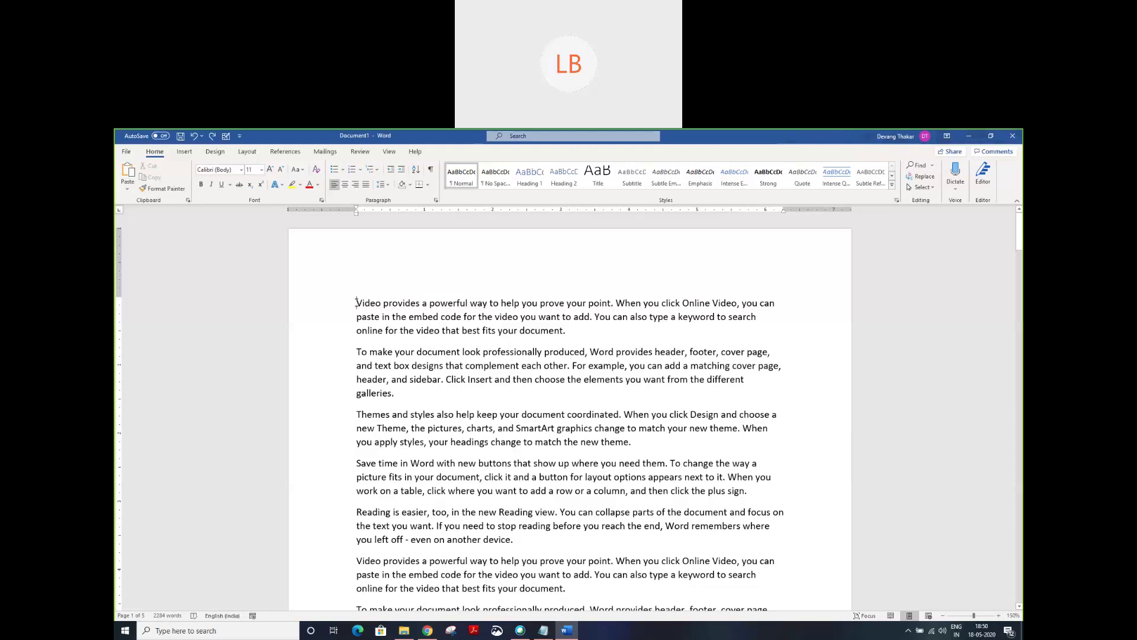
Step: Underline and bold the phrase "Video provides a powerful way" at the start of the first paragraph
{"action": "left_click_drag", "start_coordinate": [358, 303], "coordinate": [487, 305]}
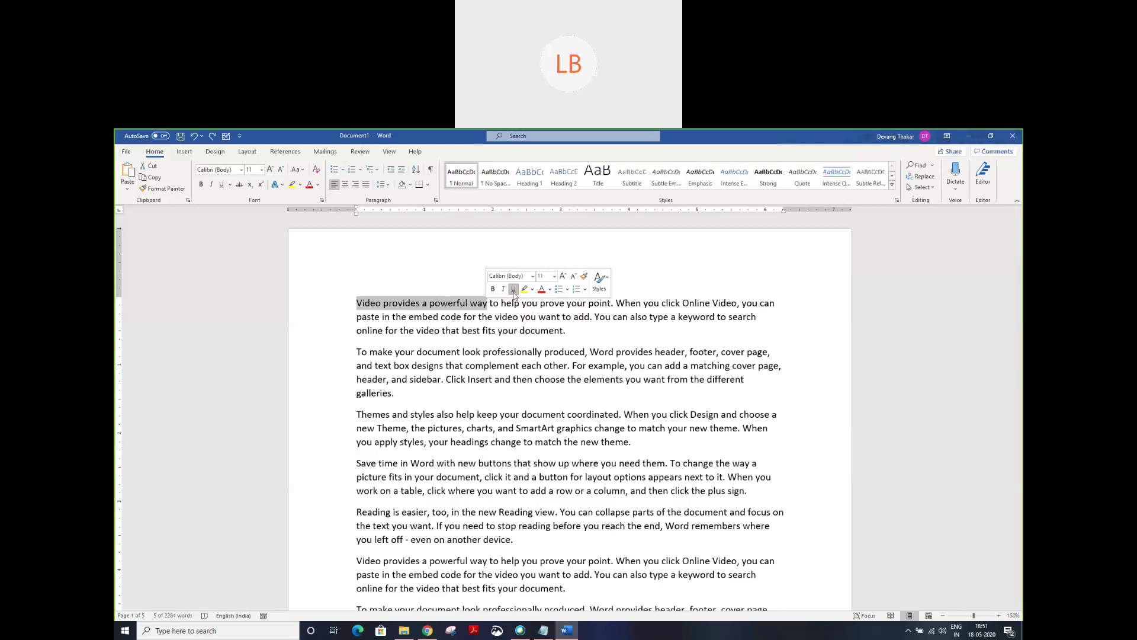
{"action": "left_click", "coordinate": [514, 290]}
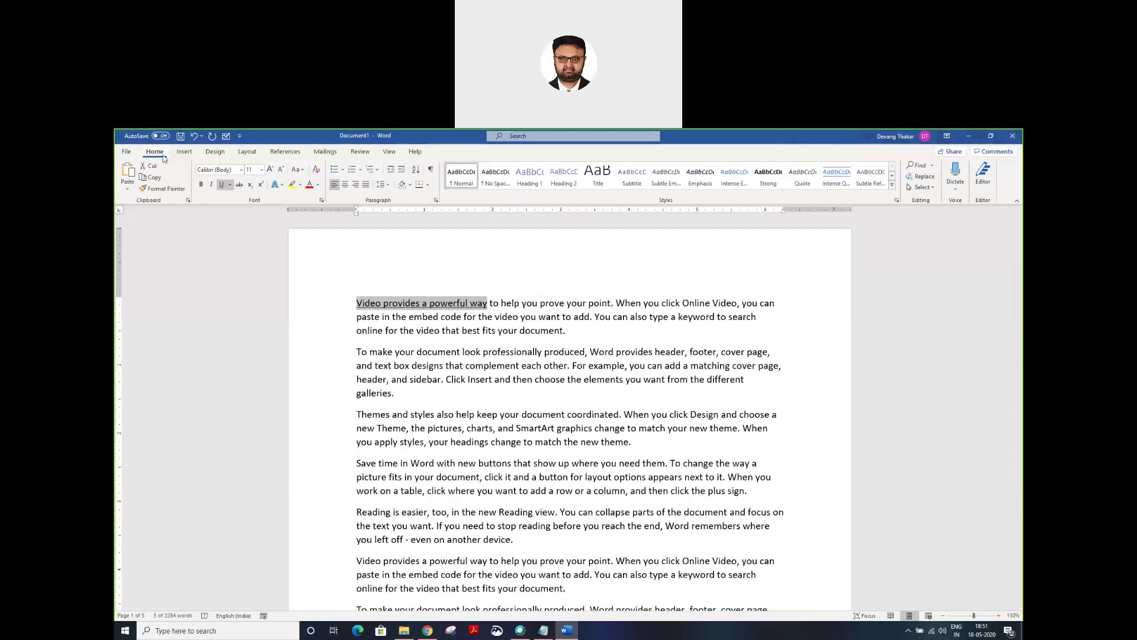
{"action": "left_click", "coordinate": [201, 186]}
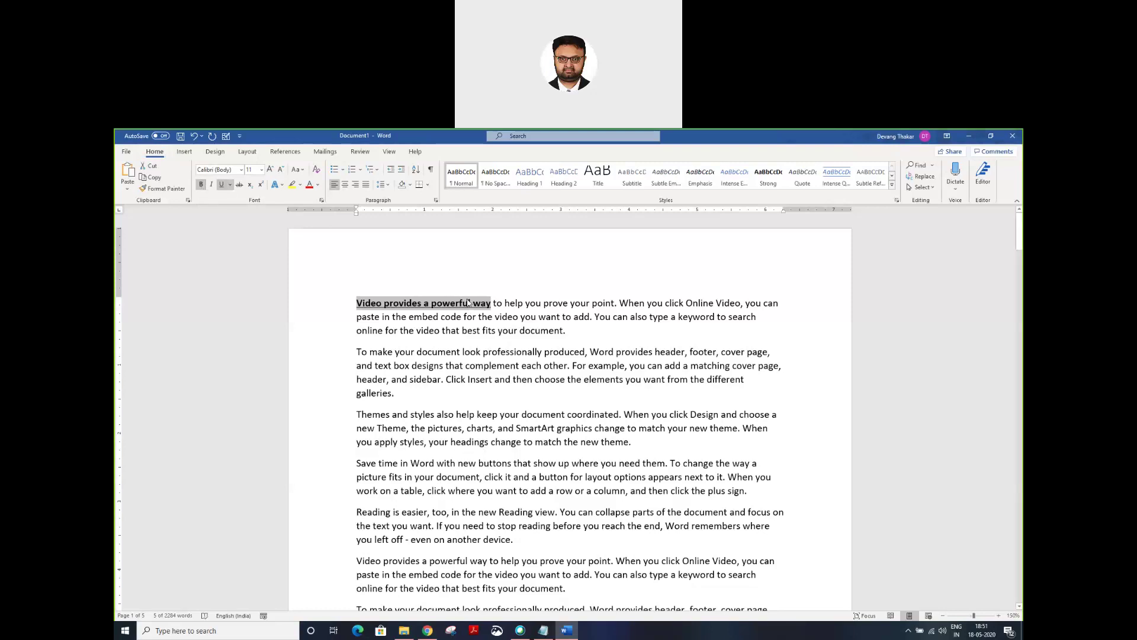
Step: Apply the Double strikethrough font effect to "click Online Video" in the first paragraph, and clear the selection
{"action": "left_click_drag", "start_coordinate": [665, 303], "coordinate": [740, 303]}
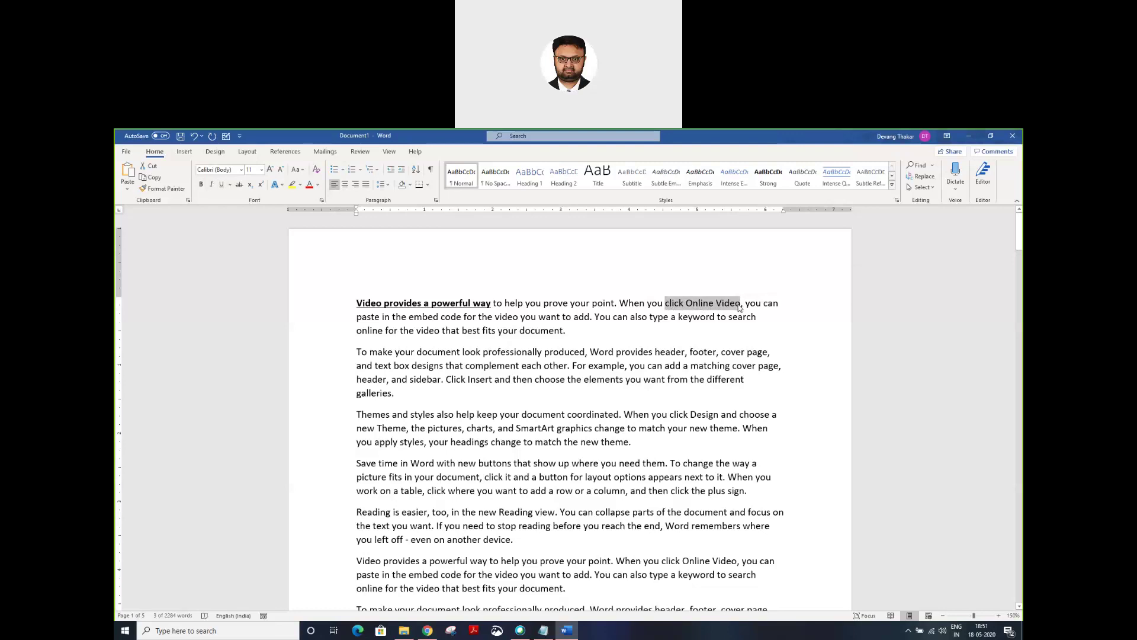
{"action": "left_click", "coordinate": [882, 296]}
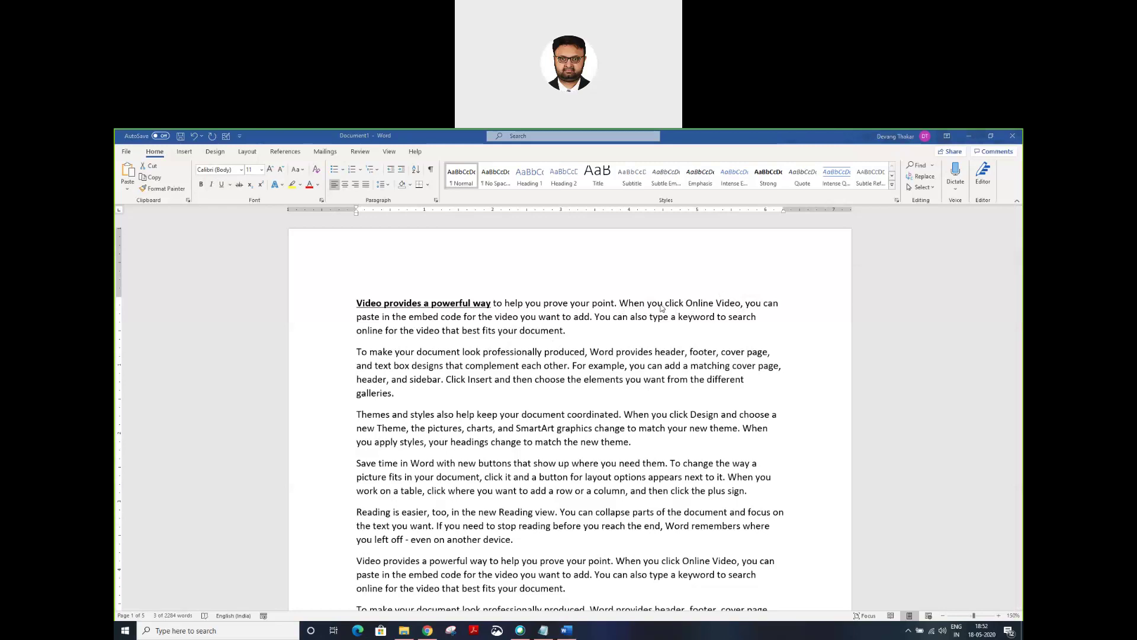
{"action": "key", "text": "alt+Tab"}
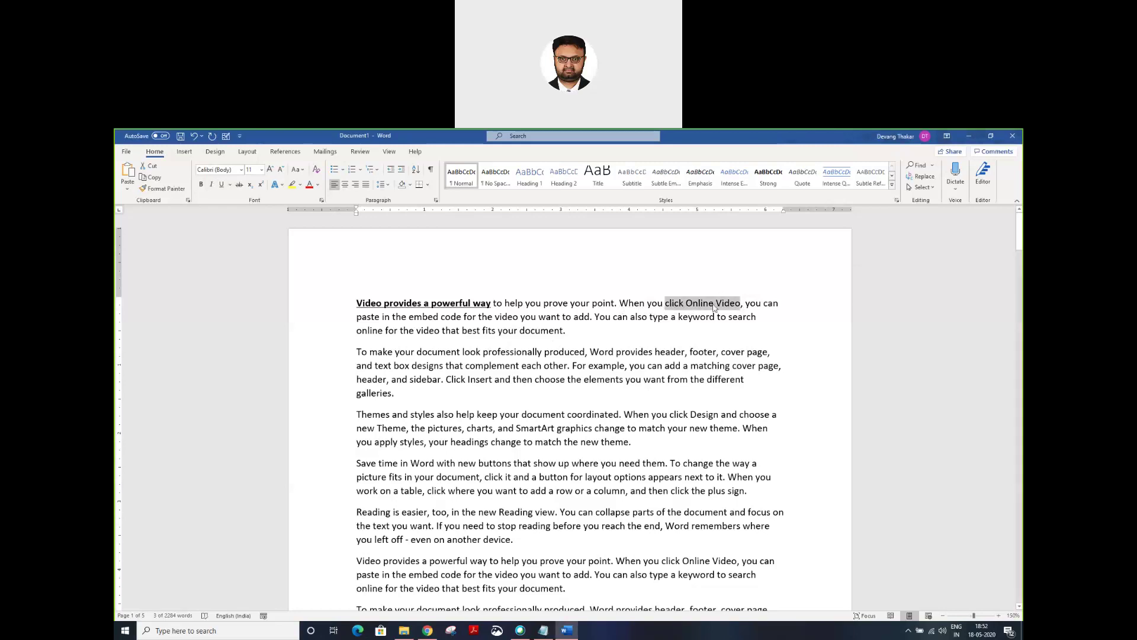
{"action": "left_click", "coordinate": [667, 304]}
{"action": "left_click_drag", "start_coordinate": [667, 304], "coordinate": [731, 306]}
{"action": "left_click", "coordinate": [323, 202]}
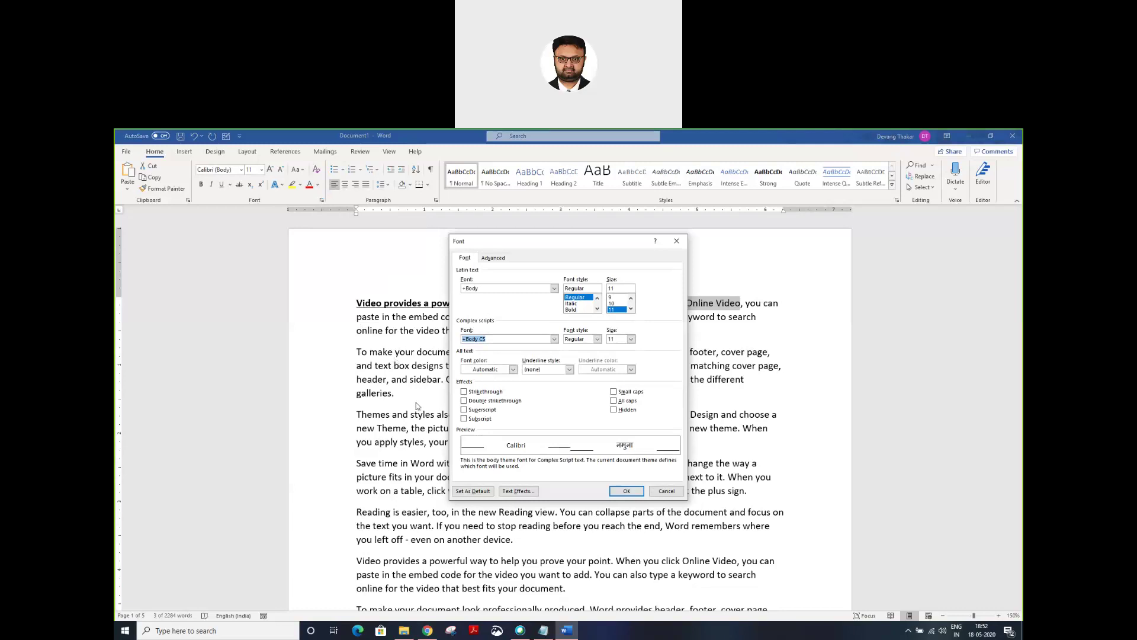
{"action": "left_click", "coordinate": [465, 391]}
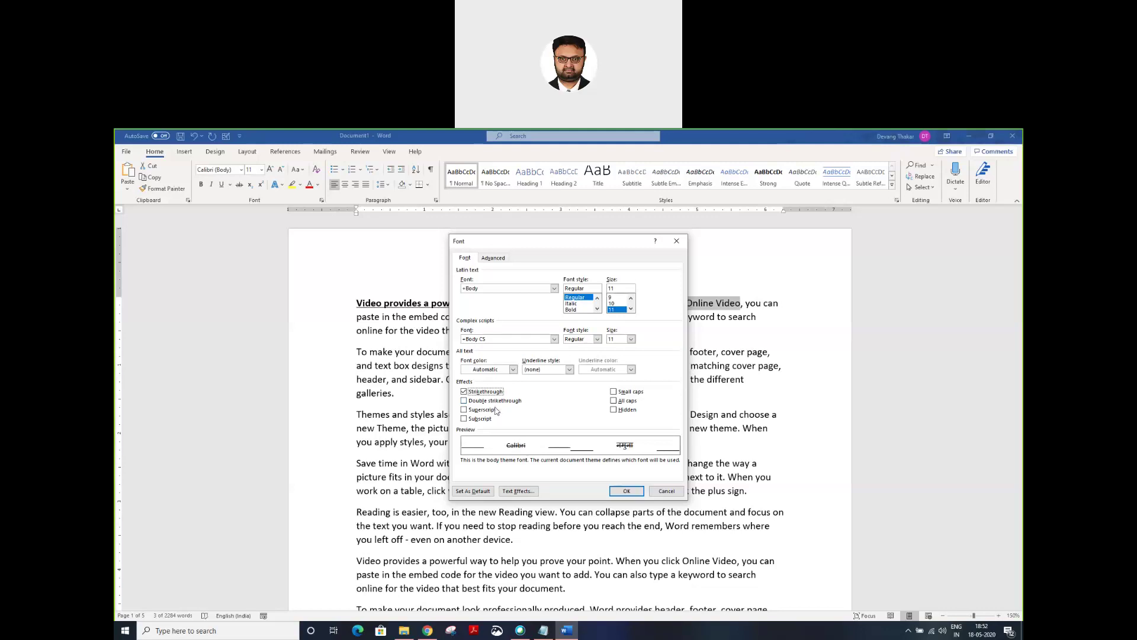
{"action": "left_click", "coordinate": [465, 401]}
{"action": "left_click", "coordinate": [628, 491]}
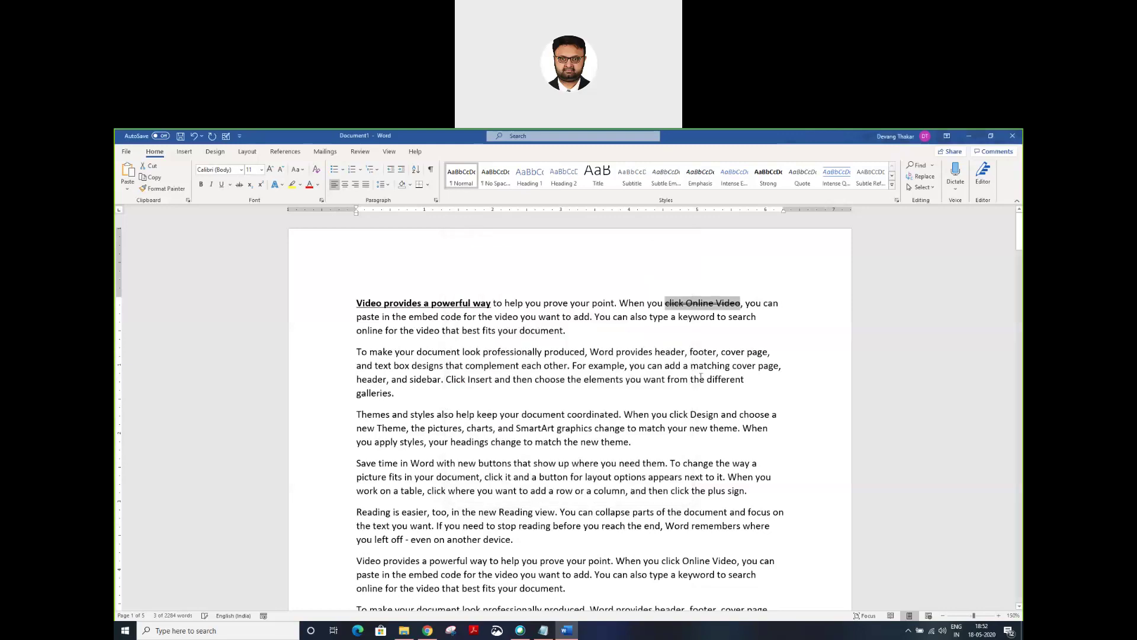
{"action": "left_click", "coordinate": [705, 326]}
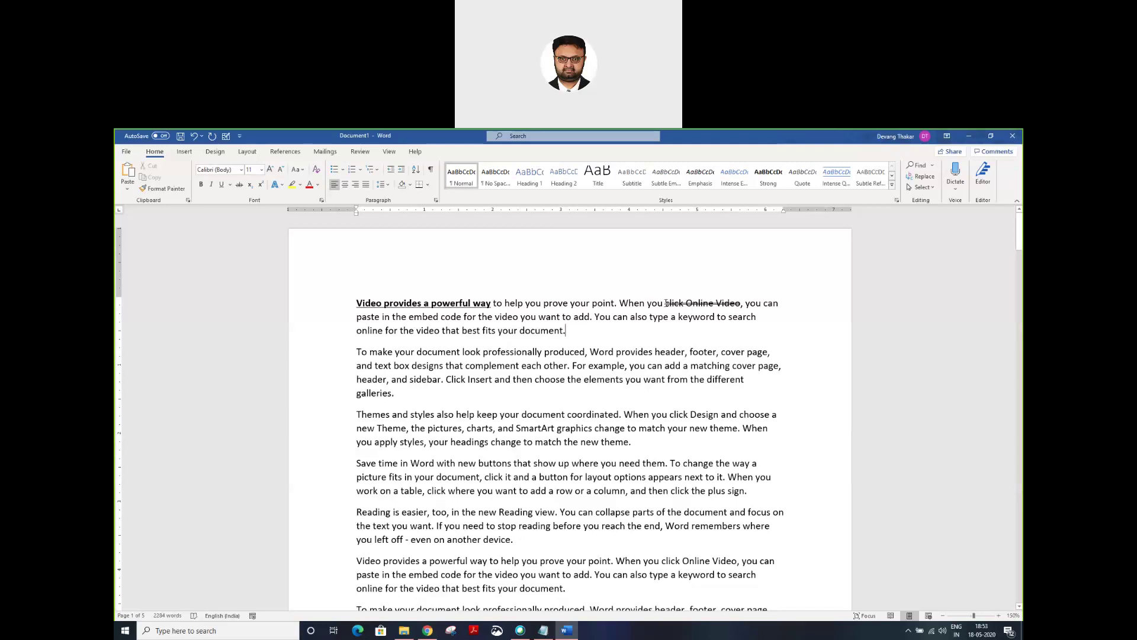
{"action": "left_click_drag", "start_coordinate": [666, 302], "coordinate": [741, 302]}
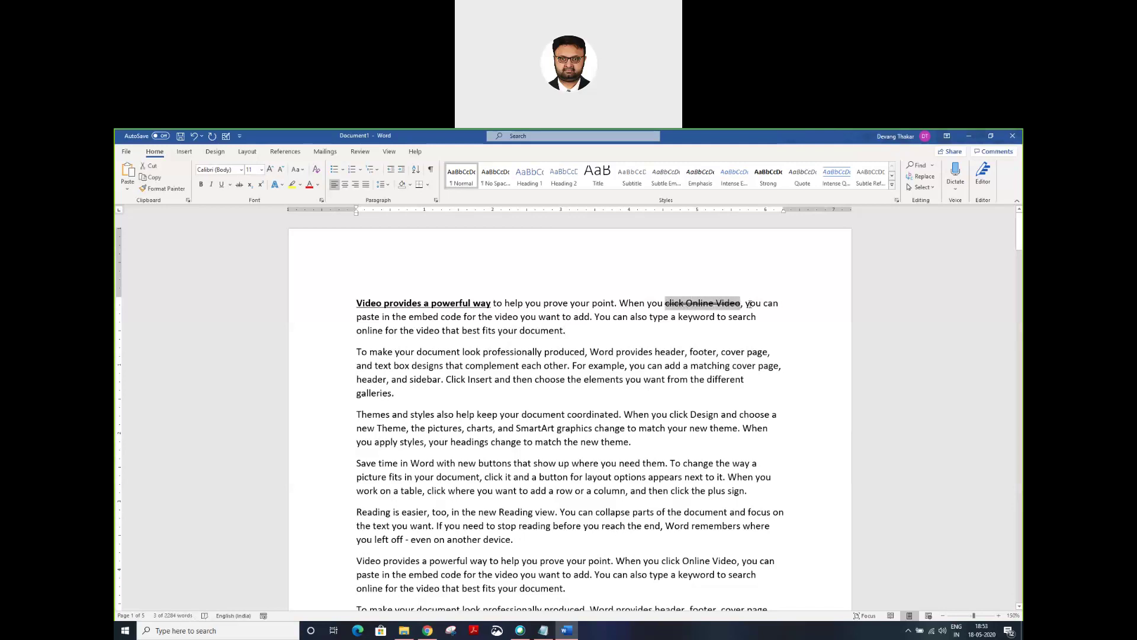
{"action": "left_click", "coordinate": [709, 317]}
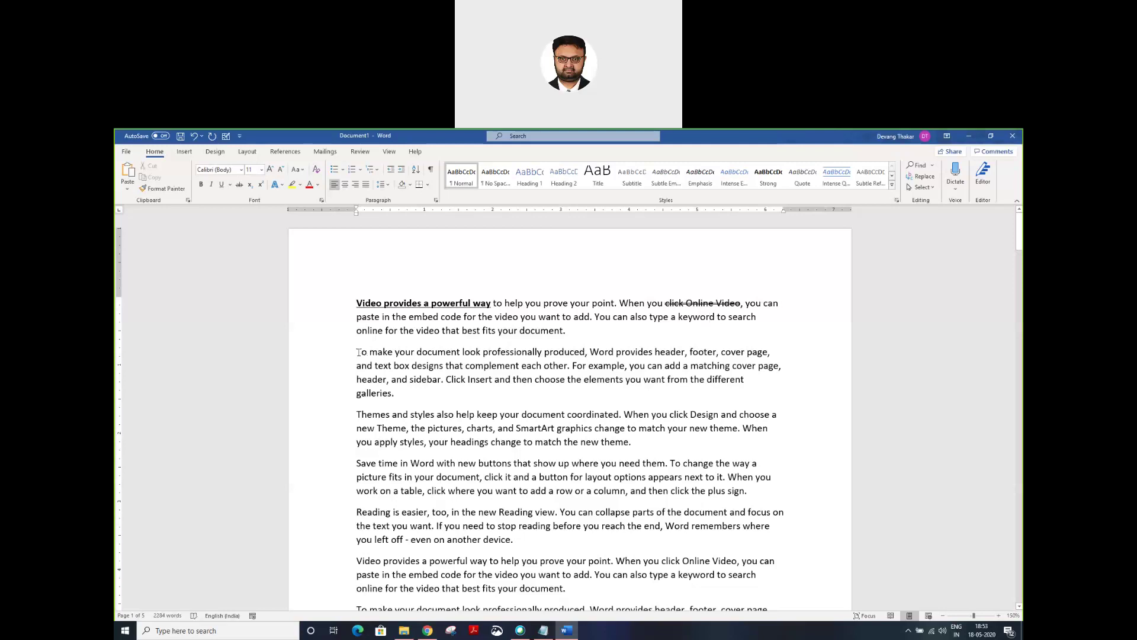
Step: Highlight "To make your document look professionally produced" in yellow at the start of the second paragraph, and clear the selection
{"action": "left_click_drag", "start_coordinate": [357, 352], "coordinate": [564, 357]}
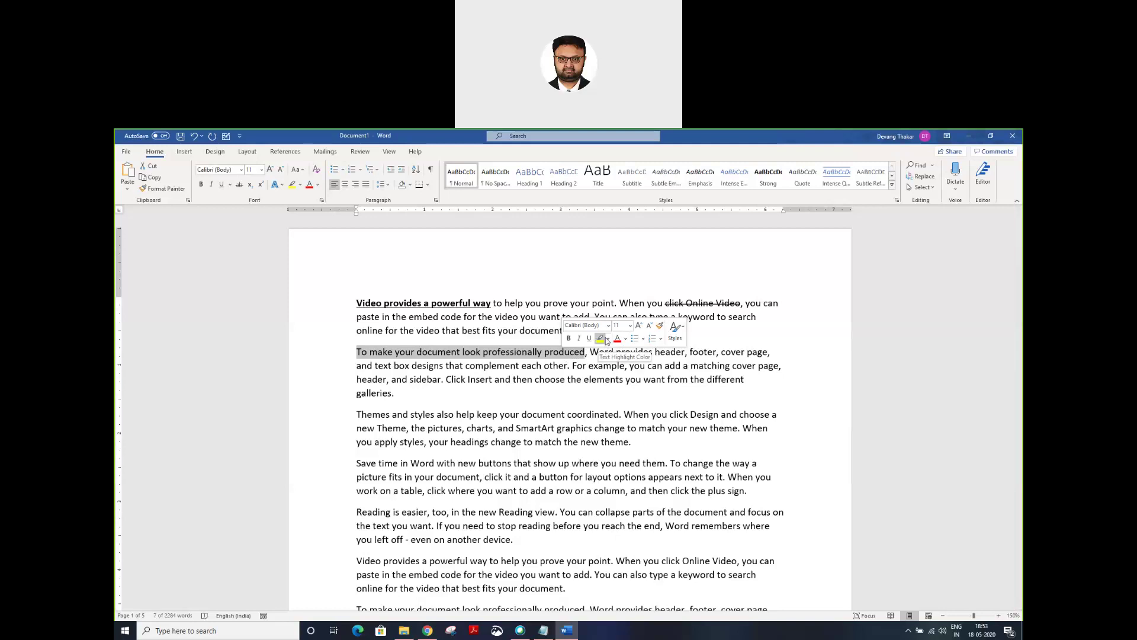
{"action": "left_click", "coordinate": [608, 338]}
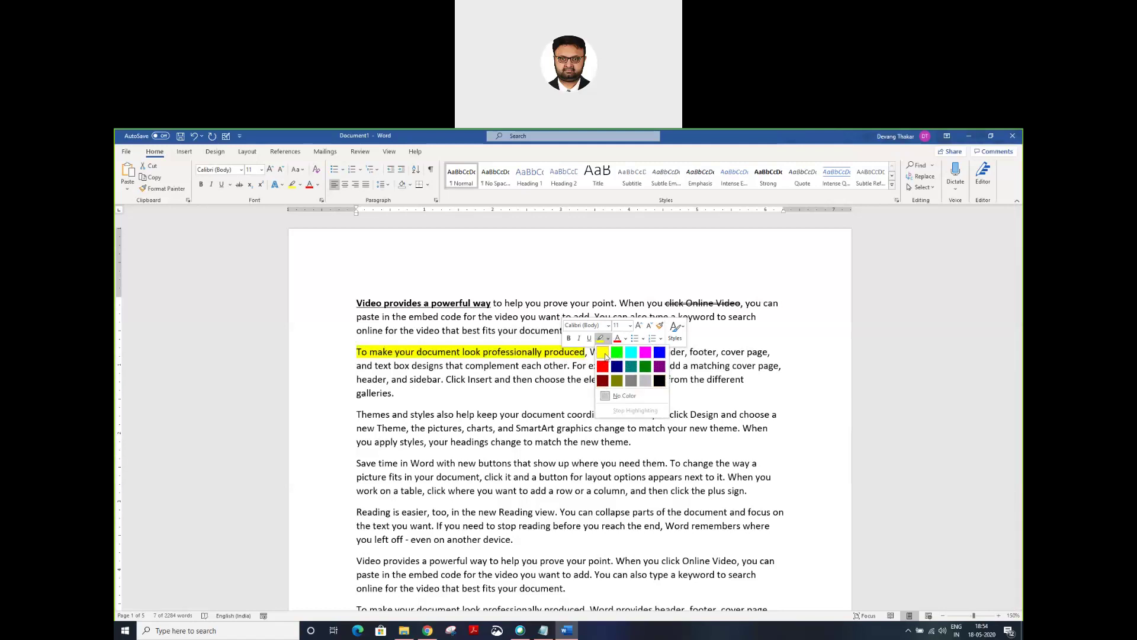
{"action": "left_click", "coordinate": [603, 353]}
{"action": "left_click", "coordinate": [597, 354]}
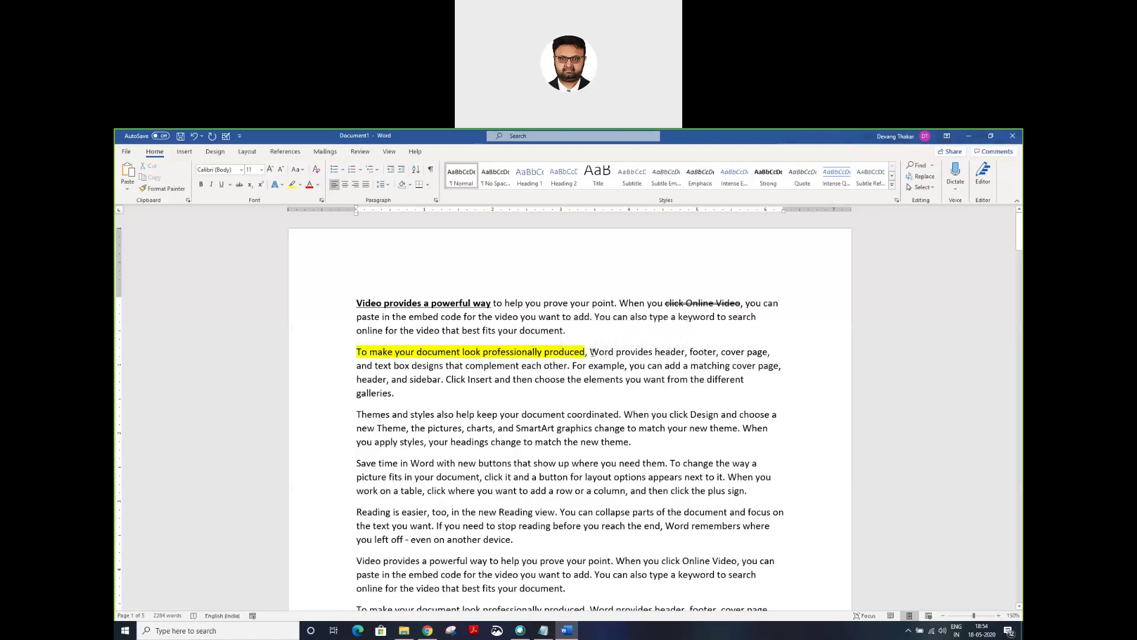
{"action": "left_click_drag", "start_coordinate": [592, 353], "coordinate": [603, 352]}
{"action": "left_click", "coordinate": [590, 353]}
Step: Select the word "Themes" in the third paragraph, look at the Change Case options, and clear the selection
{"action": "left_click_drag", "start_coordinate": [356, 413], "coordinate": [390, 418]}
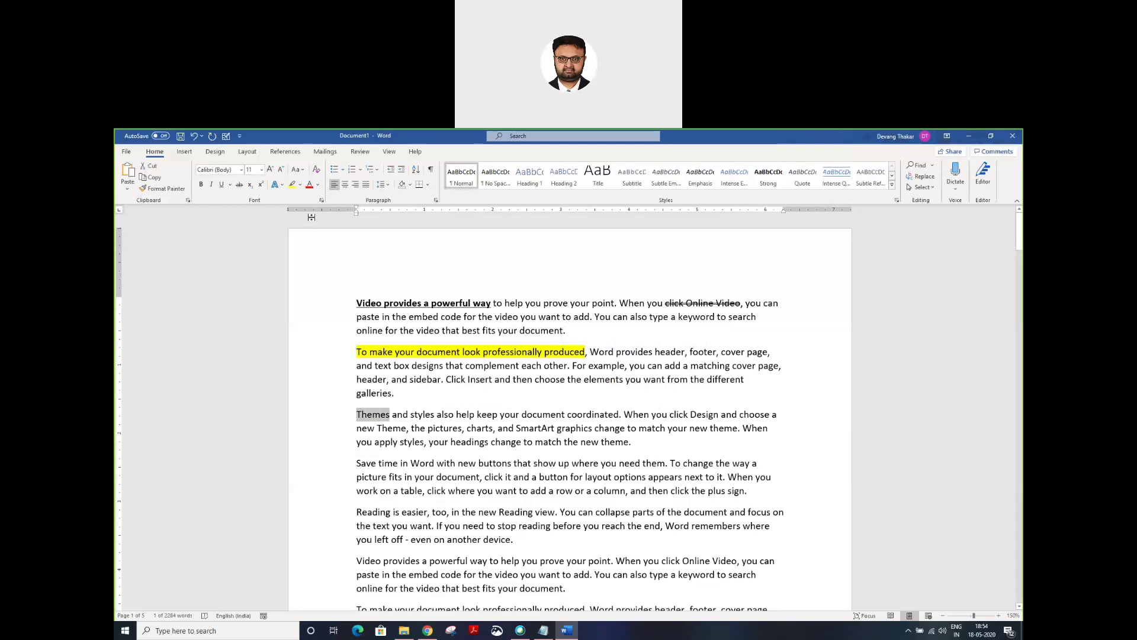
{"action": "left_click", "coordinate": [303, 172]}
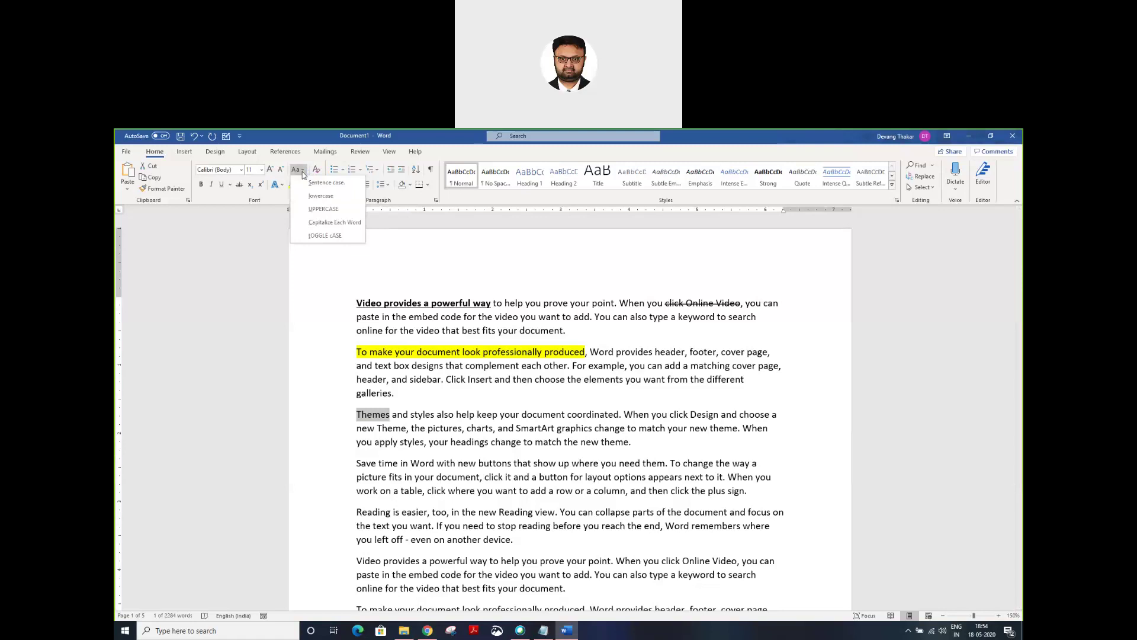
{"action": "left_click", "coordinate": [303, 172]}
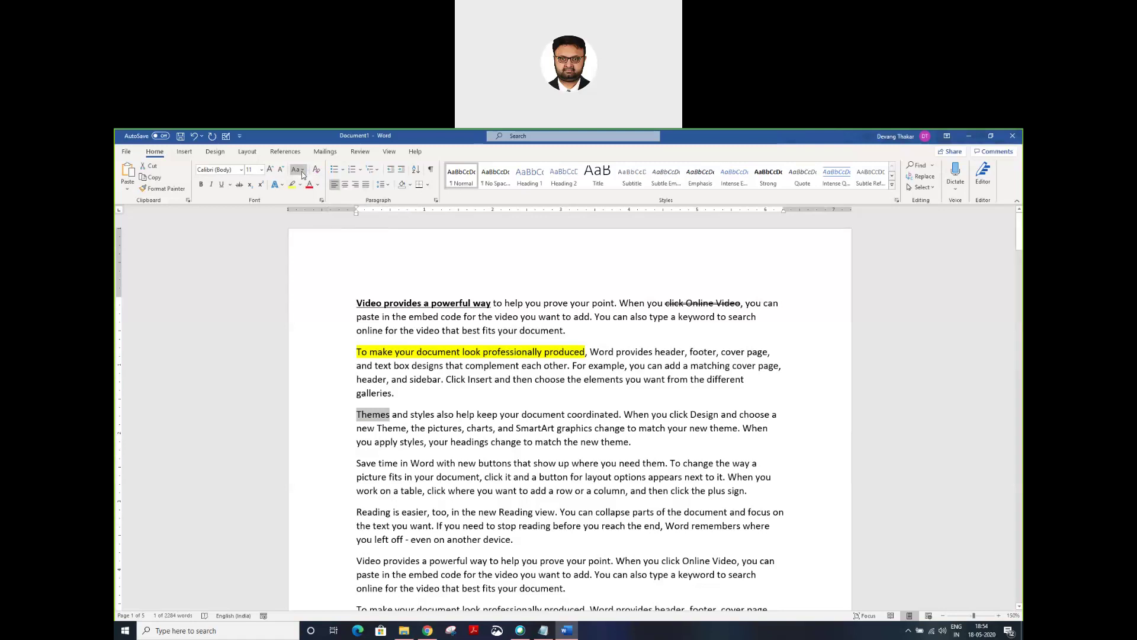
{"action": "left_click", "coordinate": [380, 416]}
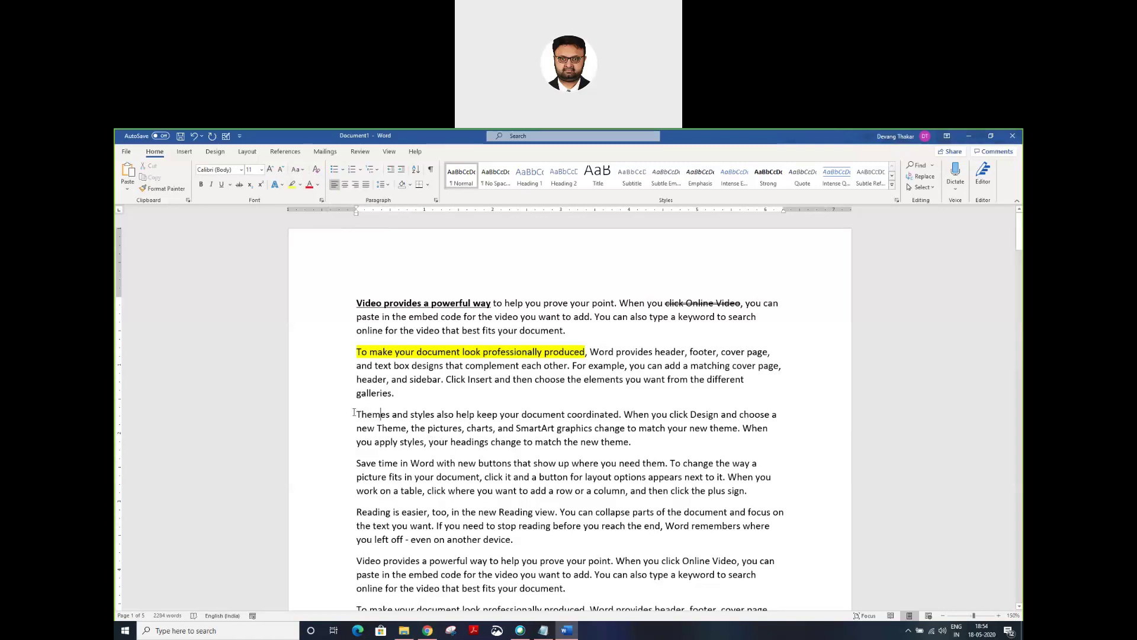
Step: Select the whole third paragraph from start to end and again from end to start, clearing each selection
{"action": "left_click_drag", "start_coordinate": [354, 412], "coordinate": [630, 442]}
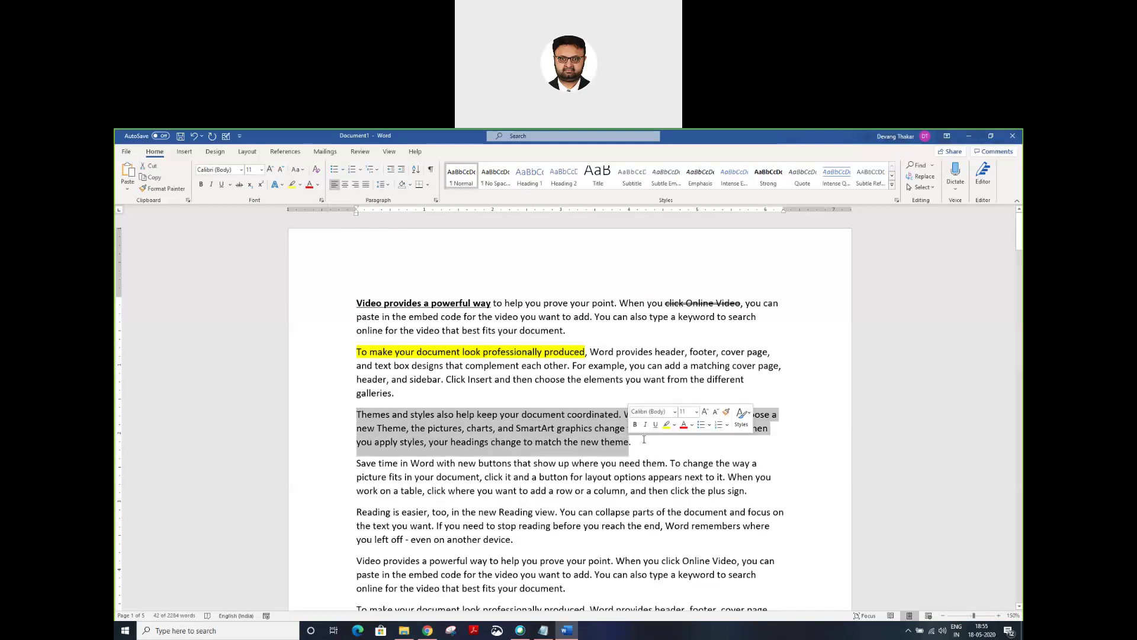
{"action": "left_click", "coordinate": [644, 440]}
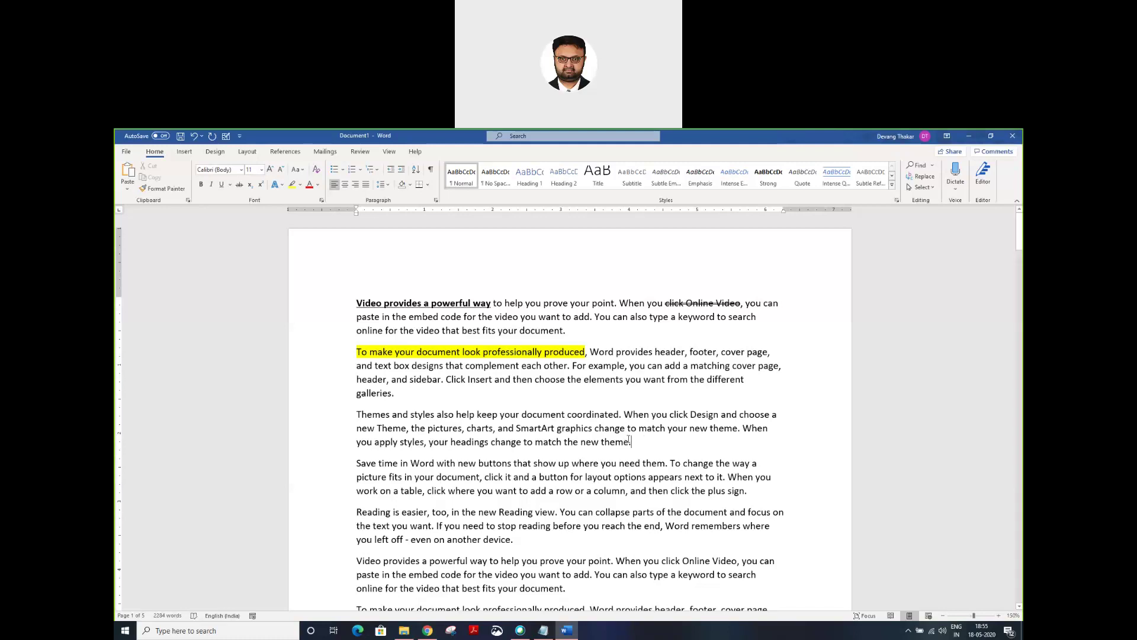
{"action": "left_click_drag", "start_coordinate": [643, 442], "coordinate": [360, 417]}
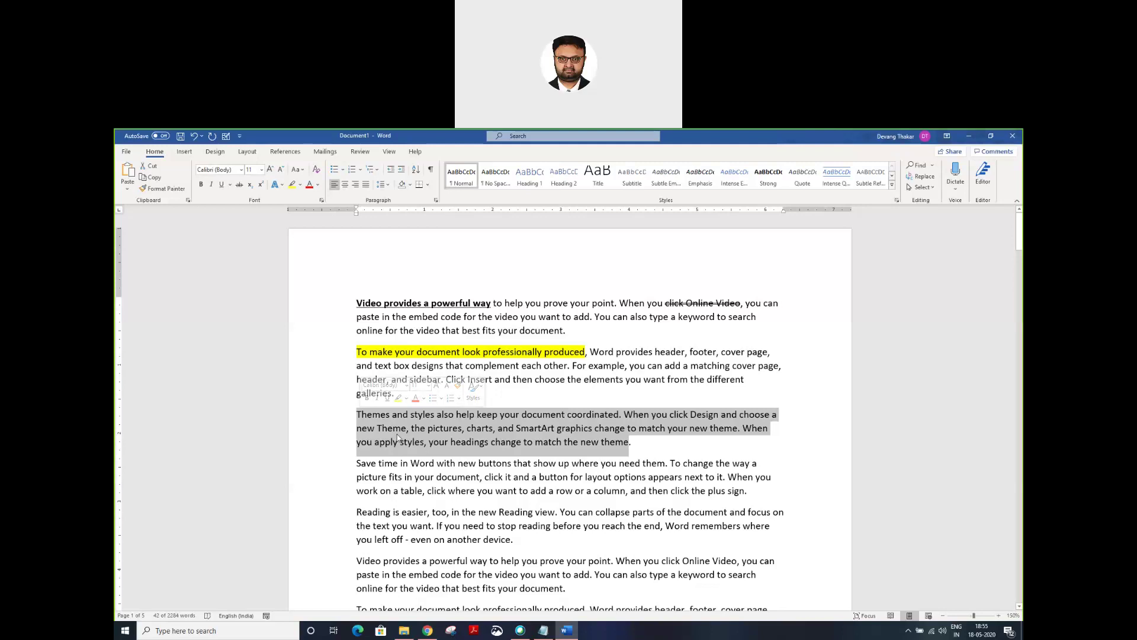
{"action": "left_click", "coordinate": [400, 441]}
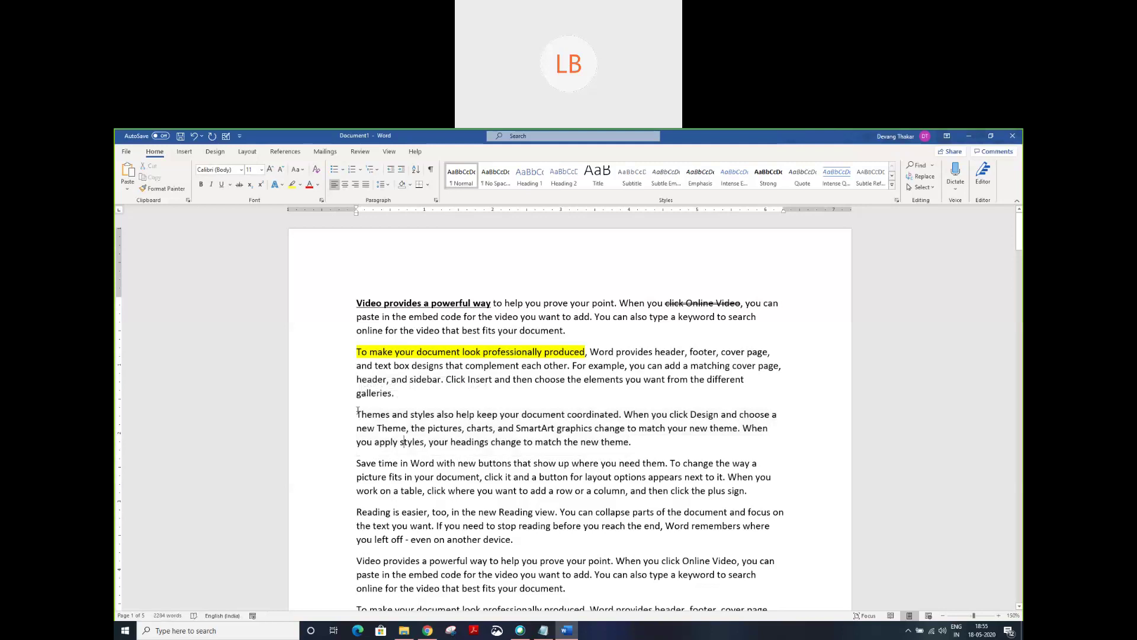
Step: Change the case of the third paragraph to UPPERCASE, and convert it to Sentence case
{"action": "left_click_drag", "start_coordinate": [357, 414], "coordinate": [597, 432]}
{"action": "key", "text": "ctrl+z"}
{"action": "triple_click", "coordinate": [597, 432]}
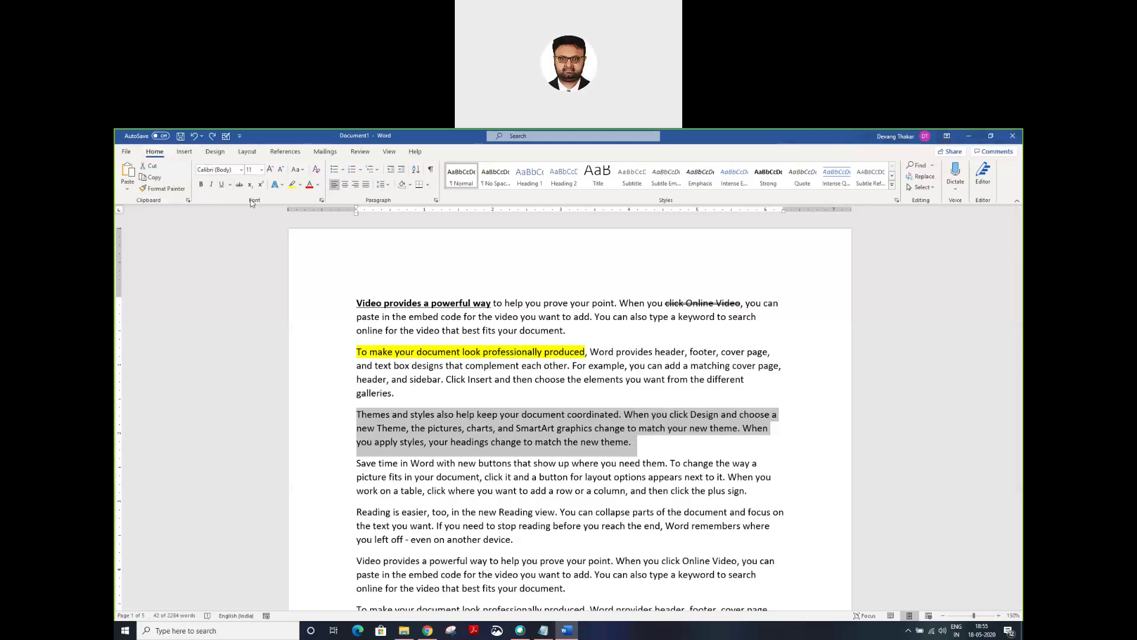
{"action": "left_click", "coordinate": [303, 171]}
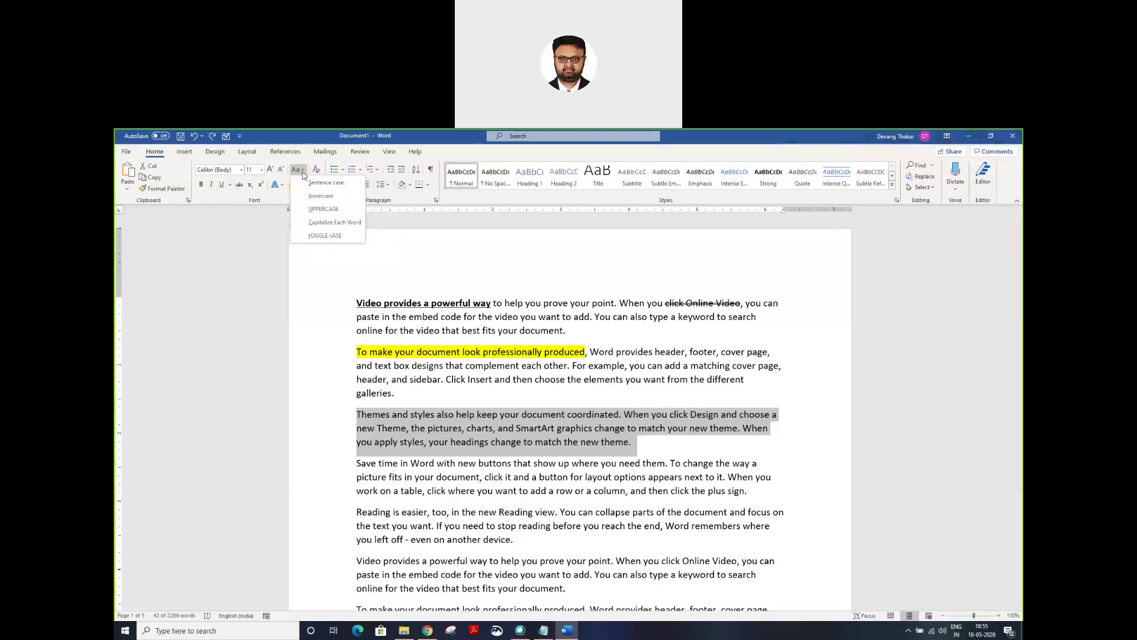
{"action": "left_click", "coordinate": [318, 210]}
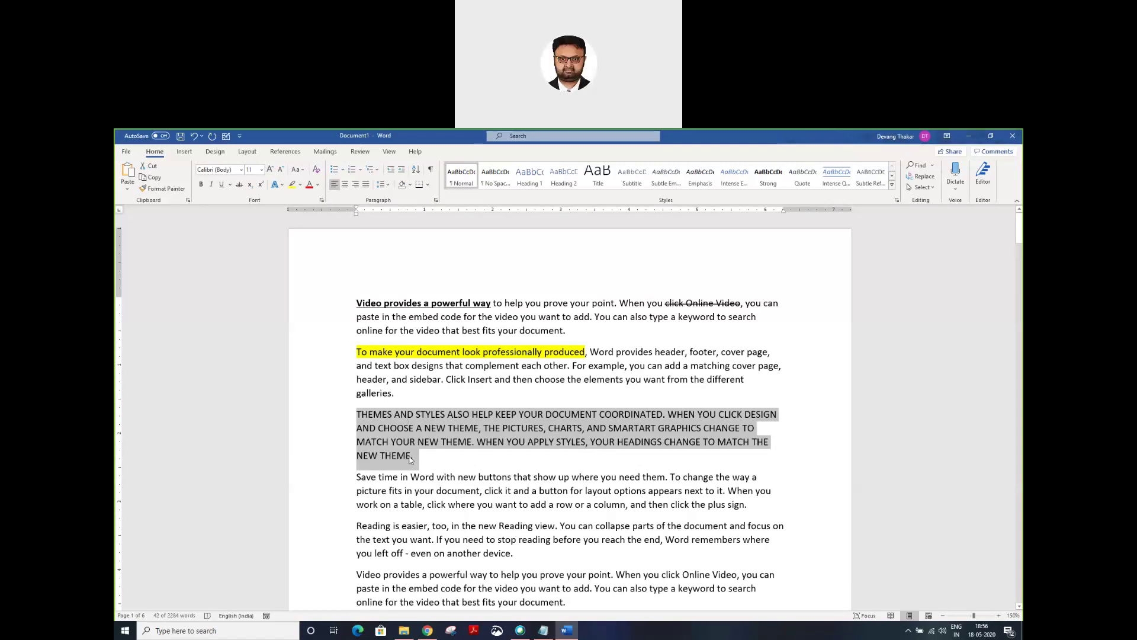
{"action": "left_click", "coordinate": [299, 173]}
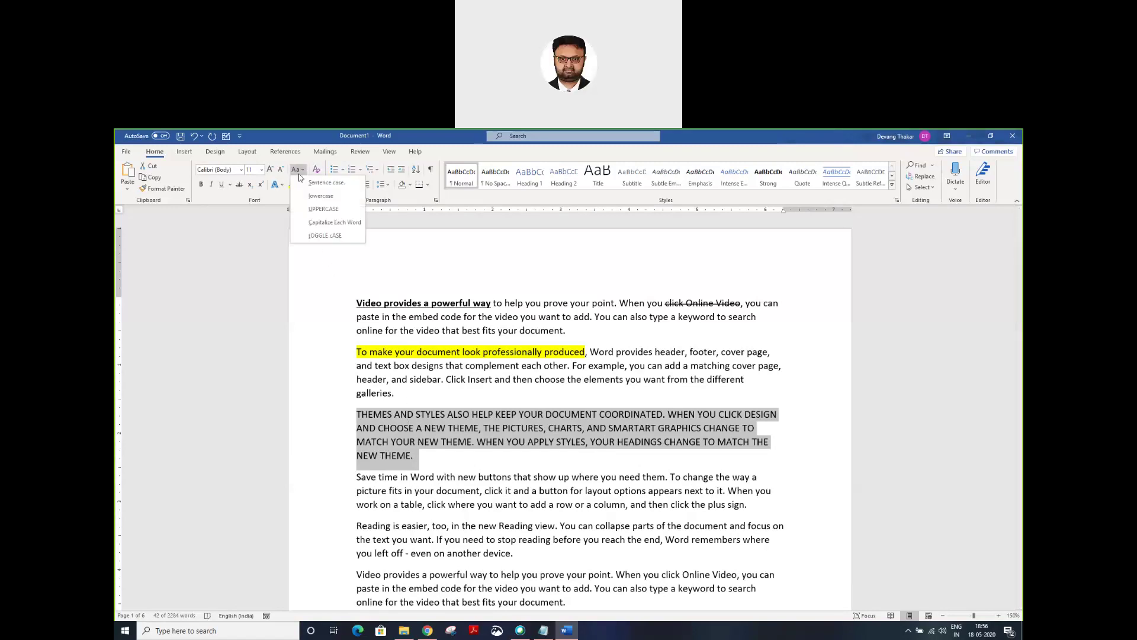
{"action": "left_click", "coordinate": [350, 182]}
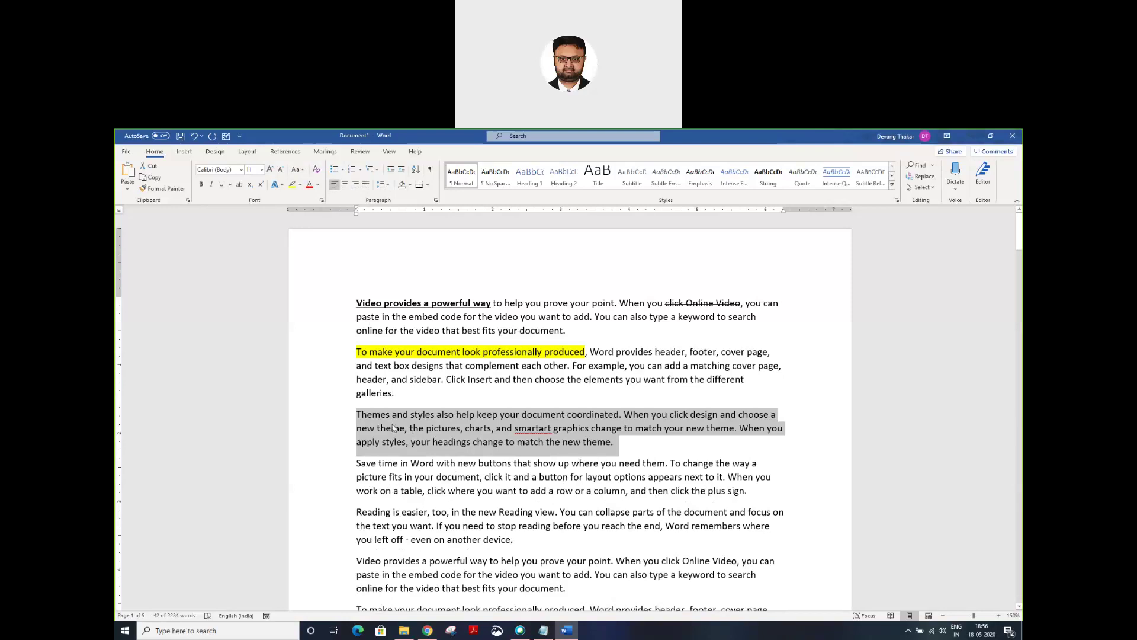
Step: Examine the capital letters that begin the sentences in the third paragraph, and clear the selection
{"action": "left_click", "coordinate": [359, 415]}
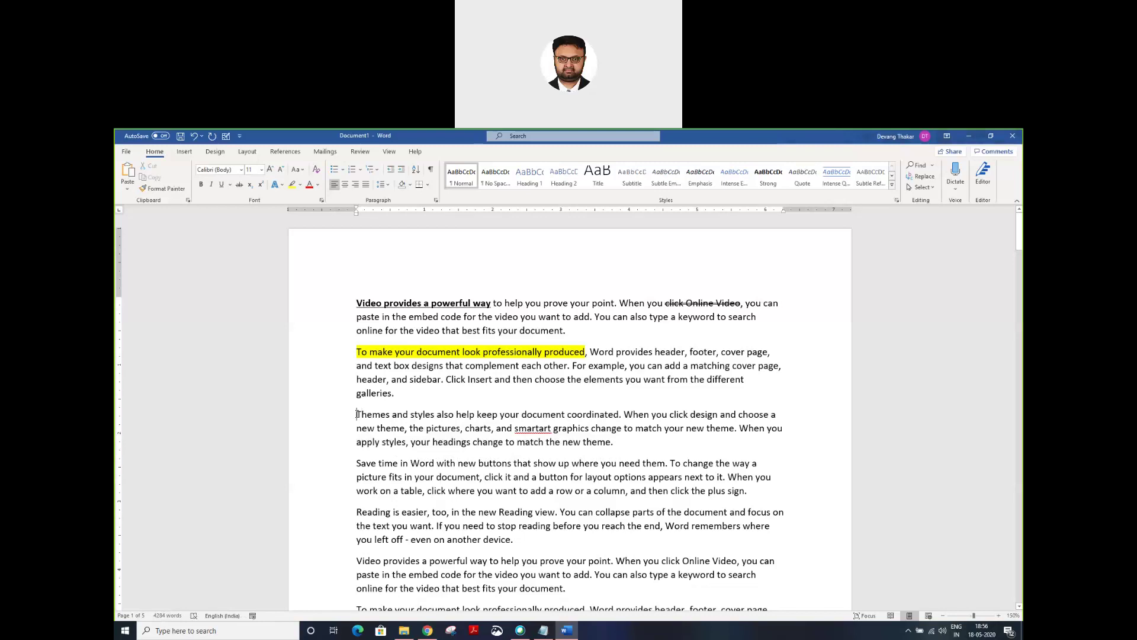
{"action": "double_click", "coordinate": [359, 414]}
{"action": "left_click", "coordinate": [721, 437]}
{"action": "left_click_drag", "start_coordinate": [740, 427], "coordinate": [749, 428]}
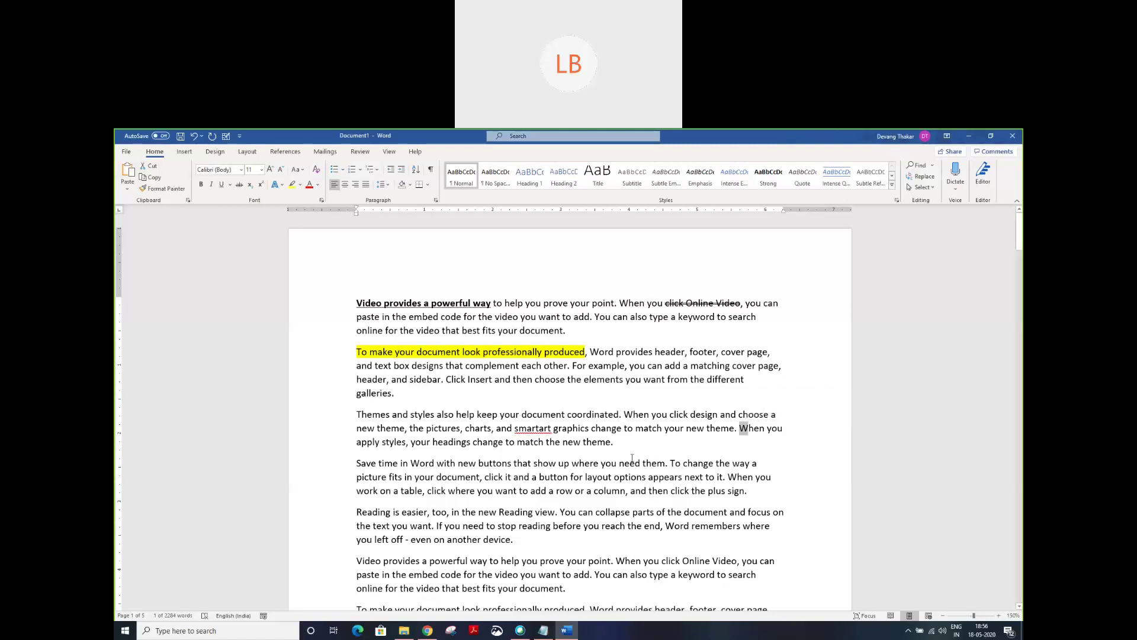
{"action": "left_click_drag", "start_coordinate": [356, 416], "coordinate": [401, 416]}
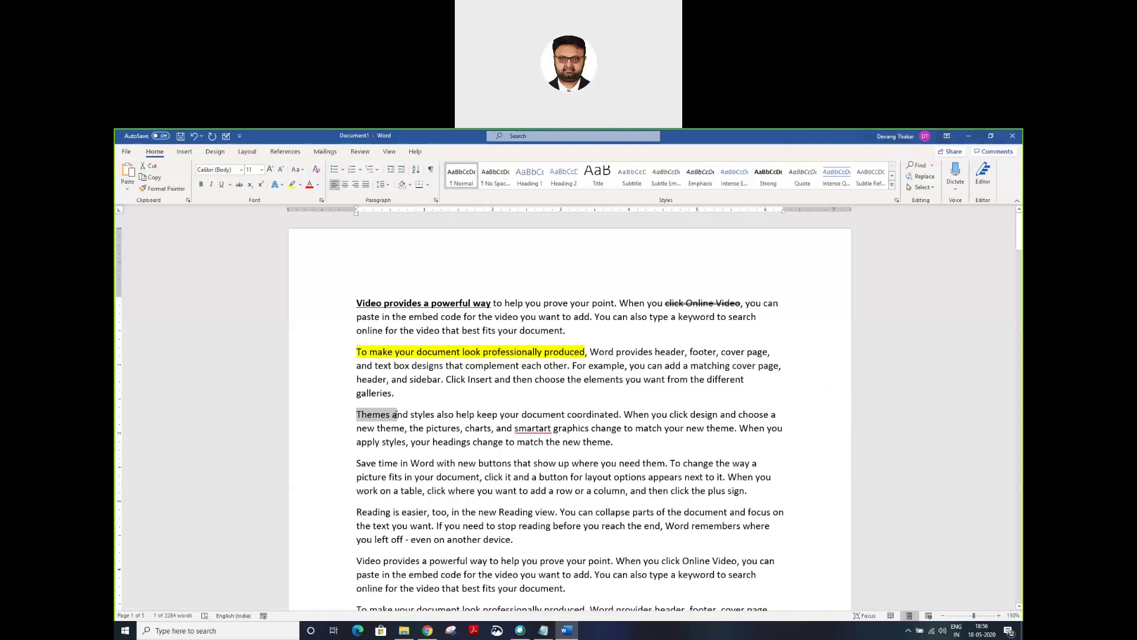
{"action": "left_click", "coordinate": [456, 415]}
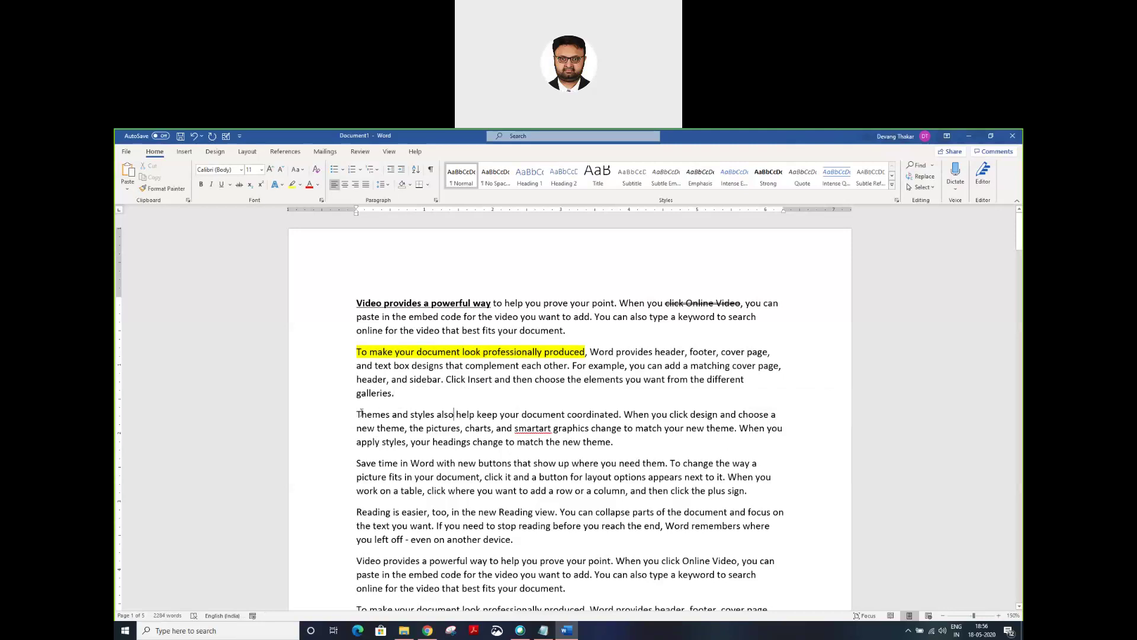
Step: Apply Capitalize Each Word and tOGGLE cASE to the third paragraph, and undo both case changes
{"action": "left_click_drag", "start_coordinate": [362, 414], "coordinate": [616, 446]}
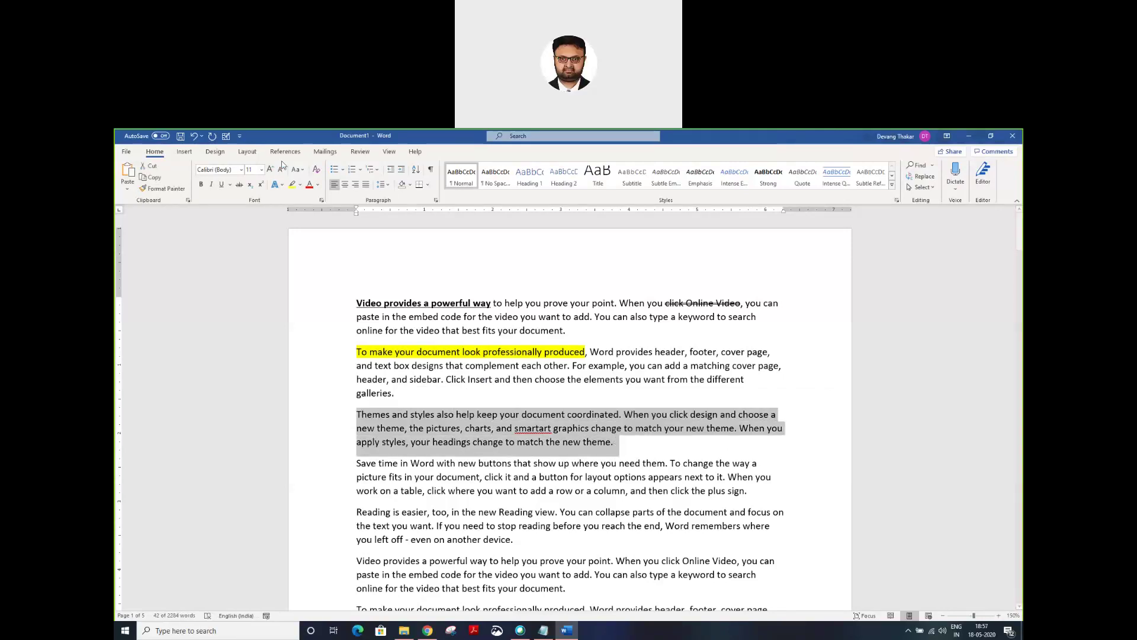
{"action": "left_click", "coordinate": [296, 170]}
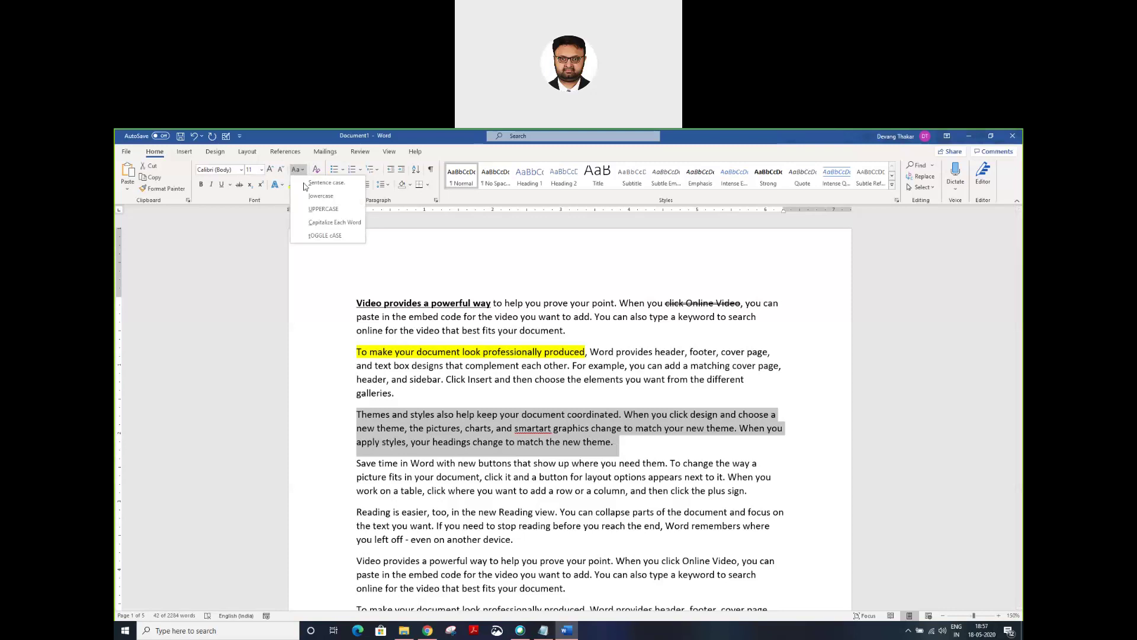
{"action": "left_click", "coordinate": [355, 226]}
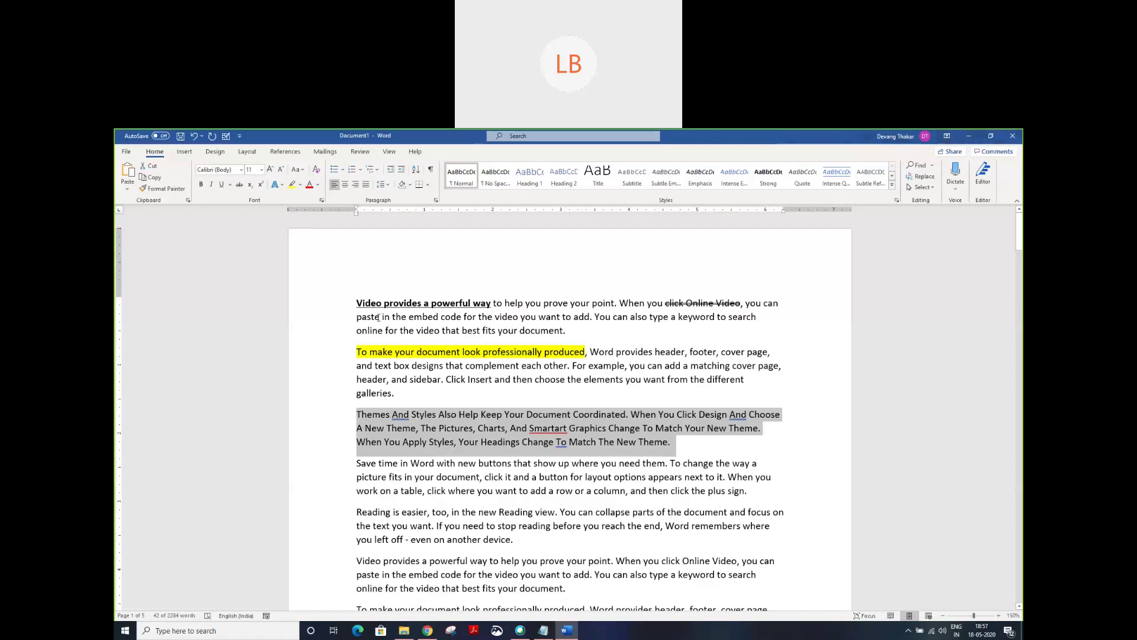
{"action": "left_click", "coordinate": [296, 170]}
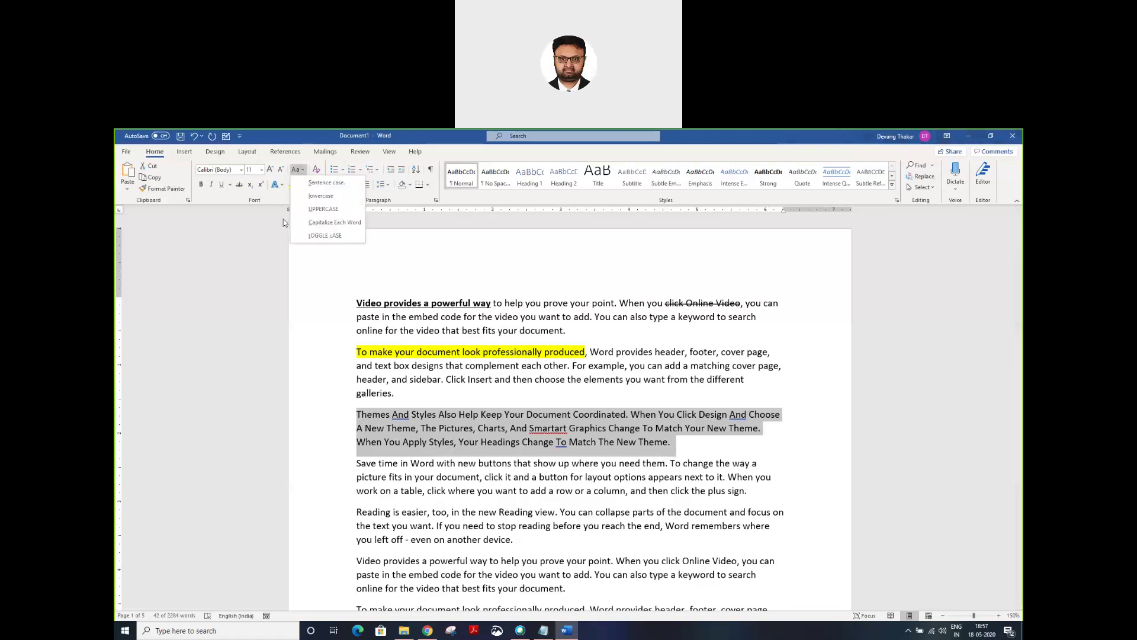
{"action": "left_click", "coordinate": [310, 237]}
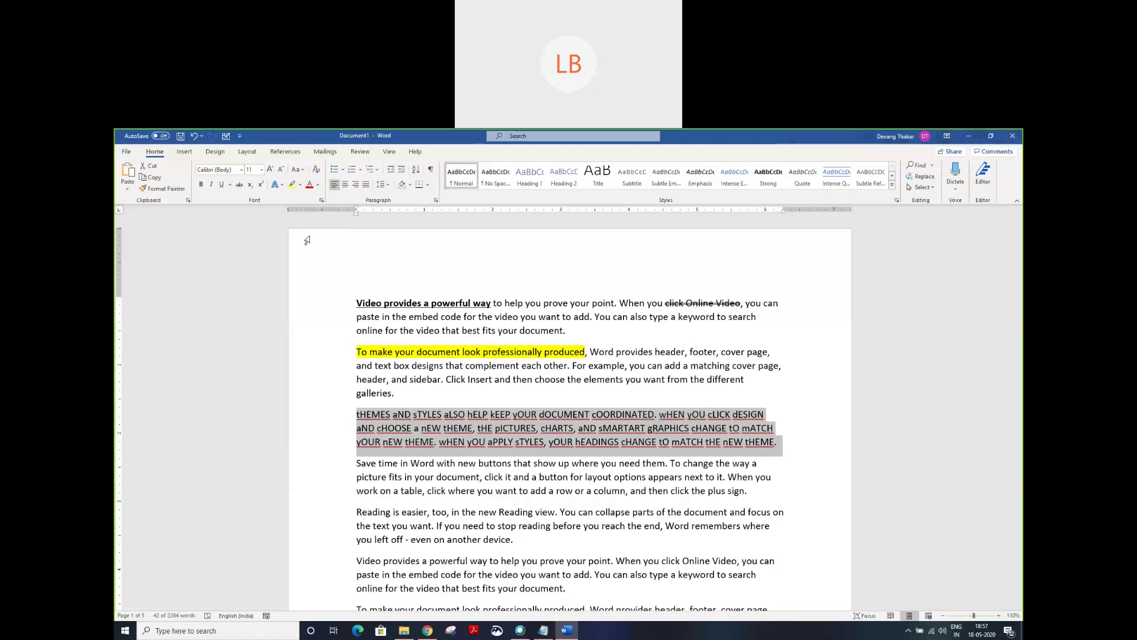
{"action": "key", "text": "ctrl+z"}
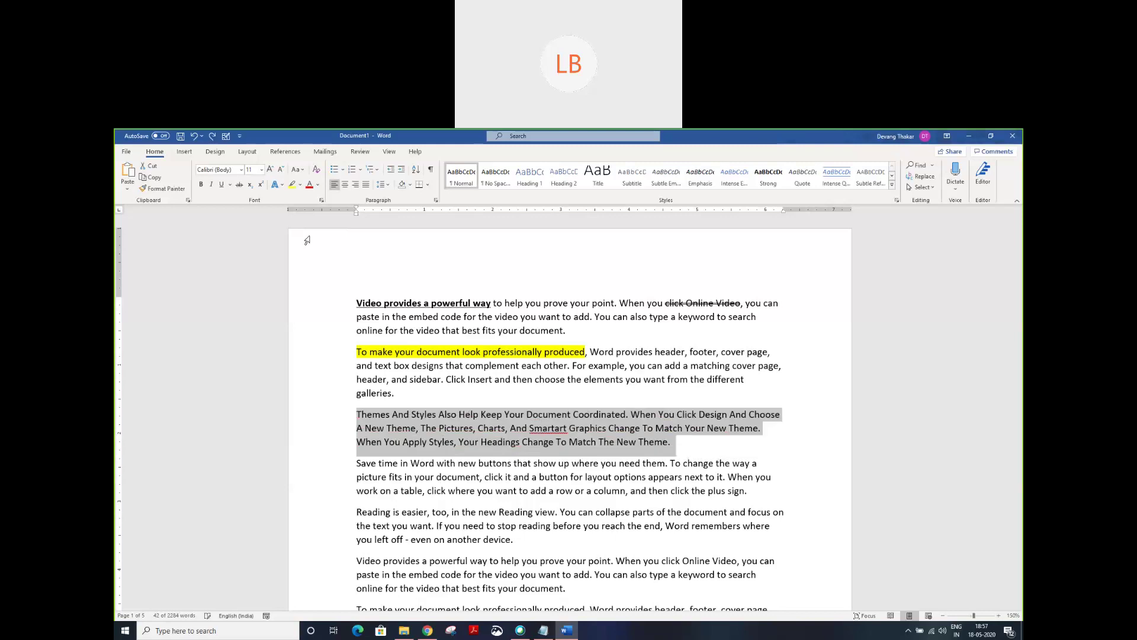
{"action": "key", "text": "ctrl+z"}
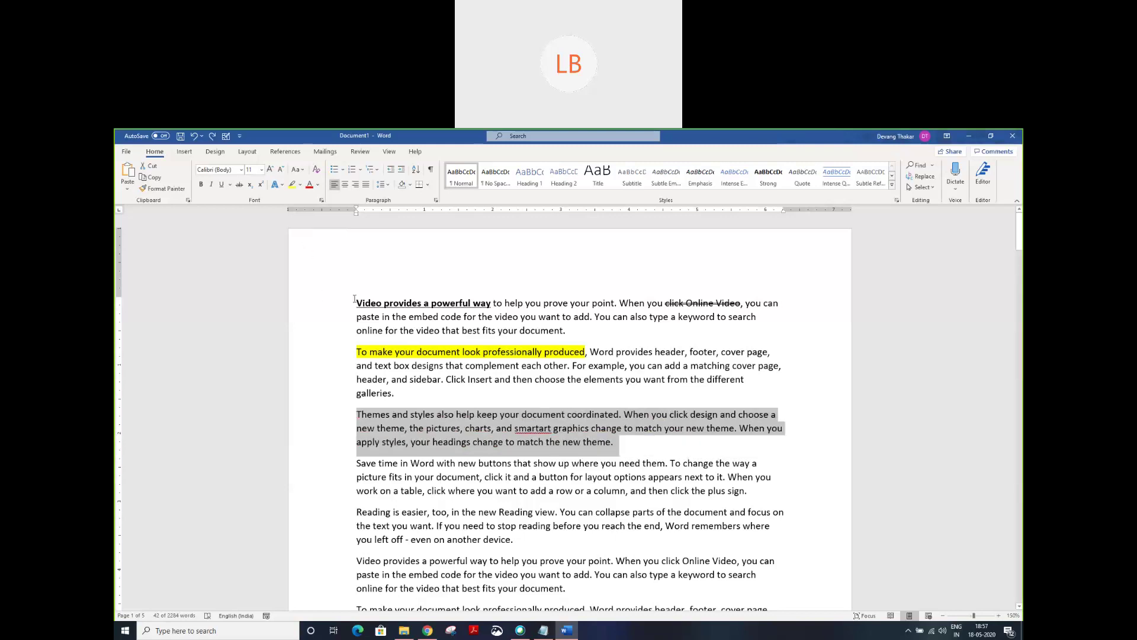
{"action": "left_click", "coordinate": [492, 426]}
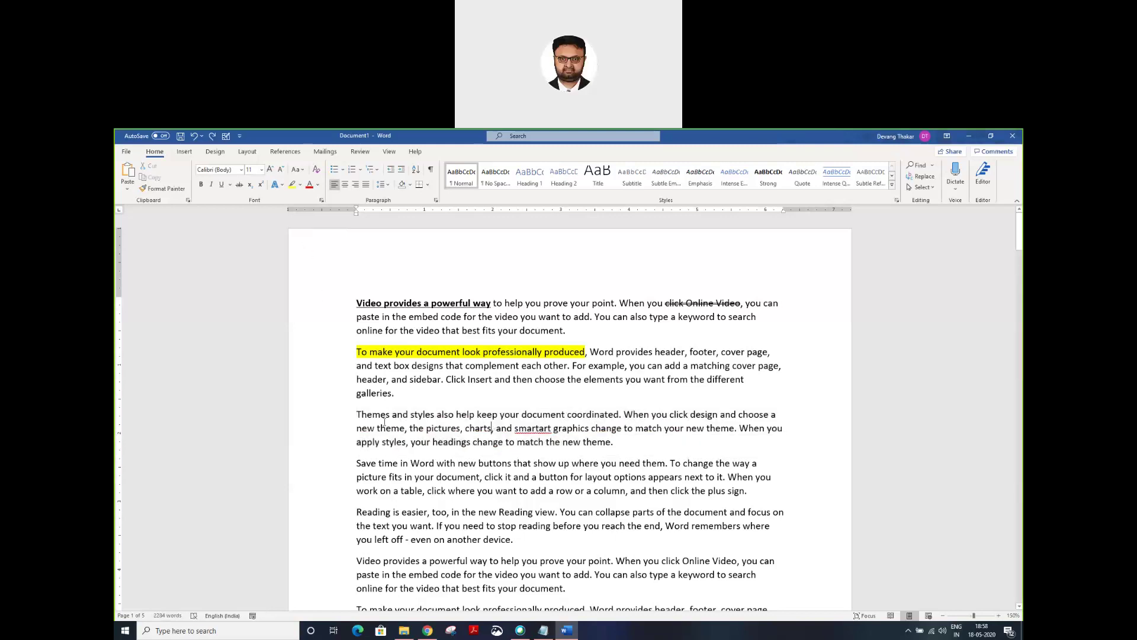
Step: Review the available Change Case options without applying one
{"action": "left_click", "coordinate": [298, 170]}
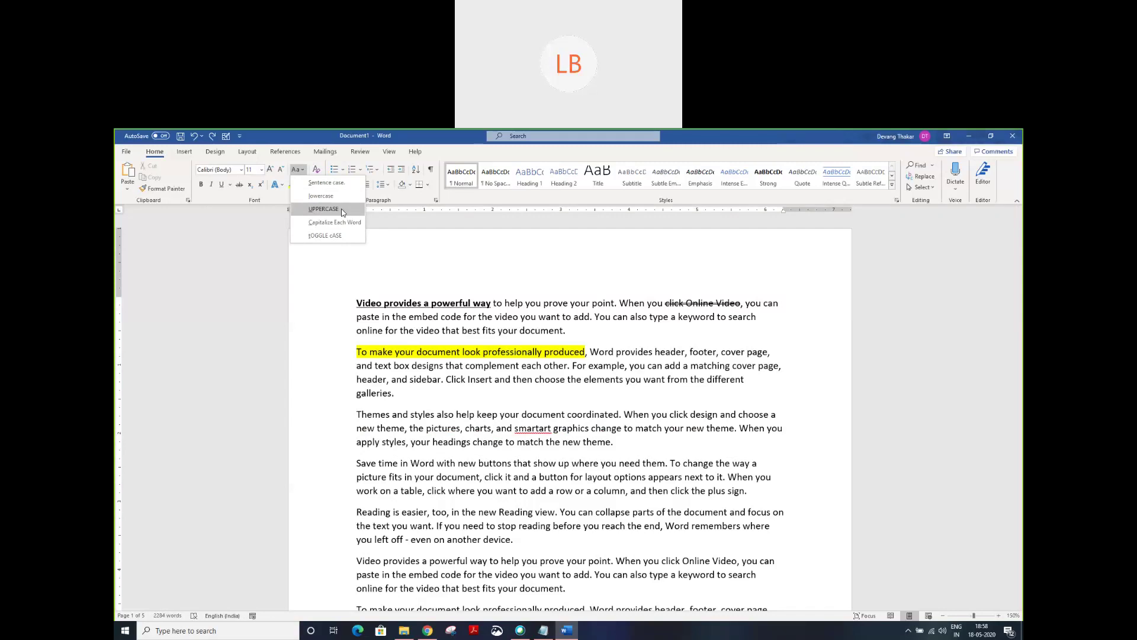
{"action": "left_click", "coordinate": [428, 448]}
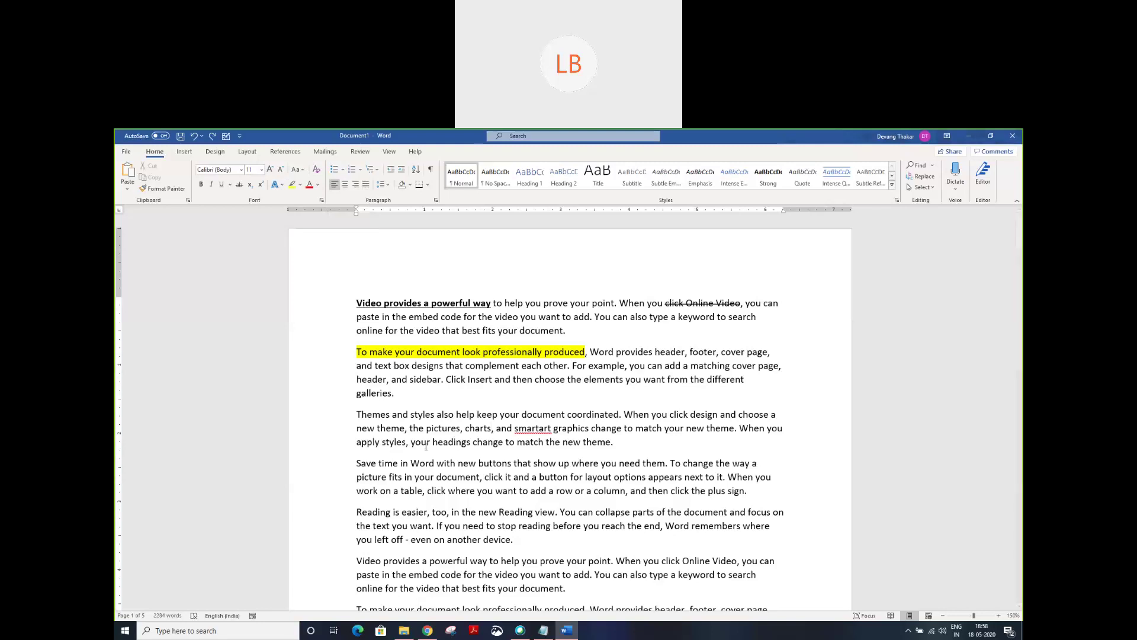
{"action": "left_click", "coordinate": [296, 170]}
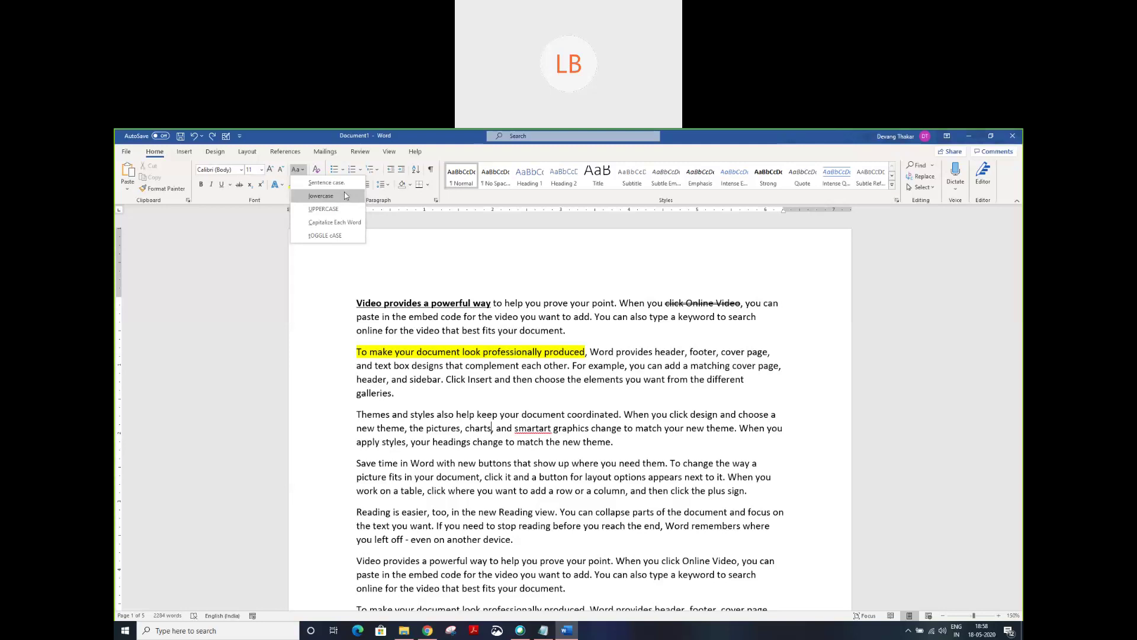
Step: Add the line "Geographic information system." as its own paragraph between the second and third paragraphs
{"action": "left_click", "coordinate": [396, 393]}
{"action": "key", "text": "Return"}
{"action": "type", "text": "ge"}
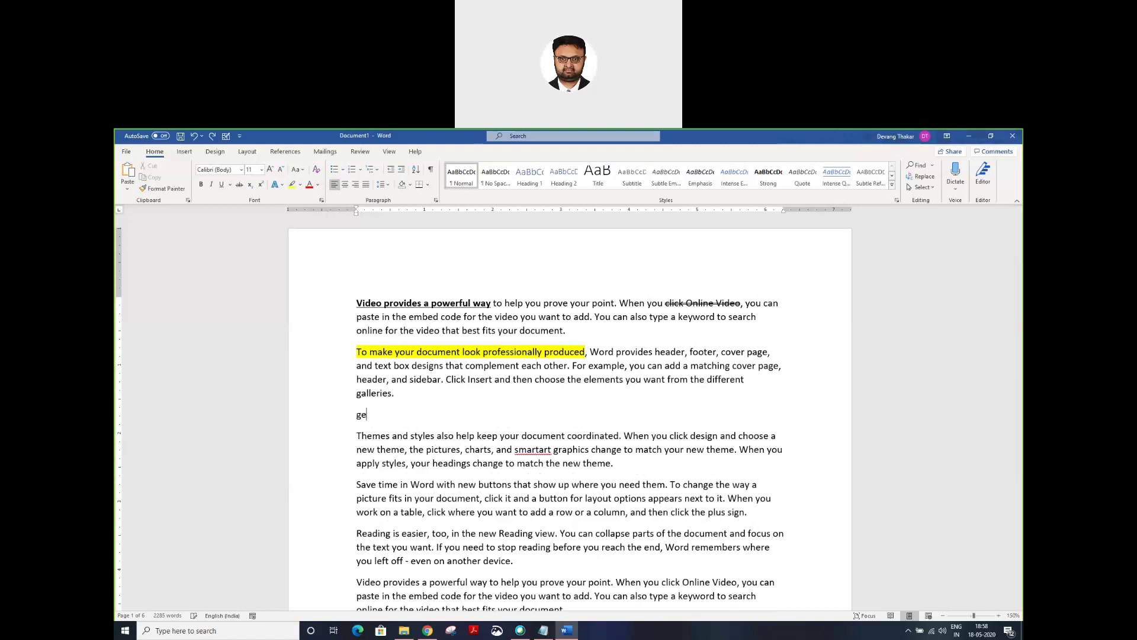
{"action": "type", "text": "ographic info"}
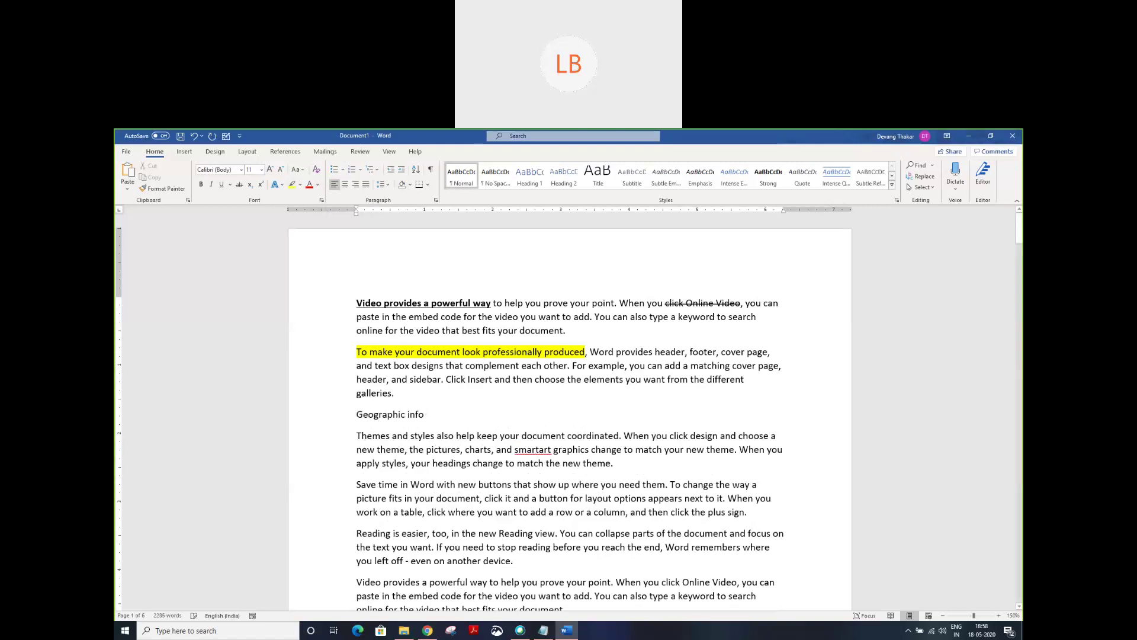
{"action": "type", "text": "rmation system."}
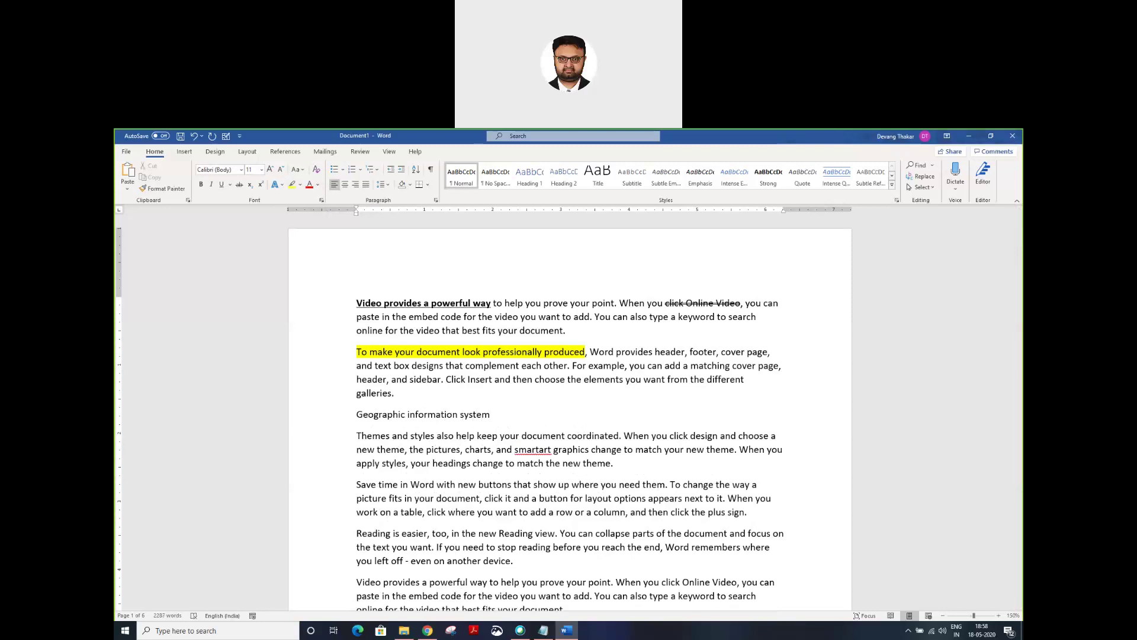
Step: Apply Capitalize Each Word to the words "Geographic information system", and clear the selection
{"action": "left_click", "coordinate": [408, 417]}
{"action": "left_click", "coordinate": [459, 415]}
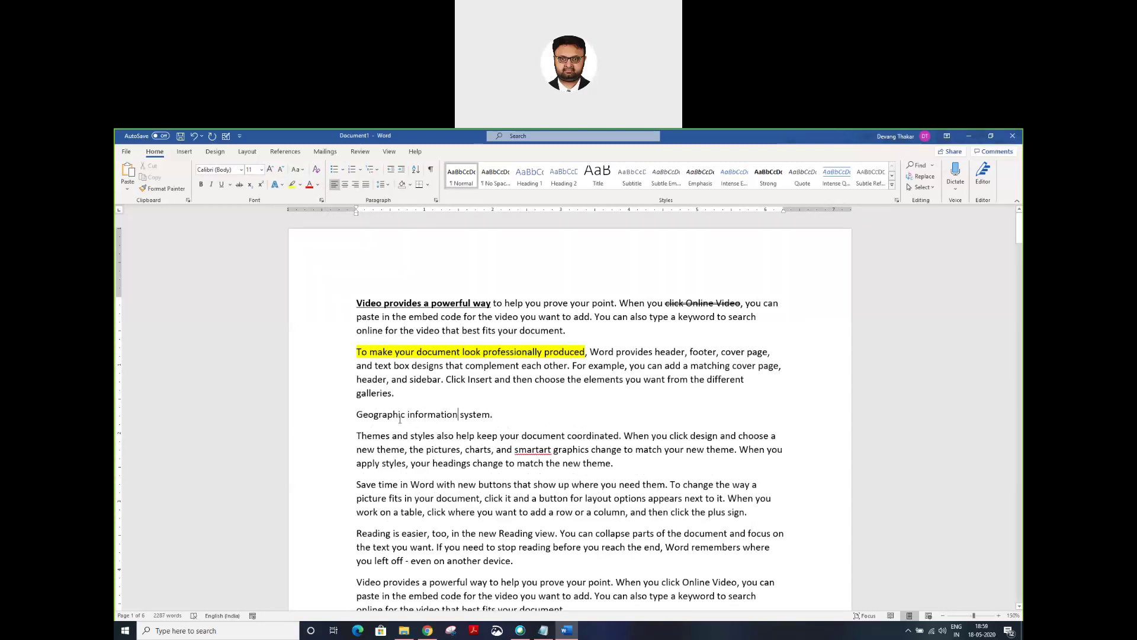
{"action": "left_click_drag", "start_coordinate": [356, 414], "coordinate": [488, 415]}
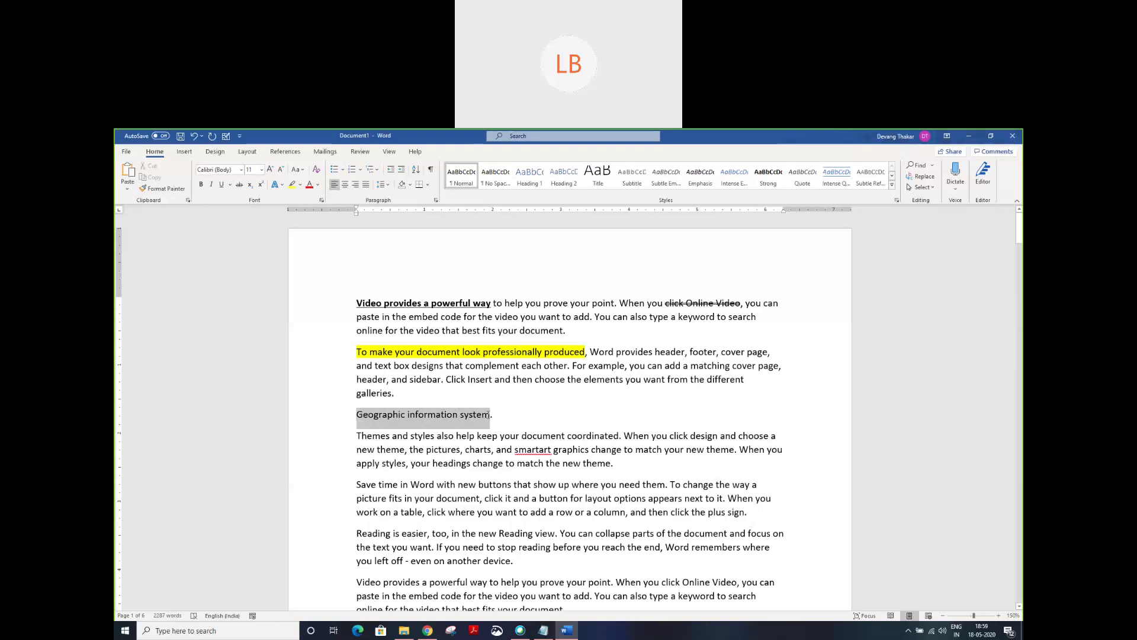
{"action": "left_click", "coordinate": [299, 170]}
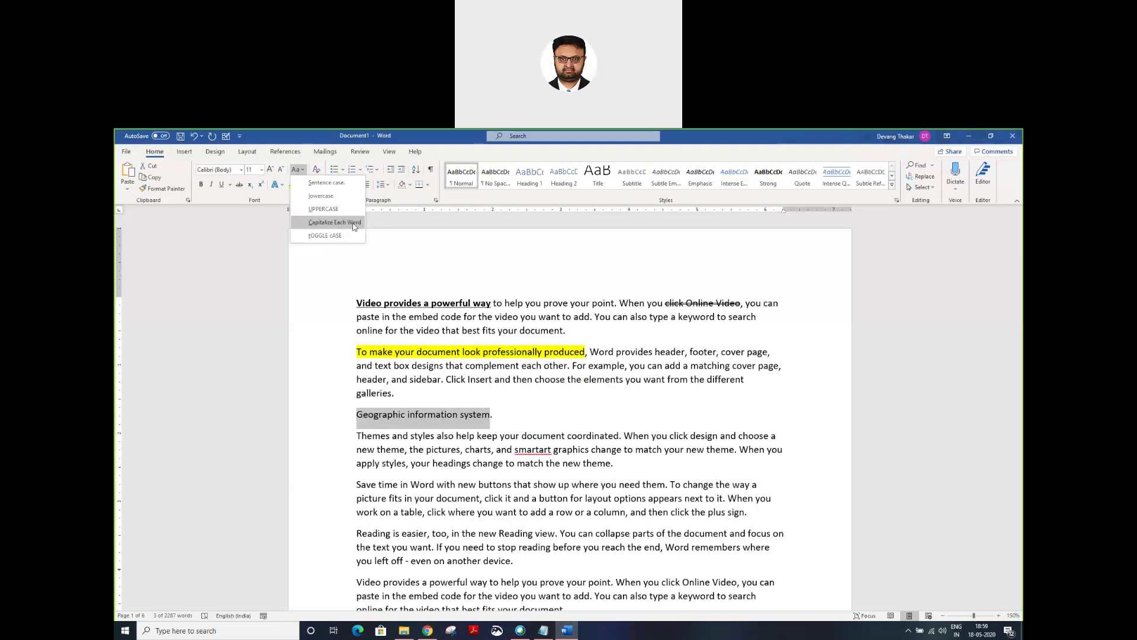
{"action": "left_click", "coordinate": [335, 222]}
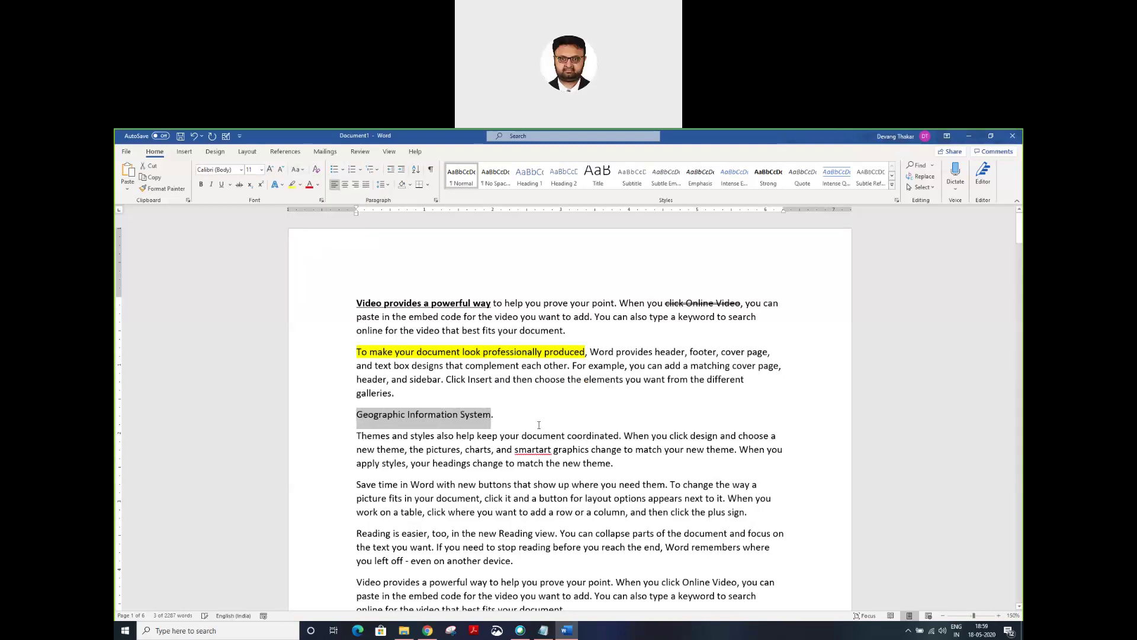
{"action": "left_click", "coordinate": [479, 413]}
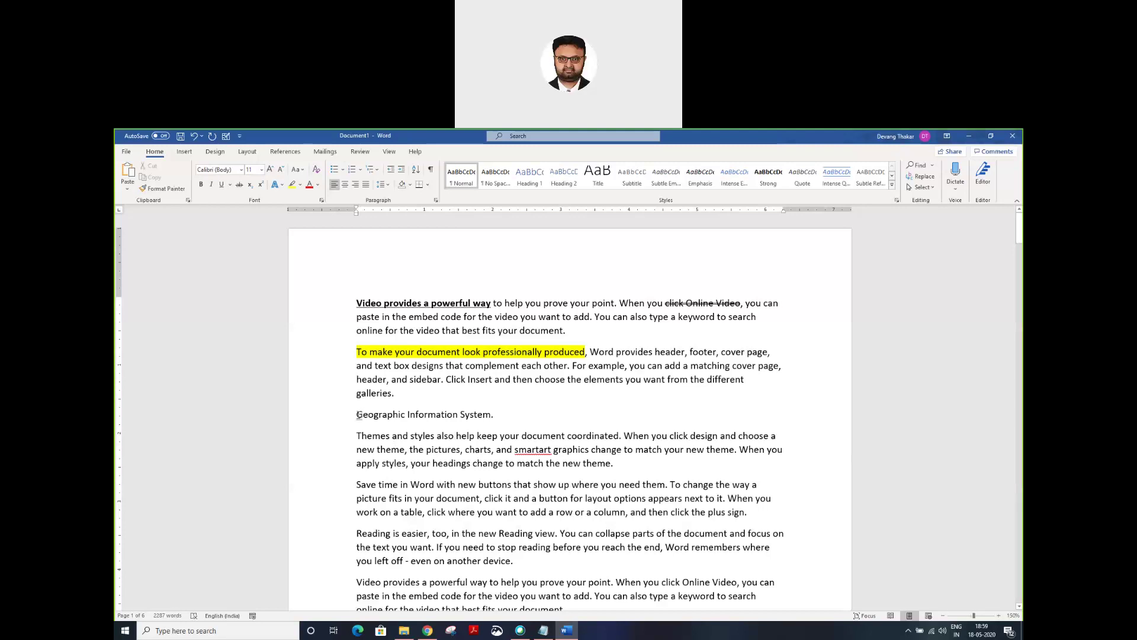
Step: Select the "Geographic Information System." line, review the Change Case options without applying one, and deselect the line
{"action": "left_click_drag", "start_coordinate": [358, 414], "coordinate": [607, 421]}
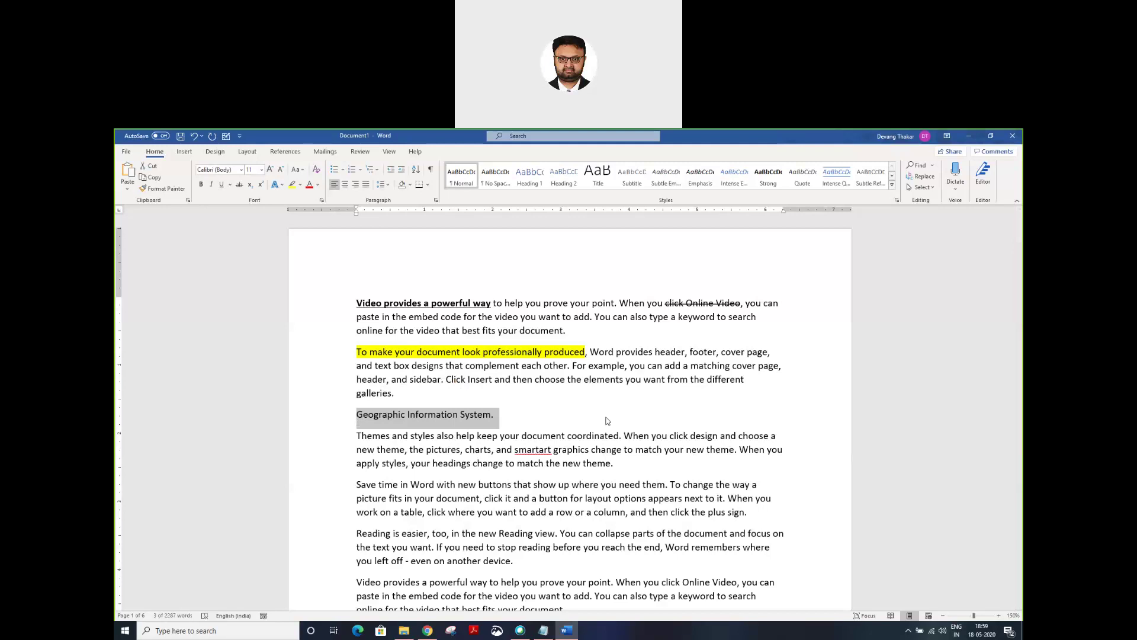
{"action": "left_click", "coordinate": [302, 175]}
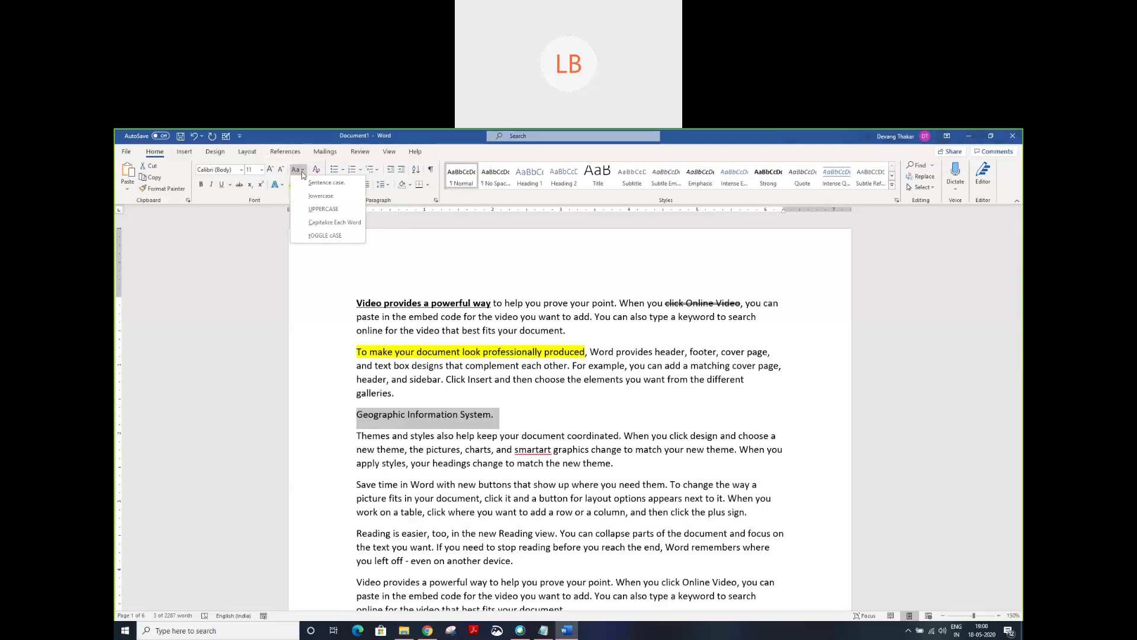
{"action": "left_click", "coordinate": [302, 173]}
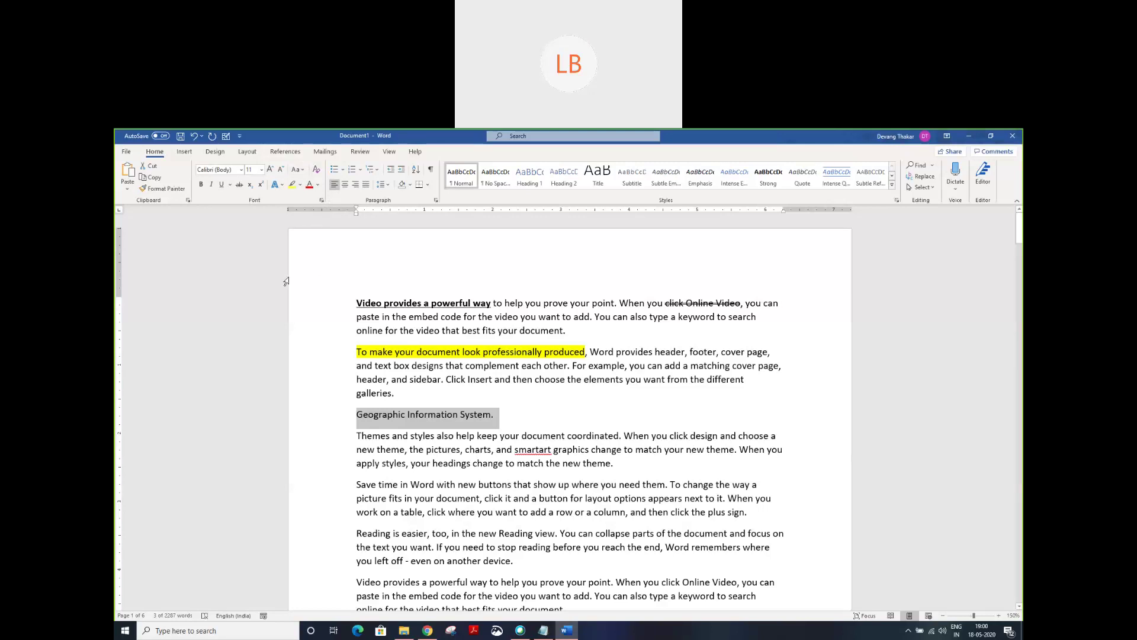
{"action": "left_click", "coordinate": [530, 425]}
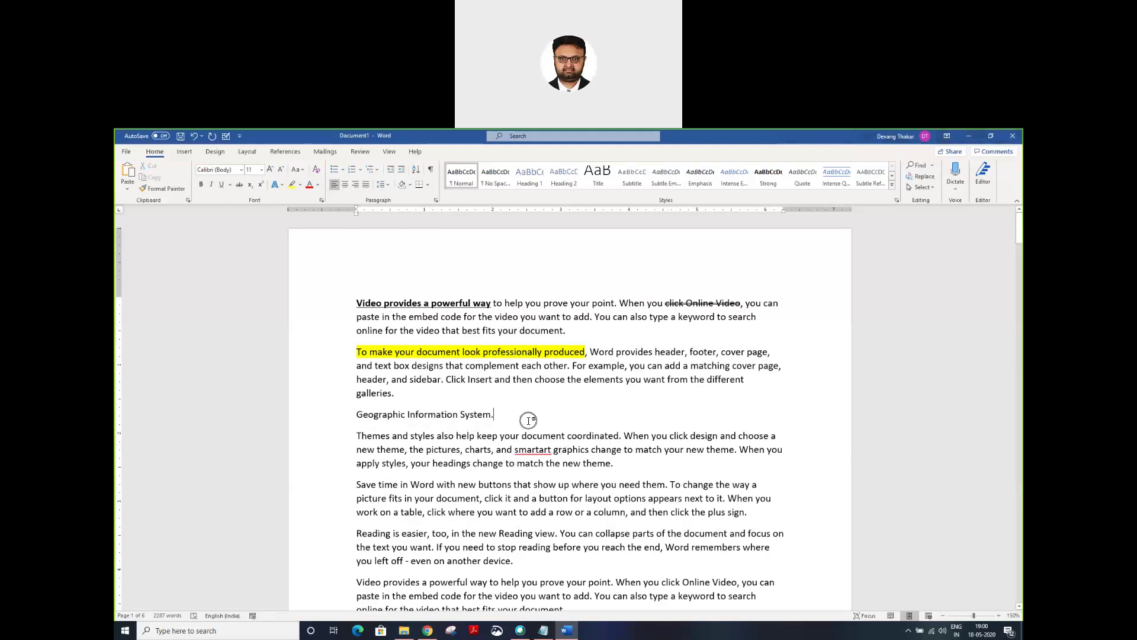
Step: Enter the expression X2+2XY+Y2 in a new paragraph below "Geographic Information System.", leaving an empty paragraph beneath it
{"action": "key", "text": "Return"}
{"action": "key", "text": "Return"}
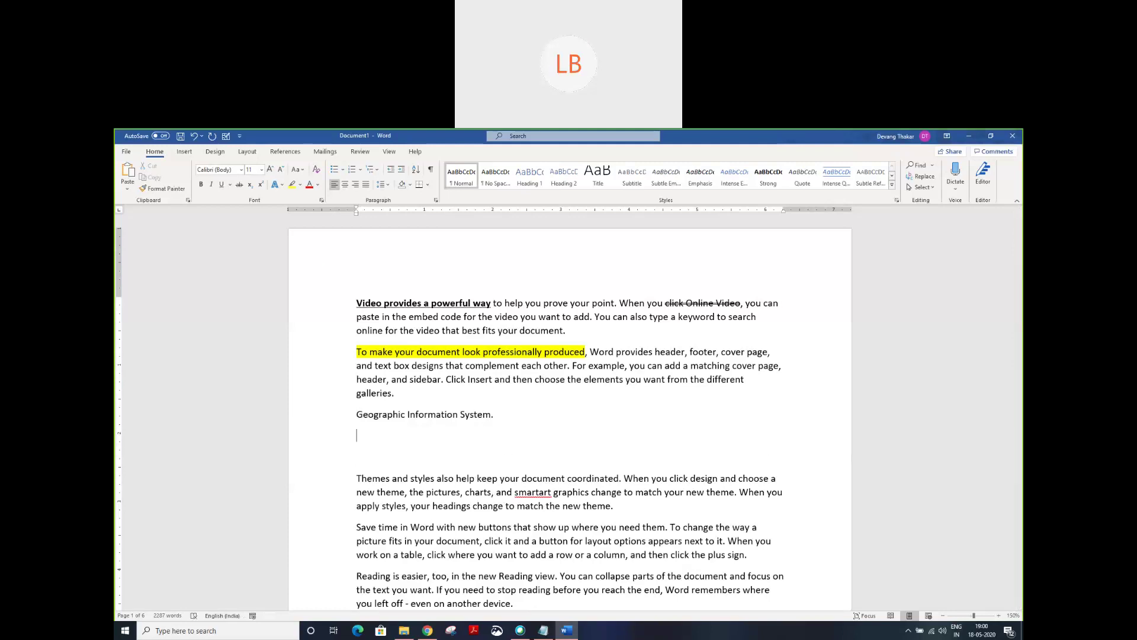
{"action": "type", "text": "X2+x"}
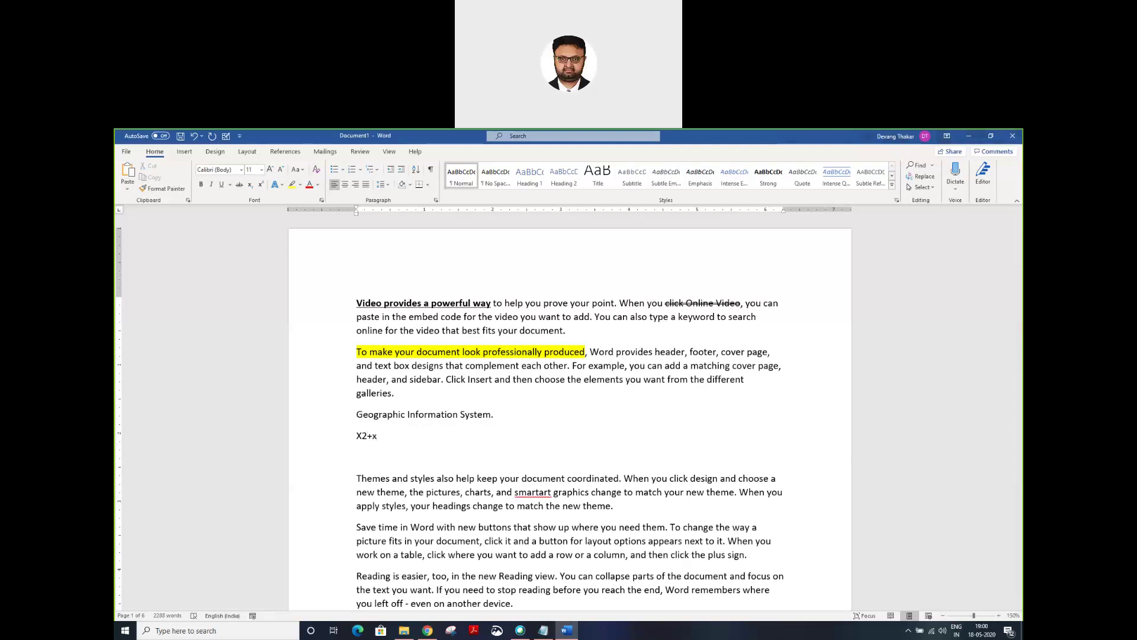
{"action": "key", "text": "BackSpace"}
{"action": "type", "text": "2"}
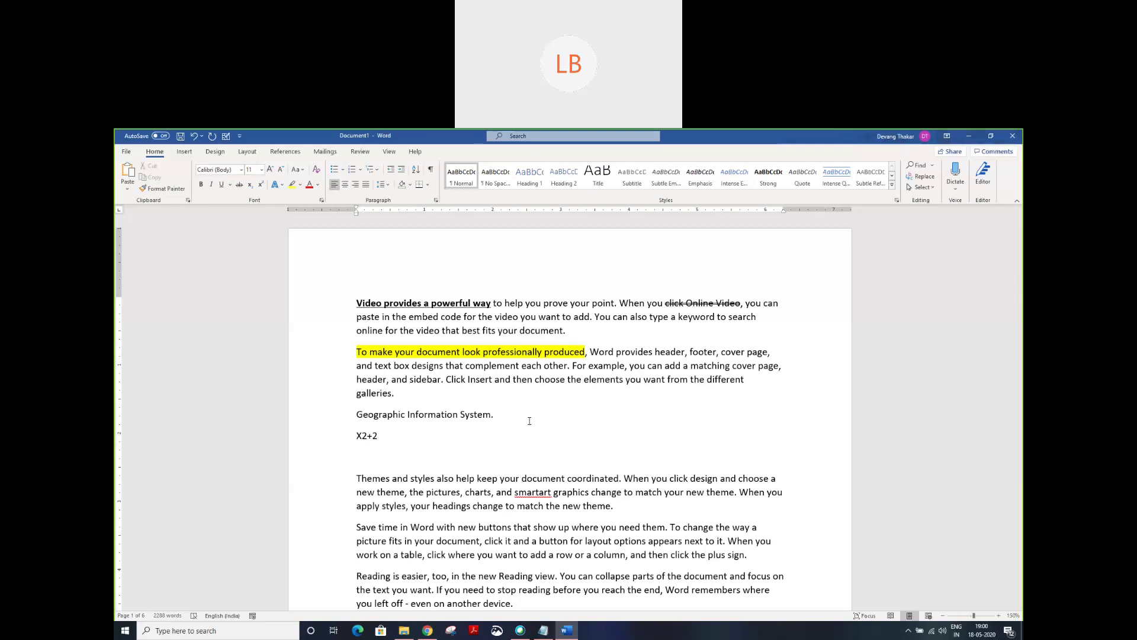
{"action": "type", "text": "XY+Y2"}
Step: Set the document zoom to 200% and enter H2O in the empty paragraph below the expression
{"action": "left_click", "coordinate": [1014, 616]}
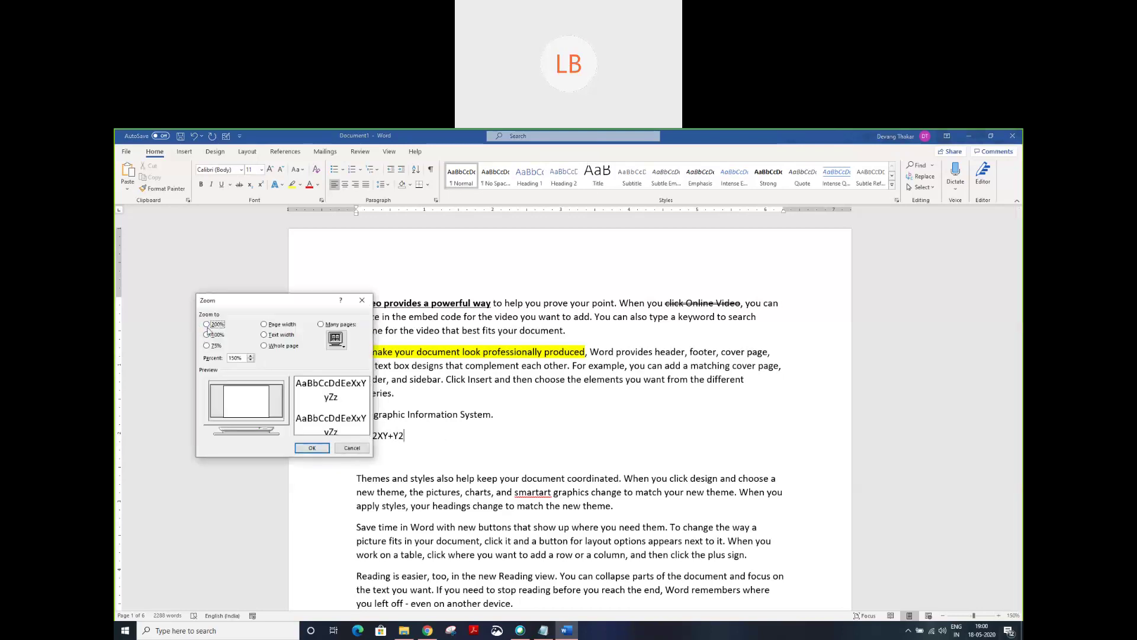
{"action": "left_click", "coordinate": [206, 324]}
{"action": "left_click", "coordinate": [312, 447]}
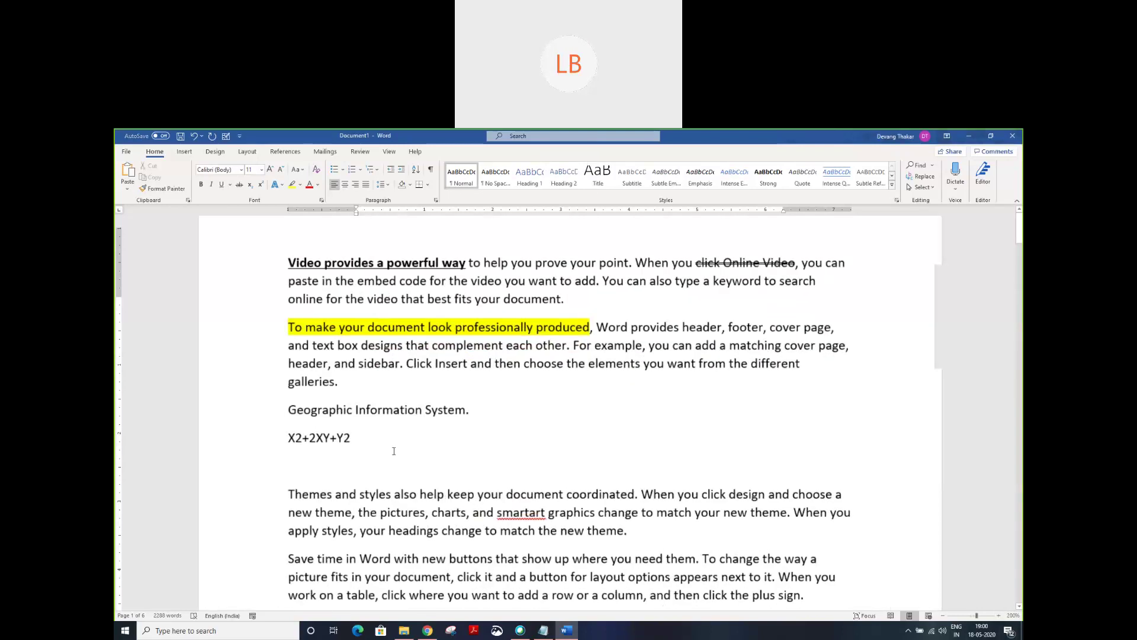
{"action": "mouse_move", "coordinate": [287, 439]}
{"action": "left_mouse_down"}
{"action": "mouse_move", "coordinate": [351, 439]}
{"action": "mouse_move", "coordinate": [285, 439]}
{"action": "mouse_move", "coordinate": [298, 442]}
{"action": "left_mouse_up"}
{"action": "left_click", "coordinate": [350, 439]}
{"action": "left_click", "coordinate": [298, 442]}
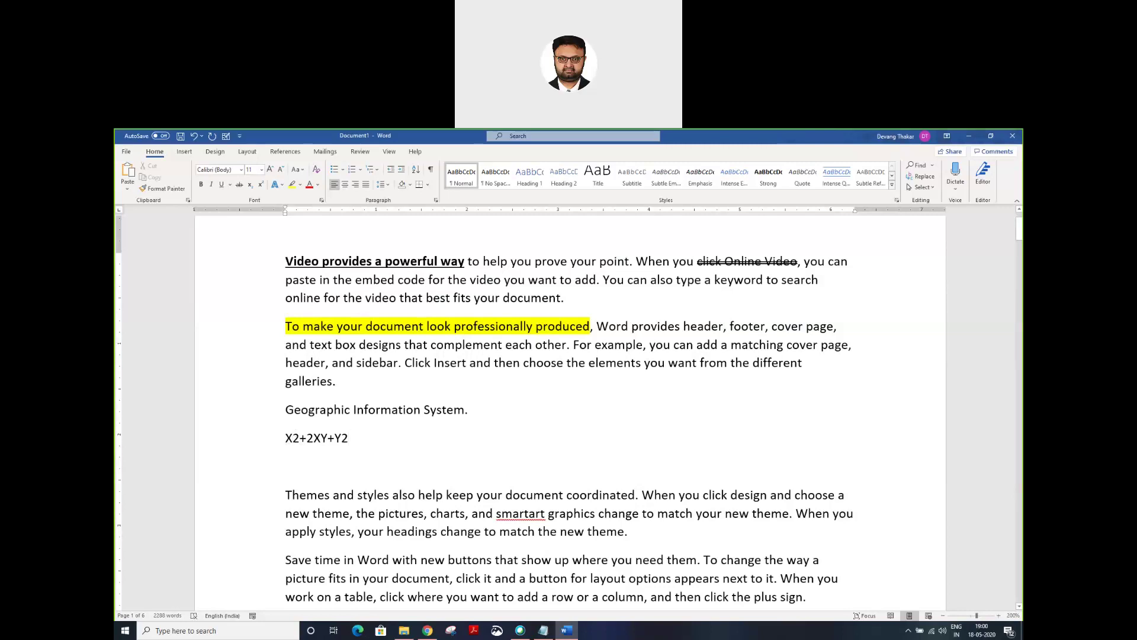
{"action": "type", "text": "H2O"}
Step: Format the 2 after X and the 2 after the final Y in the expression as superscript
{"action": "left_click", "coordinate": [299, 439]}
{"action": "left_click_drag", "start_coordinate": [300, 439], "coordinate": [292, 440]}
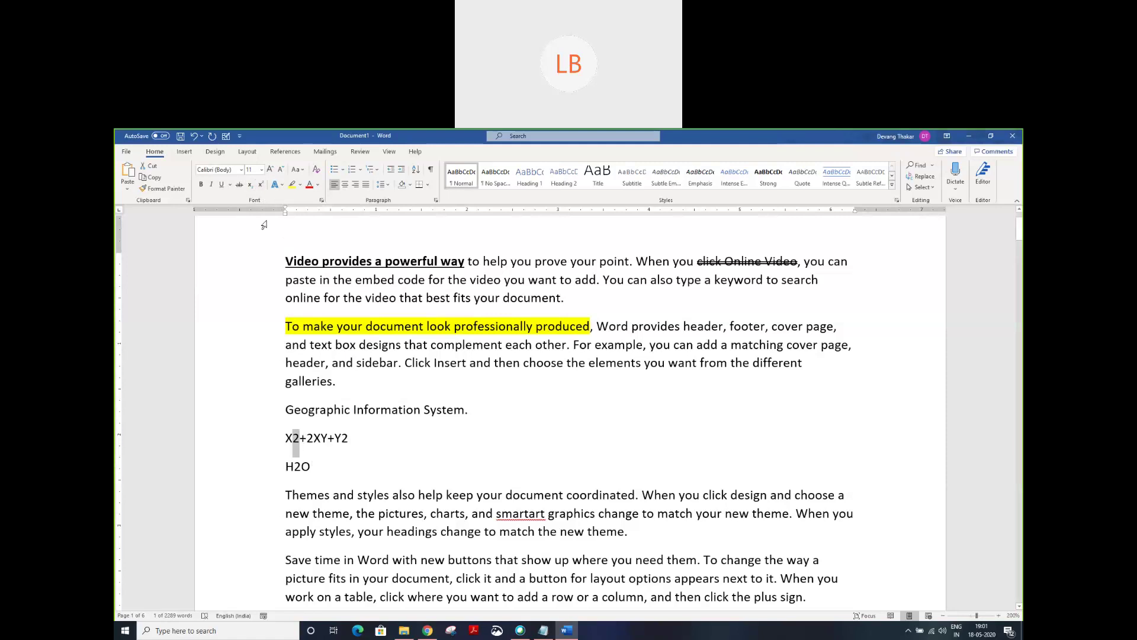
{"action": "left_click", "coordinate": [261, 185]}
{"action": "left_click", "coordinate": [358, 445]}
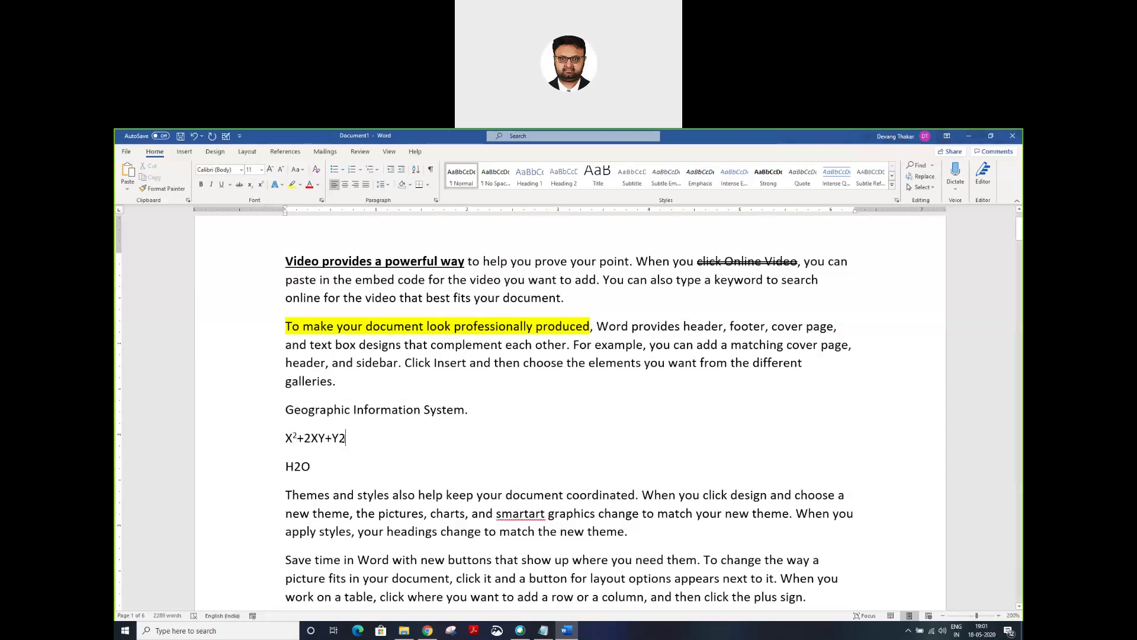
{"action": "left_click_drag", "start_coordinate": [346, 439], "coordinate": [339, 439]}
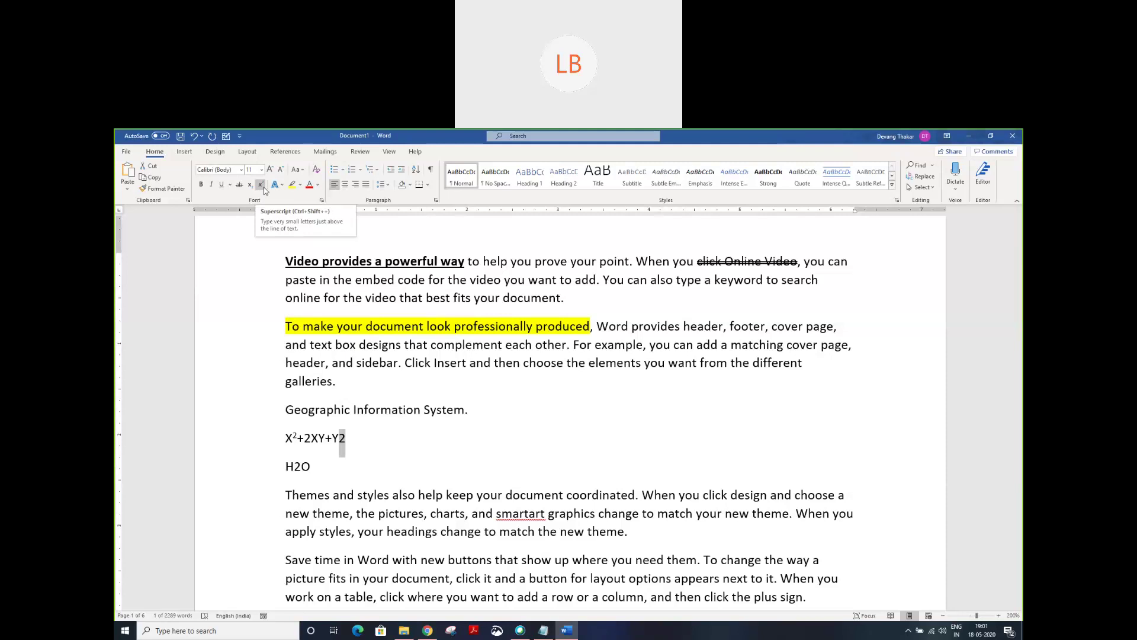
{"action": "left_click", "coordinate": [264, 186]}
{"action": "key", "text": "Right"}
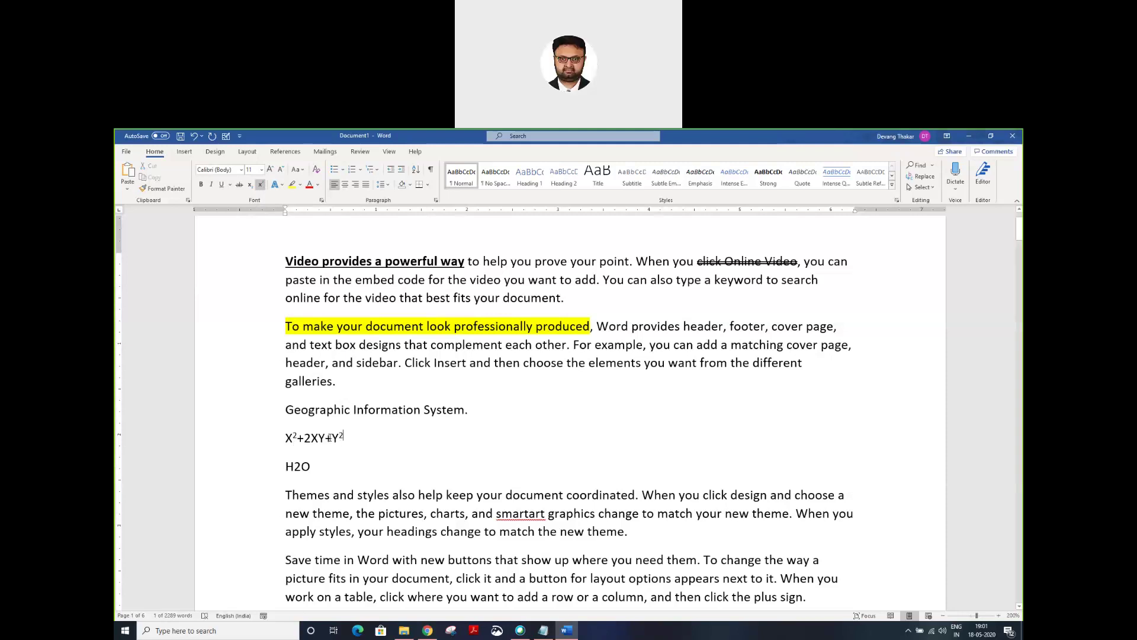
Step: Format the 2 in H2O as subscript, and clear the selection
{"action": "left_click", "coordinate": [295, 467]}
{"action": "left_click_drag", "start_coordinate": [294, 468], "coordinate": [301, 468]}
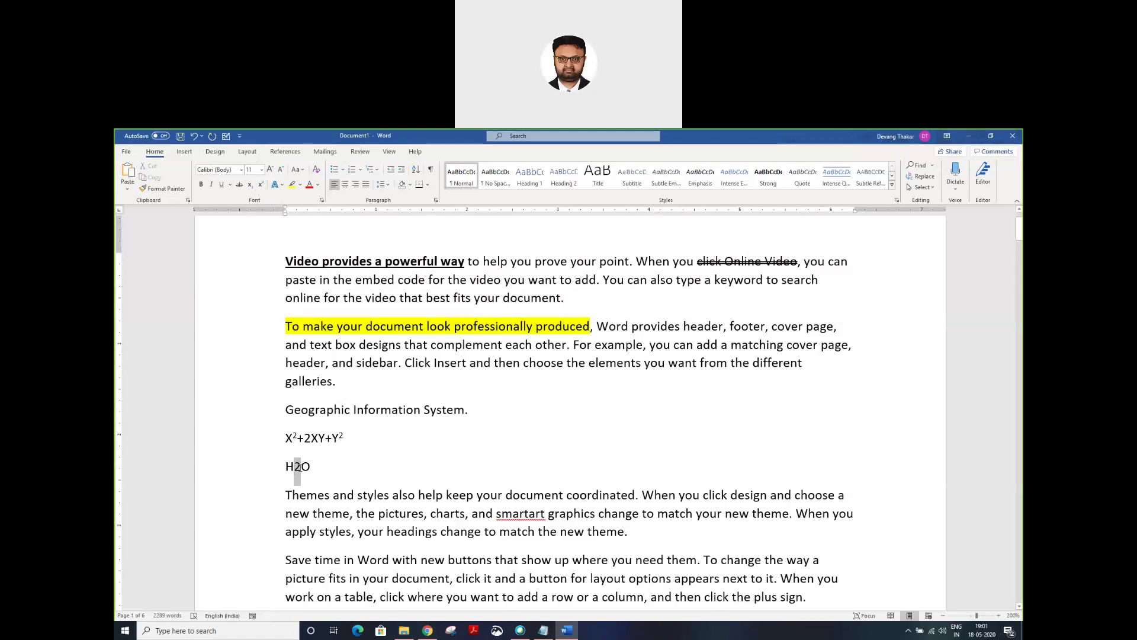
{"action": "left_click", "coordinate": [249, 185]}
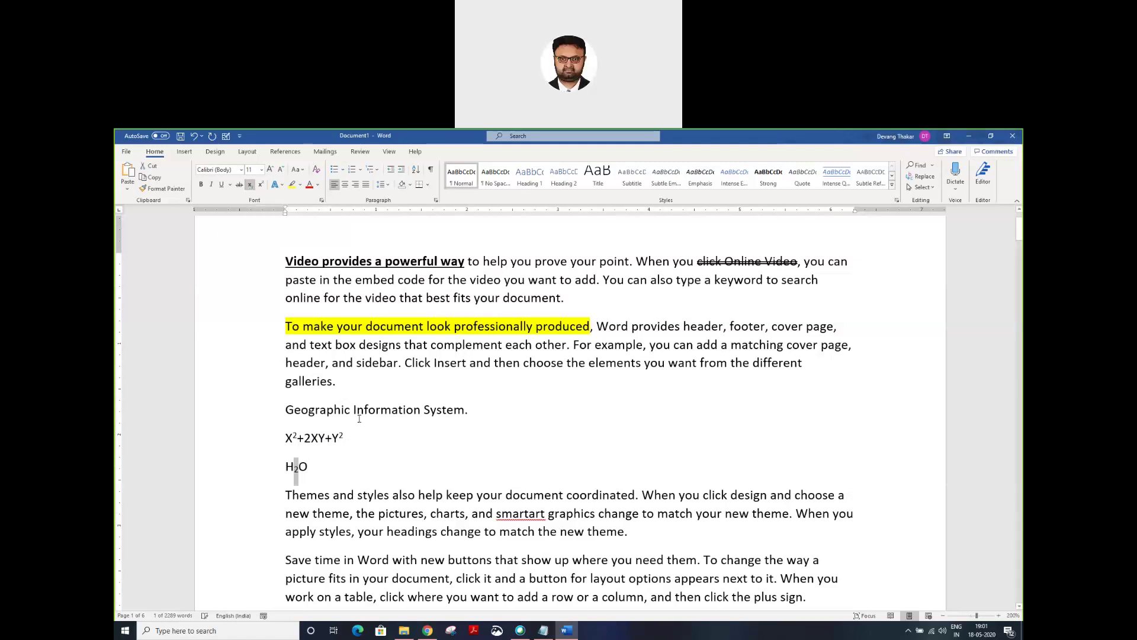
{"action": "left_click", "coordinate": [395, 476]}
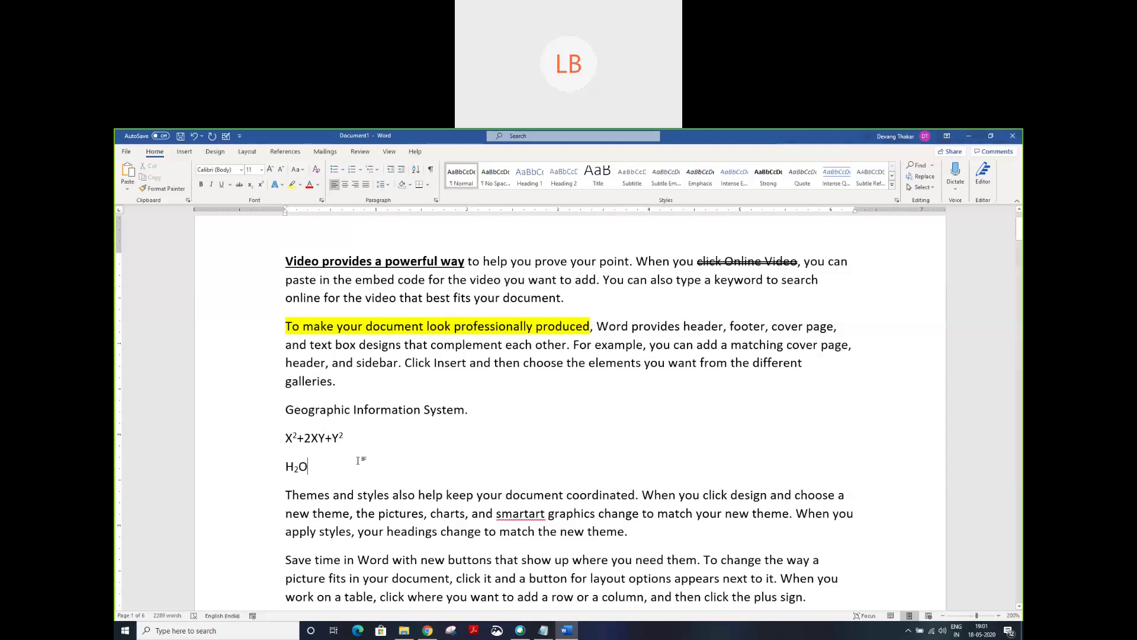
Step: Look at the available Equation options without inserting one, and return to the text formatting commands
{"action": "left_click", "coordinate": [189, 153]}
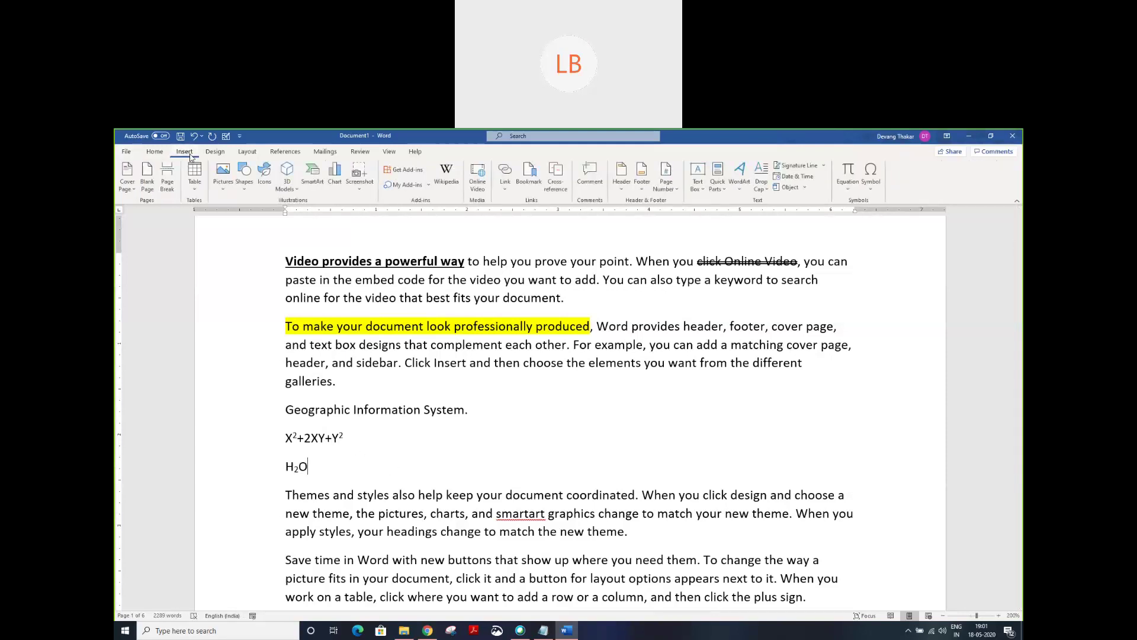
{"action": "left_click", "coordinate": [846, 190]}
{"action": "left_click", "coordinate": [846, 190]}
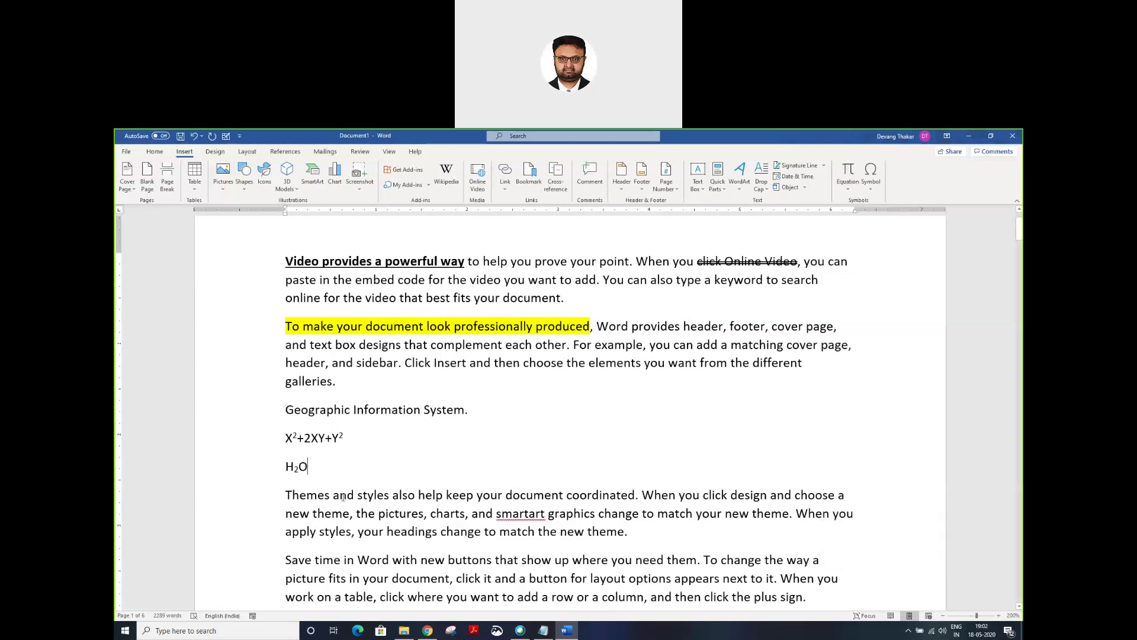
{"action": "left_click", "coordinate": [154, 152]}
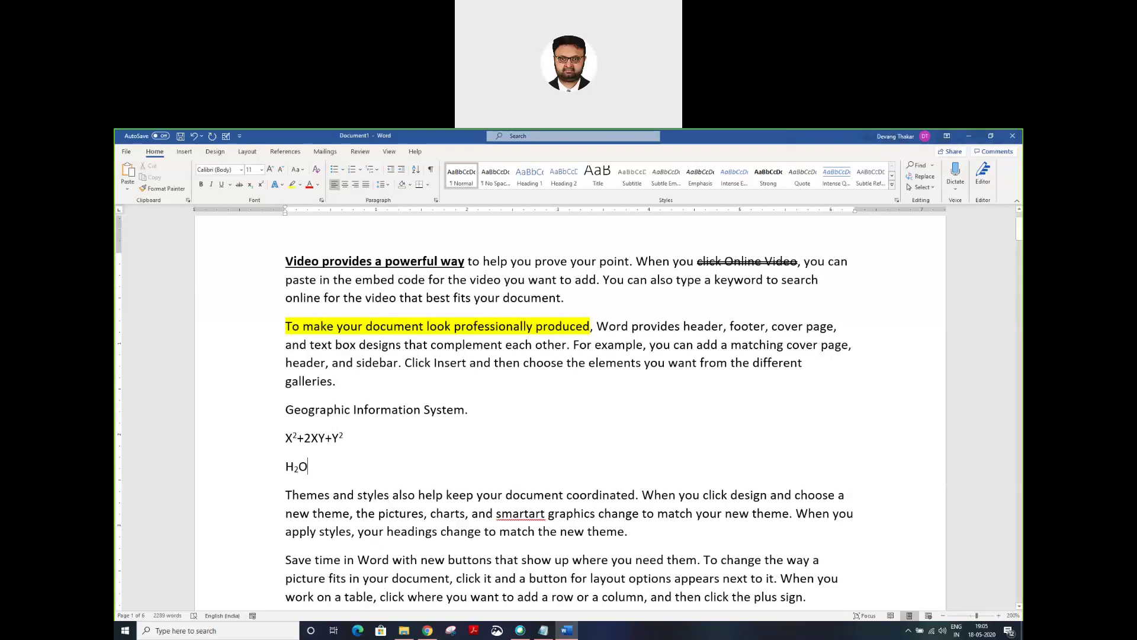
Step: Browse the gallery of templates offered for creating a new document
{"action": "left_click", "coordinate": [127, 151]}
{"action": "left_click", "coordinate": [140, 193]}
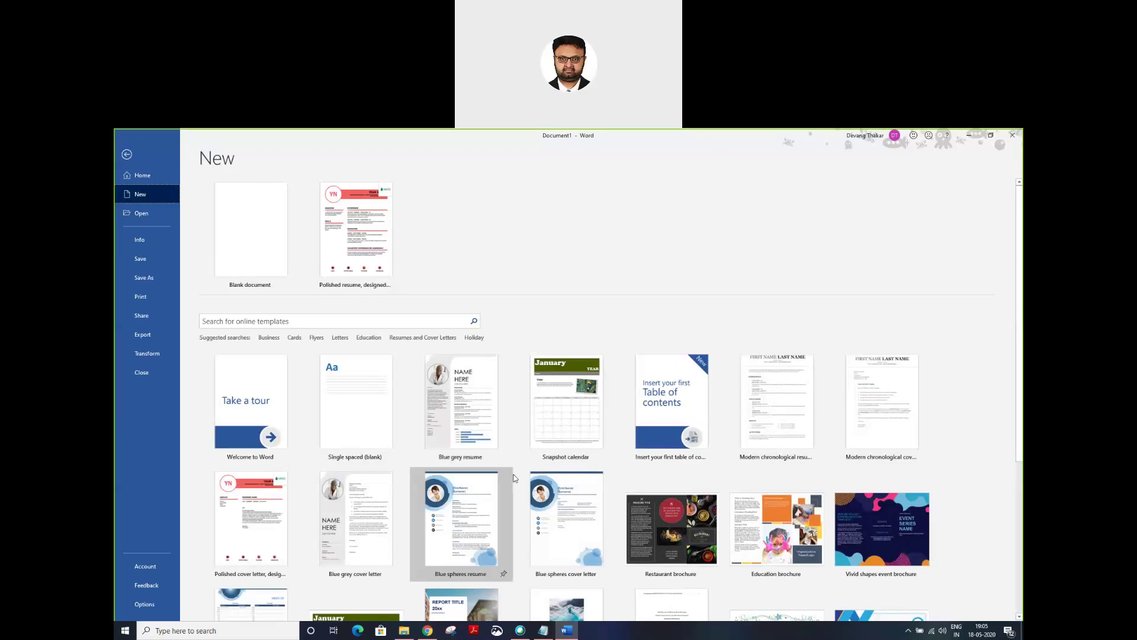
{"action": "scroll", "coordinate": [515, 486], "scroll_direction": "down", "scroll_amount": 3}
{"action": "scroll", "coordinate": [514, 485], "scroll_direction": "down", "scroll_amount": 1}
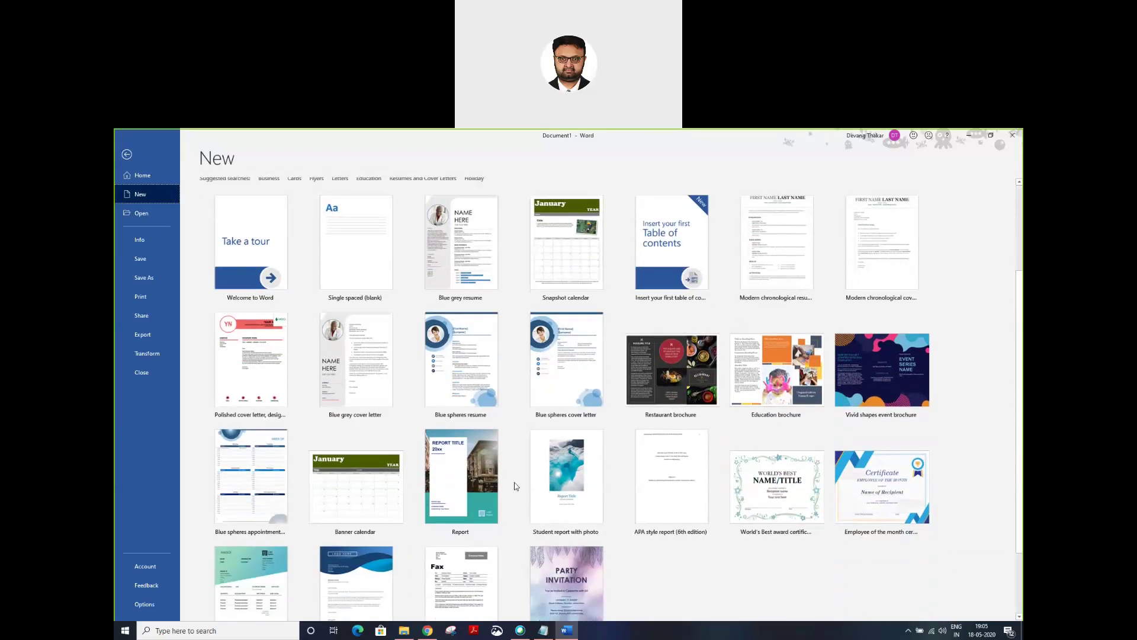
{"action": "scroll", "coordinate": [514, 486], "scroll_direction": "up", "scroll_amount": 2}
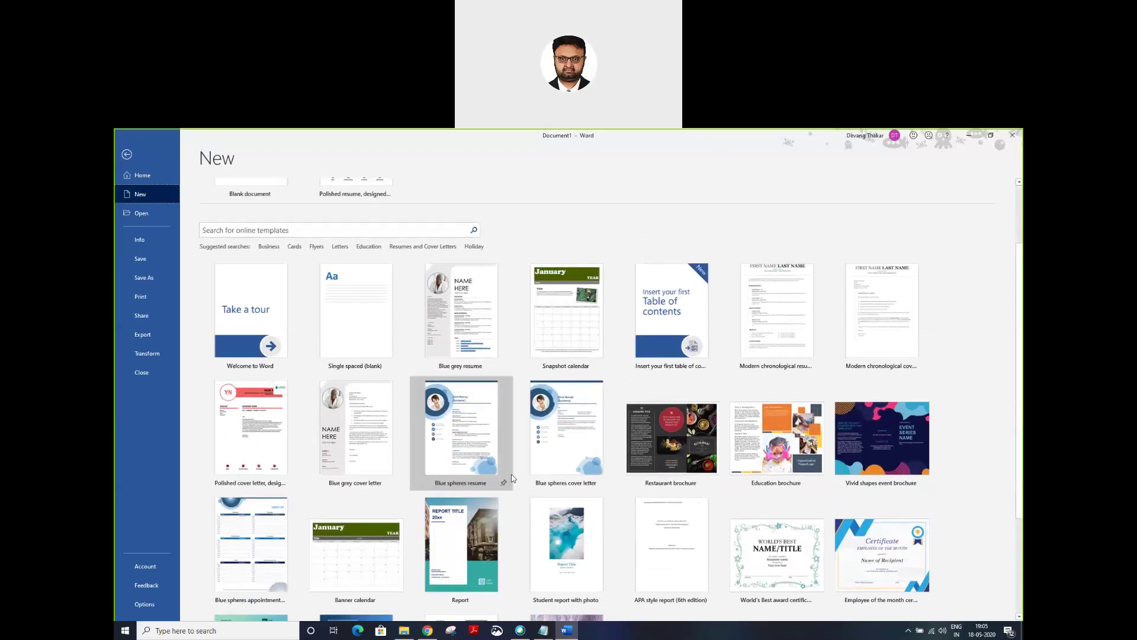
{"action": "scroll", "coordinate": [512, 478], "scroll_direction": "up", "scroll_amount": 2}
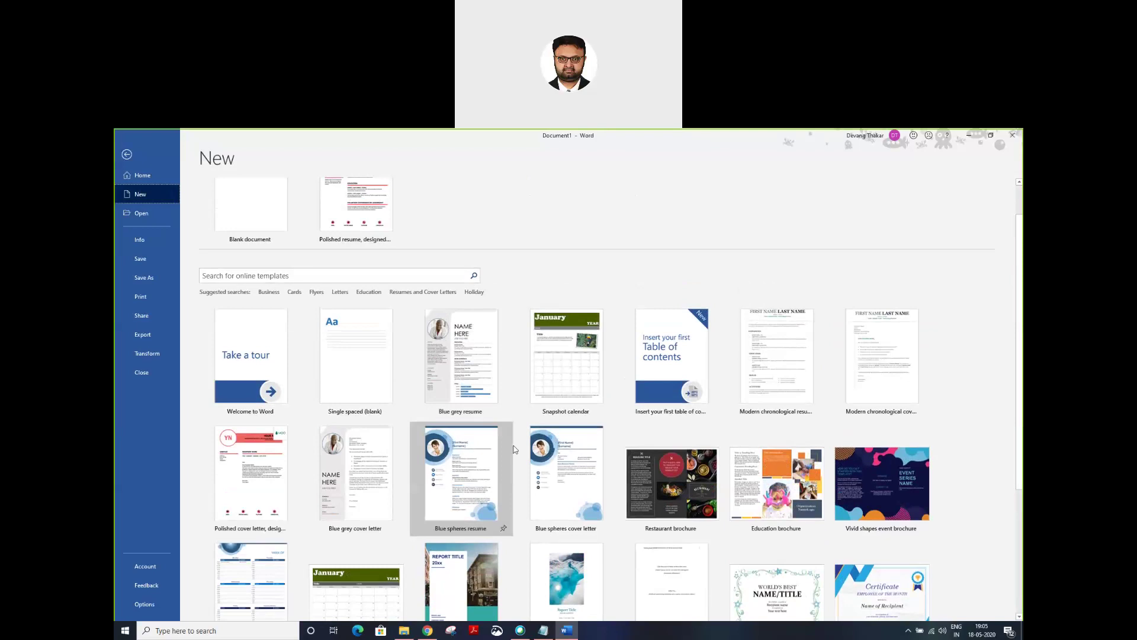
{"action": "scroll", "coordinate": [511, 427], "scroll_direction": "down", "scroll_amount": 3}
{"action": "scroll", "coordinate": [514, 450], "scroll_direction": "down", "scroll_amount": 3}
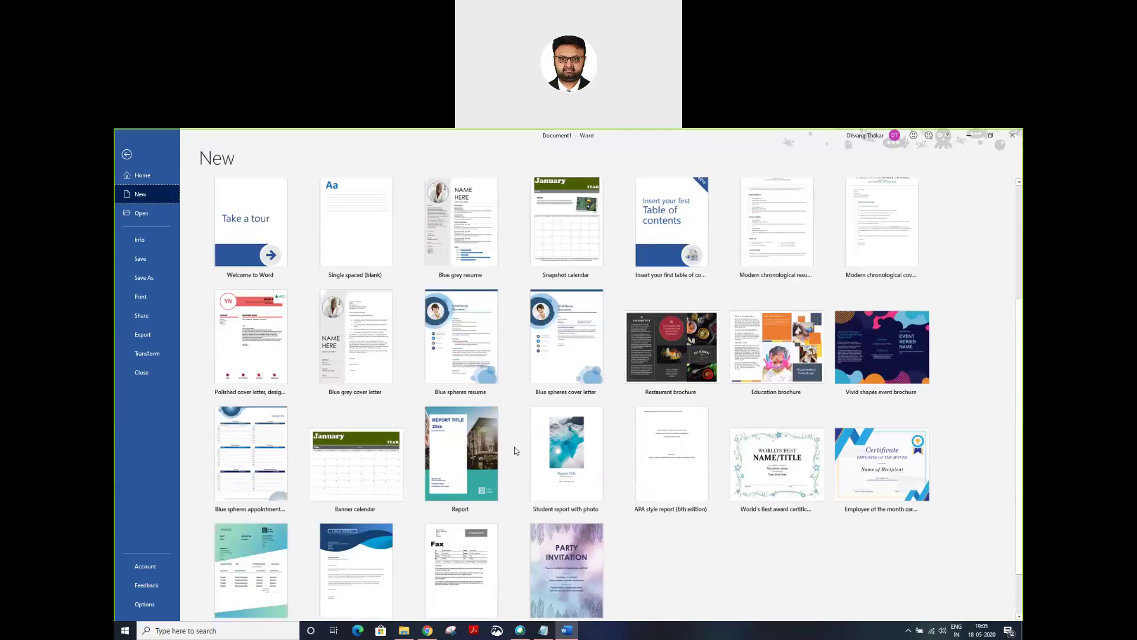
{"action": "scroll", "coordinate": [511, 449], "scroll_direction": "up", "scroll_amount": 6}
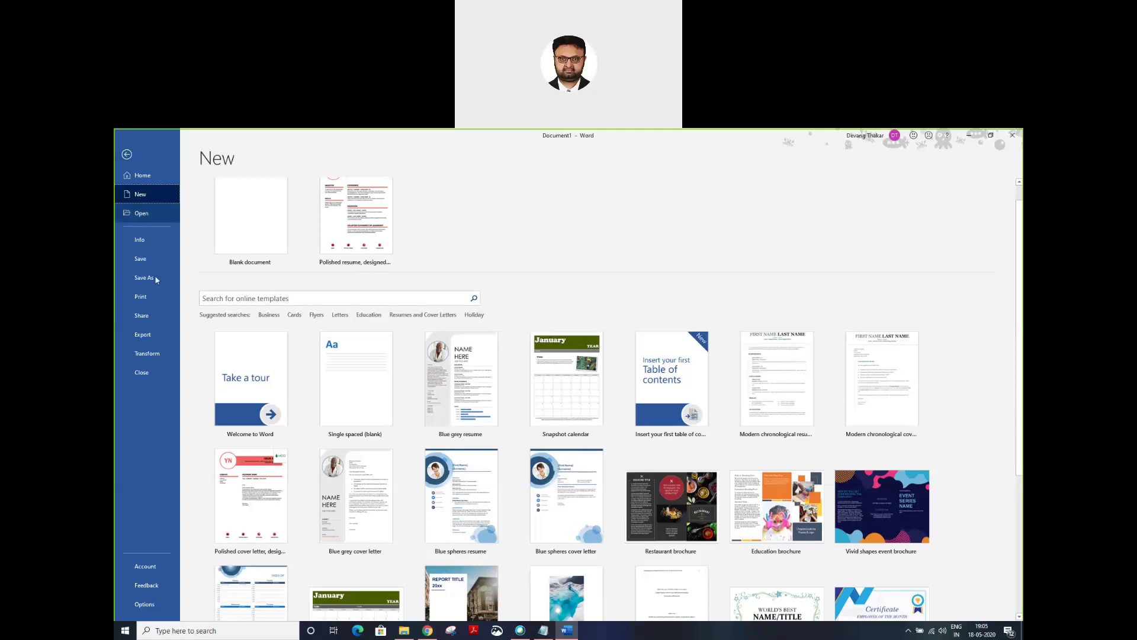
Step: Close the document without saving its changes, and view the page for new documents before returning to the Home start page
{"action": "left_click", "coordinate": [1013, 135]}
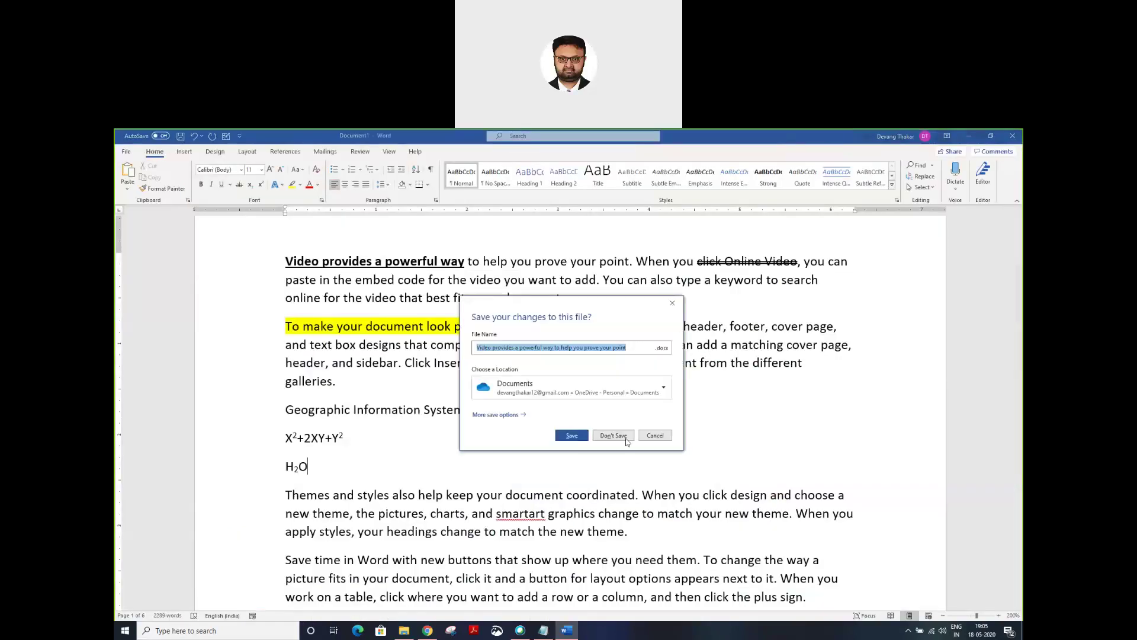
{"action": "left_click", "coordinate": [627, 439]}
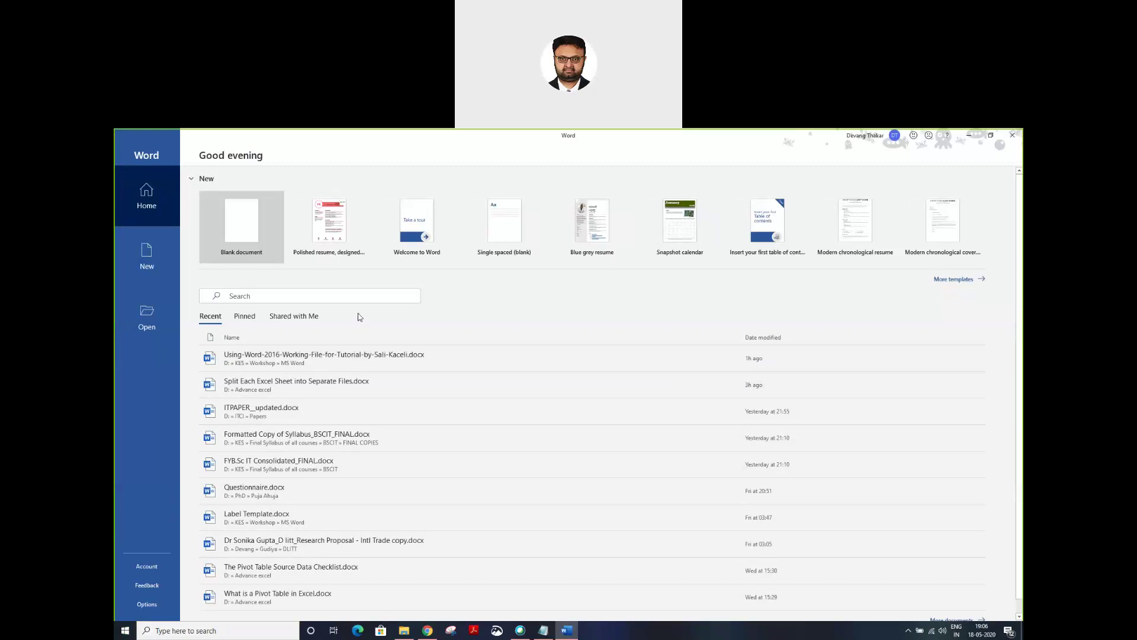
{"action": "left_click", "coordinate": [120, 261]}
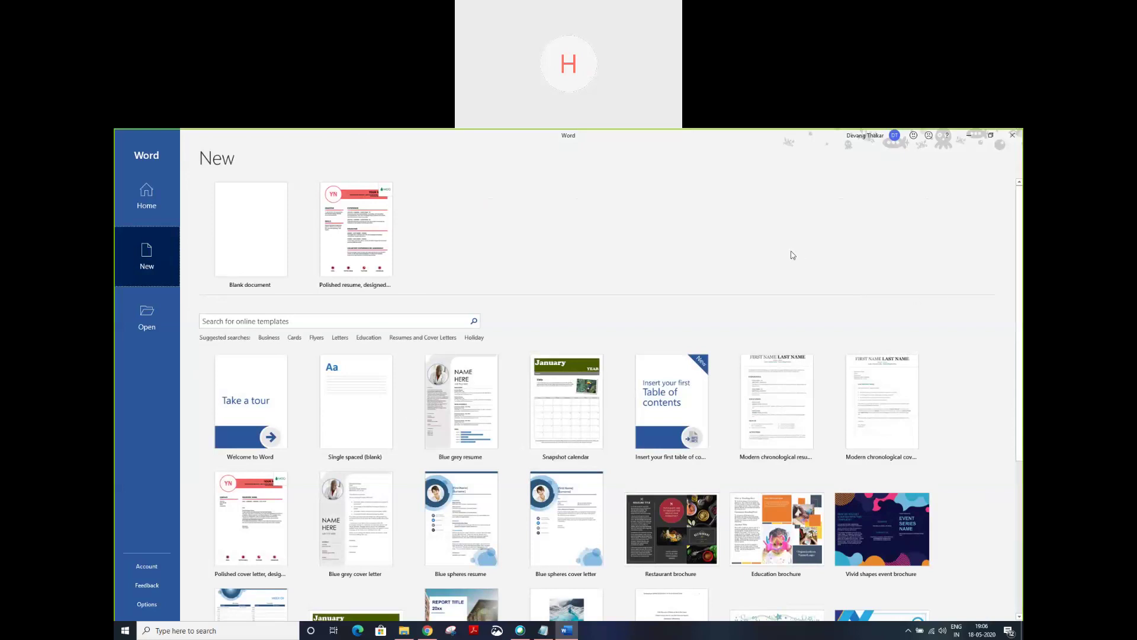
{"action": "left_click", "coordinate": [146, 197]}
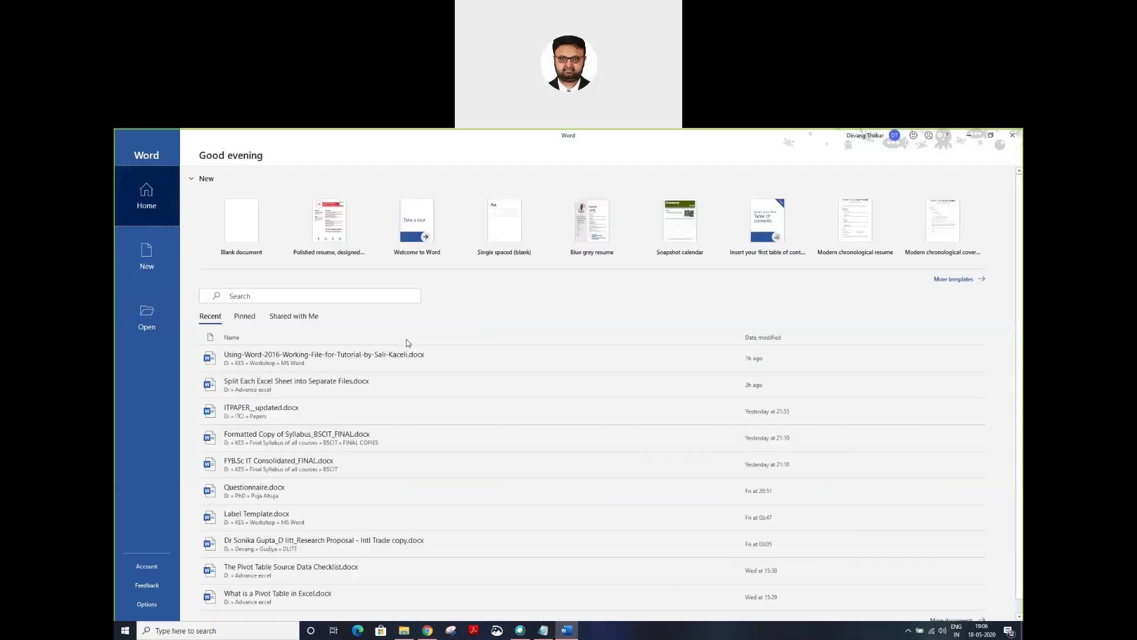